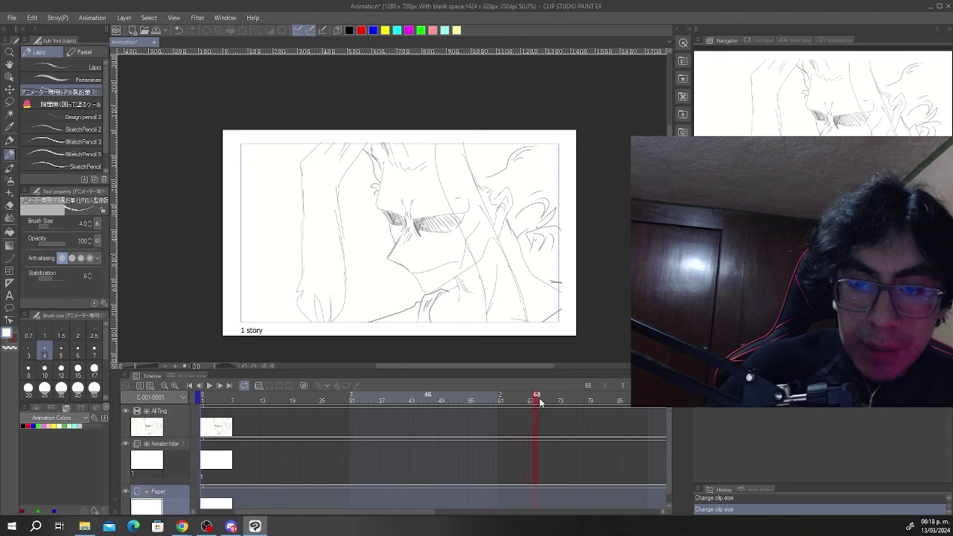
# - Draw a second outline of the long hair strand in front of the face in black on cel 1 of the Animation folder at frame 66
pyautogui.moveTo(540, 403); pyautogui.dragTo(578, 403)
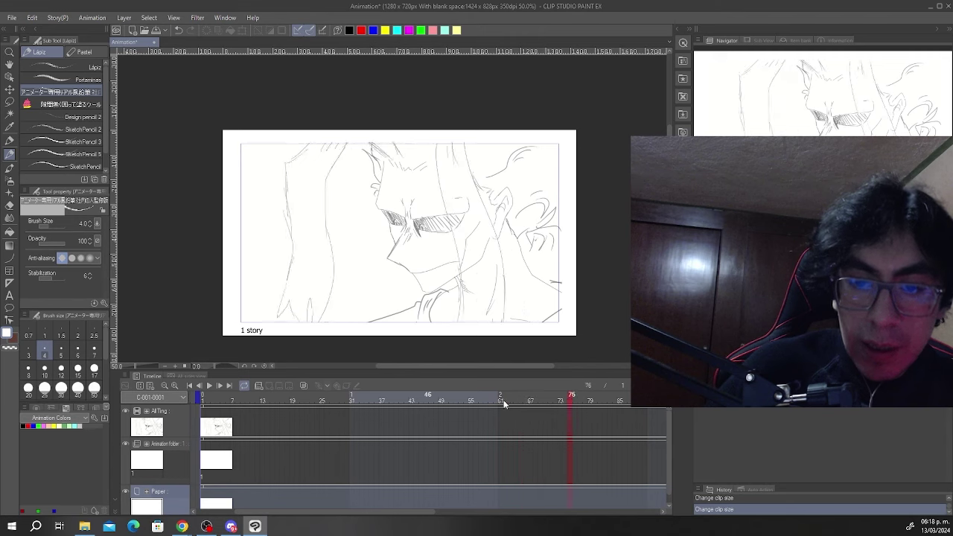
pyautogui.moveTo(503, 400)
pyautogui.mouseDown()
pyautogui.moveTo(427, 405)
pyautogui.moveTo(530, 399)
pyautogui.mouseUp()
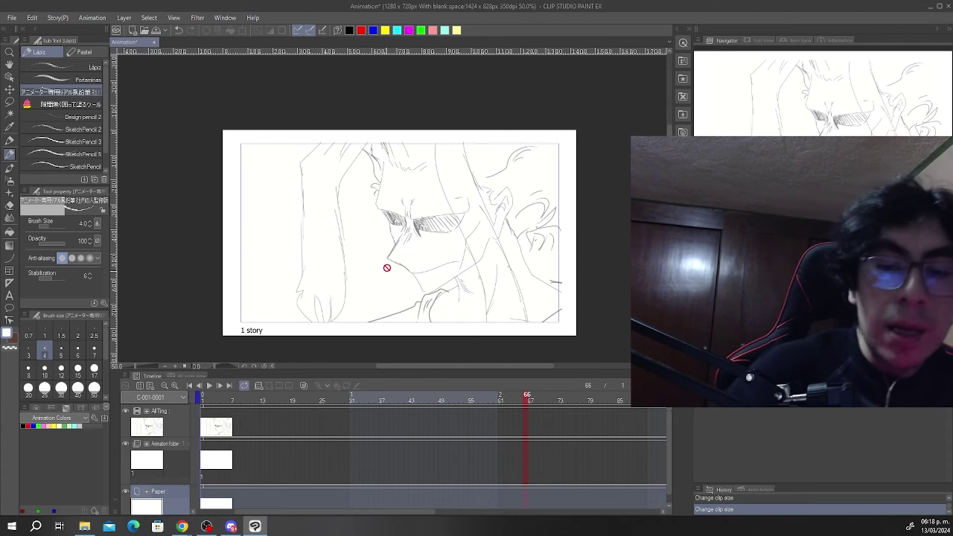
pyautogui.click(23, 426)
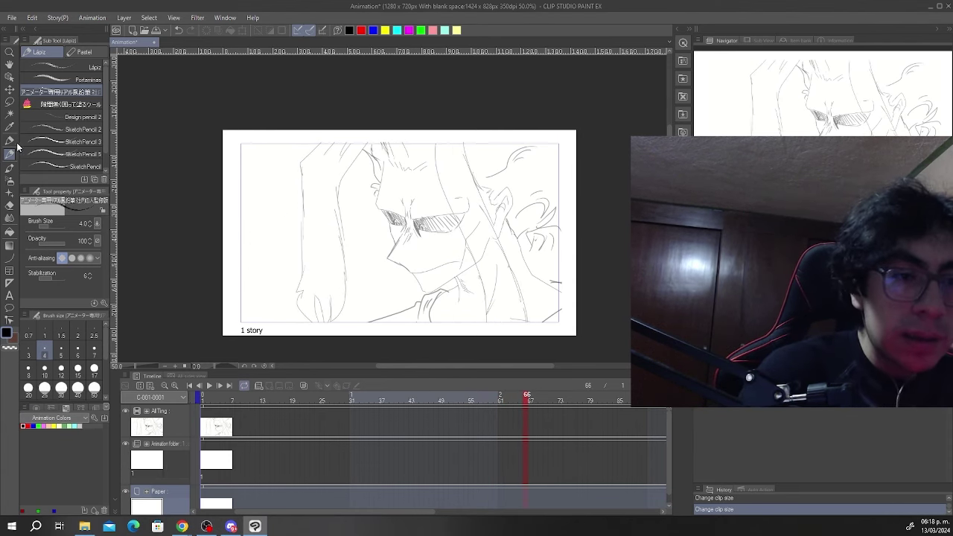
pyautogui.click(774, 328)
pyautogui.scroll(2, 359, 158)
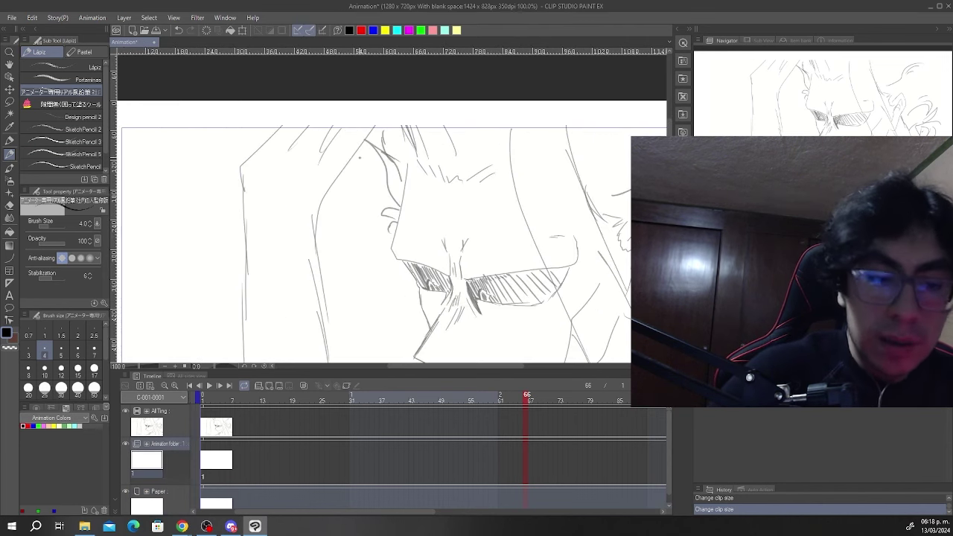
pyautogui.scroll(-2, 360, 157)
pyautogui.scroll(2, 372, 134)
pyautogui.scroll(-2, 376, 130)
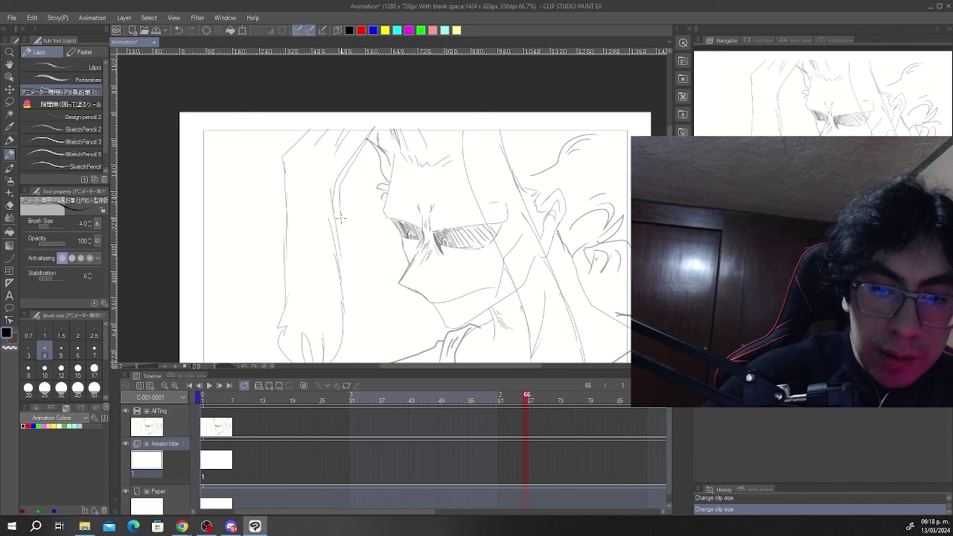
pyautogui.scroll(-2, 350, 287)
pyautogui.scroll(2, 357, 222)
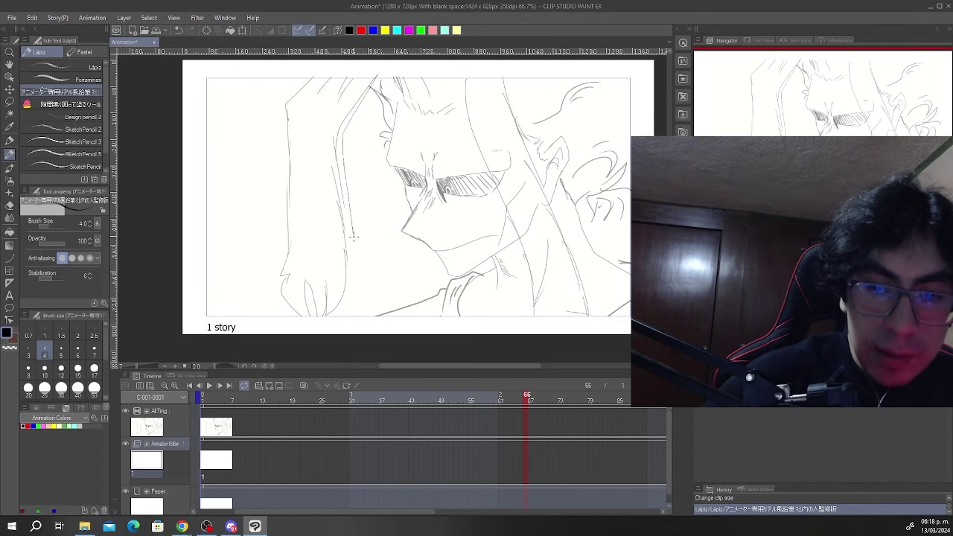
pyautogui.moveTo(334, 288); pyautogui.dragTo(330, 301)
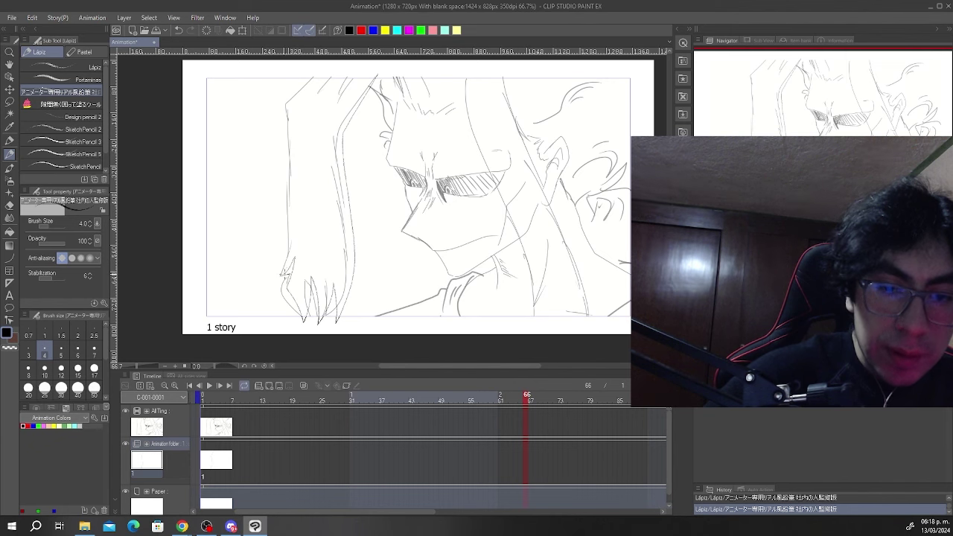
pyautogui.moveTo(294, 219)
pyautogui.mouseDown()
pyautogui.moveTo(291, 107)
pyautogui.moveTo(329, 61)
pyautogui.mouseUp()
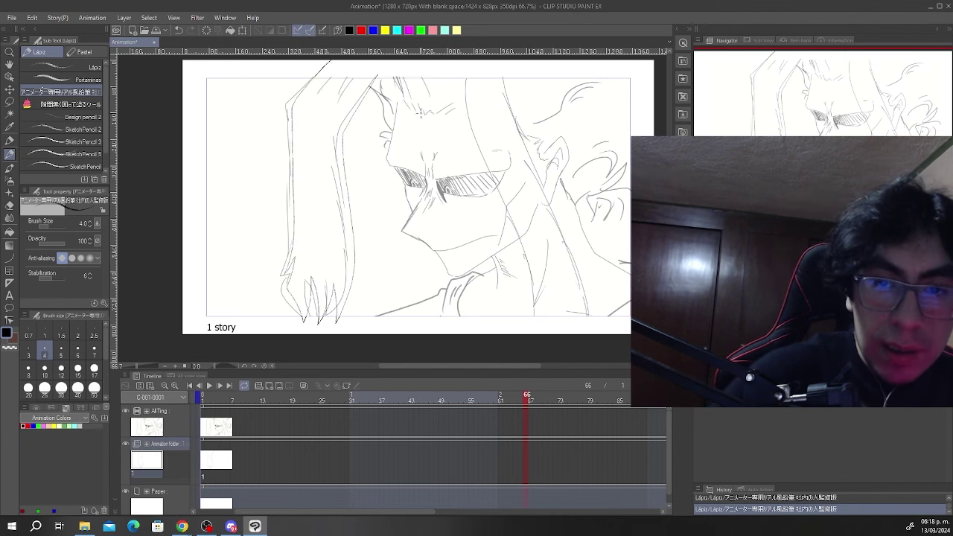
# - Draw the long hair strands falling past the eye and the ear down beyond the lower frame edge on the same cel
pyautogui.scroll(-1, 443, 132)
pyautogui.scroll(1, 564, 127)
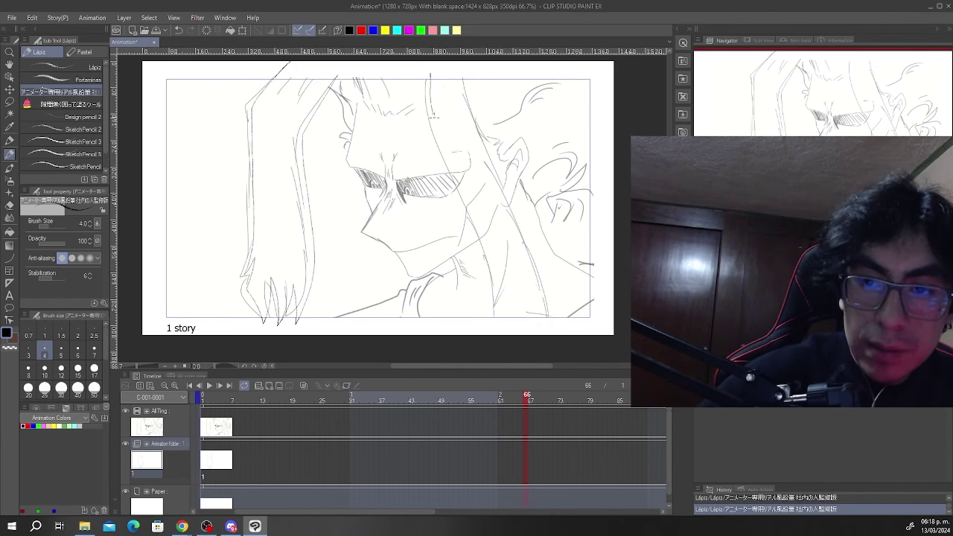
pyautogui.moveTo(435, 113)
pyautogui.mouseDown()
pyautogui.moveTo(497, 278)
pyautogui.moveTo(498, 328)
pyautogui.mouseUp()
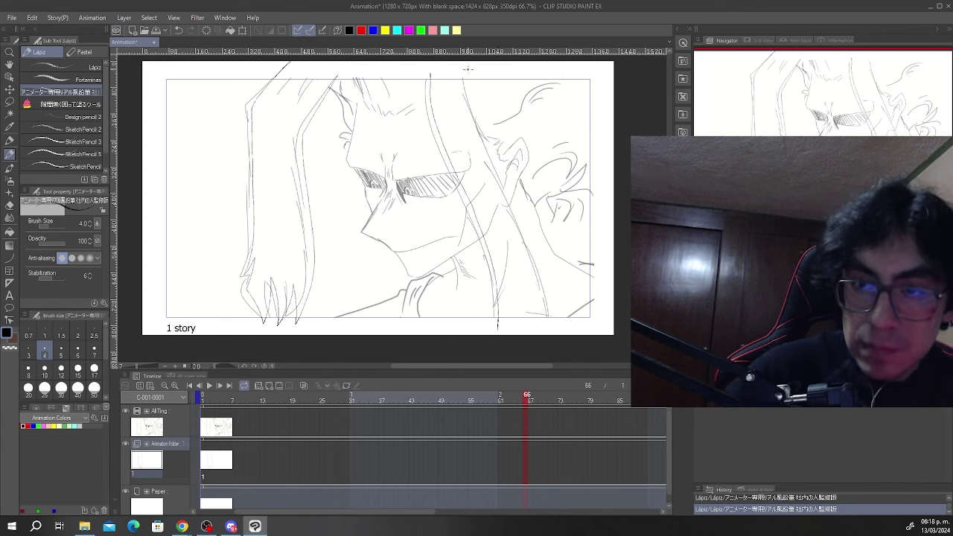
pyautogui.moveTo(526, 222); pyautogui.dragTo(554, 335)
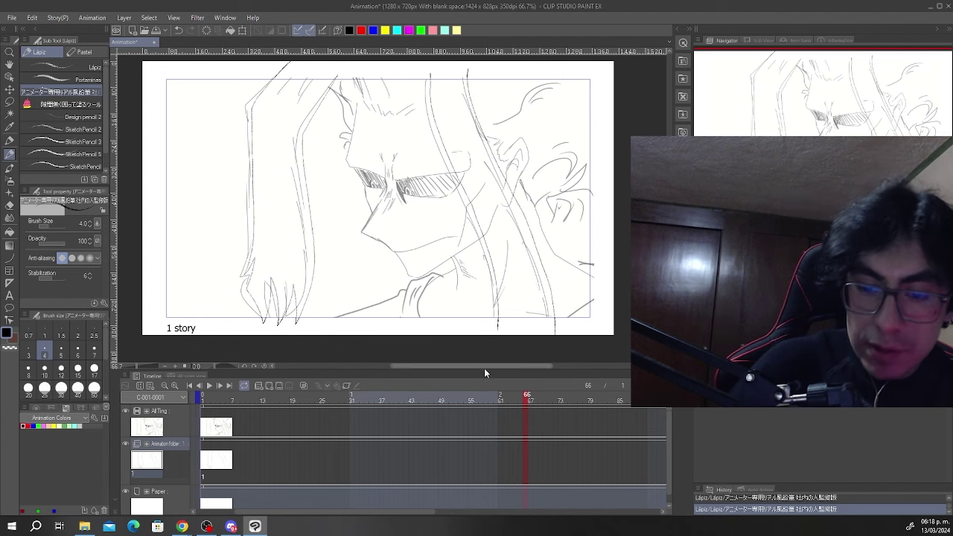
# - Move cel 1 of the Animation folder along the timeline to frame 59 and check the frames around it
pyautogui.moveTo(206, 499)
pyautogui.mouseDown()
pyautogui.moveTo(531, 487)
pyautogui.moveTo(486, 505)
pyautogui.moveTo(205, 504)
pyautogui.moveTo(504, 461)
pyautogui.moveTo(489, 463)
pyautogui.mouseUp()
pyautogui.click(507, 399)
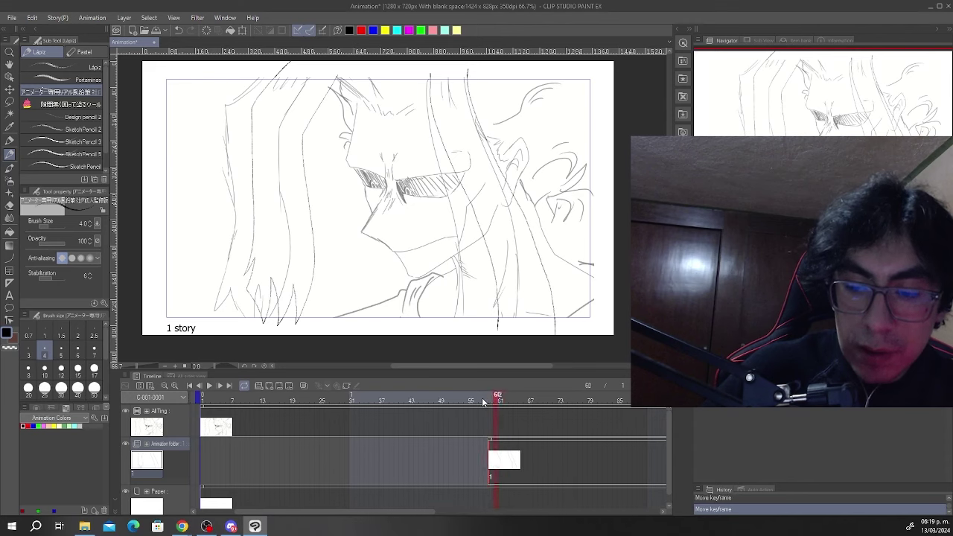
pyautogui.moveTo(483, 402); pyautogui.dragTo(492, 403)
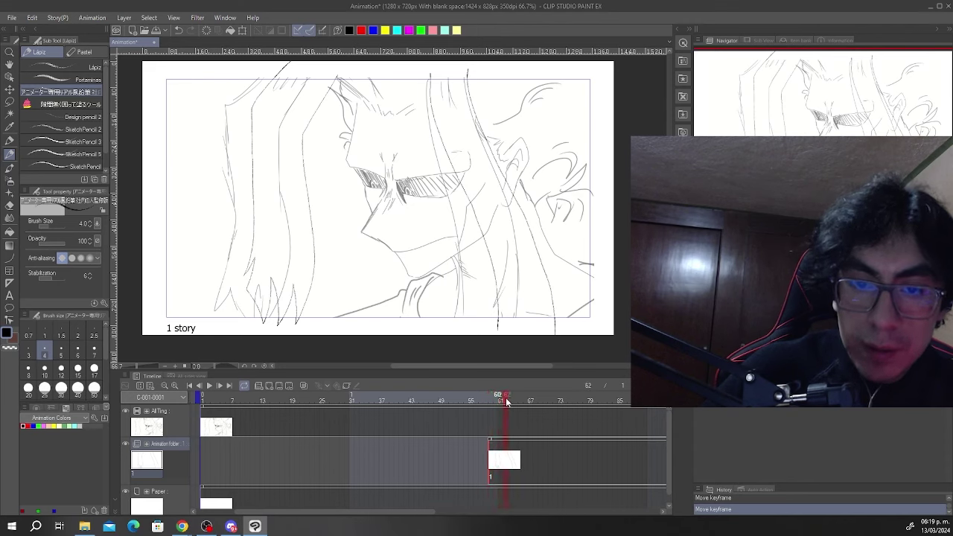
# - Add a cel at frame 62 with onion skin on and draw the swung positions of the front strand and the strands behind the face
pyautogui.click(303, 385)
pyautogui.moveTo(347, 63)
pyautogui.mouseDown()
pyautogui.moveTo(312, 134)
pyautogui.moveTo(350, 323)
pyautogui.moveTo(328, 307)
pyautogui.moveTo(322, 280)
pyautogui.mouseUp()
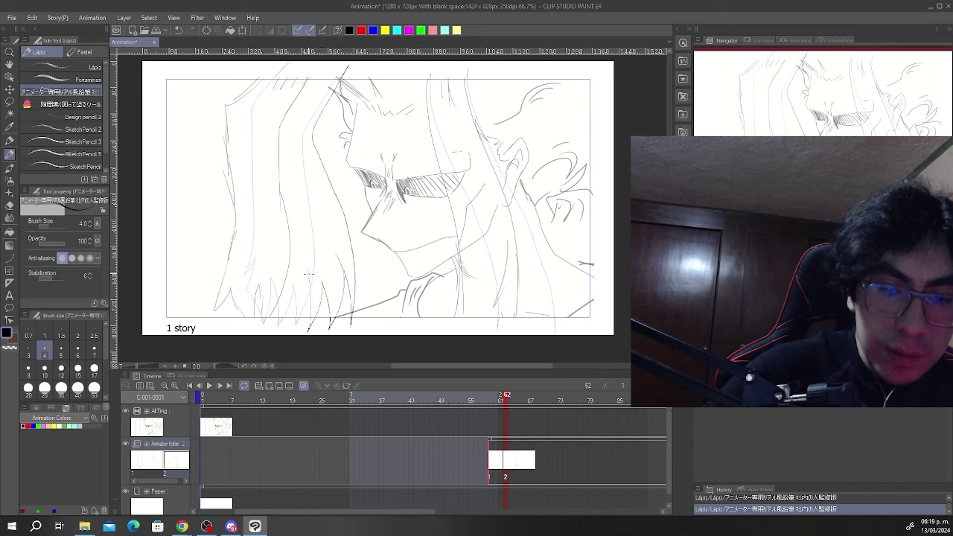
pyautogui.moveTo(298, 230); pyautogui.dragTo(273, 140)
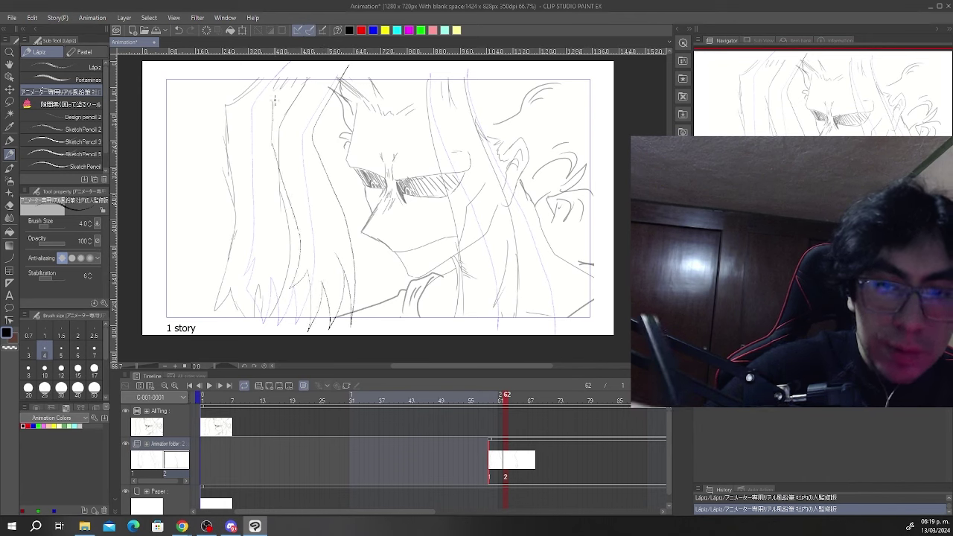
pyautogui.moveTo(317, 62); pyautogui.dragTo(275, 105)
pyautogui.moveTo(449, 110)
pyautogui.mouseDown()
pyautogui.moveTo(540, 222)
pyautogui.moveTo(557, 335)
pyautogui.mouseUp()
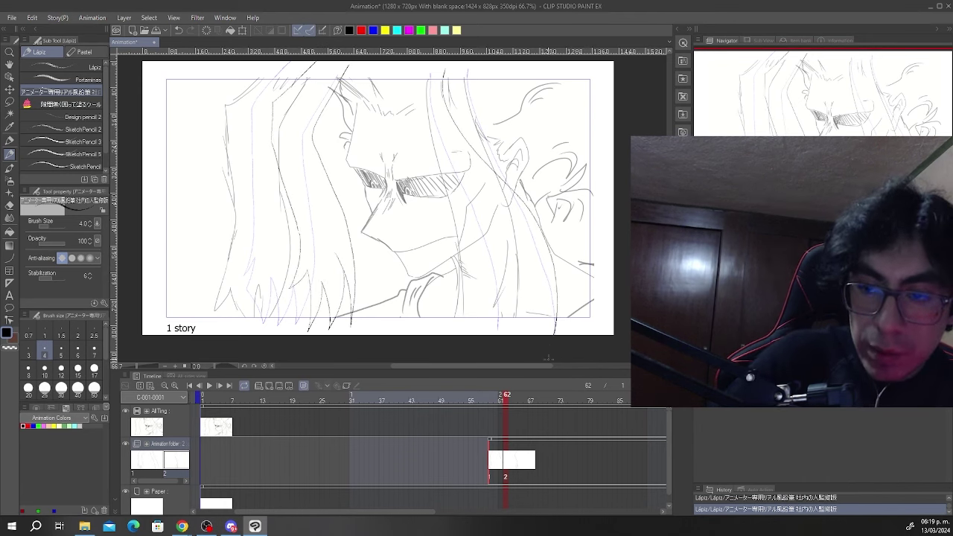
pyautogui.moveTo(496, 58)
pyautogui.mouseDown()
pyautogui.moveTo(503, 110)
pyautogui.moveTo(595, 246)
pyautogui.moveTo(587, 335)
pyautogui.mouseUp()
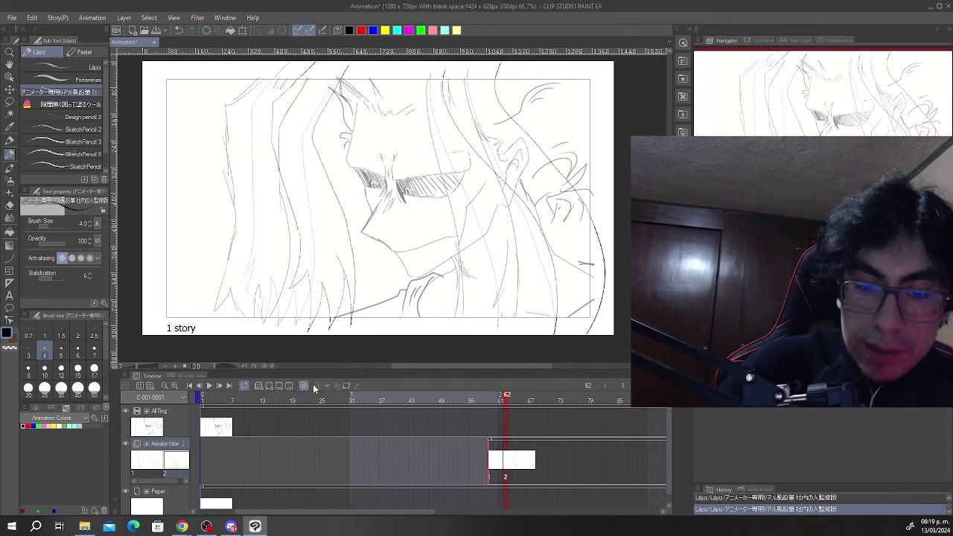
# - Turn off onion skin and move the Animation folder's clip two frames earlier to start at frame 57, checking the motion
pyautogui.click(499, 402)
pyautogui.moveTo(507, 397)
pyautogui.mouseDown()
pyautogui.moveTo(519, 399)
pyautogui.moveTo(477, 406)
pyautogui.moveTo(500, 426)
pyautogui.moveTo(487, 441)
pyautogui.mouseUp()
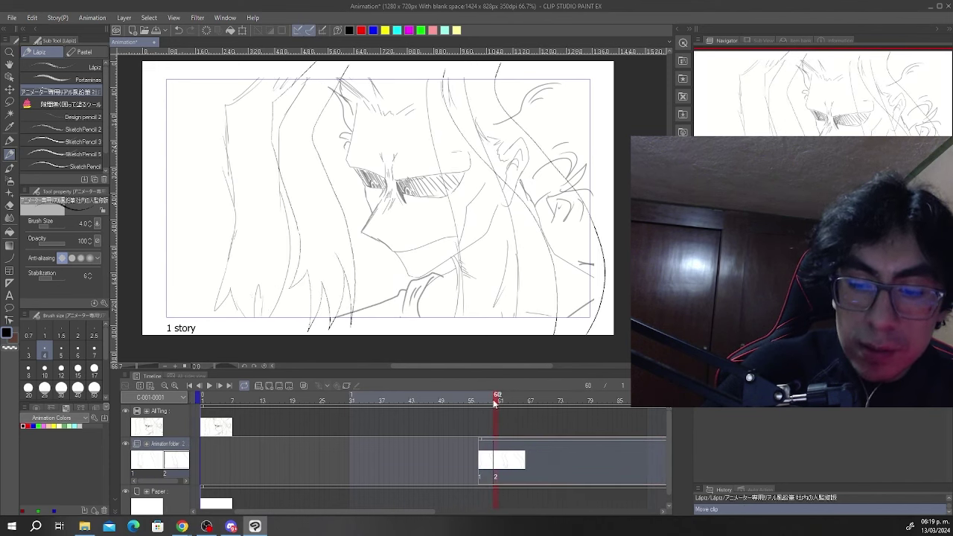
pyautogui.moveTo(464, 404)
pyautogui.mouseDown()
pyautogui.moveTo(452, 405)
pyautogui.moveTo(545, 402)
pyautogui.moveTo(465, 406)
pyautogui.moveTo(501, 408)
pyautogui.mouseUp()
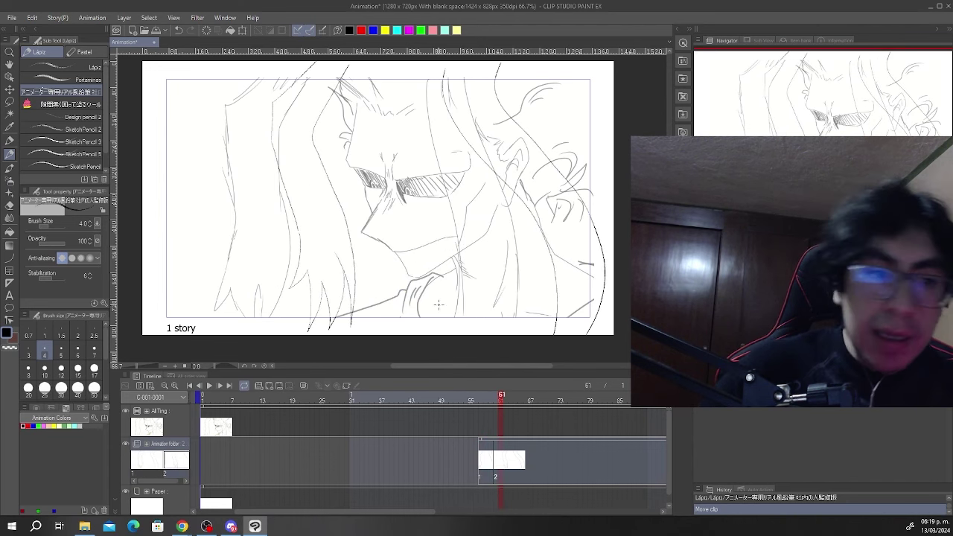
# - Add a new animation cel to the Animation folder at frame 11
pyautogui.click(9, 100)
pyautogui.click(496, 458)
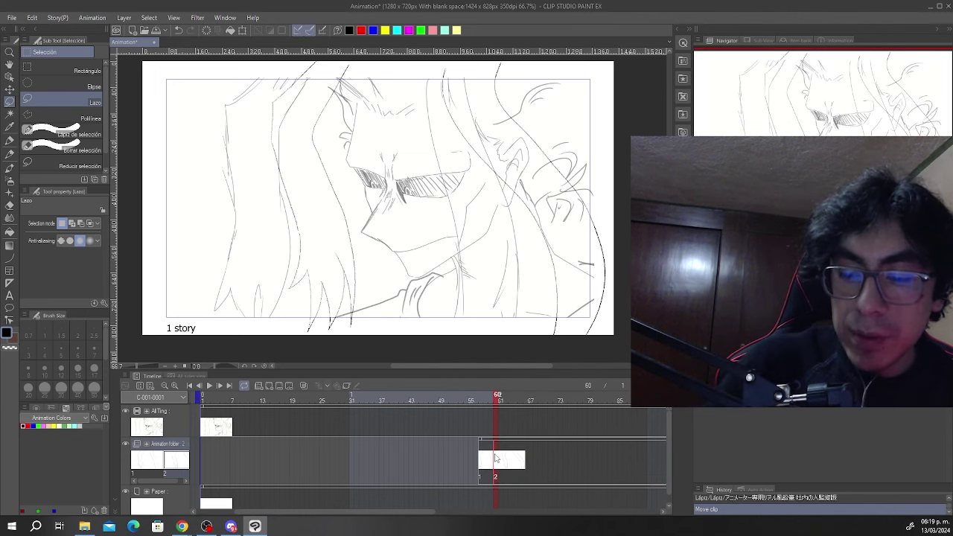
pyautogui.press('Left')
pyautogui.press('Left')
pyautogui.press('Left')
pyautogui.press('Left')
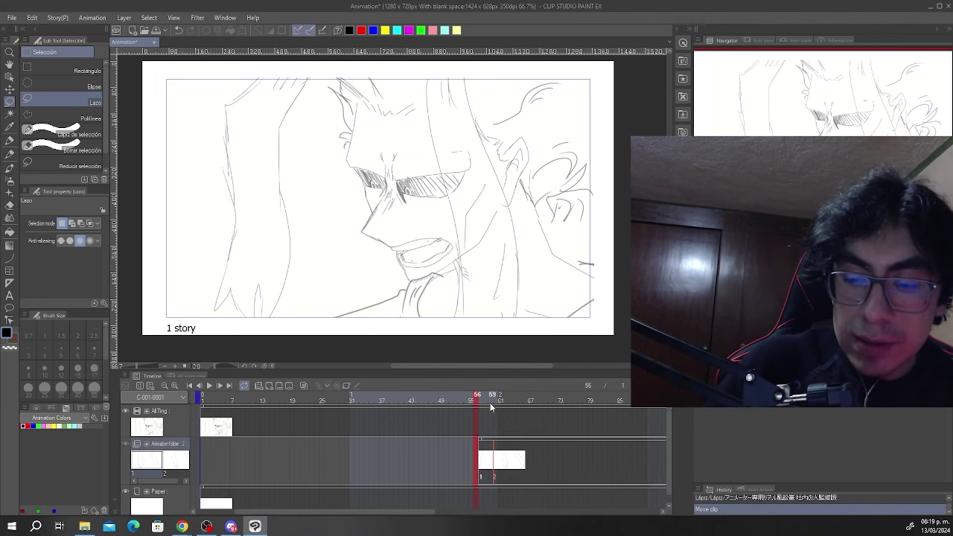
pyautogui.click(202, 400)
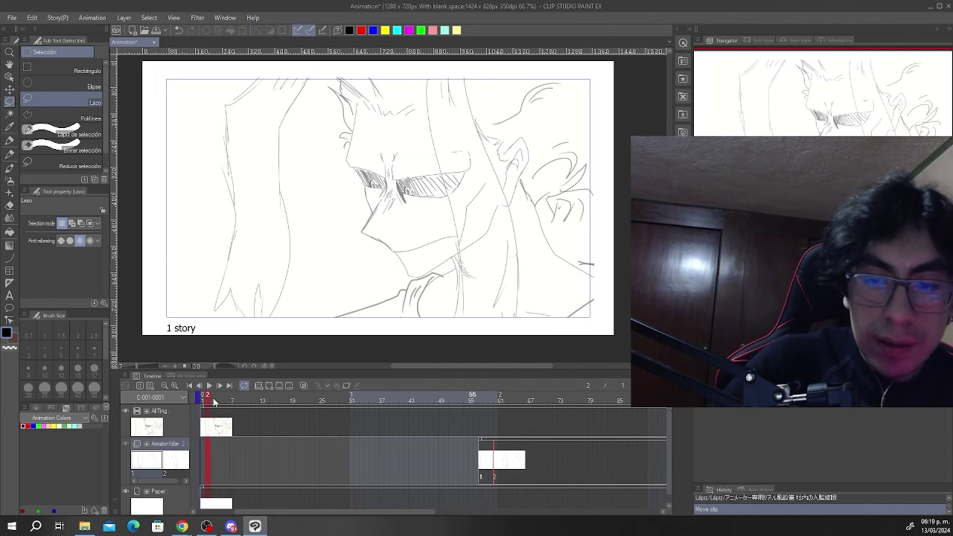
pyautogui.moveTo(214, 402)
pyautogui.mouseDown()
pyautogui.moveTo(353, 409)
pyautogui.moveTo(253, 407)
pyautogui.mouseUp()
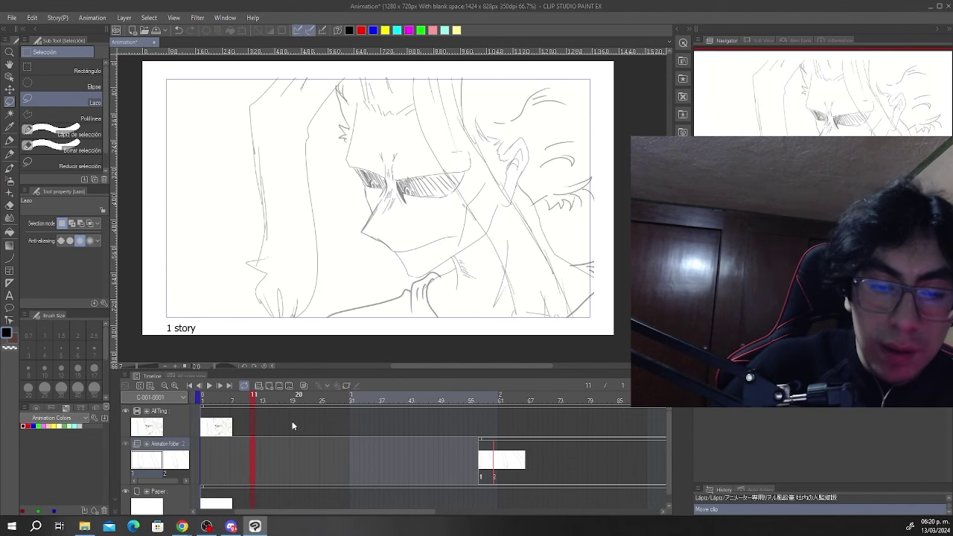
pyautogui.click(268, 388)
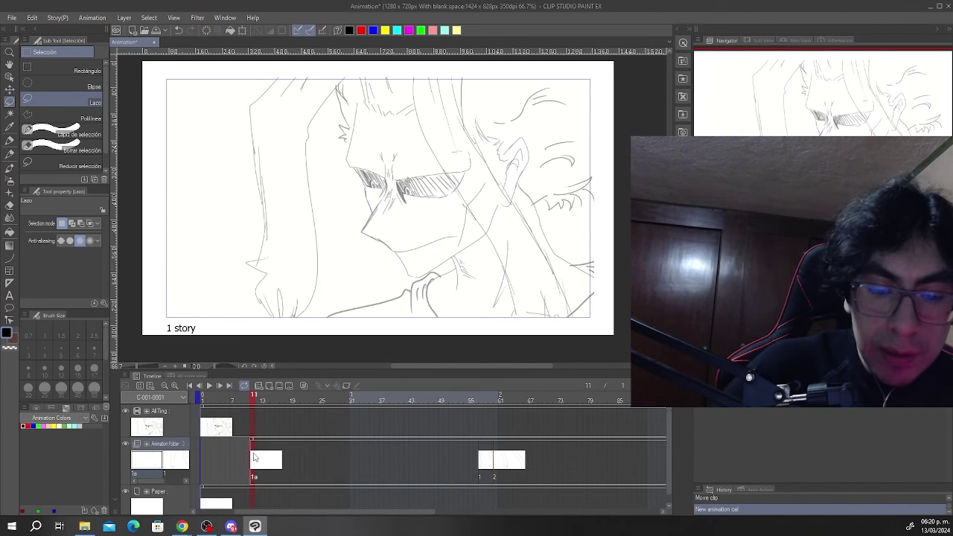
# - Move cel 1a to frame 20 and make frame 20 current
pyautogui.moveTo(262, 403)
pyautogui.mouseDown()
pyautogui.moveTo(298, 405)
pyautogui.moveTo(287, 406)
pyautogui.mouseUp()
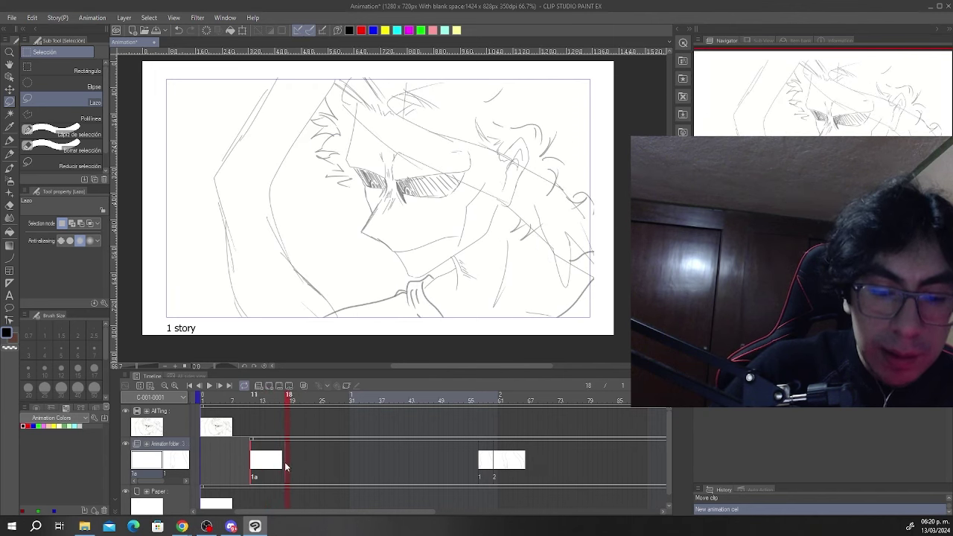
pyautogui.moveTo(285, 467)
pyautogui.mouseDown()
pyautogui.moveTo(319, 466)
pyautogui.moveTo(297, 460)
pyautogui.mouseUp()
pyautogui.click(298, 404)
# - Draw a jagged hair tuft outline from the nose bridge up to the forehead on cel 1a with the pencil at brush size 5
pyautogui.scroll(2, 365, 152)
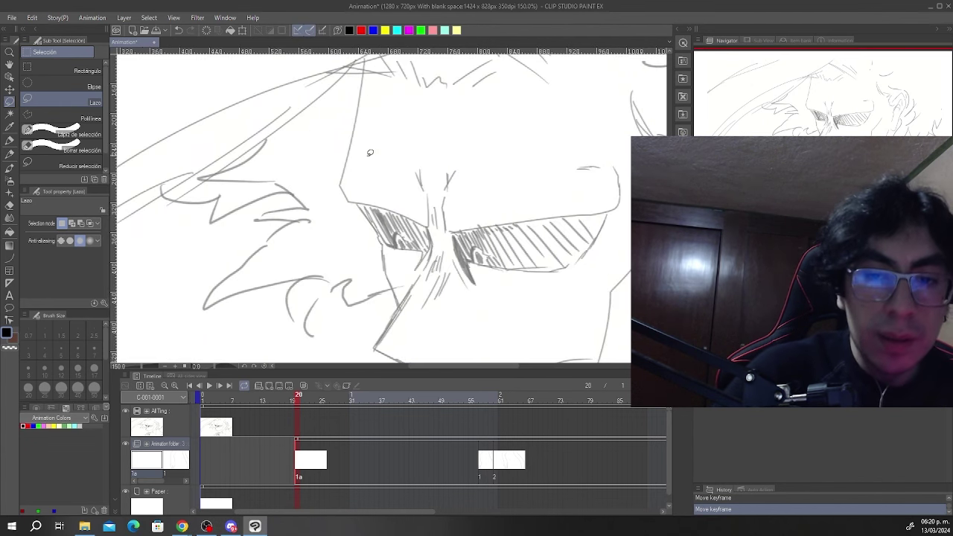
pyautogui.scroll(-3, 390, 221)
pyautogui.scroll(2, 394, 216)
pyautogui.press('p')
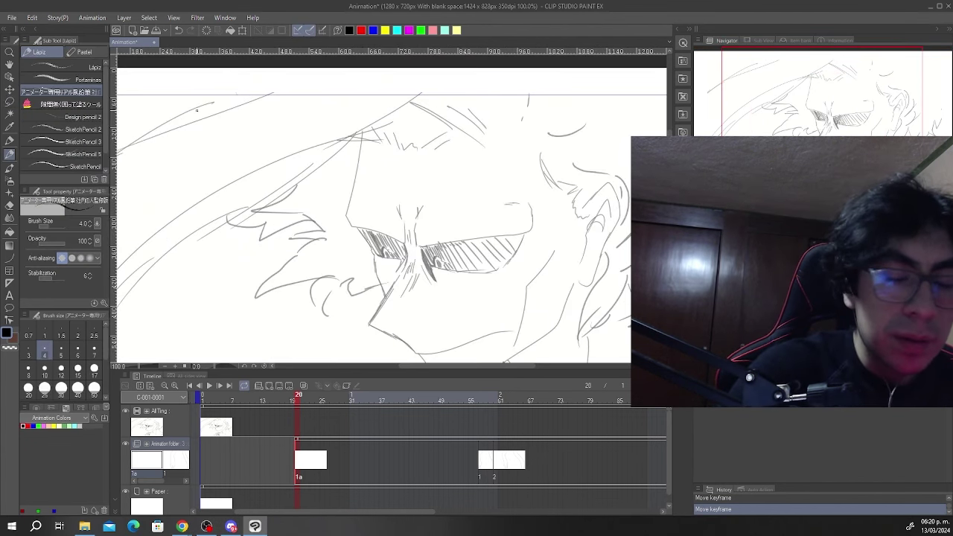
pyautogui.scroll(1, 369, 290)
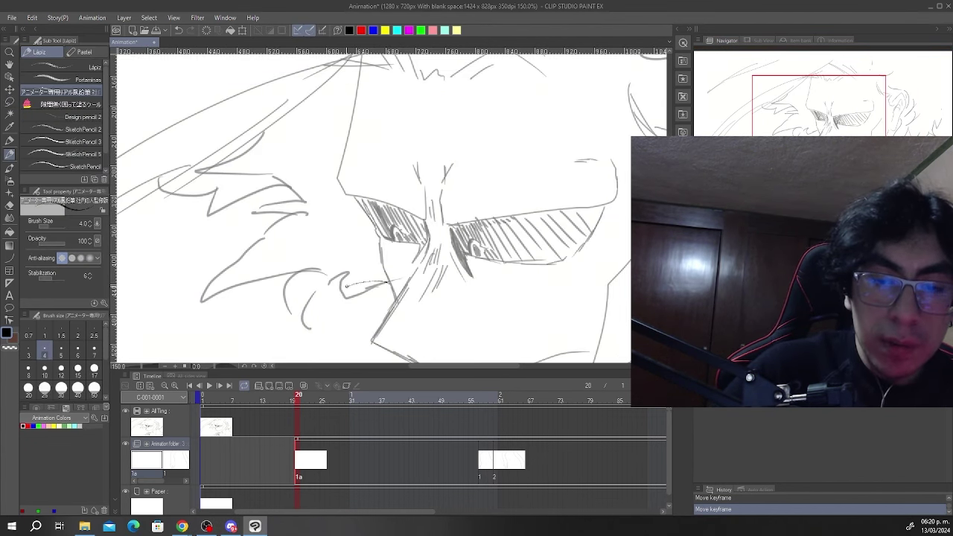
pyautogui.moveTo(389, 282); pyautogui.dragTo(347, 286)
pyautogui.hotkey('ctrl', 'z')
pyautogui.click(61, 352)
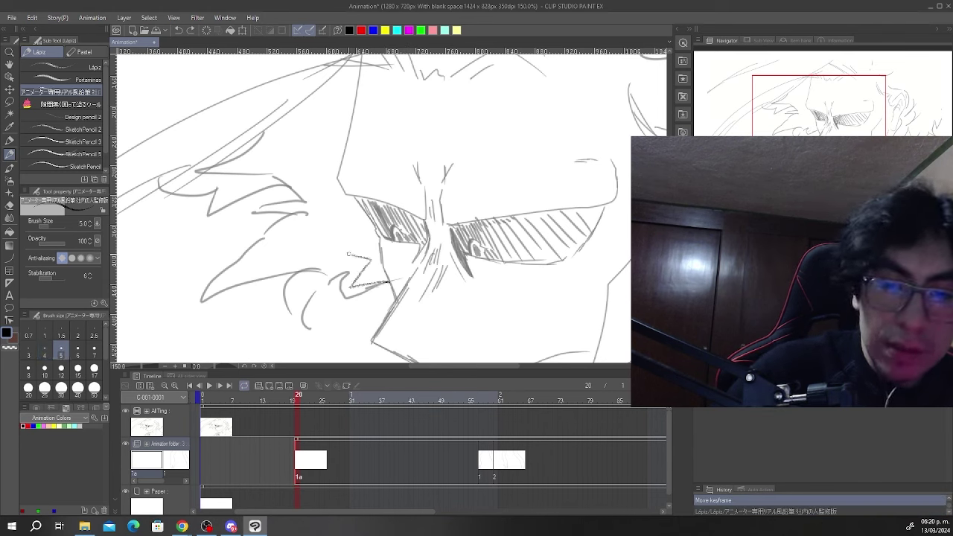
pyautogui.moveTo(347, 253)
pyautogui.mouseDown()
pyautogui.moveTo(227, 277)
pyautogui.moveTo(330, 199)
pyautogui.mouseUp()
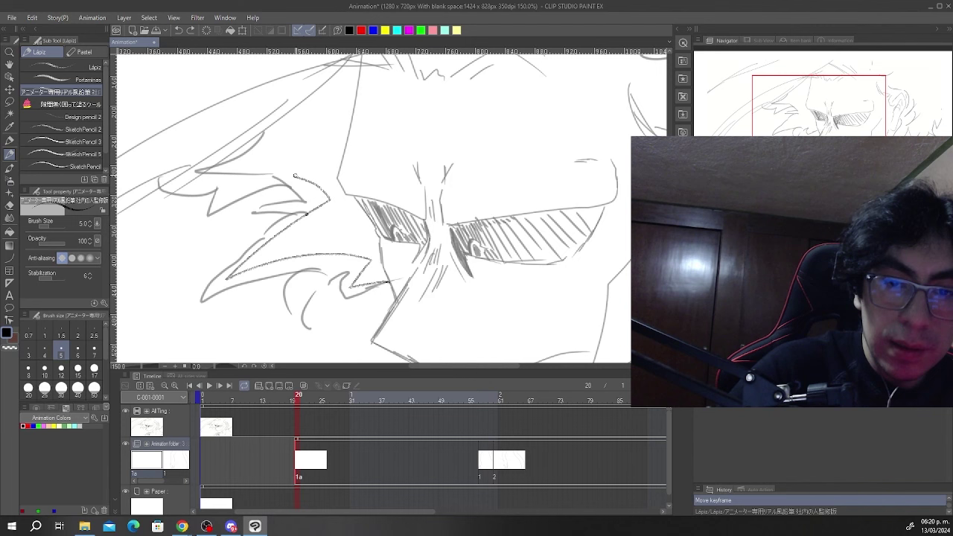
pyautogui.moveTo(300, 170)
pyautogui.mouseDown()
pyautogui.moveTo(292, 146)
pyautogui.moveTo(311, 141)
pyautogui.moveTo(284, 120)
pyautogui.moveTo(358, 70)
pyautogui.mouseUp()
pyautogui.scroll(-4, 374, 97)
pyautogui.scroll(2, 374, 186)
pyautogui.scroll(-2, 374, 186)
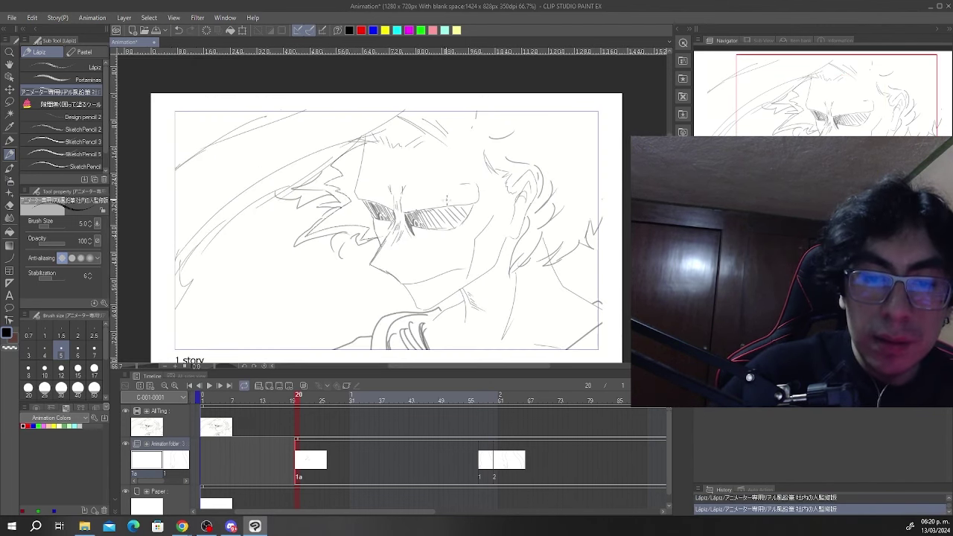
# - Add a new animation cel to the Animation folder at frame 23
pyautogui.click(300, 408)
pyautogui.moveTo(300, 408); pyautogui.dragTo(312, 406)
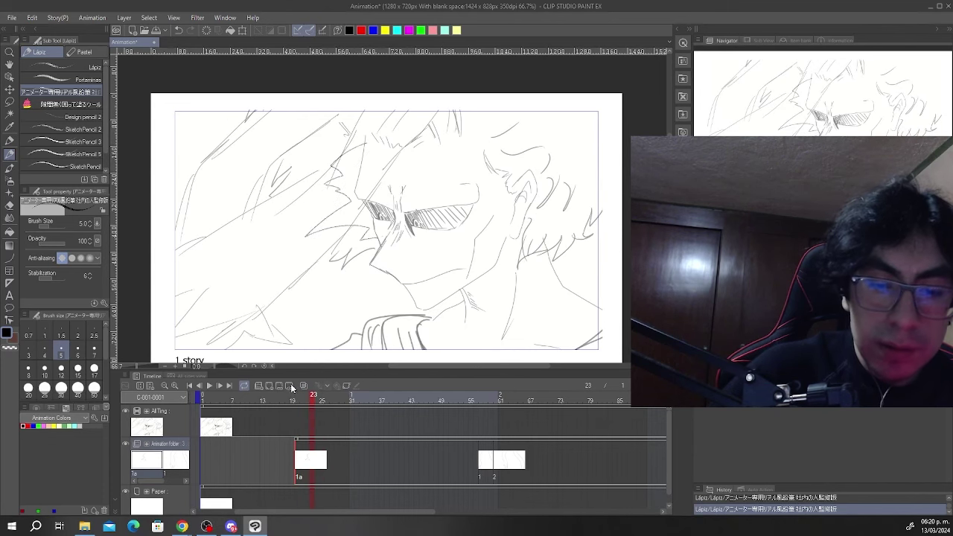
pyautogui.click(269, 385)
# - Draw jagged hair tufts on cel 1b beside the nose bridge and between the long strand lines left of the forehead
pyautogui.scroll(3, 364, 222)
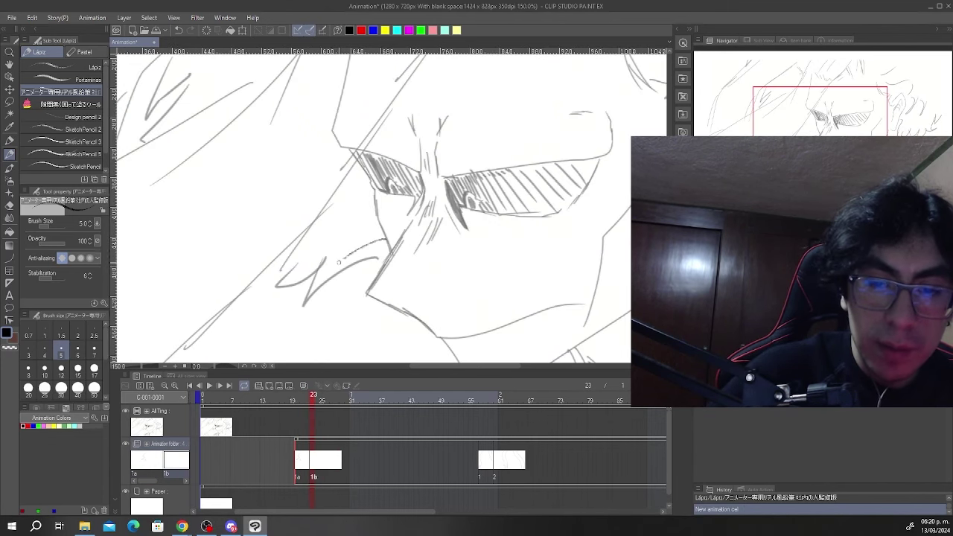
pyautogui.moveTo(358, 228)
pyautogui.mouseDown()
pyautogui.moveTo(310, 250)
pyautogui.moveTo(325, 204)
pyautogui.mouseUp()
pyautogui.scroll(-2, 328, 205)
pyautogui.scroll(2, 302, 123)
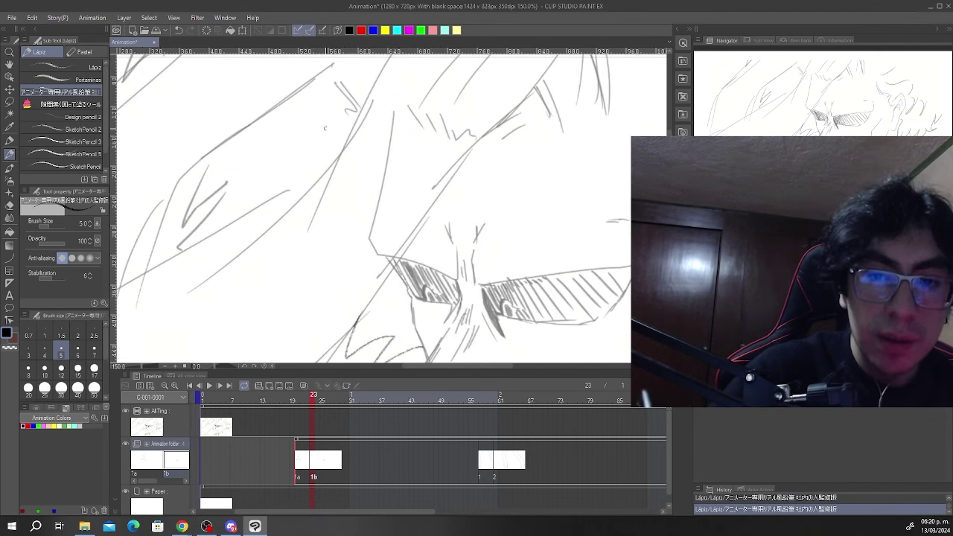
pyautogui.moveTo(343, 150); pyautogui.dragTo(269, 197)
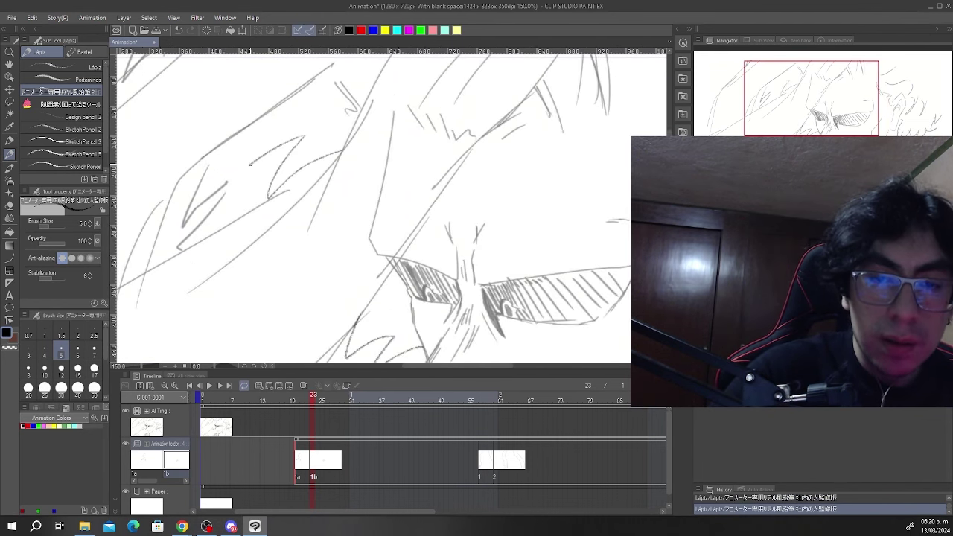
pyautogui.moveTo(250, 163); pyautogui.dragTo(337, 80)
pyautogui.scroll(-3, 428, 116)
pyautogui.scroll(2, 444, 83)
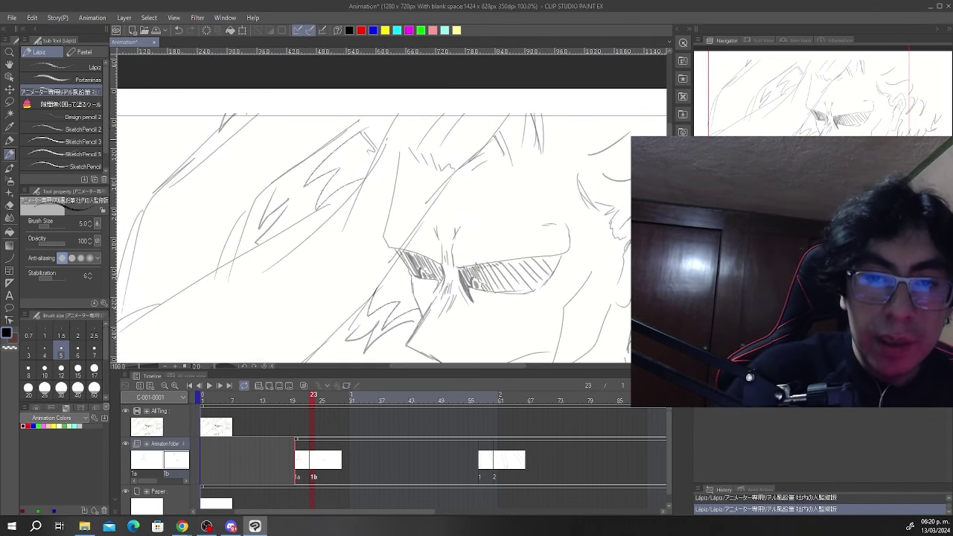
pyautogui.scroll(-1, 372, 224)
# - Compare the hair tufts of cels 1a and 1b between frames 21 and 23 and play back the animation
pyautogui.click(301, 401)
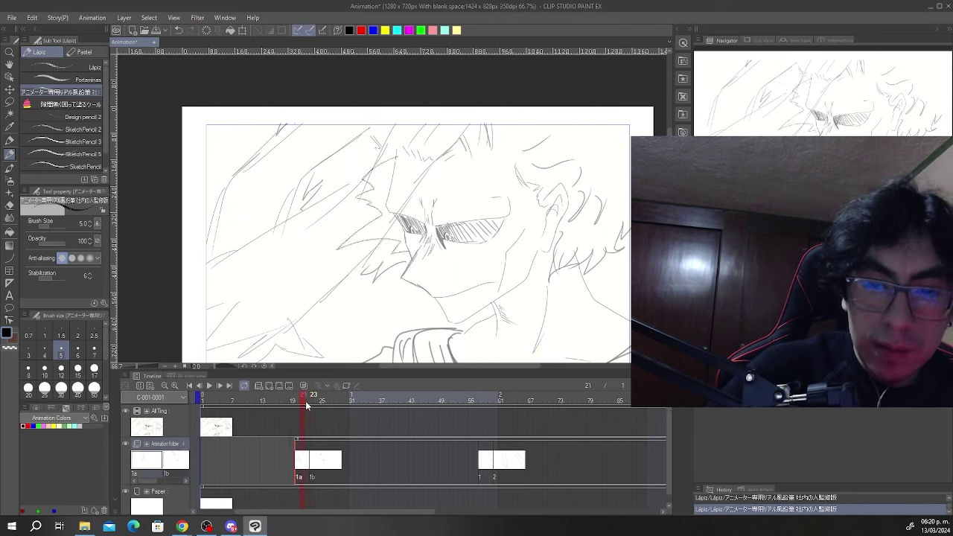
pyautogui.moveTo(306, 404)
pyautogui.mouseDown()
pyautogui.moveTo(320, 407)
pyautogui.moveTo(298, 405)
pyautogui.moveTo(314, 409)
pyautogui.mouseUp()
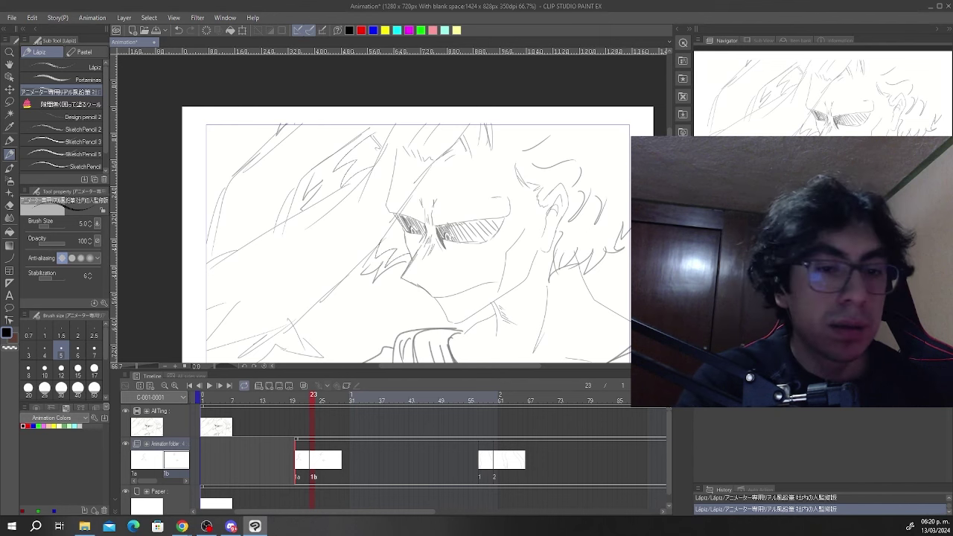
pyautogui.click(333, 407)
pyautogui.moveTo(318, 406)
pyautogui.mouseDown()
pyautogui.moveTo(284, 408)
pyautogui.moveTo(210, 388)
pyautogui.mouseUp()
pyautogui.click(210, 387)
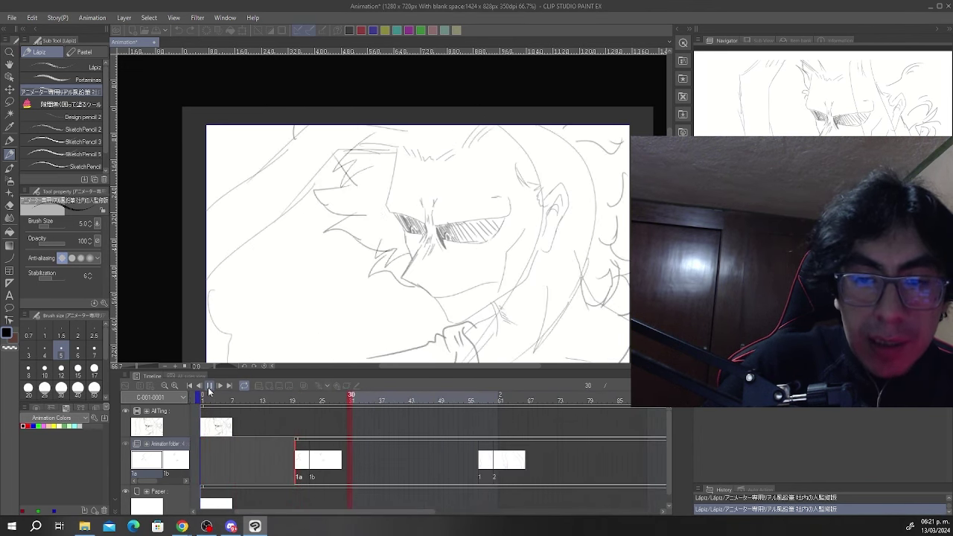
pyautogui.click(209, 388)
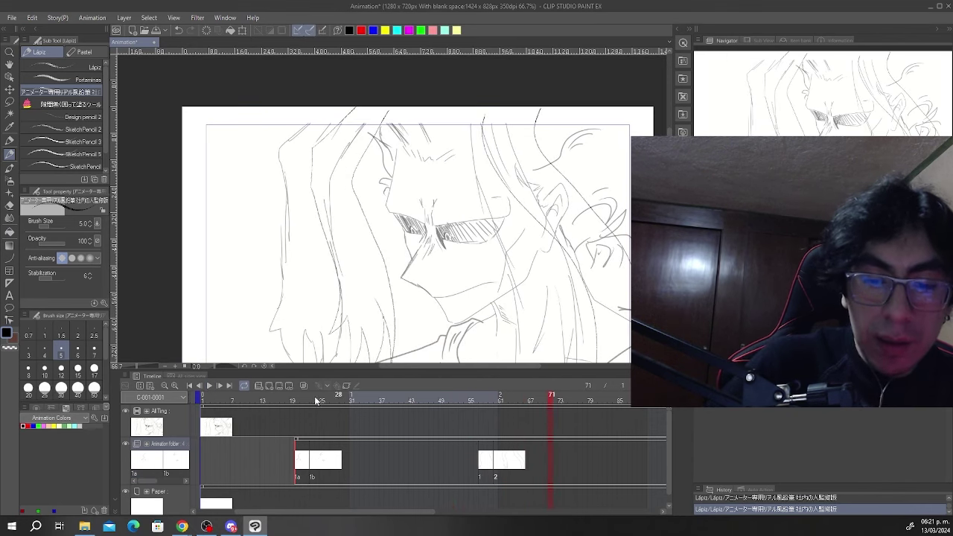
# - Add a new animation cel to the Animation folder at frame 18
pyautogui.moveTo(315, 401); pyautogui.dragTo(288, 401)
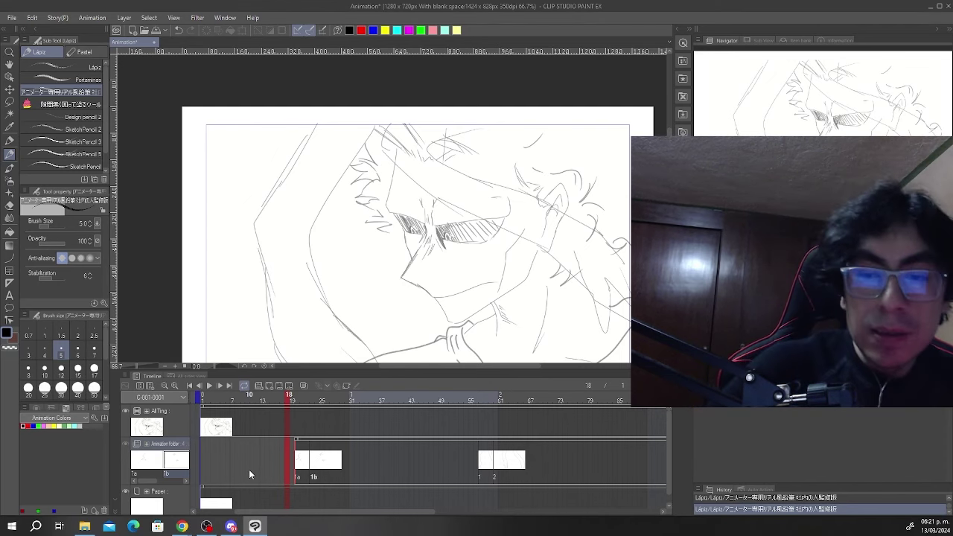
pyautogui.scroll(-1, 375, 141)
pyautogui.scroll(1, 415, 262)
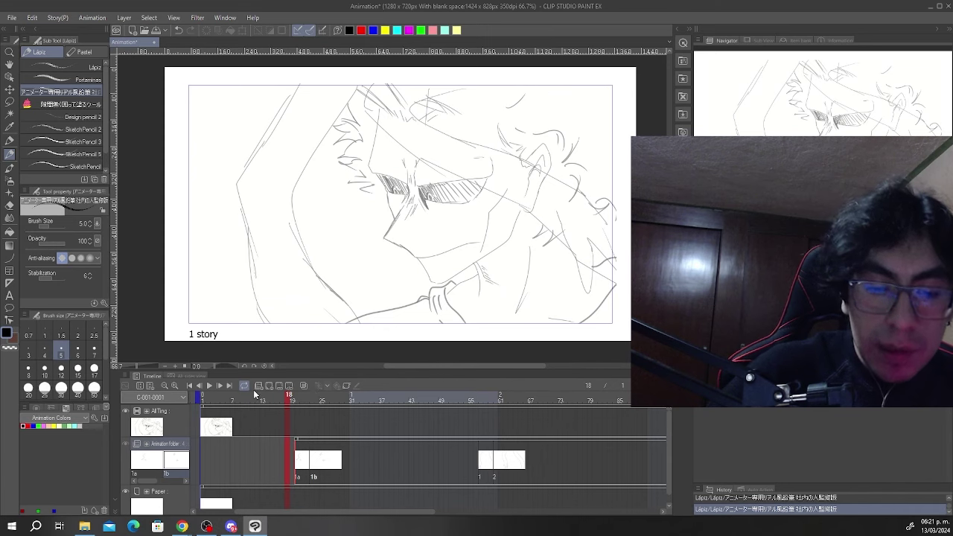
pyautogui.click(273, 385)
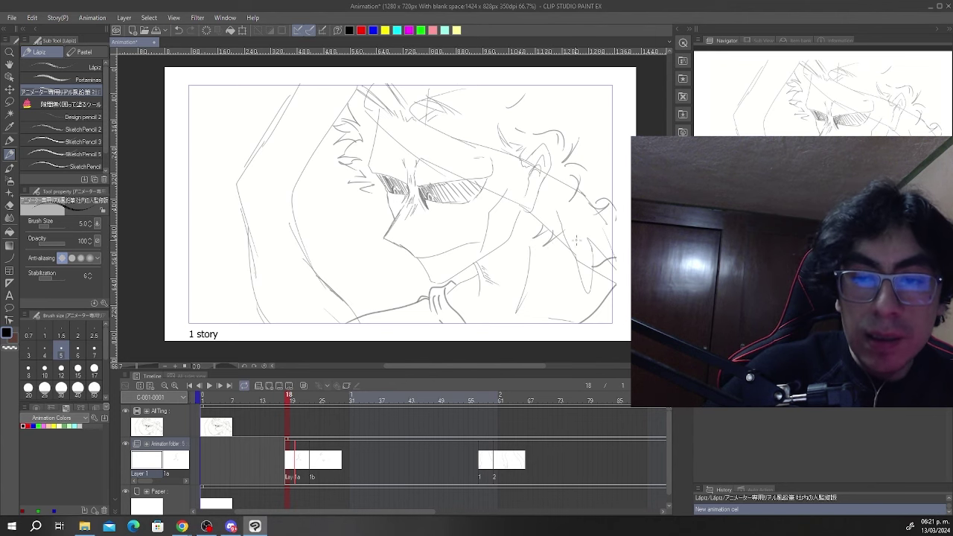
pyautogui.scroll(-1, 568, 239)
pyautogui.scroll(1, 569, 269)
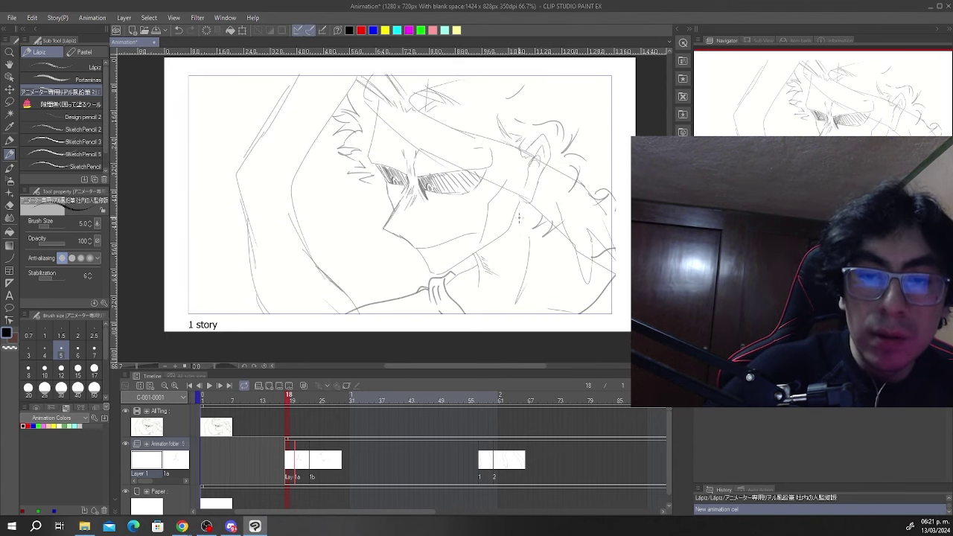
pyautogui.scroll(-2, 499, 237)
pyautogui.scroll(1, 569, 229)
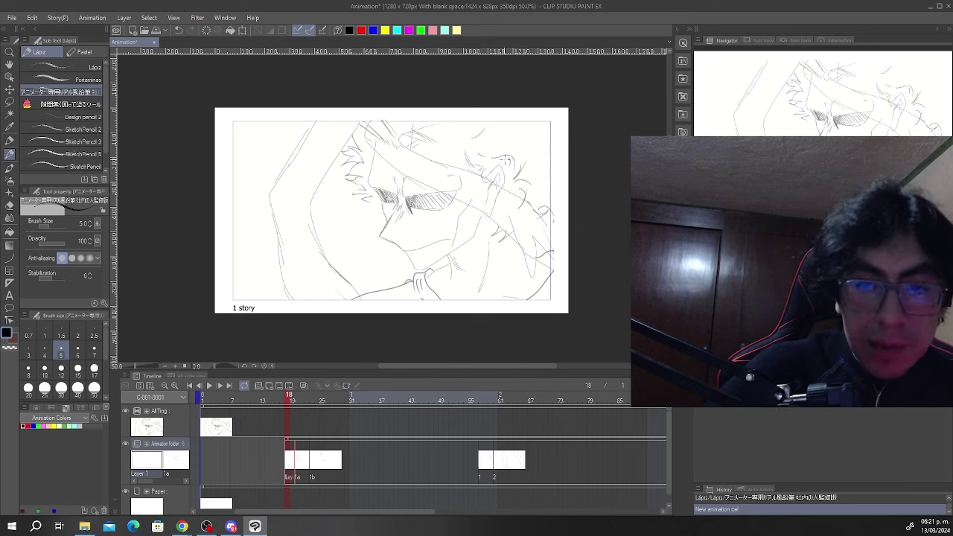
pyautogui.moveTo(519, 146)
pyautogui.mouseDown()
pyautogui.moveTo(353, 141)
pyautogui.moveTo(566, 286)
pyautogui.mouseUp()
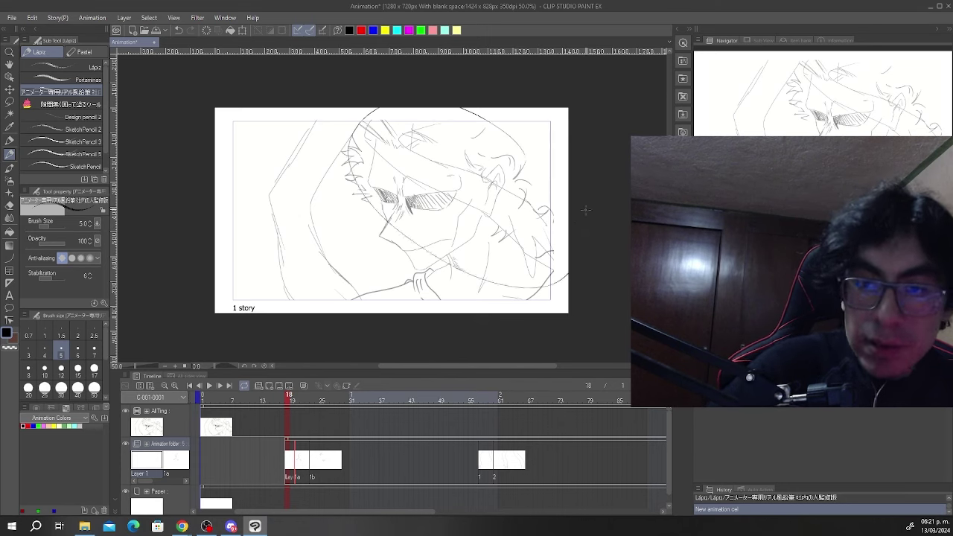
pyautogui.hotkey('ctrl', 'z')
pyautogui.scroll(1, 527, 158)
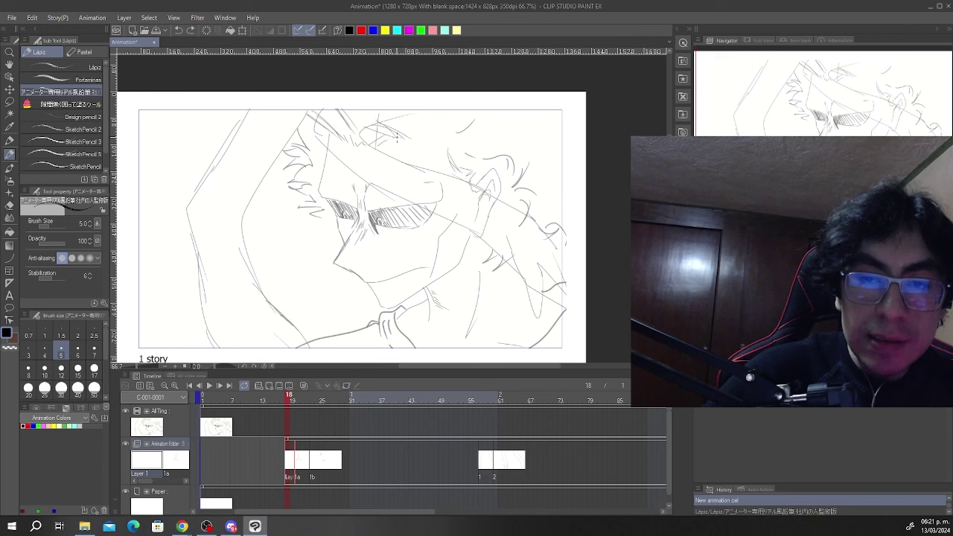
pyautogui.moveTo(344, 97)
pyautogui.mouseDown()
pyautogui.moveTo(428, 291)
pyautogui.moveTo(365, 94)
pyautogui.moveTo(407, 130)
pyautogui.mouseUp()
pyautogui.scroll(-1, 435, 116)
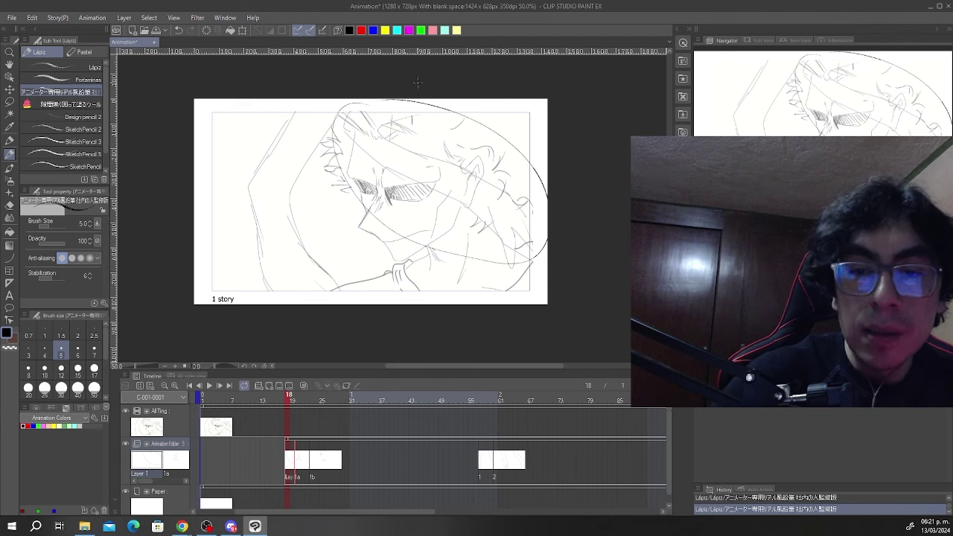
pyautogui.moveTo(307, 91); pyautogui.dragTo(370, 306)
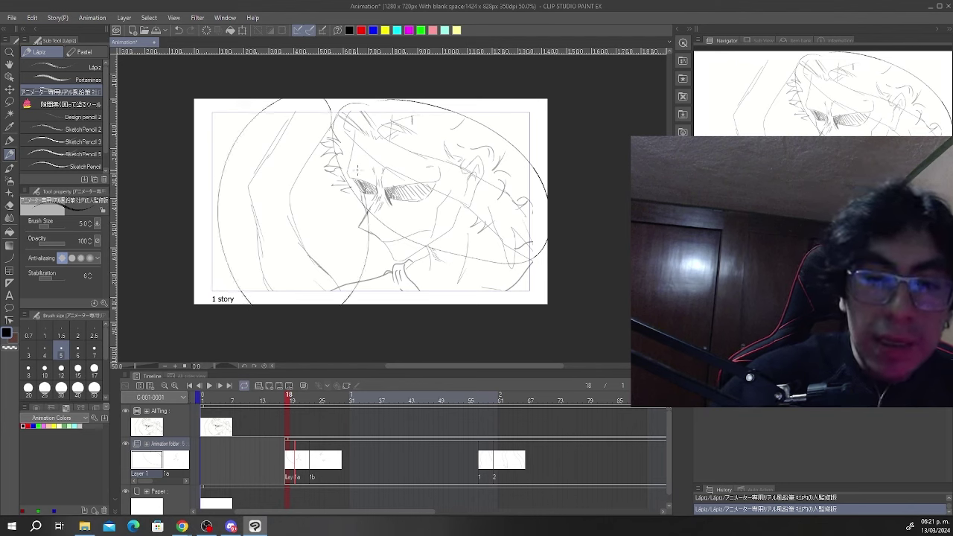
pyautogui.hotkey('ctrl', 'z')
pyautogui.hotkey('ctrl', 'z')
pyautogui.hotkey('ctrl', 'z')
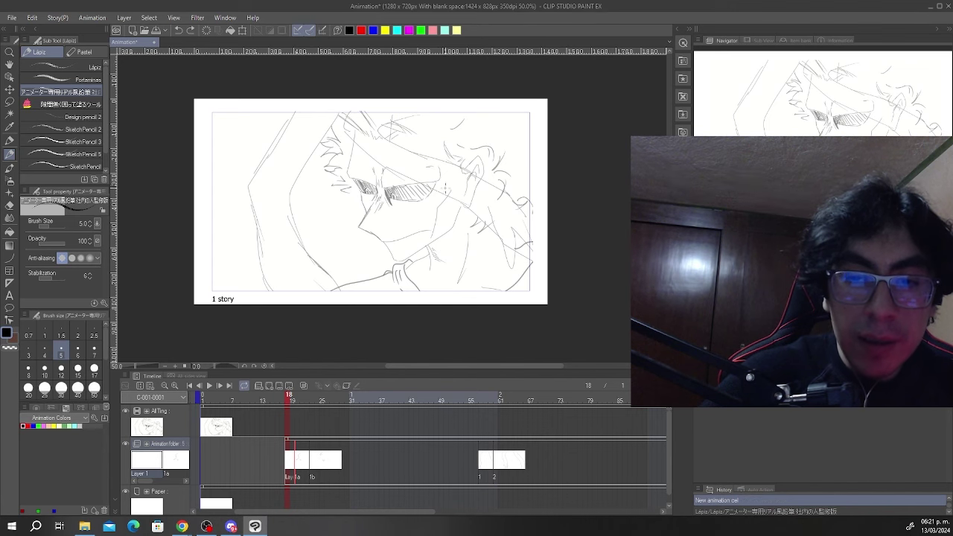
pyautogui.scroll(1, 445, 187)
pyautogui.scroll(-2, 461, 201)
pyautogui.scroll(1, 479, 213)
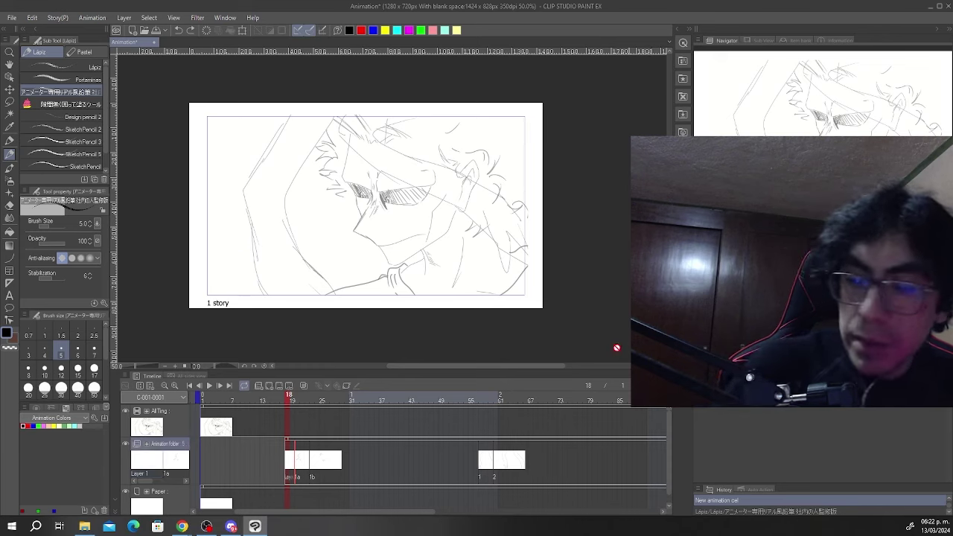
# - Create an animation folder named A and add a layer folder cel with a new raster layer inside it
pyautogui.click(259, 385)
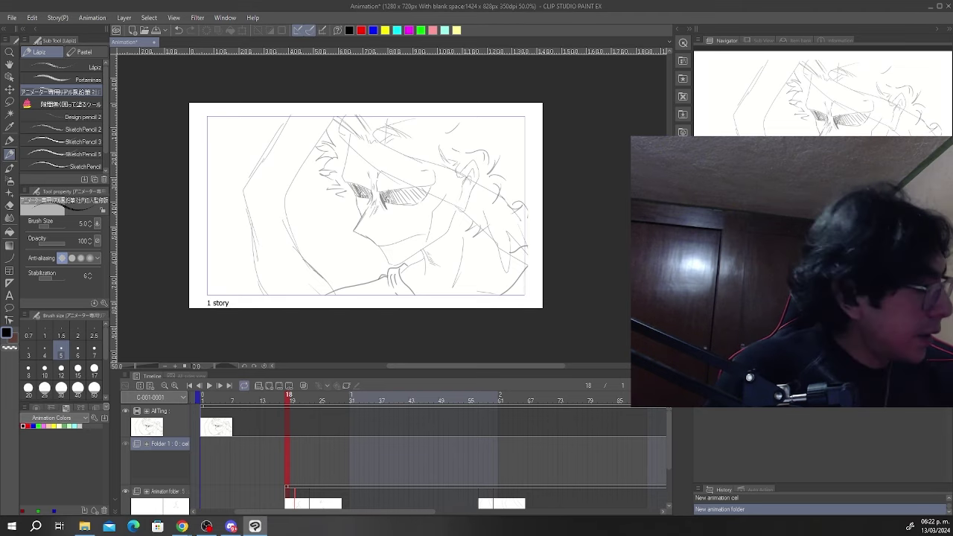
pyautogui.write('A')
pyautogui.press('Return')
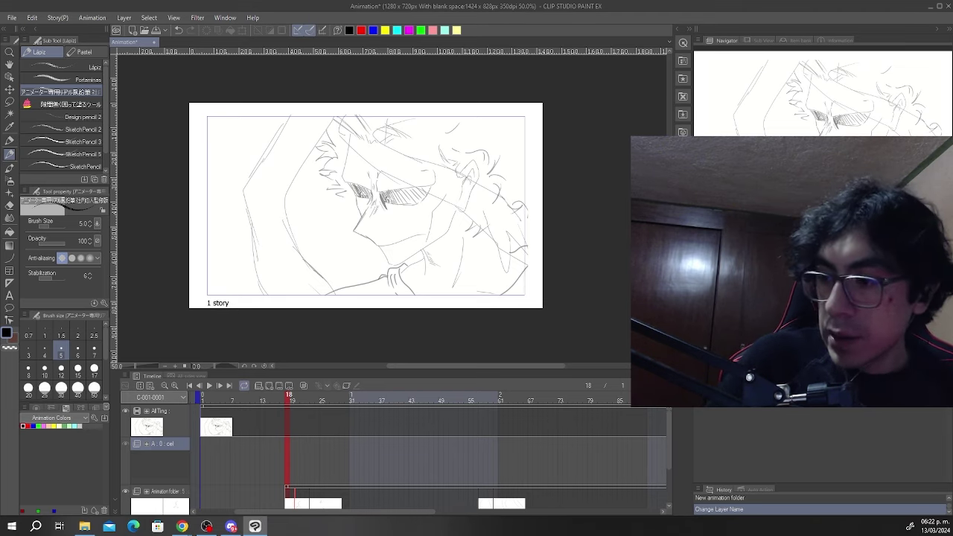
pyautogui.hotkey('ctrl', 'g')
pyautogui.hotkey('ctrl', 'shift', 'n')
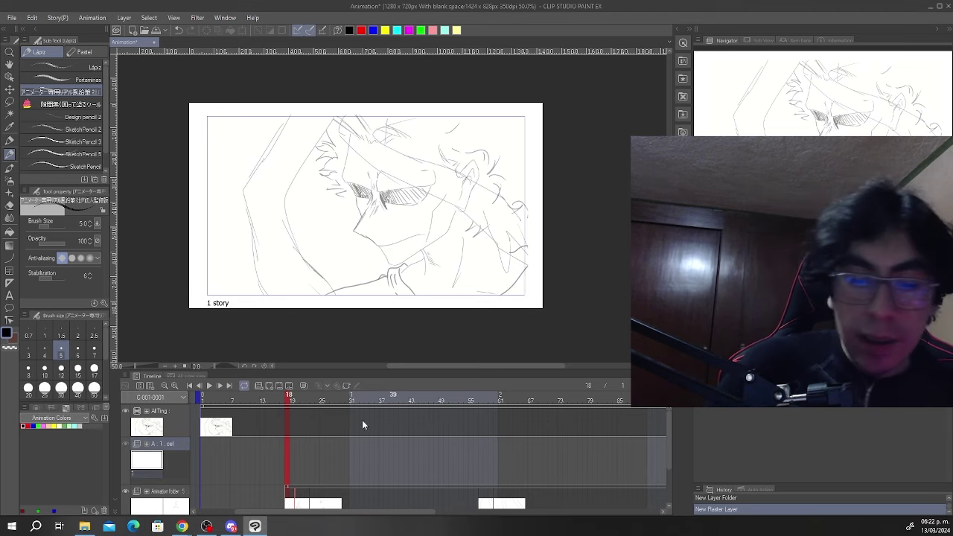
# - Assign cel 1 to frame 18 of folder A and extend its clip across the rest of the timeline
pyautogui.rightClick(285, 451)
pyautogui.click(309, 257)
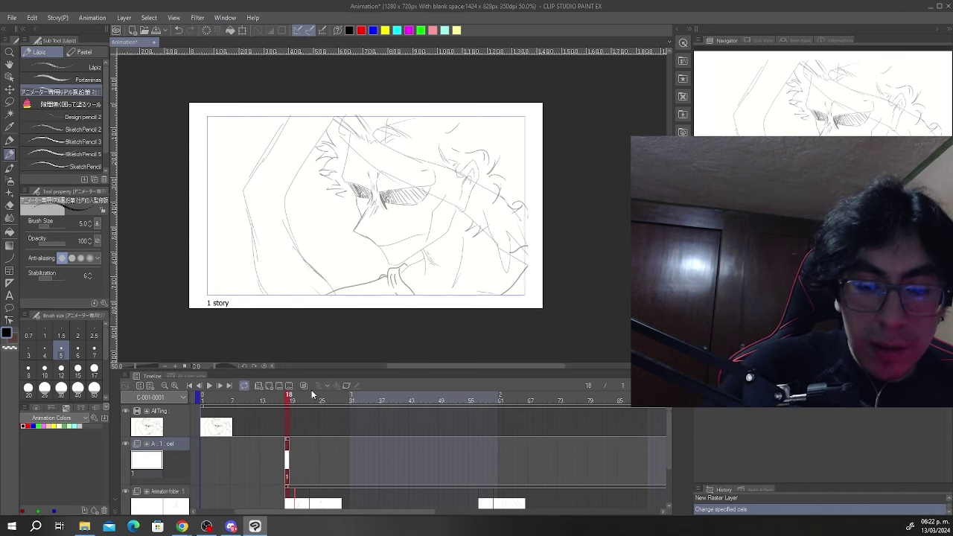
pyautogui.moveTo(515, 433); pyautogui.dragTo(770, 425)
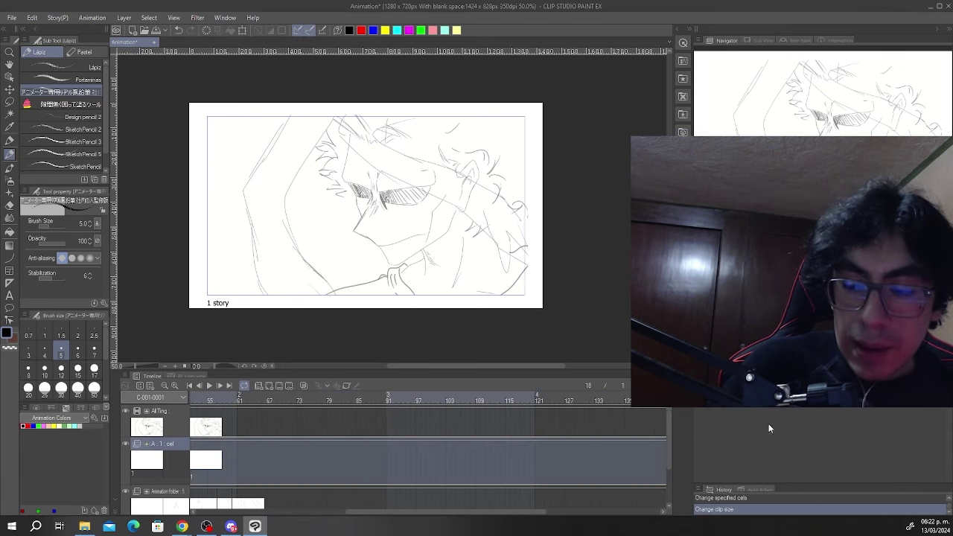
pyautogui.moveTo(507, 513); pyautogui.dragTo(411, 513)
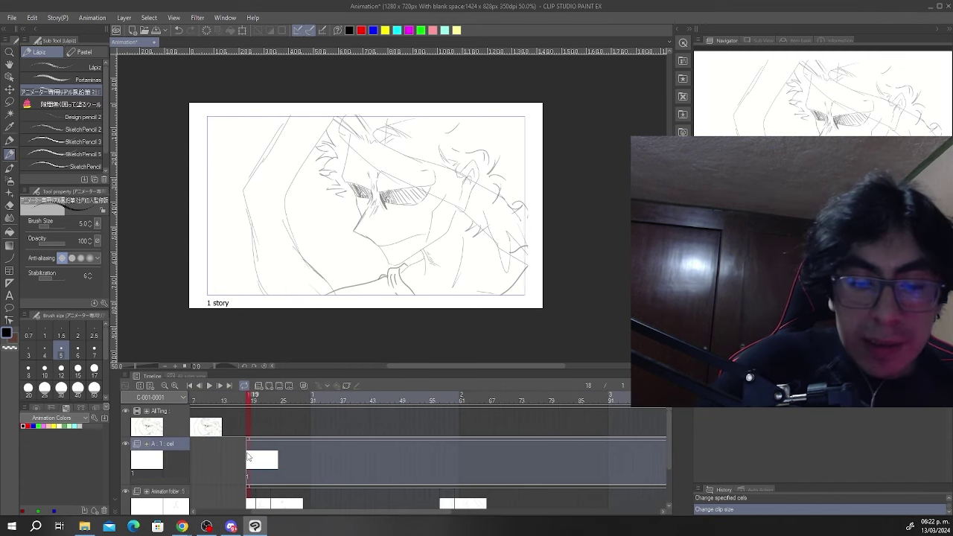
# - Trace the lower contour and jagged tips of the lock crossing the face on cel 1 of folder A using animePen noAA at size 2
pyautogui.click(249, 457)
pyautogui.scroll(1, 415, 166)
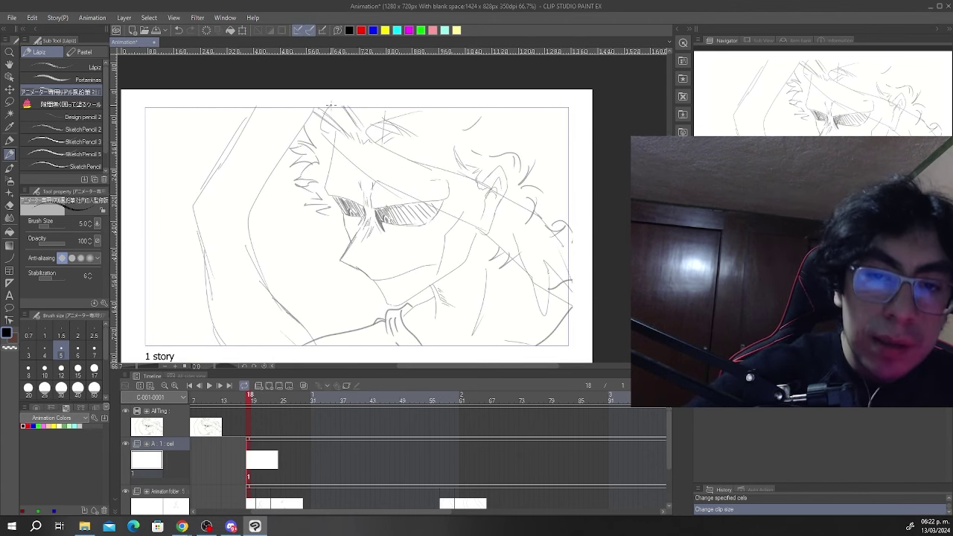
pyautogui.scroll(1, 331, 105)
pyautogui.scroll(-1, 331, 105)
pyautogui.scroll(1, 415, 150)
pyautogui.click(9, 141)
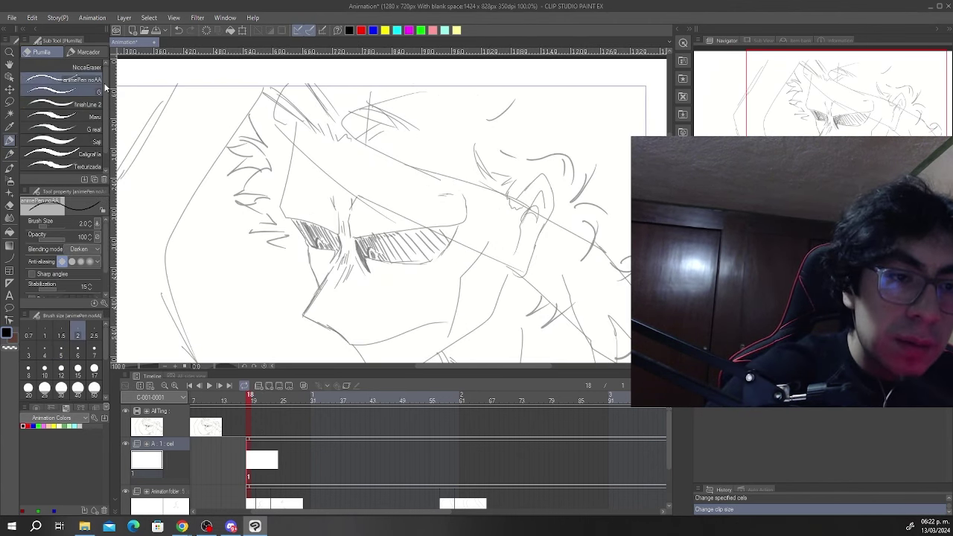
pyautogui.scroll(-2, 259, 87)
pyautogui.scroll(1, 259, 87)
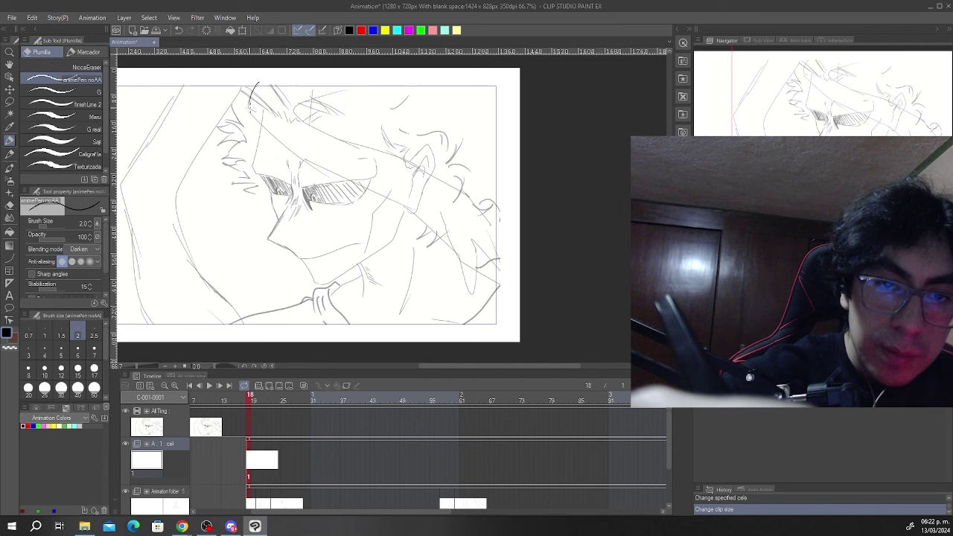
pyautogui.moveTo(253, 97)
pyautogui.mouseDown()
pyautogui.moveTo(254, 119)
pyautogui.moveTo(332, 168)
pyautogui.mouseUp()
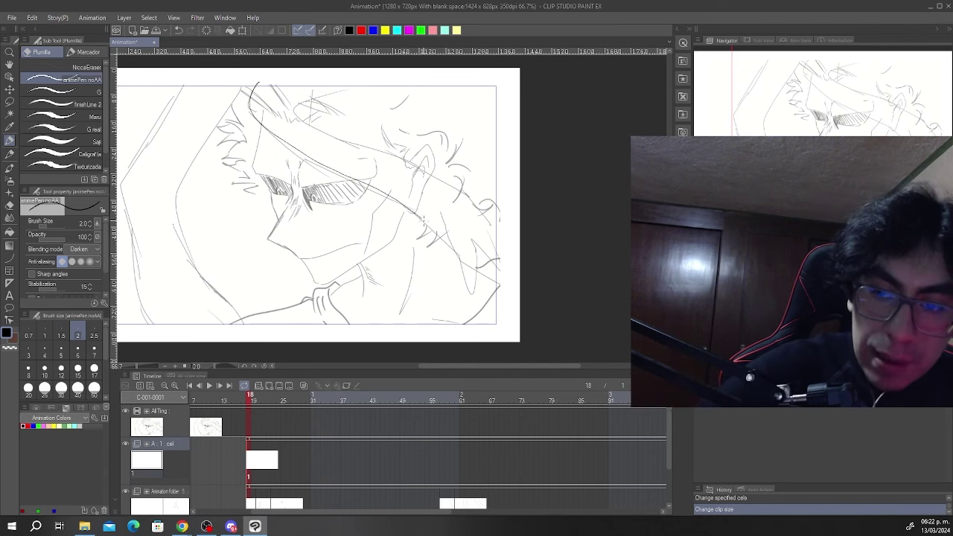
pyautogui.moveTo(467, 302); pyautogui.dragTo(481, 222)
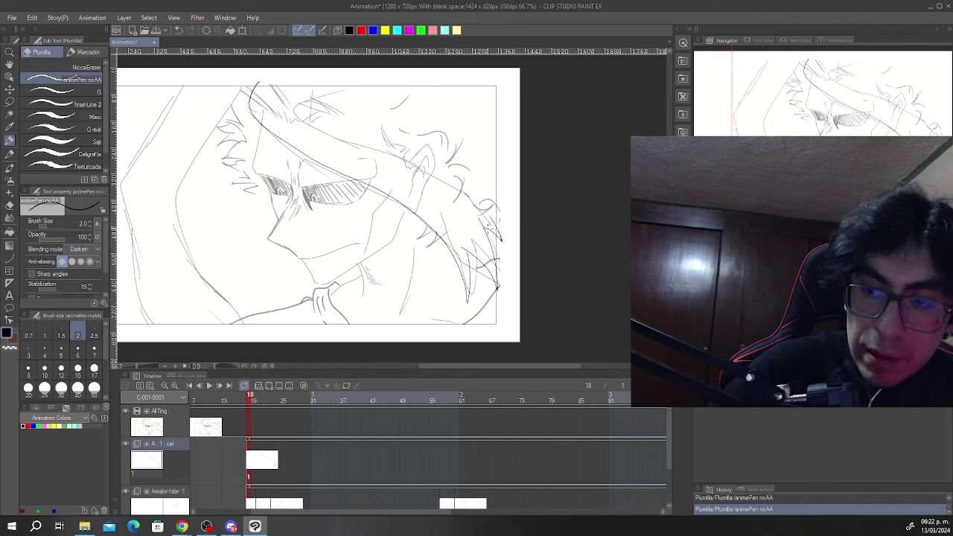
pyautogui.hotkey('ctrl', 'z')
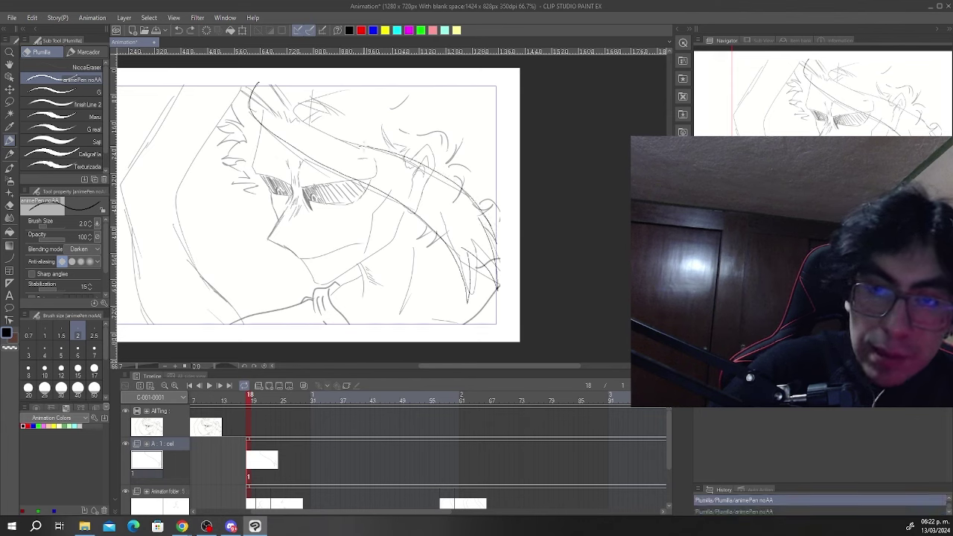
# - Trace the upper contour of the lock crossing the face and label it with a circled A1 near its root
pyautogui.moveTo(309, 122); pyautogui.dragTo(300, 94)
pyautogui.scroll(1, 308, 80)
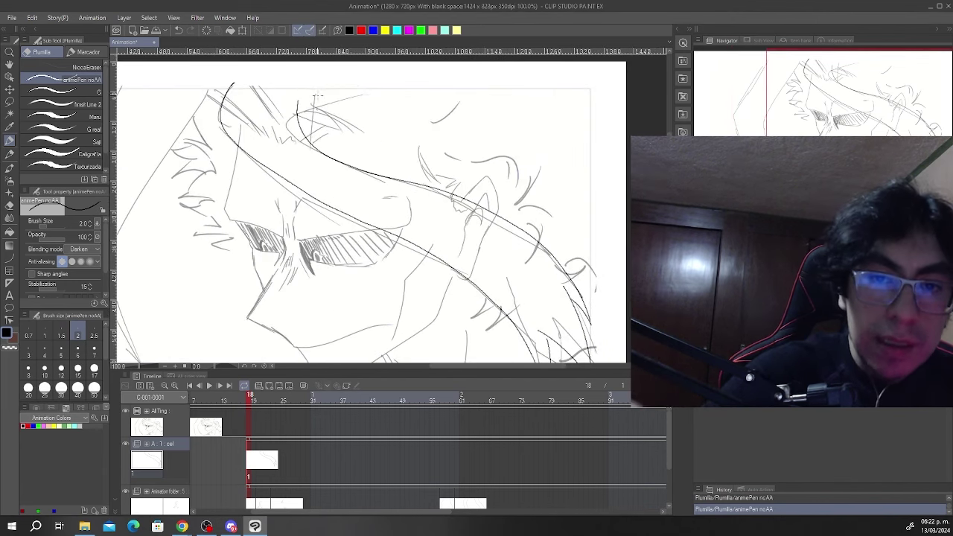
pyautogui.hotkey('ctrl', '-')
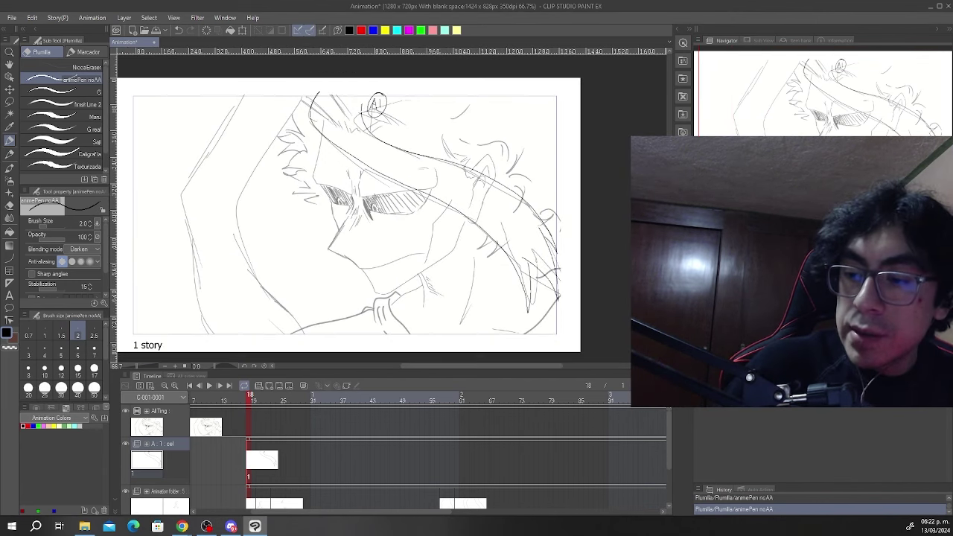
# - Create animation folder B above folder A and add a layer folder cel with a new raster layer inside it
pyautogui.click(258, 385)
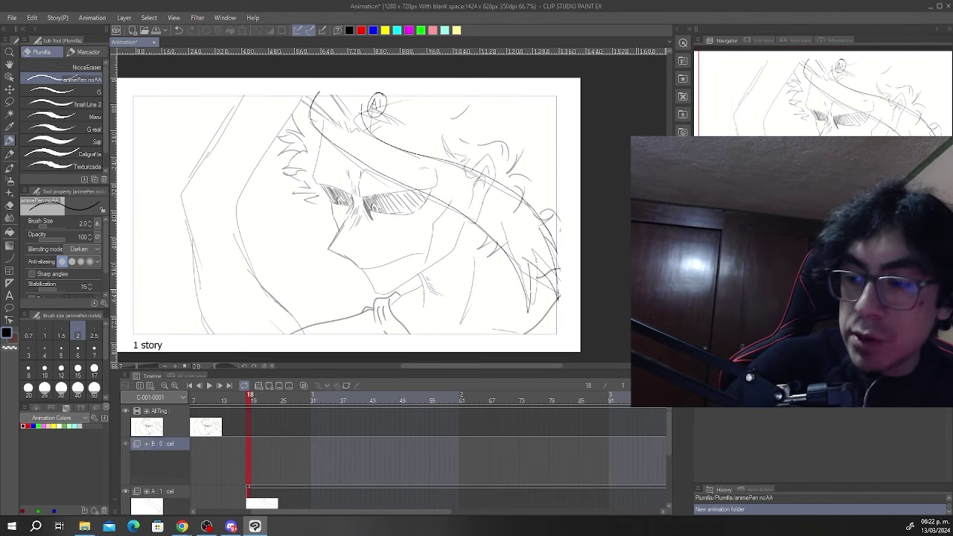
pyautogui.hotkey('ctrl', 'g')
pyautogui.hotkey('ctrl', 'shift', 'n')
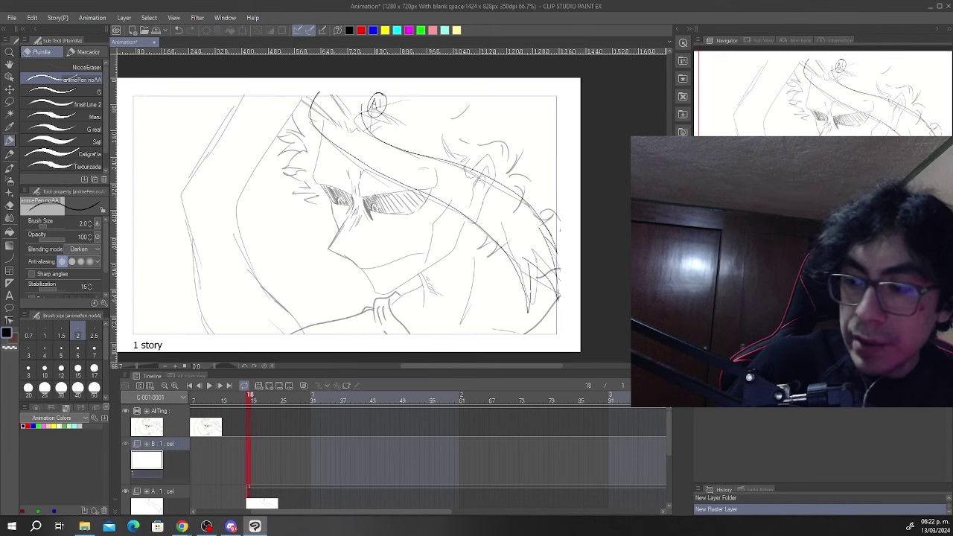
# - Assign cel 1 to frame 18 of folder B and extend its clip across the rest of the timeline
pyautogui.rightClick(247, 450)
pyautogui.click(274, 258)
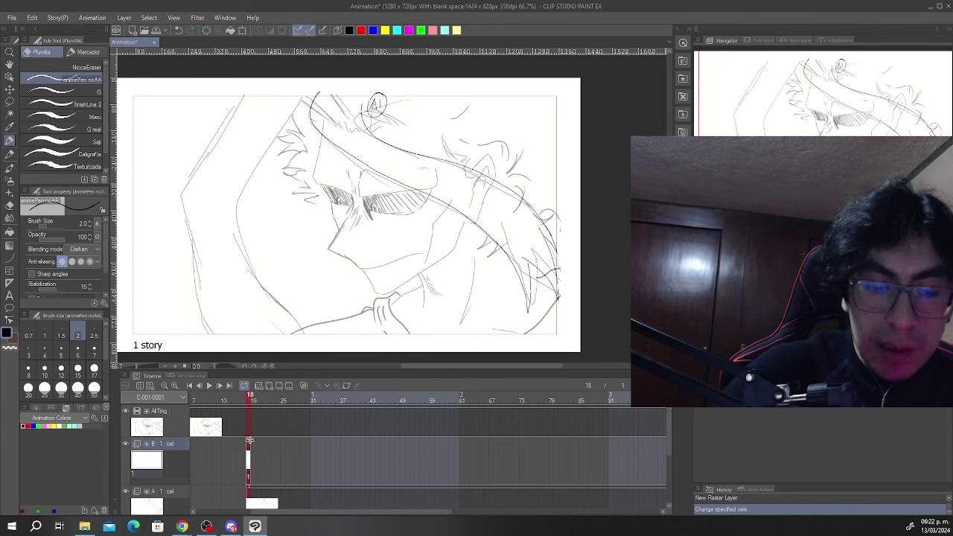
pyautogui.moveTo(686, 436); pyautogui.dragTo(685, 440)
pyautogui.moveTo(369, 512); pyautogui.dragTo(327, 512)
pyautogui.click(290, 462)
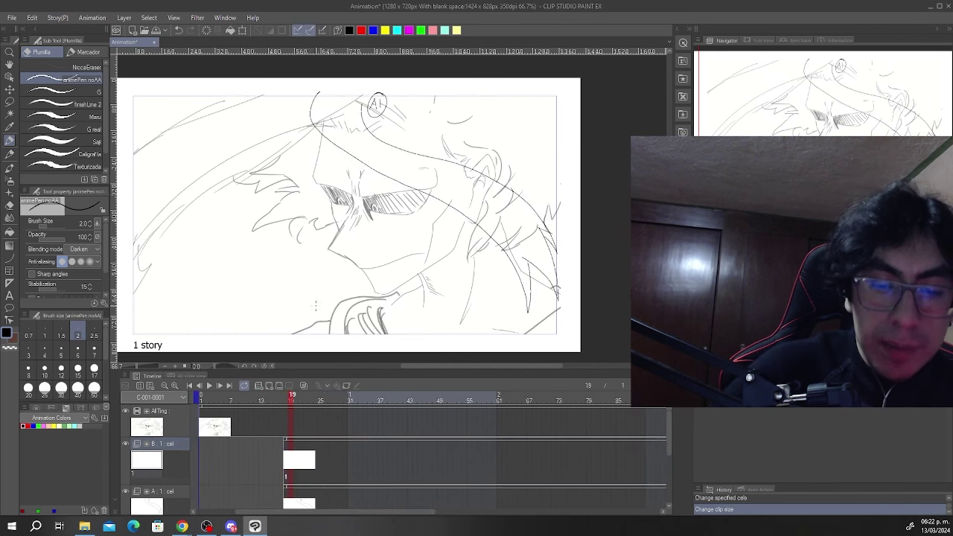
pyautogui.click(286, 471)
pyautogui.hotkey('ctrl', '-')
pyautogui.scroll(1, 291, 310)
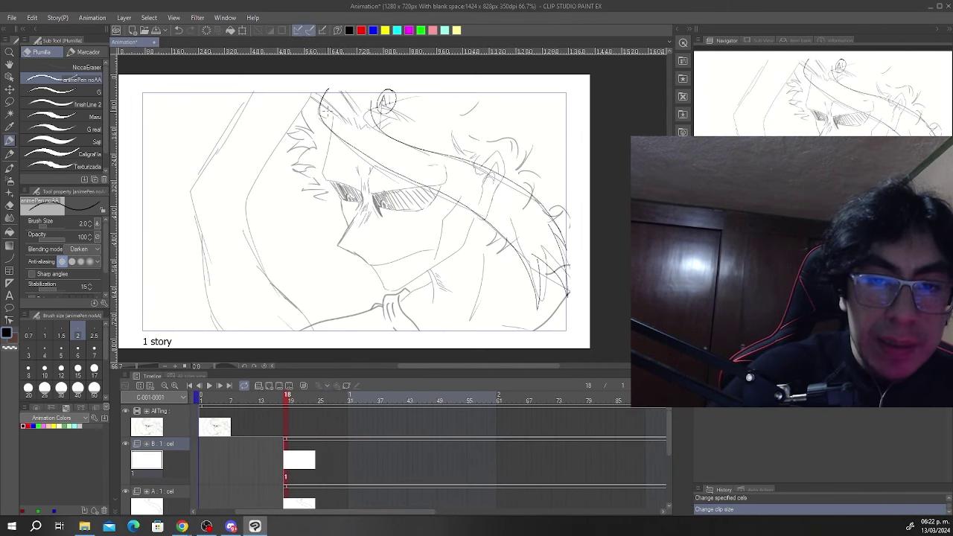
pyautogui.moveTo(318, 89)
pyautogui.mouseDown()
pyautogui.moveTo(253, 178)
pyautogui.moveTo(254, 276)
pyautogui.mouseUp()
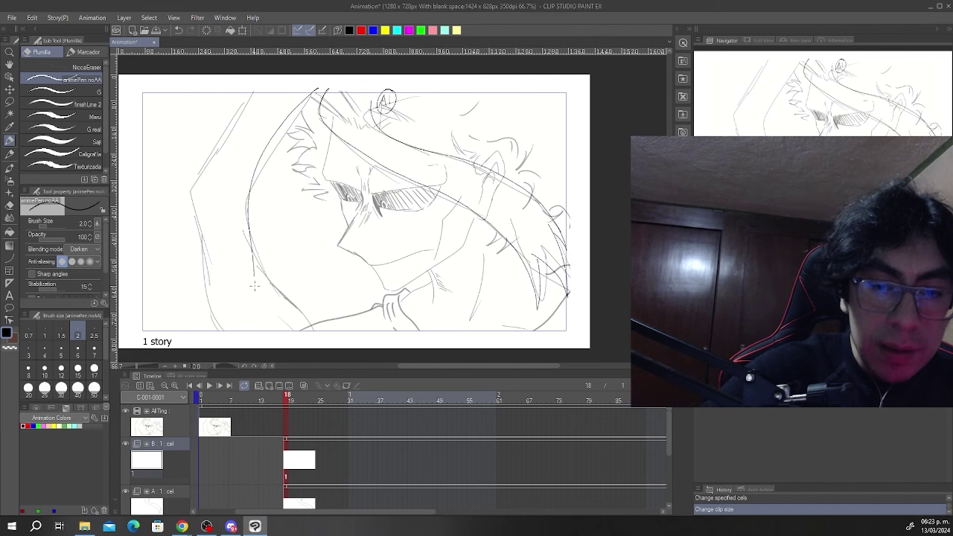
pyautogui.hotkey('ctrl', 'z')
pyautogui.scroll(-1, 318, 166)
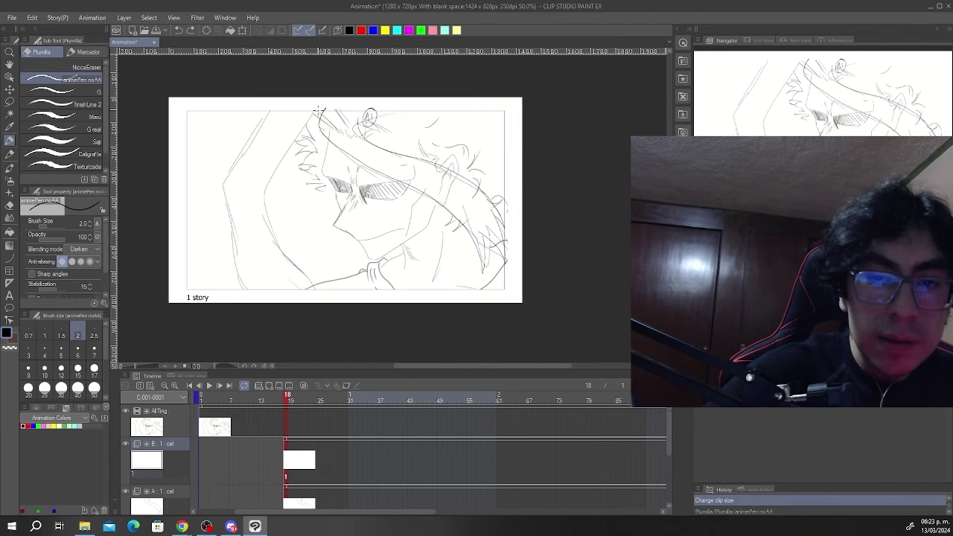
pyautogui.moveTo(315, 109); pyautogui.dragTo(300, 123)
pyautogui.hotkey('ctrl', 'z')
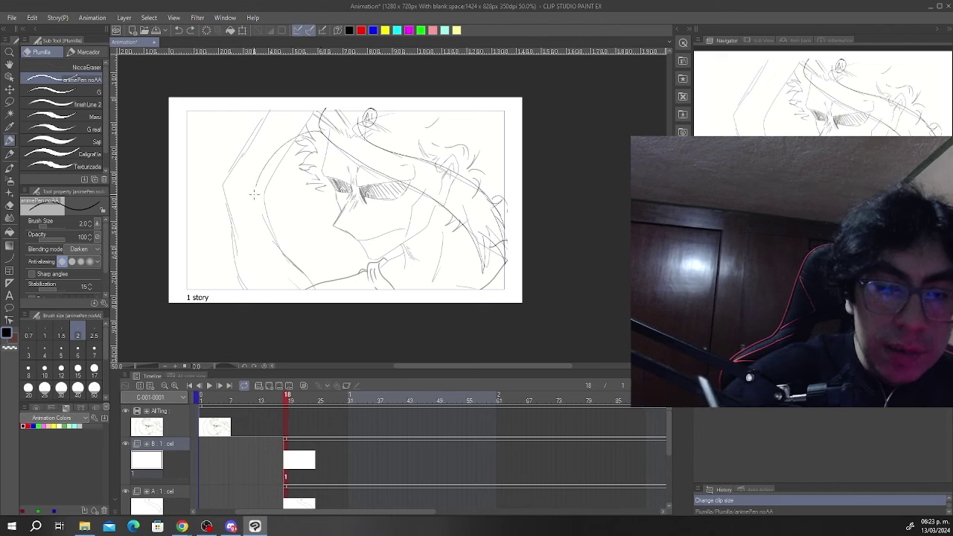
pyautogui.moveTo(254, 195)
pyautogui.mouseDown()
pyautogui.moveTo(246, 259)
pyautogui.moveTo(206, 316)
pyautogui.mouseUp()
pyautogui.hotkey('ctrl', 'z')
# - Draw the inner and outer contours and pointed ends of the long lock behind the head on cel 1 of folder B
pyautogui.moveTo(321, 132)
pyautogui.mouseDown()
pyautogui.moveTo(294, 152)
pyautogui.moveTo(228, 316)
pyautogui.mouseUp()
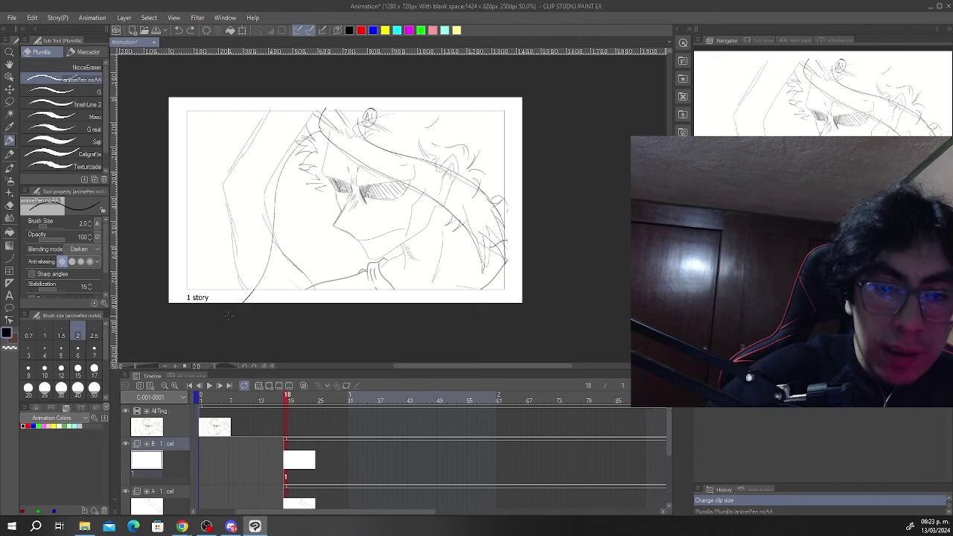
pyautogui.moveTo(306, 101)
pyautogui.mouseDown()
pyautogui.moveTo(244, 148)
pyautogui.moveTo(203, 229)
pyautogui.mouseUp()
pyautogui.hotkey('ctrl', 'z')
pyautogui.moveTo(296, 104)
pyautogui.mouseDown()
pyautogui.moveTo(227, 176)
pyautogui.moveTo(218, 252)
pyautogui.mouseUp()
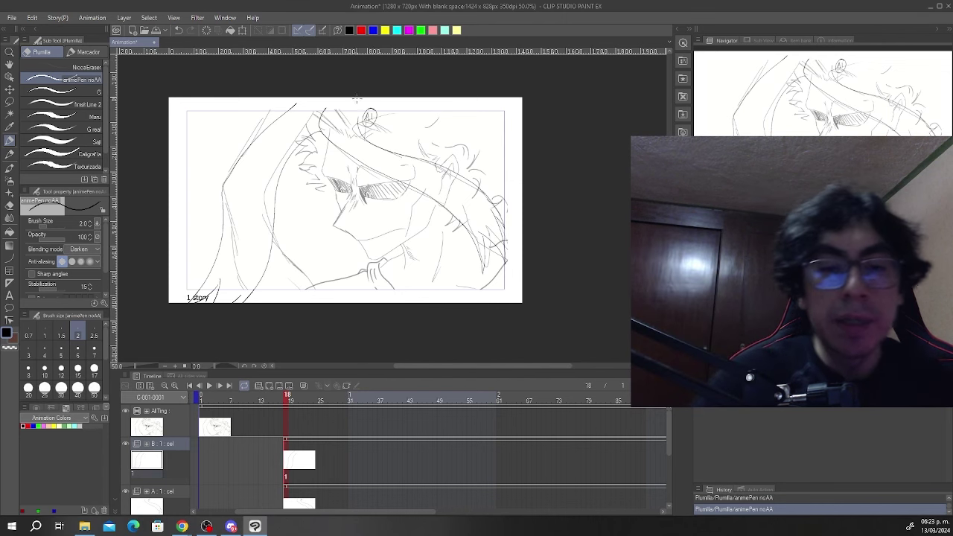
# - Label the lock behind the head with a circled B1 beside its outer contour, close to the upper frame edge
pyautogui.scroll(1, 299, 91)
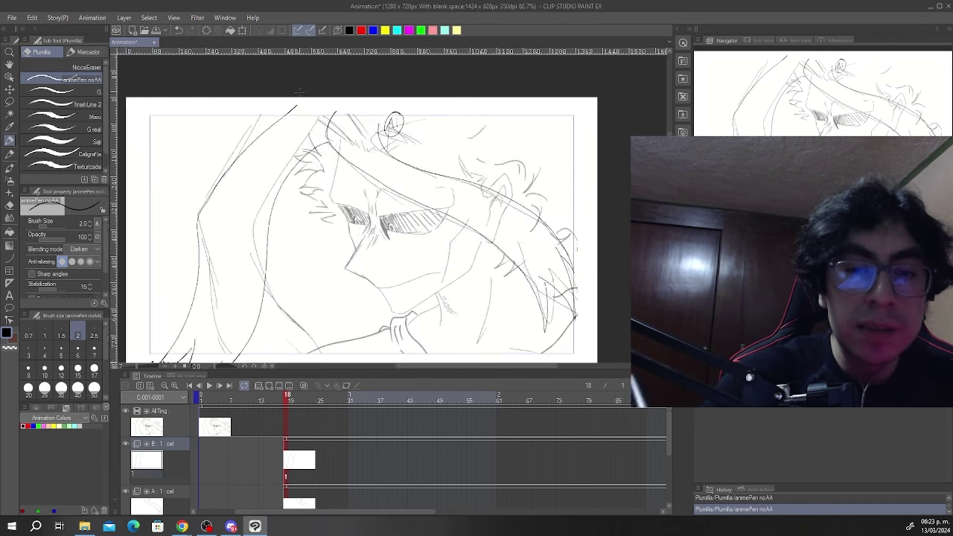
pyautogui.scroll(4, 299, 91)
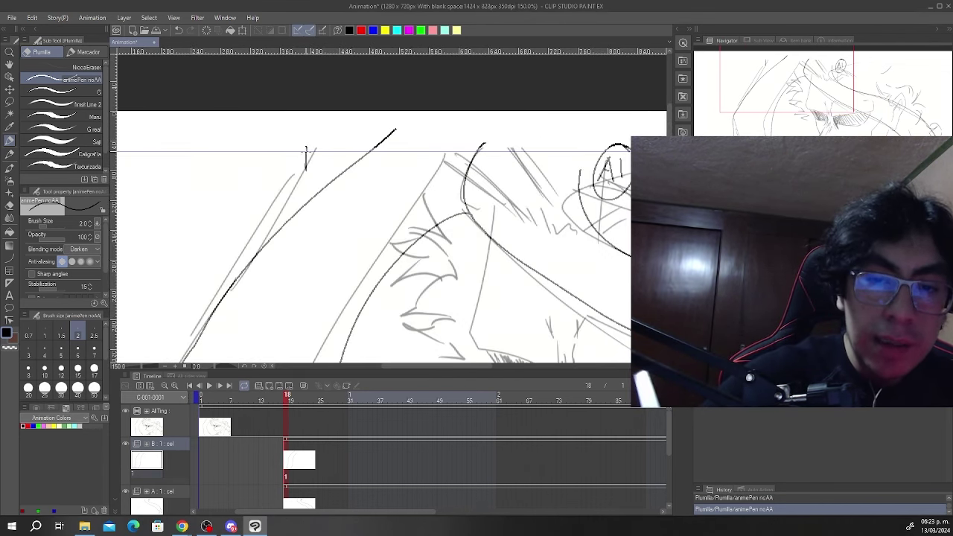
pyautogui.hotkey('ctrl', 'z')
pyautogui.moveTo(296, 167); pyautogui.dragTo(297, 184)
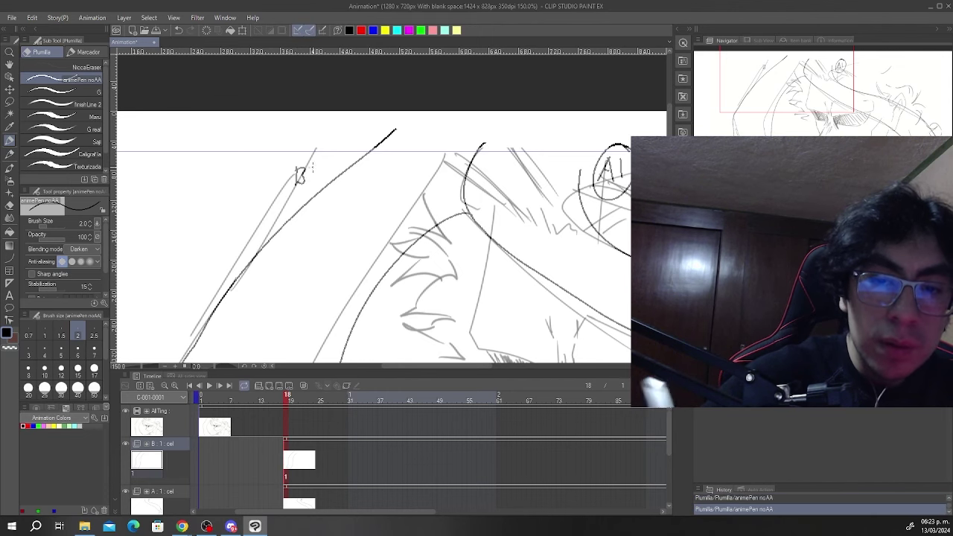
pyautogui.scroll(-5, 313, 167)
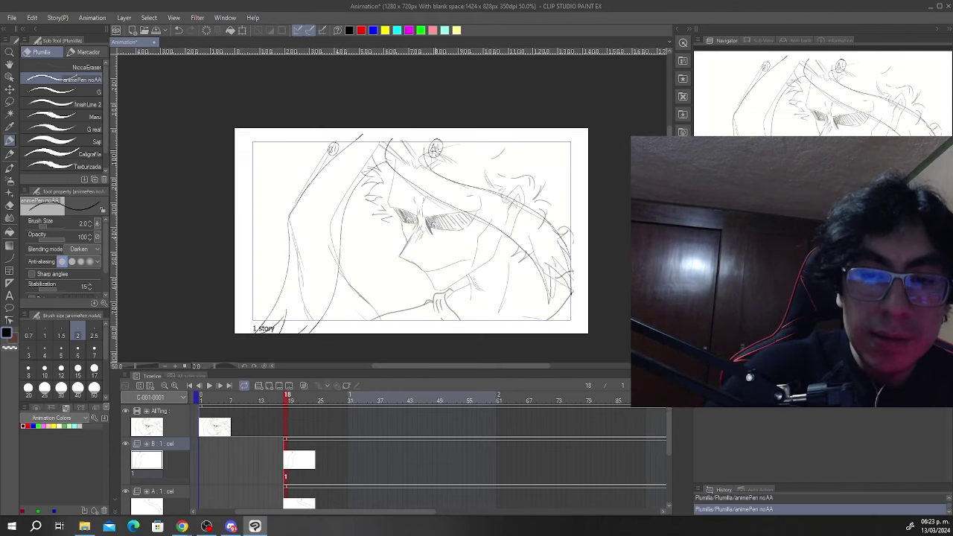
# - Add a new animation cel to folder B at frame 20 and turn on onion skin
pyautogui.press('Right')
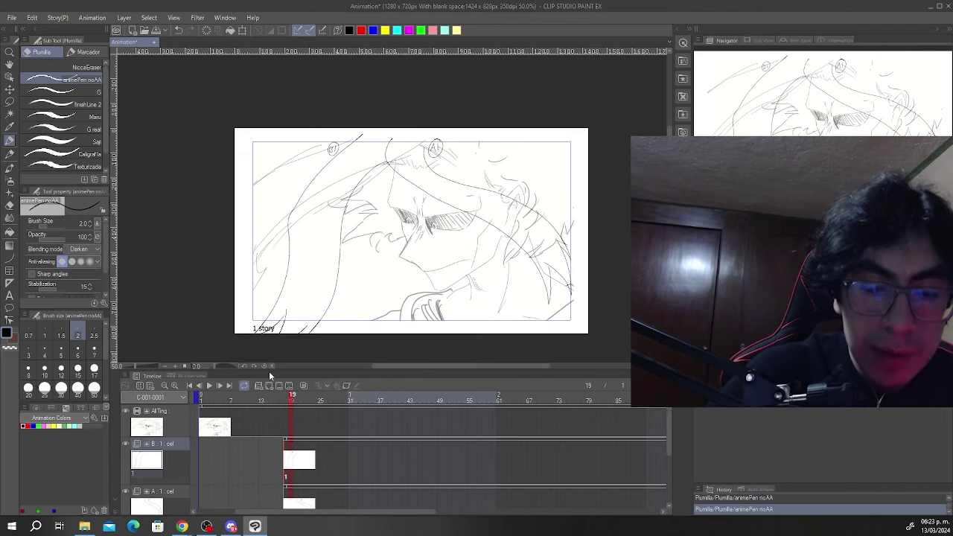
pyautogui.press('Right')
pyautogui.click(270, 385)
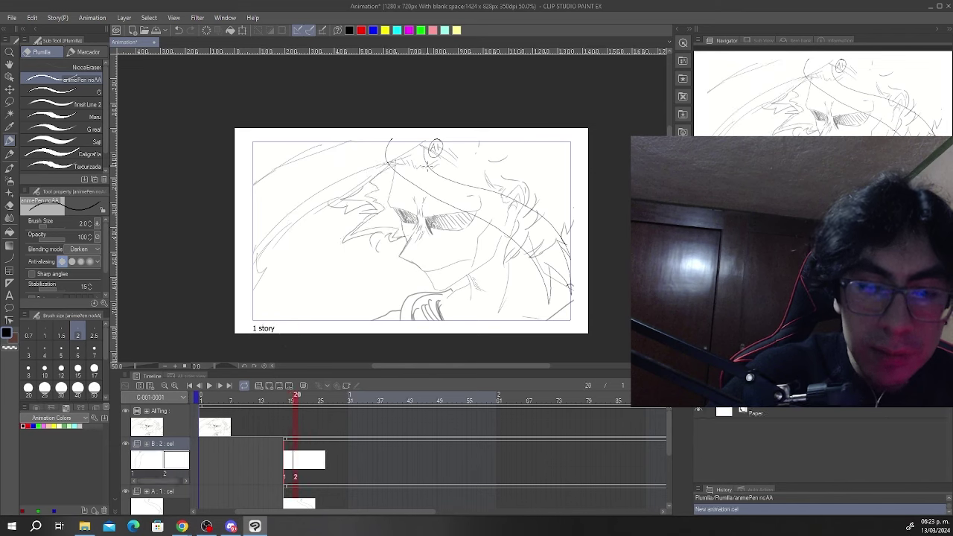
pyautogui.press('Left')
pyautogui.press('Right')
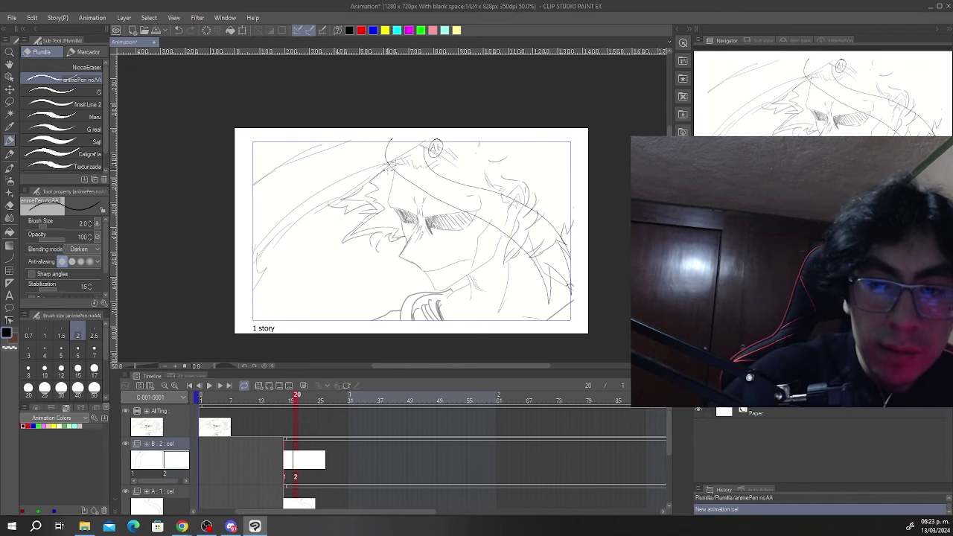
pyautogui.click(303, 386)
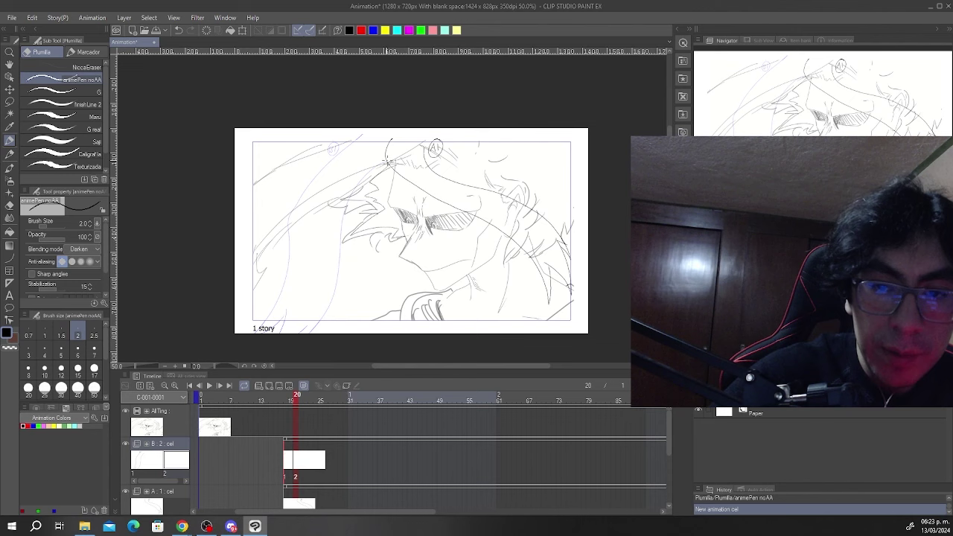
# - Draw lock B on cel 2 swinging outward away from the face, with both contours and jagged tips past the frame edge
pyautogui.moveTo(363, 157)
pyautogui.mouseDown()
pyautogui.moveTo(333, 181)
pyautogui.moveTo(315, 220)
pyautogui.mouseUp()
pyautogui.moveTo(227, 310); pyautogui.dragTo(225, 311)
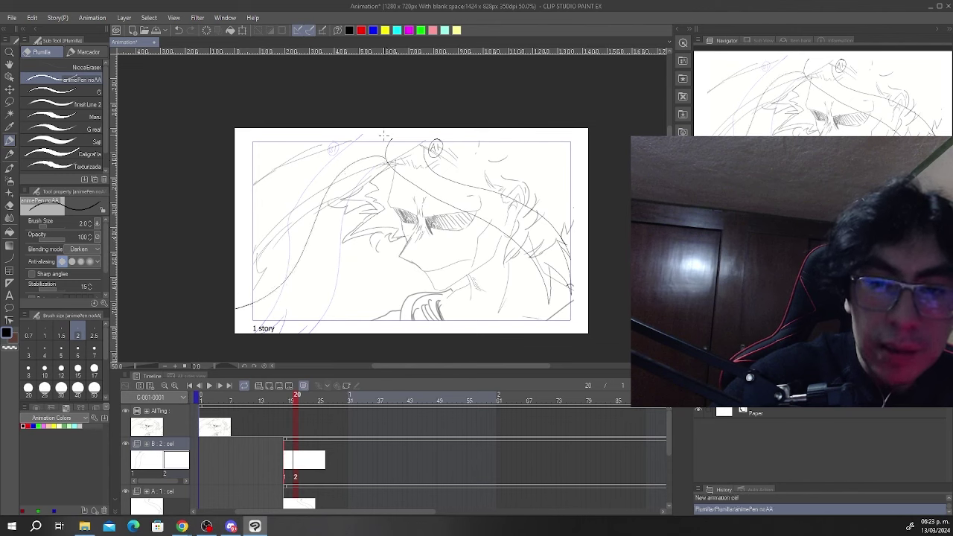
pyautogui.moveTo(332, 130)
pyautogui.mouseDown()
pyautogui.moveTo(299, 146)
pyautogui.moveTo(262, 210)
pyautogui.moveTo(239, 235)
pyautogui.mouseUp()
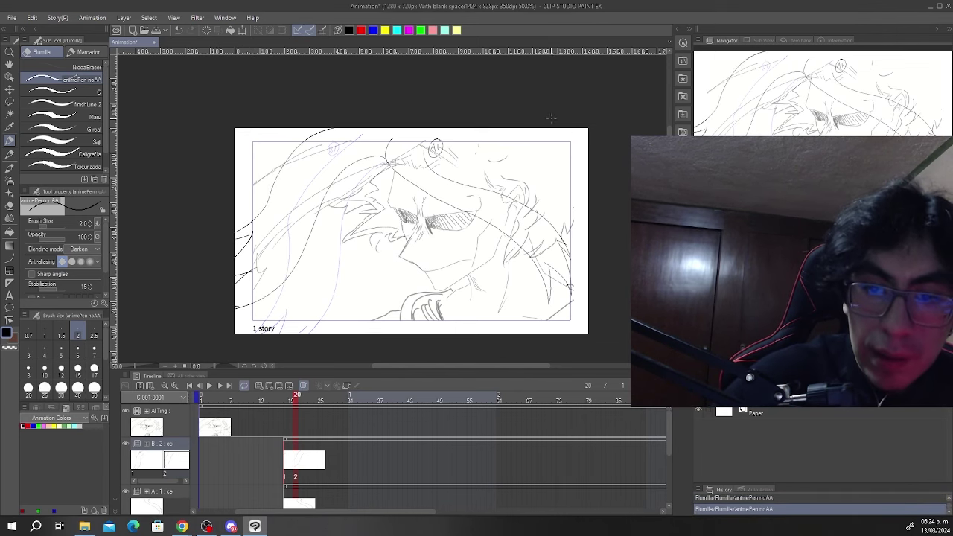
# - Add a new animation cel to folder A at frame 20 and try first strokes for the lock crossing the face
pyautogui.click(296, 489)
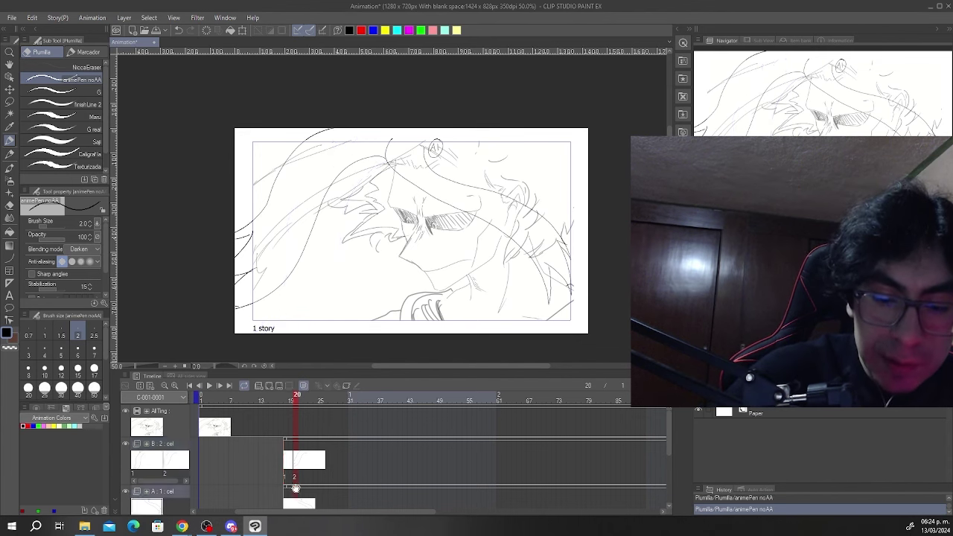
pyautogui.click(269, 387)
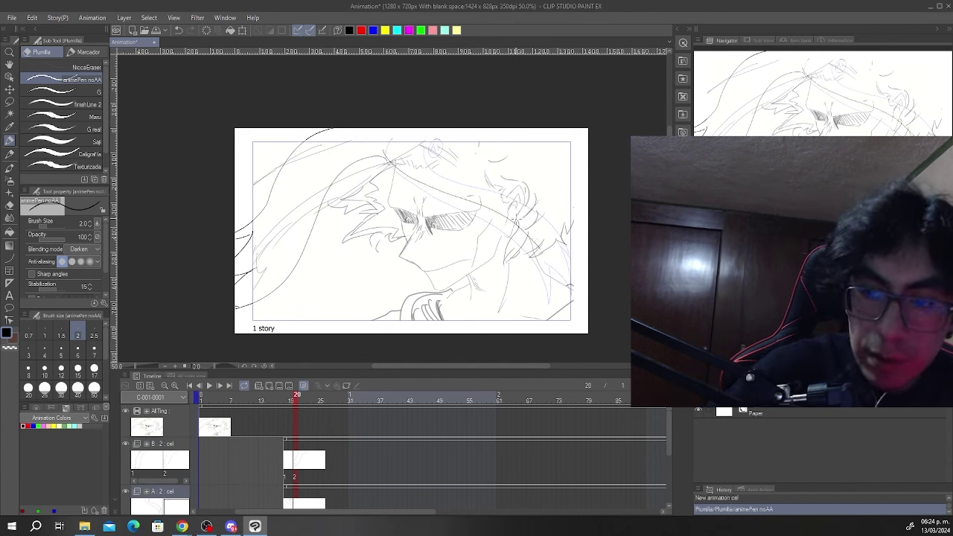
pyautogui.hotkey('ctrl', 'z')
pyautogui.moveTo(472, 253); pyautogui.dragTo(488, 326)
pyautogui.hotkey('ctrl', 'z')
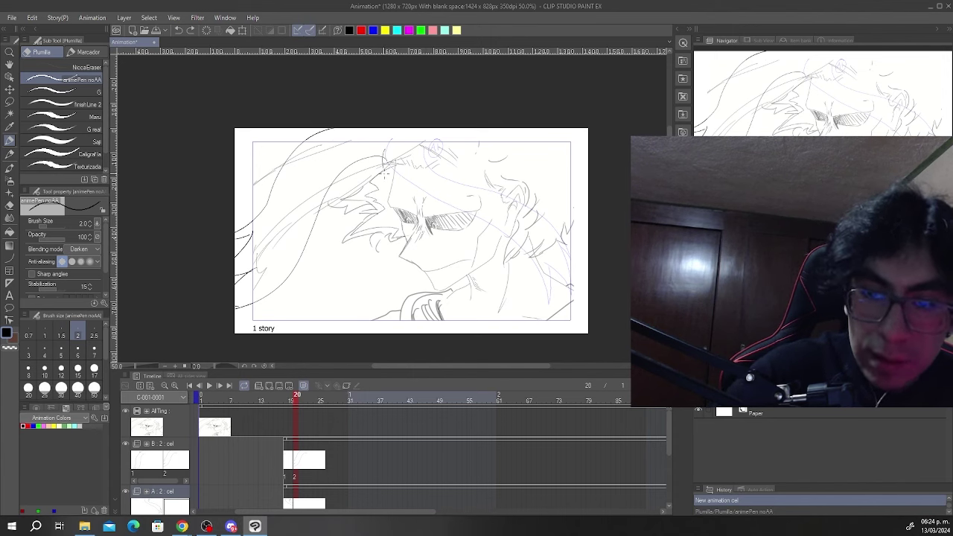
# - Draw lock A on cel 2 falling across the eyes to jagged tips below the jaw, and turn off onion skin
pyautogui.moveTo(451, 255)
pyautogui.mouseDown()
pyautogui.moveTo(459, 335)
pyautogui.moveTo(482, 323)
pyautogui.moveTo(489, 259)
pyautogui.mouseUp()
pyautogui.hotkey('ctrl', 'z')
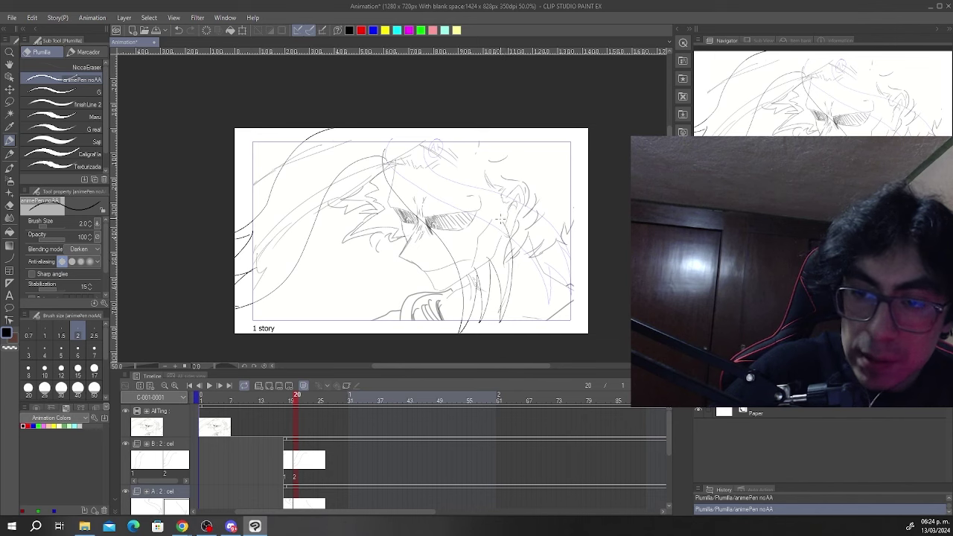
pyautogui.hotkey('ctrl', 'z')
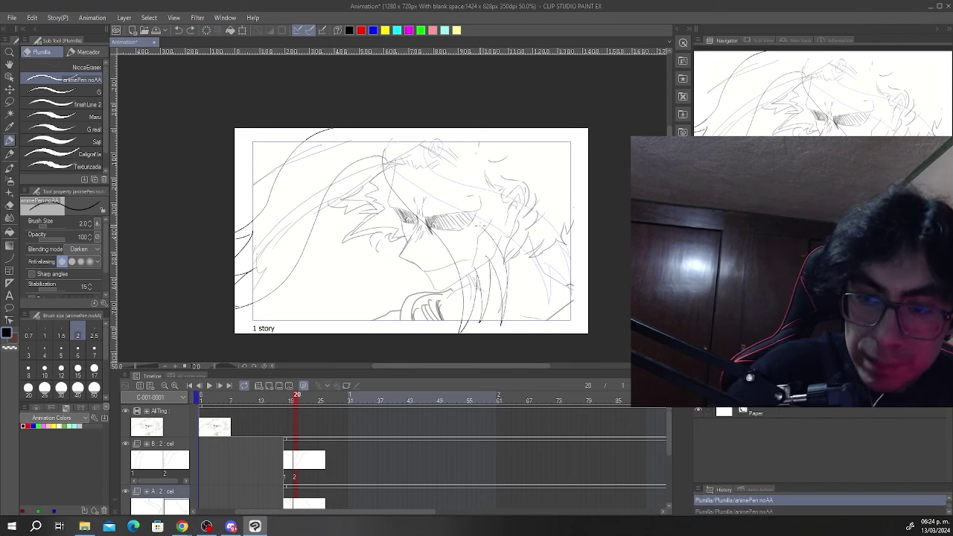
pyautogui.moveTo(414, 142); pyautogui.dragTo(414, 138)
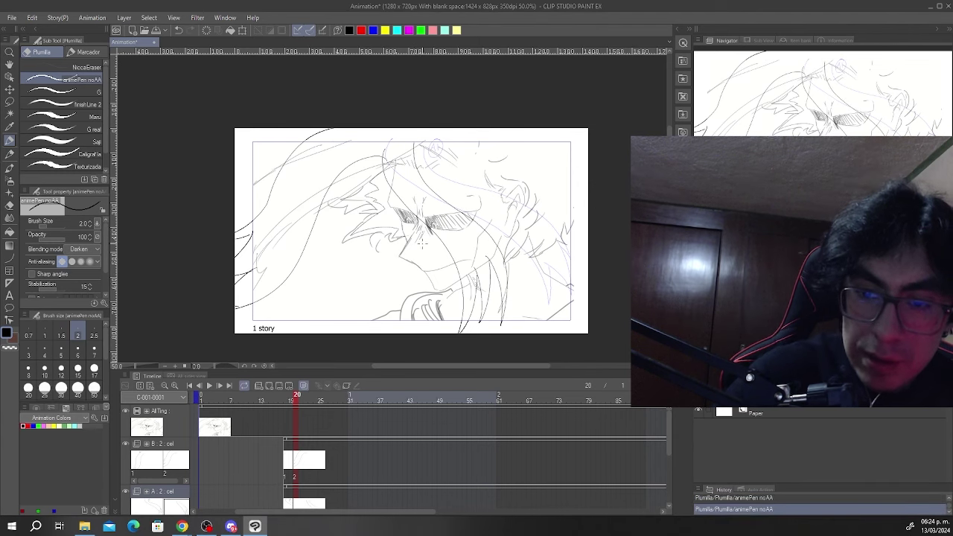
pyautogui.click(303, 386)
# - Compare frames 19 and 20 by flipping back and forth to examine the movement of locks A and B
pyautogui.press(',')
pyautogui.press('.')
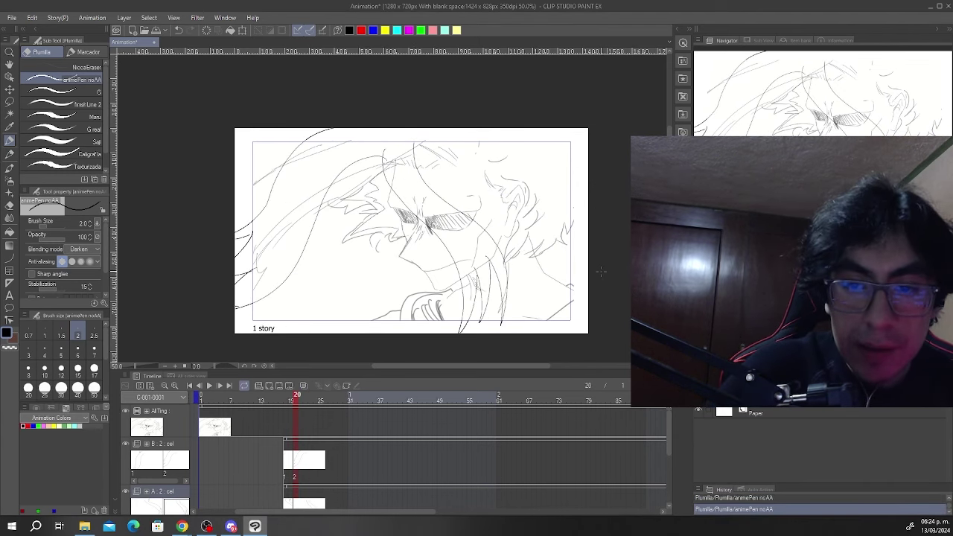
pyautogui.press(',')
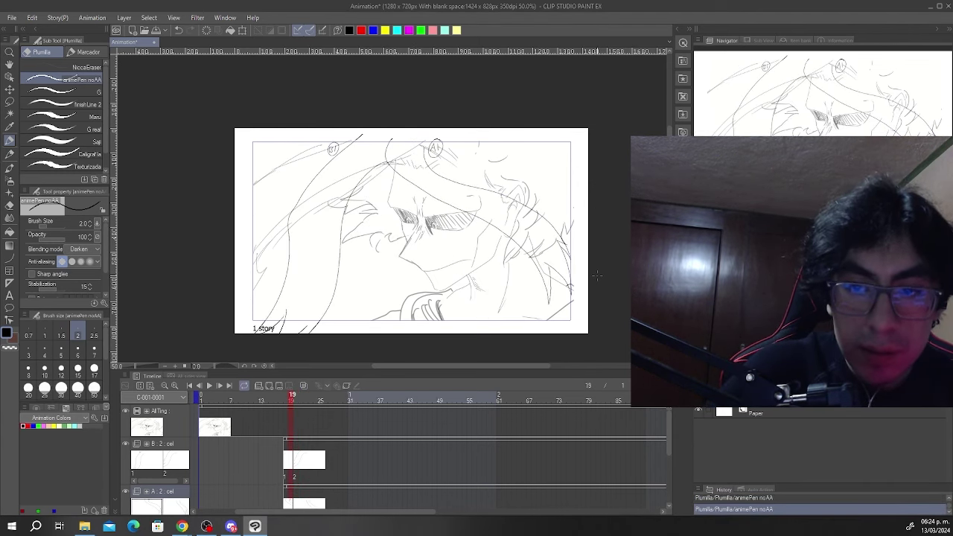
pyautogui.press('.')
pyautogui.scroll(-1, 455, 242)
pyautogui.press(',')
pyautogui.press('Right')
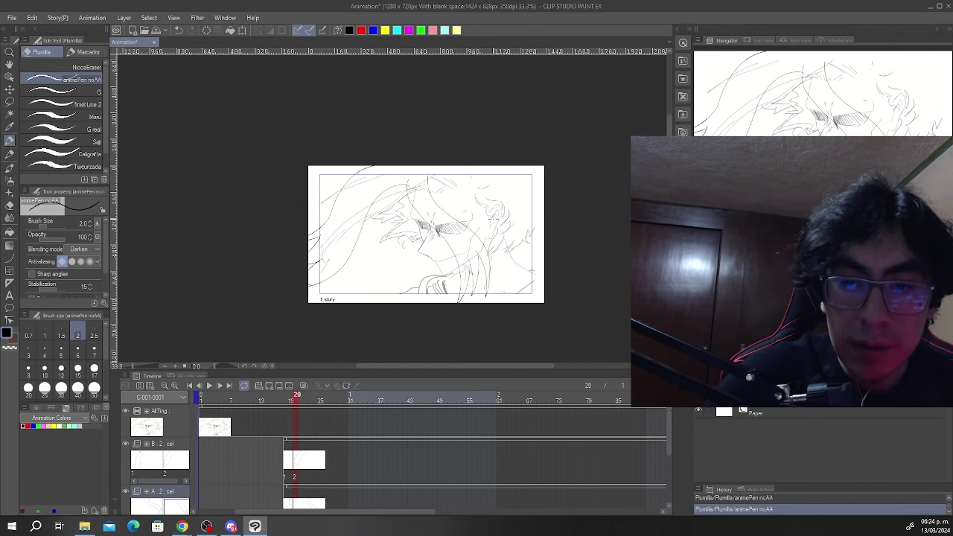
pyautogui.hotkey('ctrl', '+')
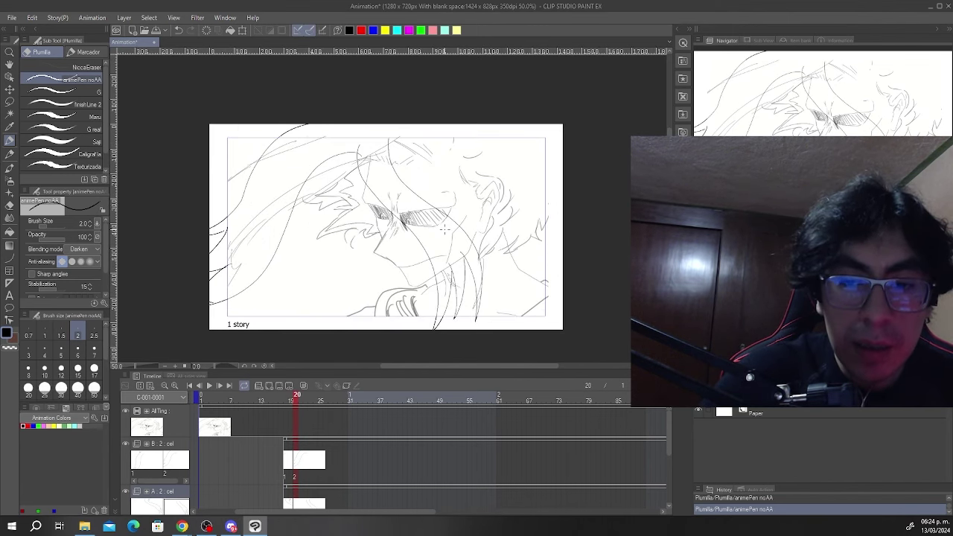
pyautogui.press('Left')
pyautogui.press('Right')
pyautogui.press('Left')
pyautogui.press('Right')
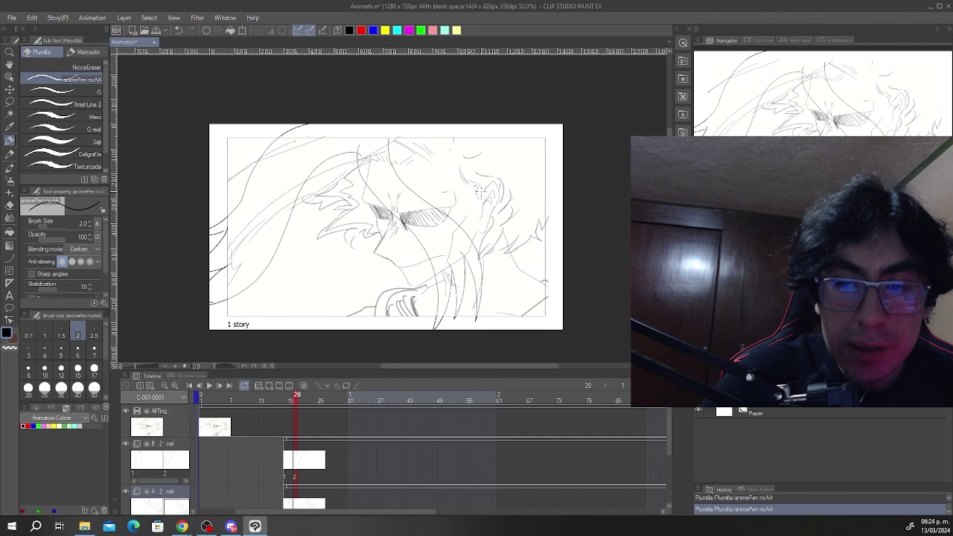
pyautogui.hotkey('ctrl', '-')
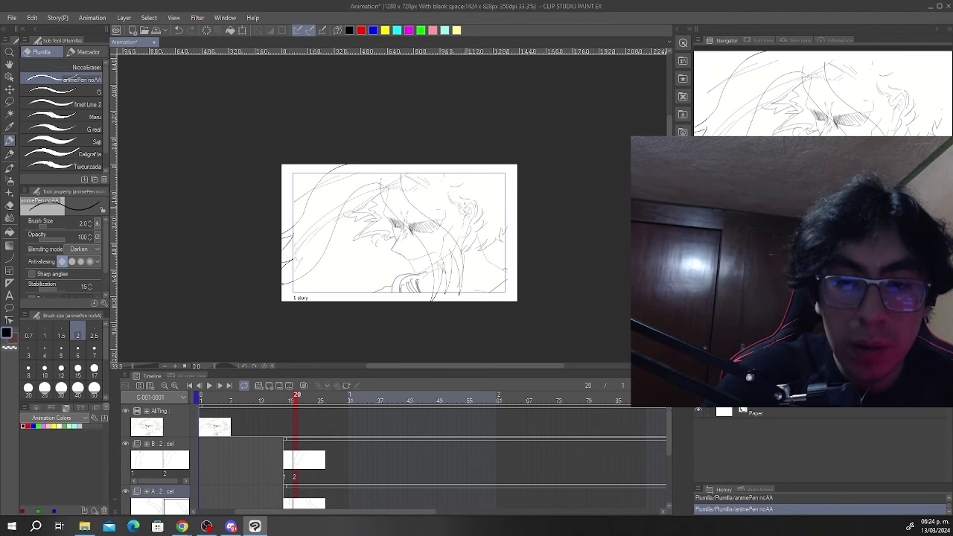
# - Label the lock crossing the face on cel 2 of folder A with a circled A2 above its root
pyautogui.scroll(4, 393, 176)
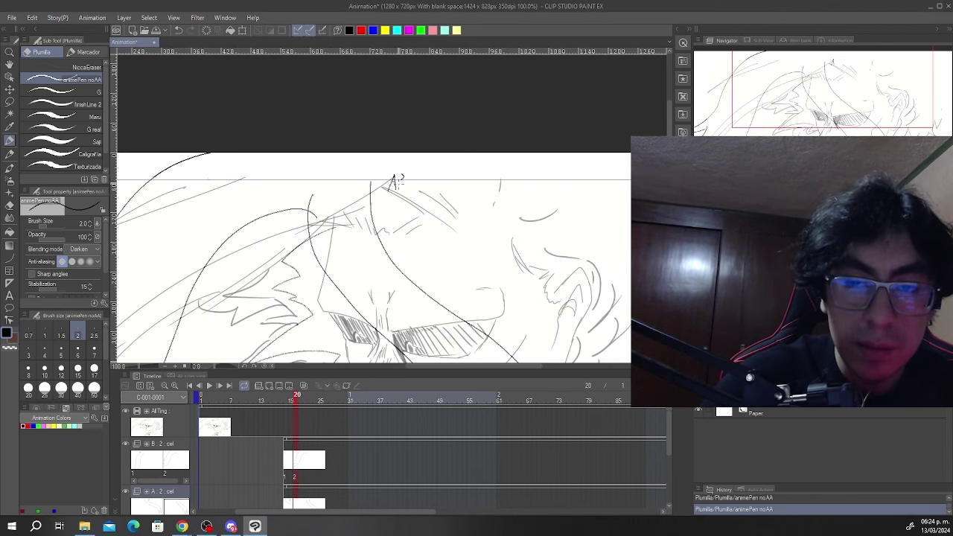
pyautogui.moveTo(391, 198); pyautogui.dragTo(404, 168)
pyautogui.scroll(-2, 433, 153)
# - Label the outward-swinging lock on cel 2 of folder B with a circled B2 close to the upper frame edge
pyautogui.click(295, 465)
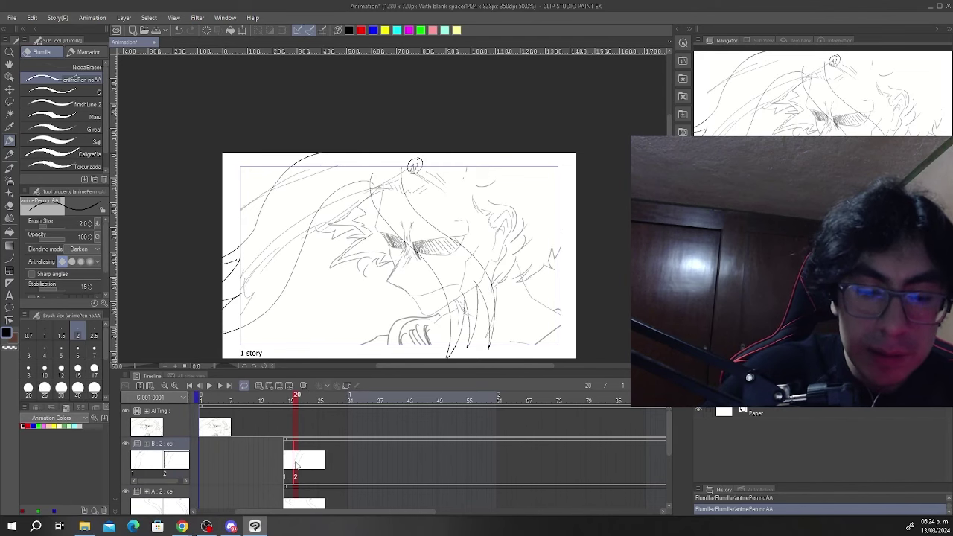
pyautogui.scroll(2, 332, 158)
pyautogui.moveTo(204, 178)
pyautogui.mouseDown()
pyautogui.moveTo(206, 195)
pyautogui.moveTo(223, 192)
pyautogui.moveTo(219, 167)
pyautogui.mouseUp()
pyautogui.scroll(-4, 432, 131)
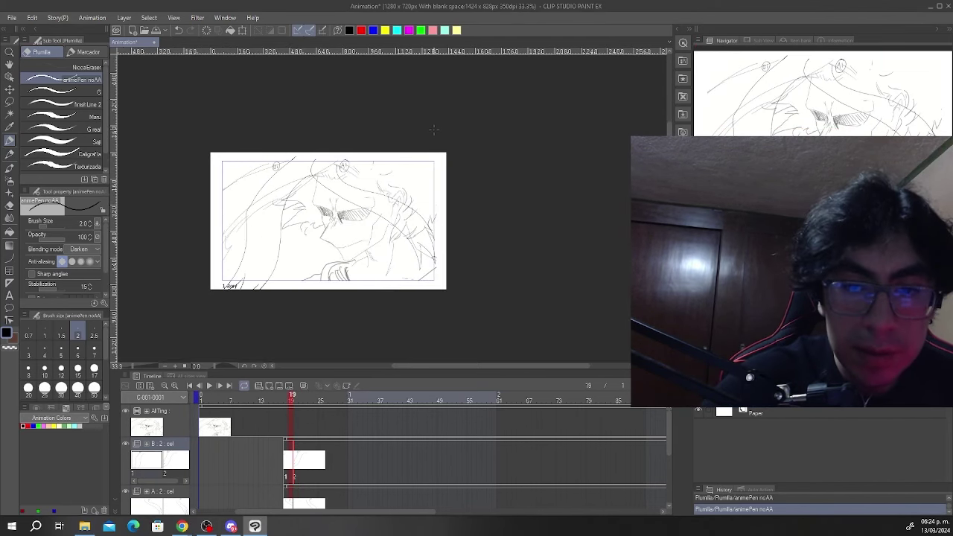
# - Flip between frames 19 and 20 to review the labelled hair cels in motion
pyautogui.press('Left')
pyautogui.press('Right')
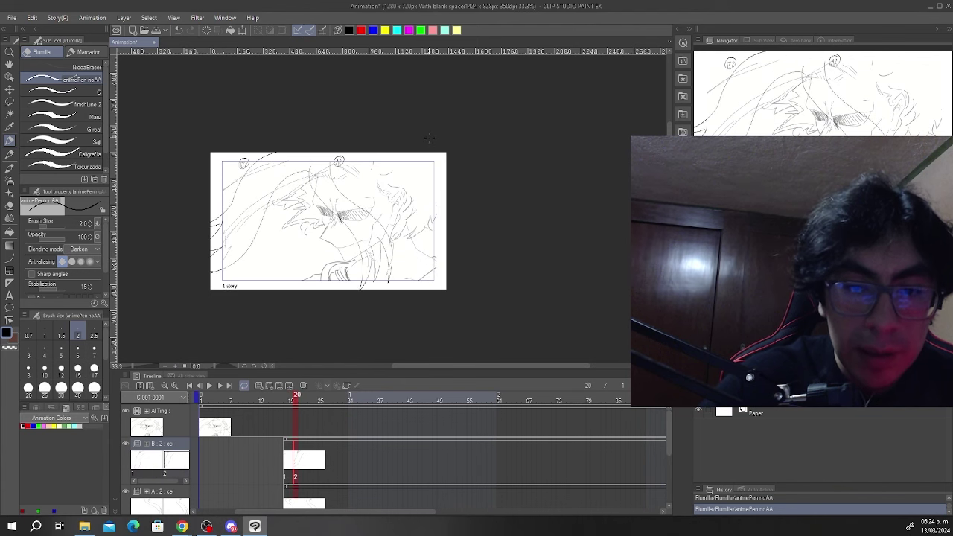
pyautogui.press('Left')
pyautogui.press('Right')
pyautogui.scroll(1, 392, 166)
pyautogui.press('Left')
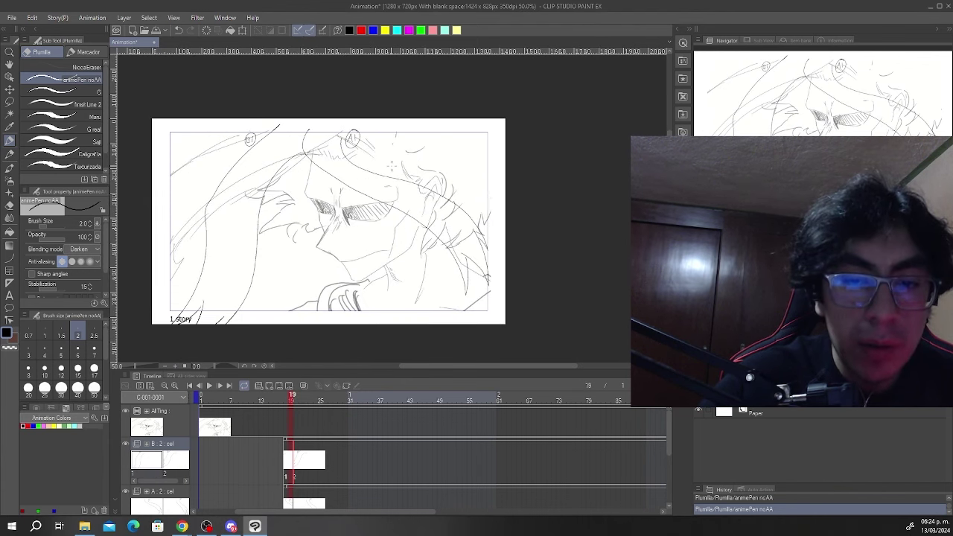
# - Compare the A1 and B1 locks on frame 19 with the A2 and B2 locks on frame 20 by flipping back and forth
pyautogui.press('Right')
pyautogui.press('Left')
pyautogui.press('Right')
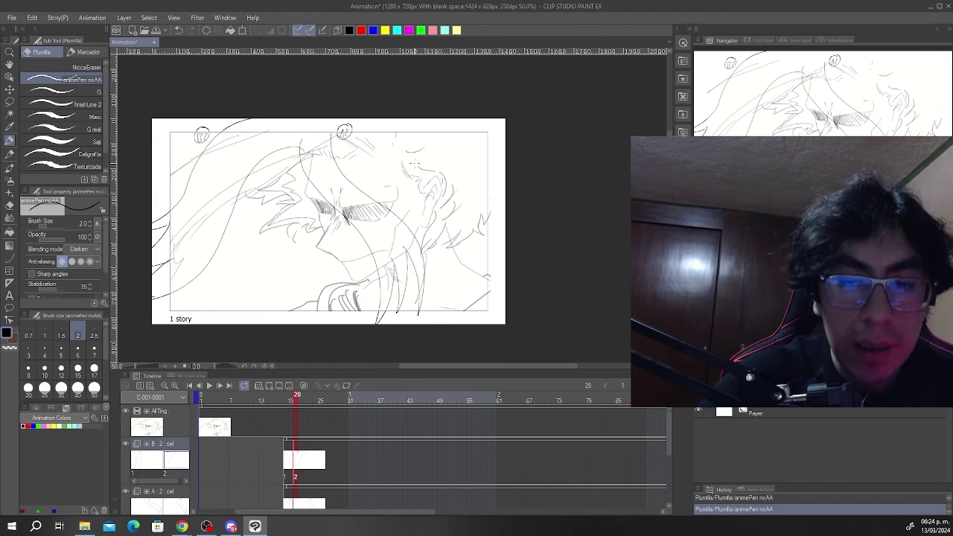
pyautogui.press('Left')
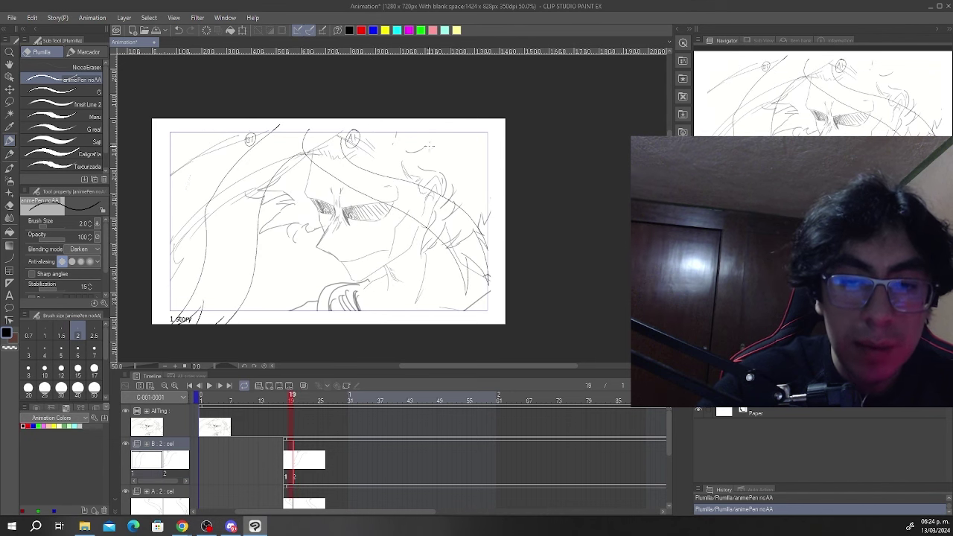
pyautogui.press('Right')
pyautogui.press('Left')
pyautogui.press('Right')
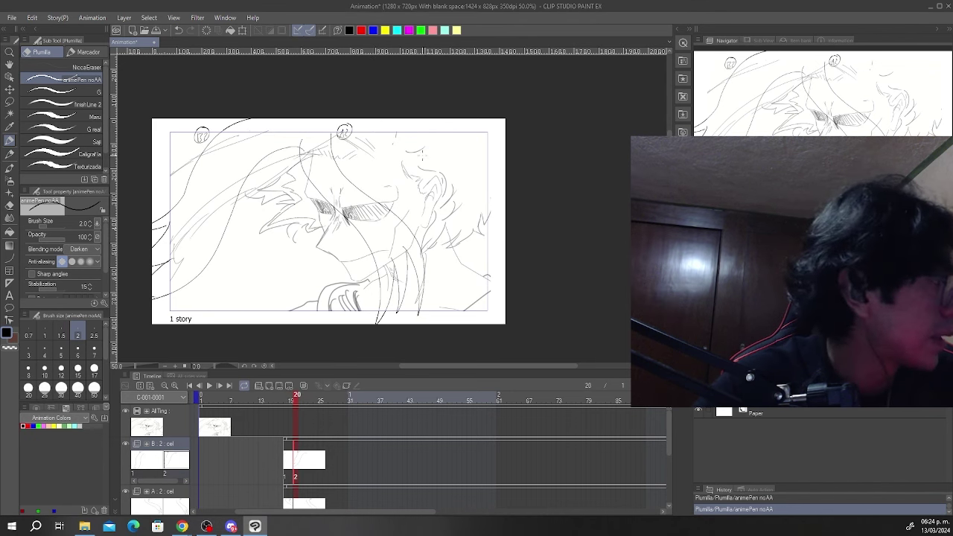
pyautogui.press('Left')
pyautogui.press('Right')
pyautogui.press('Left')
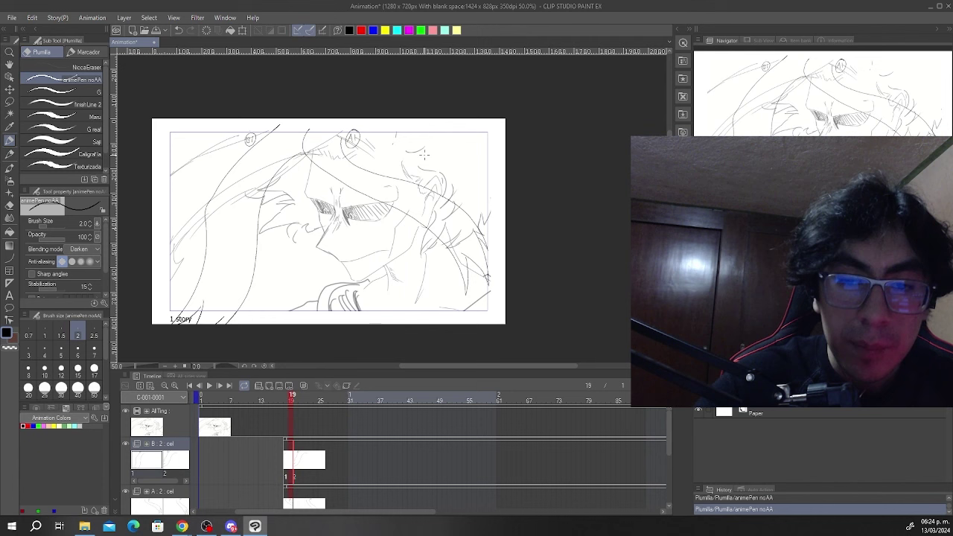
# - Add a third cel to folder B at frame 22 and enable onion skin to start the next lock drawing over the previous one
pyautogui.press('Right')
pyautogui.press('Right')
pyautogui.press('Right')
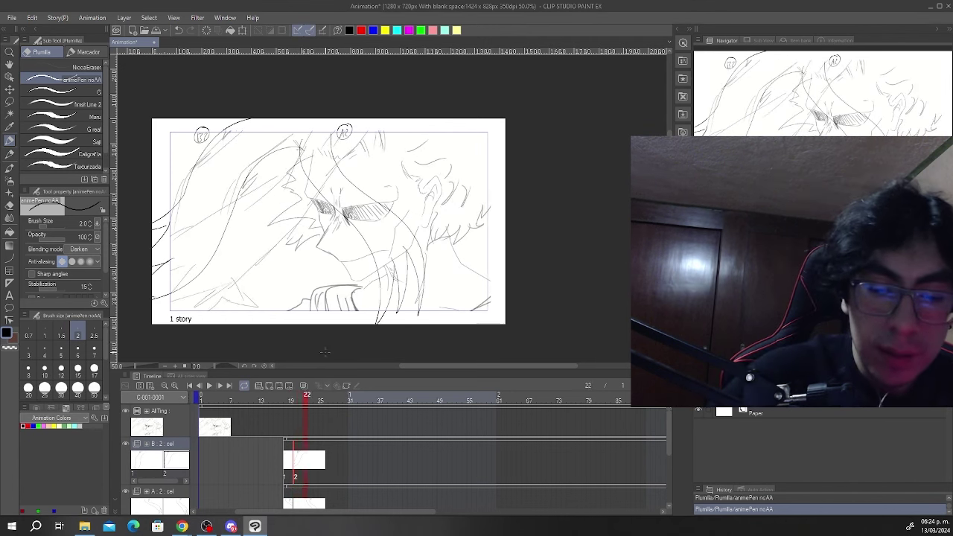
pyautogui.click(289, 386)
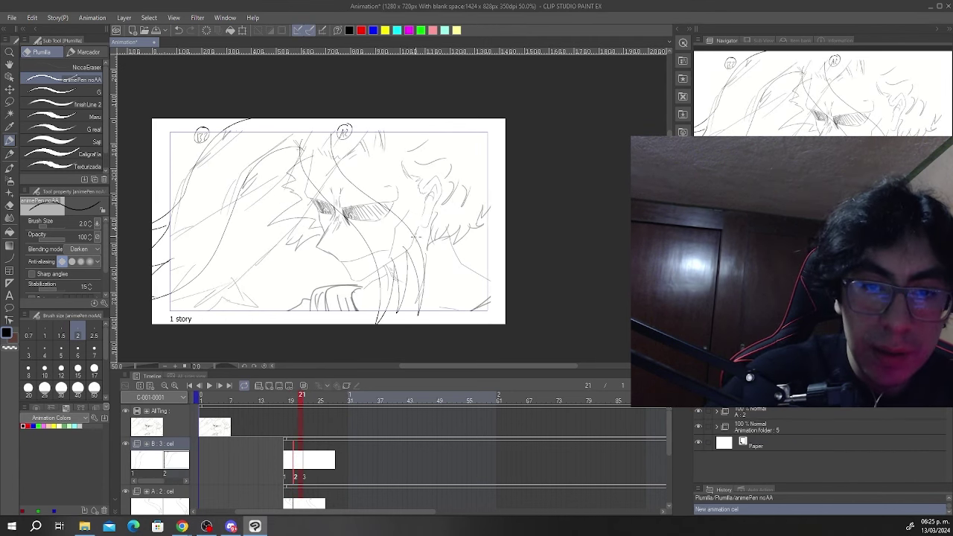
pyautogui.click(304, 386)
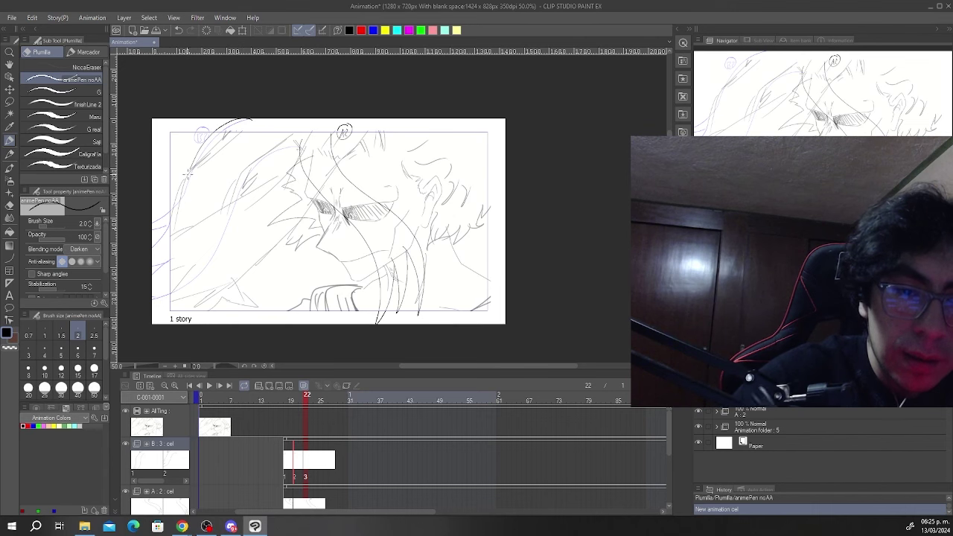
pyautogui.moveTo(179, 210); pyautogui.dragTo(179, 208)
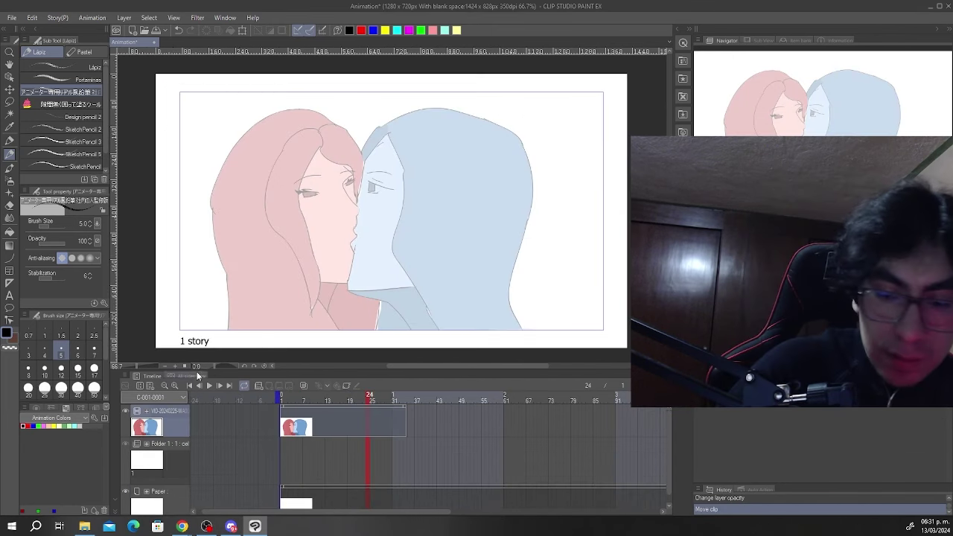
# - Assign cel 1 to frame 1 of animation folder A above the reference video of the two women
pyautogui.moveTo(447, 513); pyautogui.dragTo(604, 508)
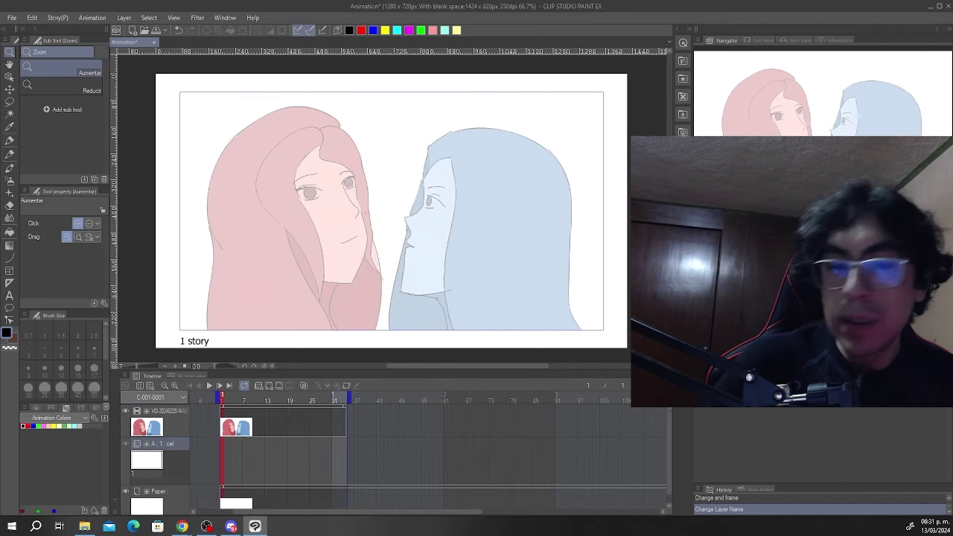
pyautogui.click(315, 184)
pyautogui.press('p')
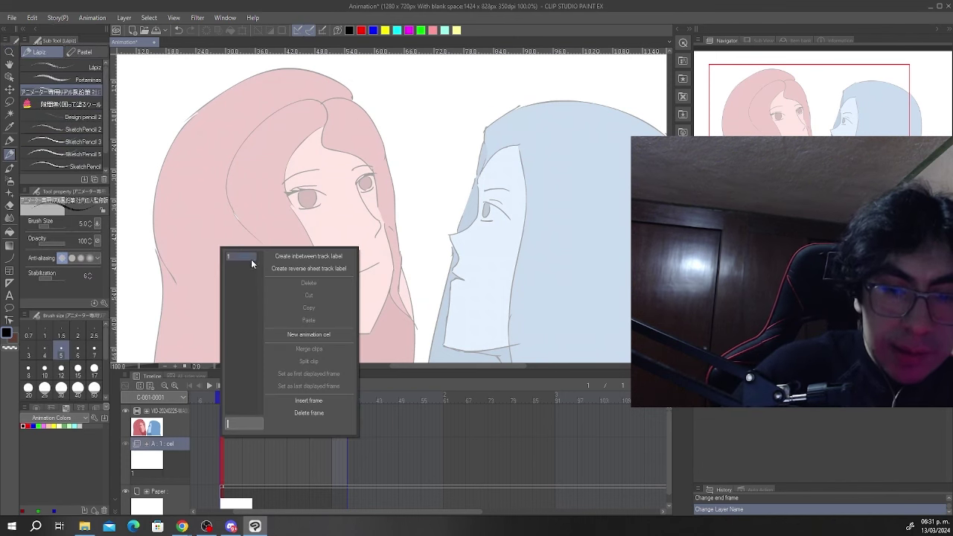
pyautogui.click(251, 258)
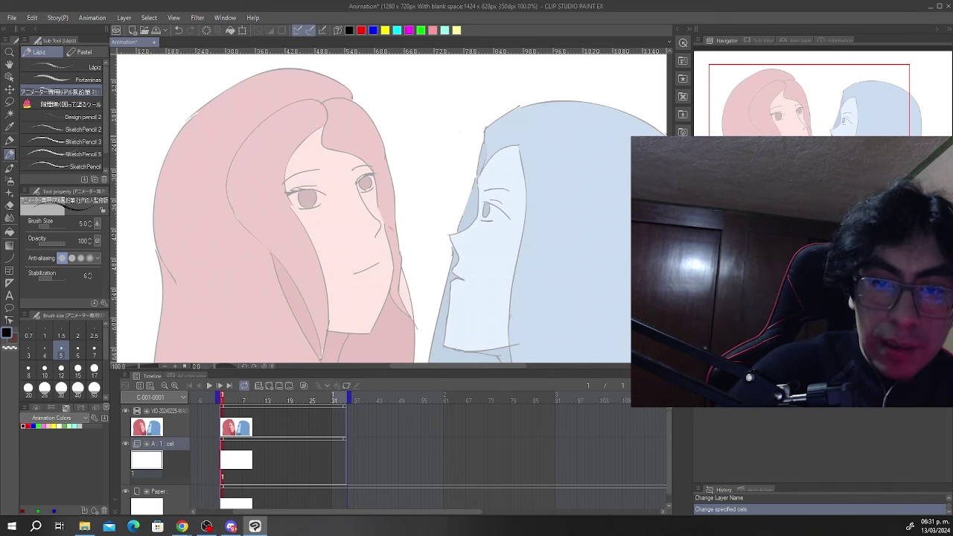
# - Sketch a large construction circle for the pink-haired woman's head on cel 1 of folder A with the pencil
pyautogui.scroll(-3, 396, 148)
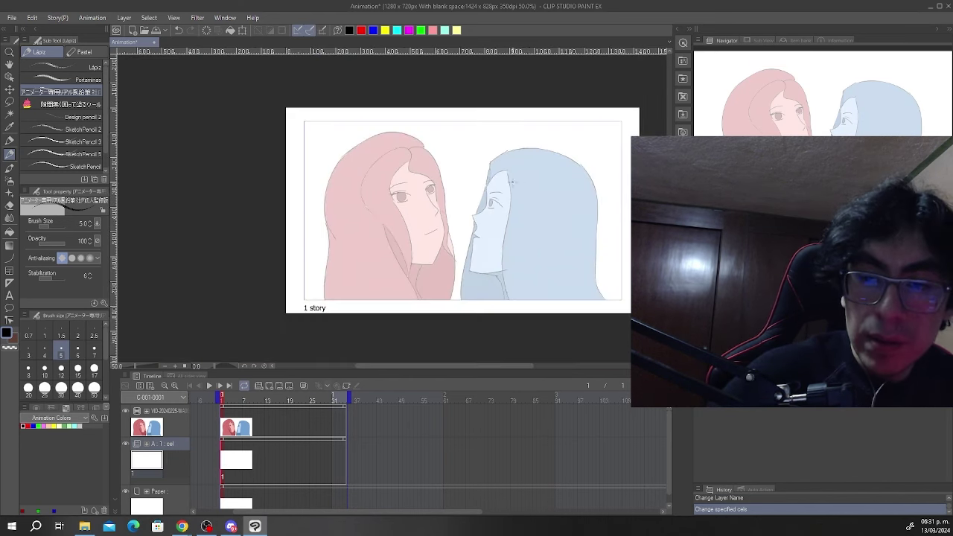
pyautogui.scroll(3, 462, 162)
pyautogui.scroll(-1, 399, 210)
pyautogui.scroll(1, 381, 214)
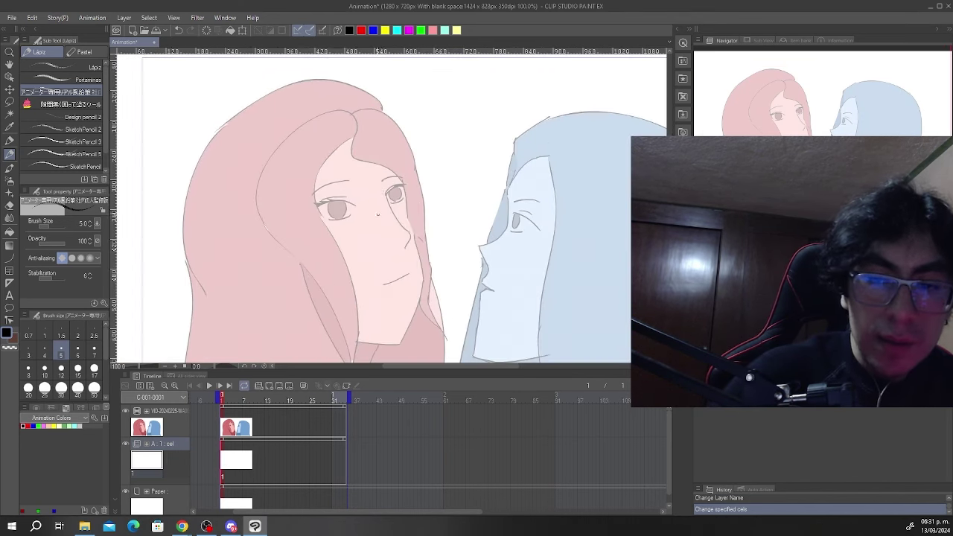
pyautogui.moveTo(316, 94)
pyautogui.mouseDown()
pyautogui.moveTo(217, 140)
pyautogui.moveTo(387, 152)
pyautogui.moveTo(322, 90)
pyautogui.moveTo(314, 307)
pyautogui.moveTo(300, 94)
pyautogui.mouseUp()
pyautogui.hotkey('ctrl', 'z')
pyautogui.hotkey('ctrl', 'z')
pyautogui.moveTo(378, 120)
pyautogui.mouseDown()
pyautogui.moveTo(306, 92)
pyautogui.moveTo(398, 241)
pyautogui.moveTo(296, 93)
pyautogui.moveTo(359, 100)
pyautogui.moveTo(201, 201)
pyautogui.moveTo(313, 91)
pyautogui.moveTo(301, 97)
pyautogui.mouseUp()
pyautogui.hotkey('ctrl', 'z')
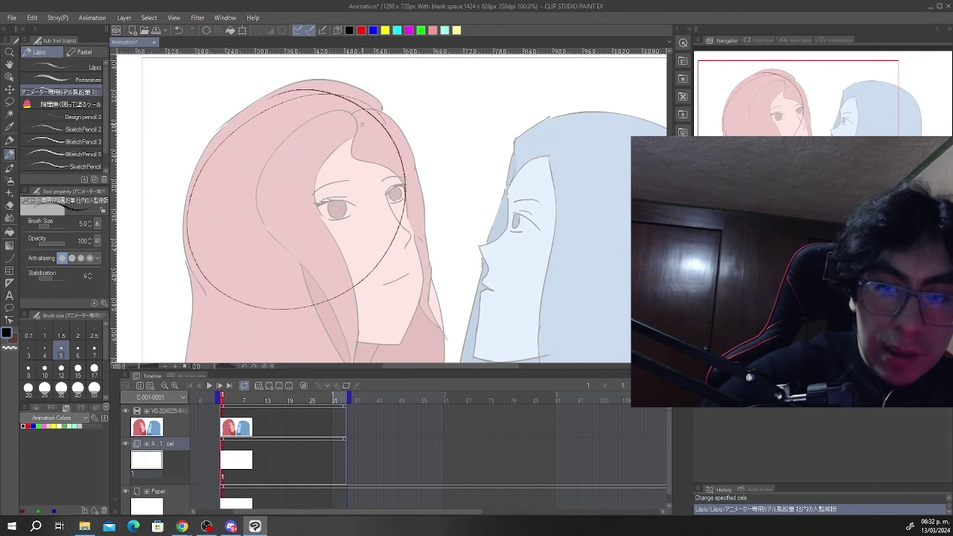
# - Sketch the pink-haired woman's curved face centreline, eye line, jaw and cheek guidelines through the head circle
pyautogui.moveTo(390, 221); pyautogui.dragTo(368, 370)
pyautogui.hotkey('ctrl', 'z')
pyautogui.moveTo(350, 101)
pyautogui.mouseDown()
pyautogui.moveTo(392, 223)
pyautogui.moveTo(388, 342)
pyautogui.mouseUp()
pyautogui.moveTo(265, 250)
pyautogui.mouseDown()
pyautogui.moveTo(411, 203)
pyautogui.moveTo(425, 169)
pyautogui.mouseUp()
pyautogui.hotkey('ctrl', 'z')
pyautogui.moveTo(247, 238)
pyautogui.mouseDown()
pyautogui.moveTo(384, 233)
pyautogui.moveTo(445, 195)
pyautogui.mouseUp()
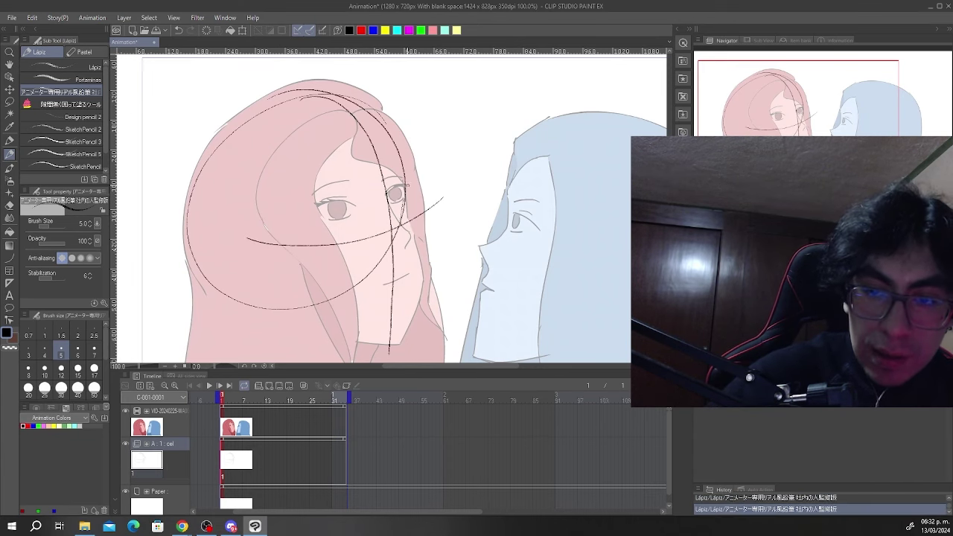
pyautogui.hotkey('ctrl', 'z')
pyautogui.moveTo(407, 185); pyautogui.dragTo(406, 234)
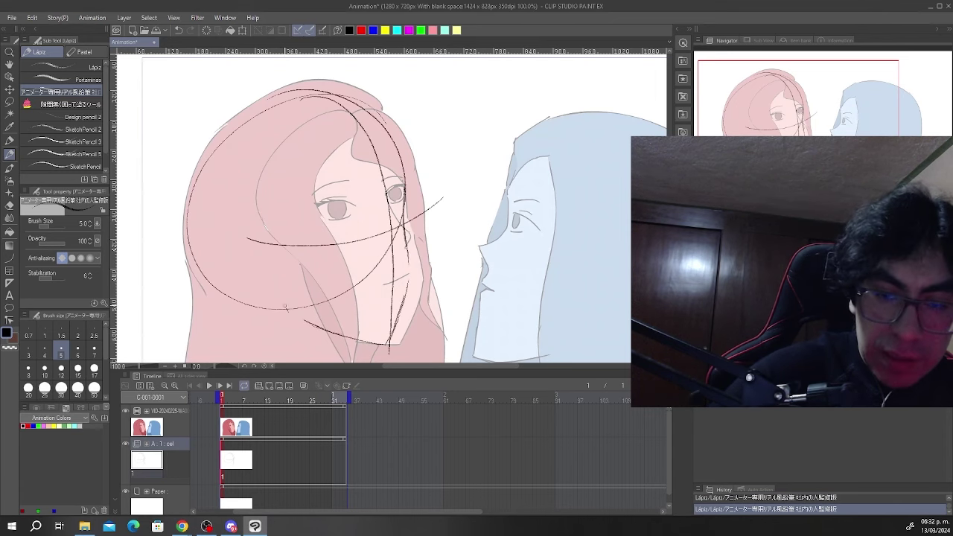
# - Sketch the pink-haired woman's near eye along the curved eye guideline on cel 1
pyautogui.scroll(2, 379, 235)
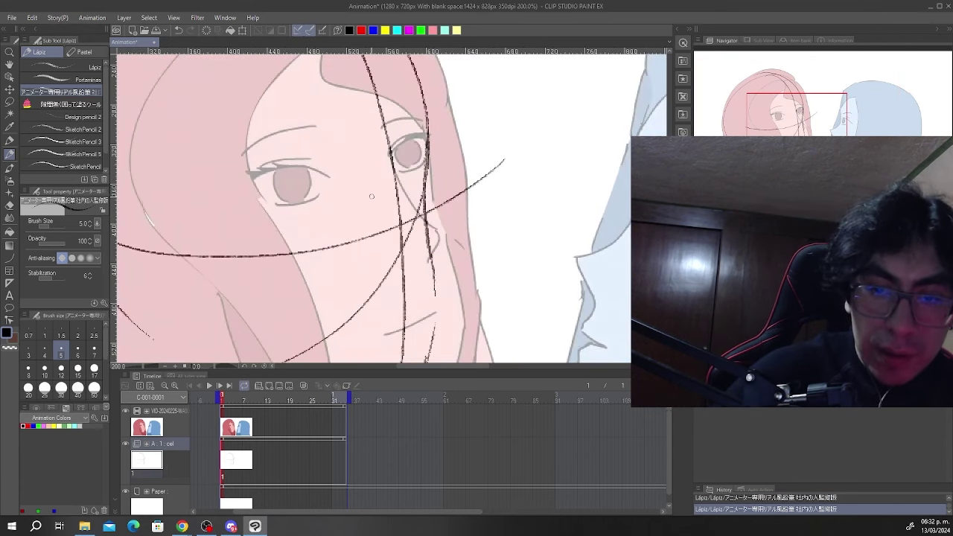
pyautogui.scroll(-1, 373, 204)
pyautogui.hotkey('ctrl', '-')
pyautogui.hotkey('ctrl', '+')
pyautogui.hotkey('ctrl', '+')
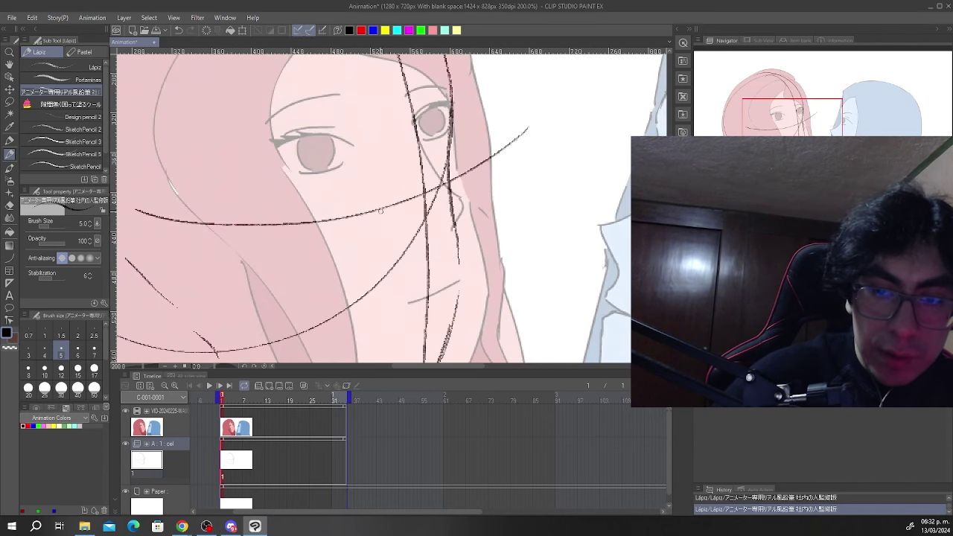
pyautogui.moveTo(384, 205)
pyautogui.mouseDown()
pyautogui.moveTo(288, 197)
pyautogui.moveTo(378, 220)
pyautogui.mouseUp()
pyautogui.hotkey('ctrl', 'z')
pyautogui.moveTo(308, 229); pyautogui.dragTo(376, 227)
pyautogui.hotkey('ctrl', 'z')
pyautogui.hotkey('ctrl', 'z')
pyautogui.moveTo(338, 238); pyautogui.dragTo(357, 236)
pyautogui.moveTo(357, 236); pyautogui.dragTo(377, 227)
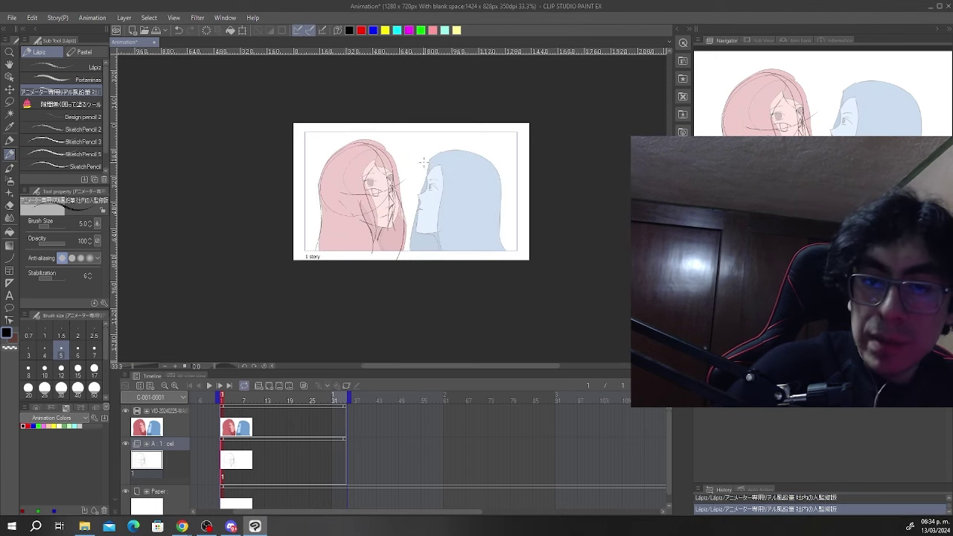
# - Examine the pink-haired woman's rough sketch against the coloured reference at several zoom levels
pyautogui.scroll(2, 408, 165)
pyautogui.scroll(-2, 407, 168)
pyautogui.scroll(3, 402, 181)
pyautogui.scroll(-3, 402, 195)
pyautogui.scroll(1, 390, 215)
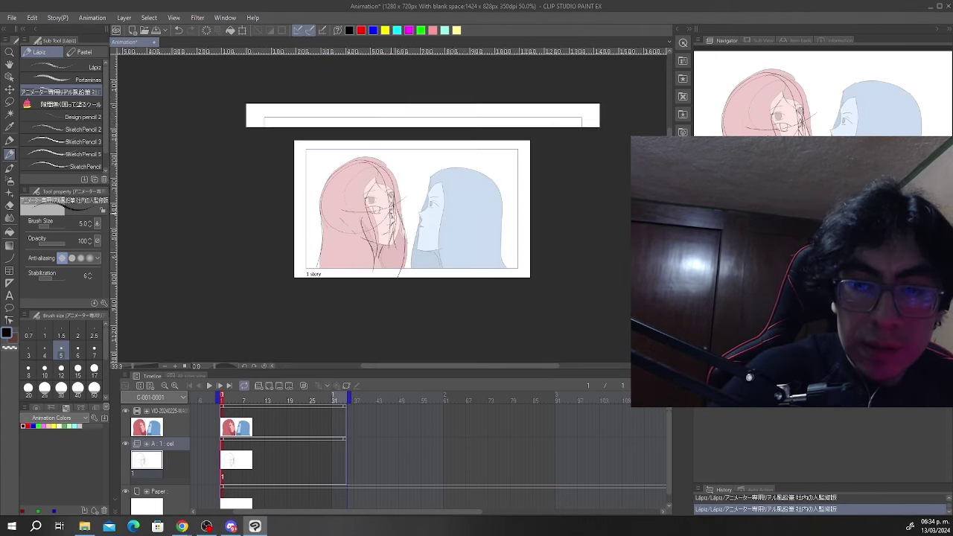
pyautogui.scroll(3, 393, 197)
pyautogui.scroll(-3, 415, 172)
pyautogui.scroll(1, 438, 170)
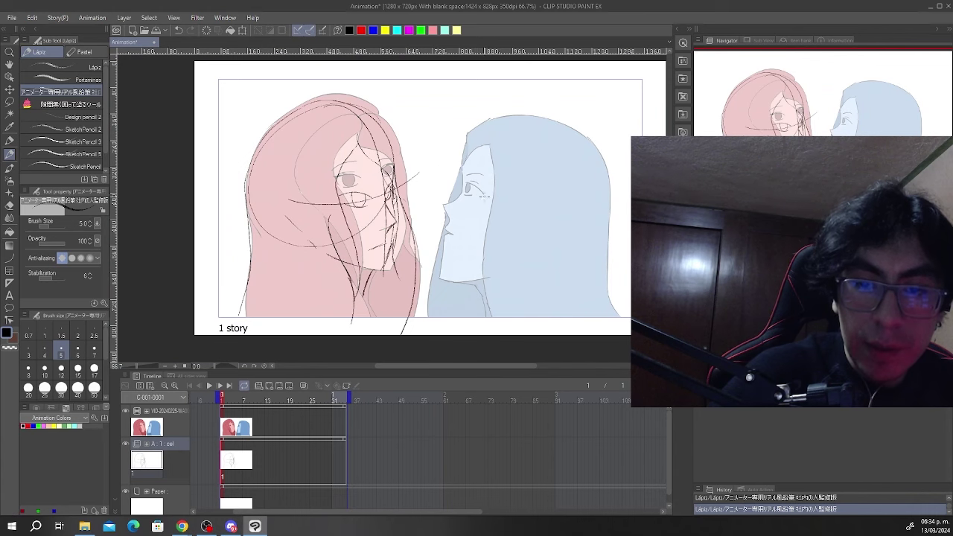
pyautogui.hotkey('ctrl', '+')
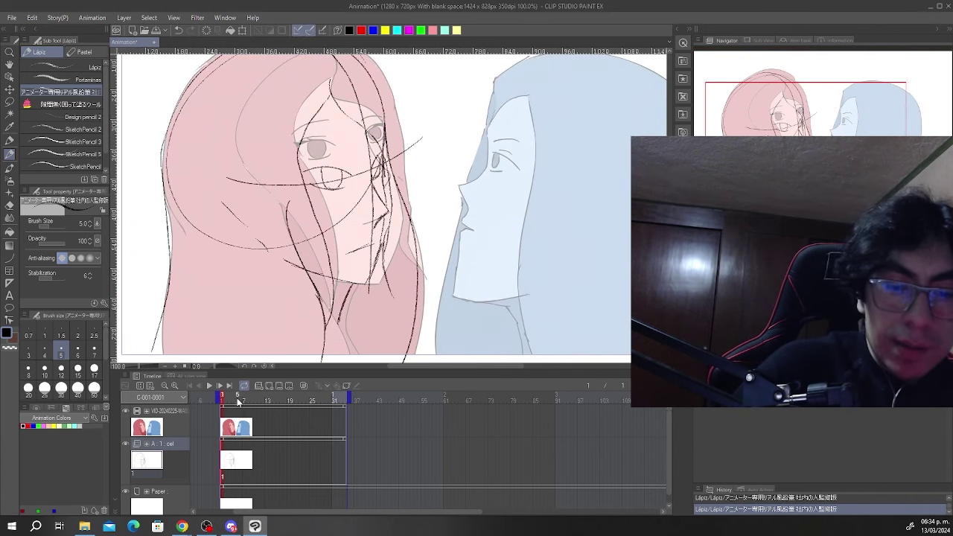
# - Go to frame 23, where the two faces meet, and add a new animation cel to folder A there
pyautogui.moveTo(269, 406); pyautogui.dragTo(304, 409)
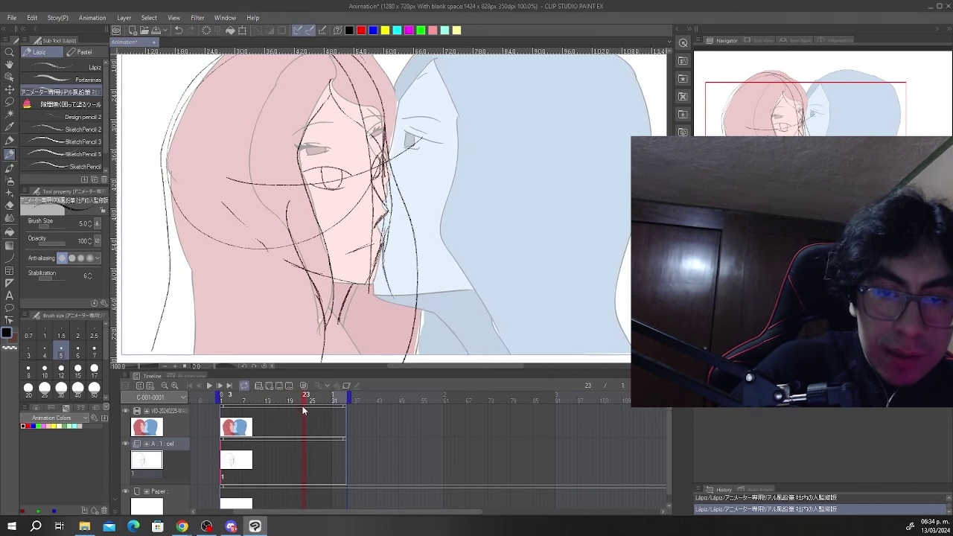
pyautogui.click(269, 385)
pyautogui.hotkey('ctrl', '-')
pyautogui.hotkey('ctrl', '-')
# - Try tracing the pink-haired woman's parted lips and sketching a mouth oval behind them on cel 2 of folder A
pyautogui.scroll(3, 449, 254)
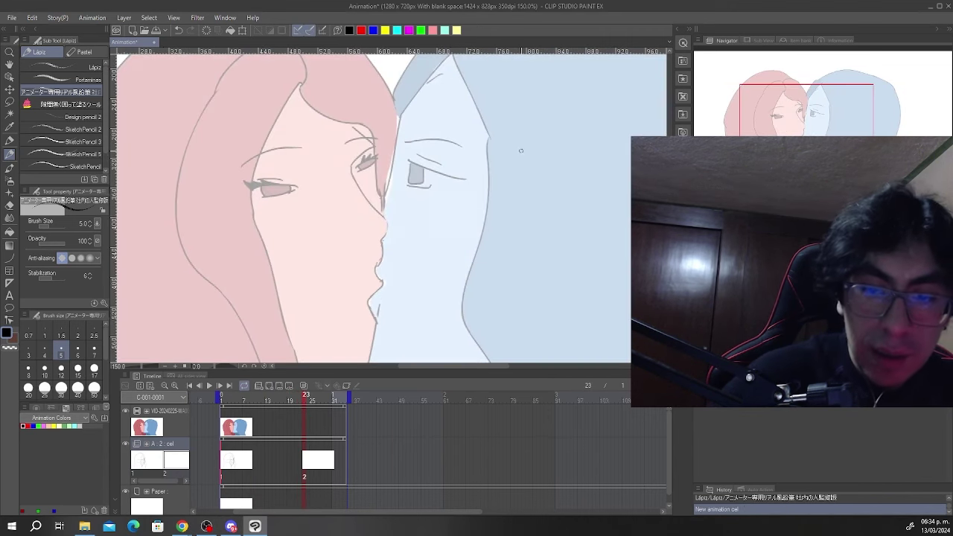
pyautogui.scroll(-4, 519, 148)
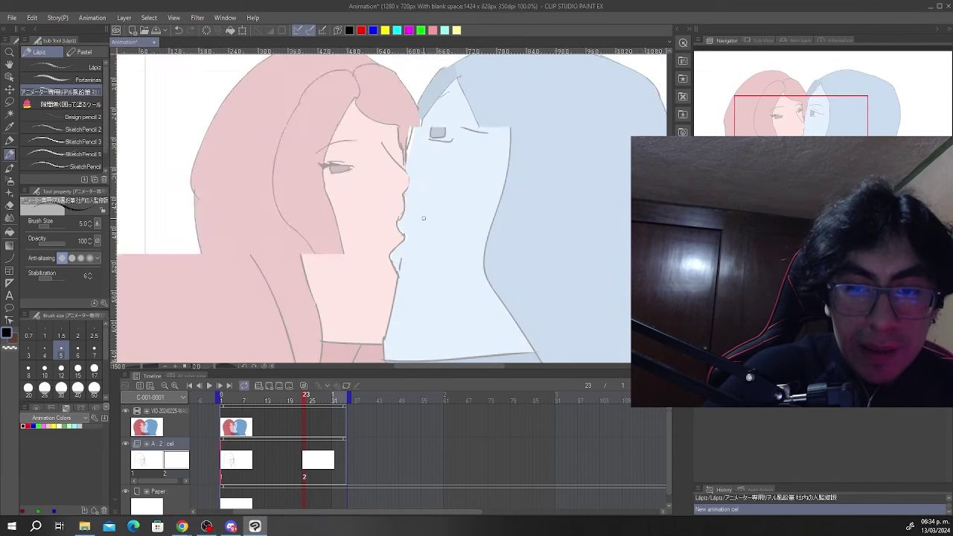
pyautogui.scroll(3, 429, 216)
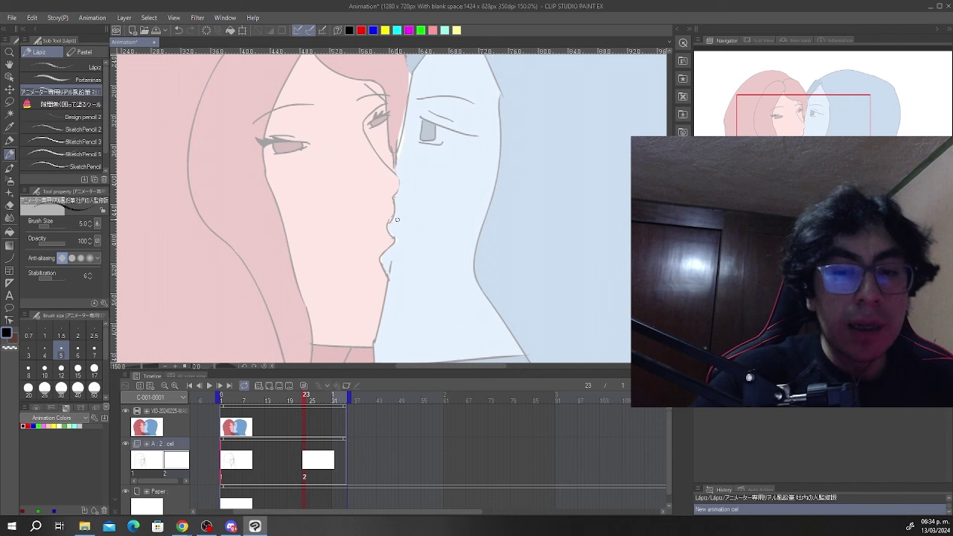
pyautogui.scroll(1, 397, 220)
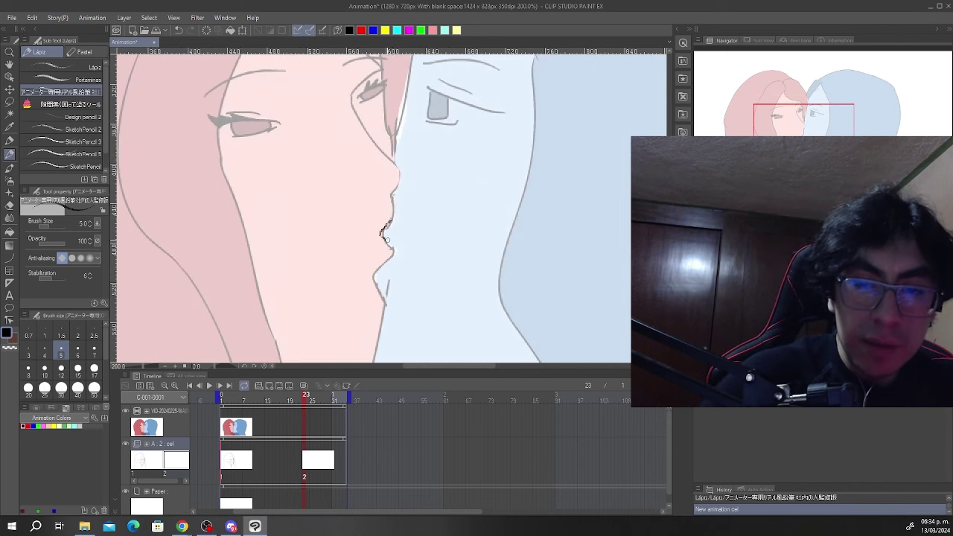
pyautogui.moveTo(372, 272); pyautogui.dragTo(378, 269)
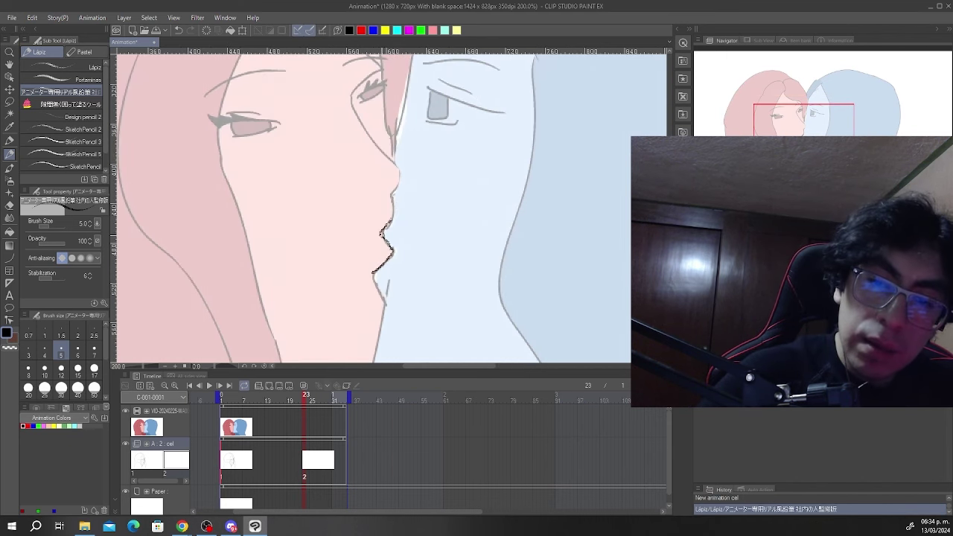
pyautogui.hotkey('ctrl', 'z')
pyautogui.moveTo(376, 229); pyautogui.dragTo(375, 230)
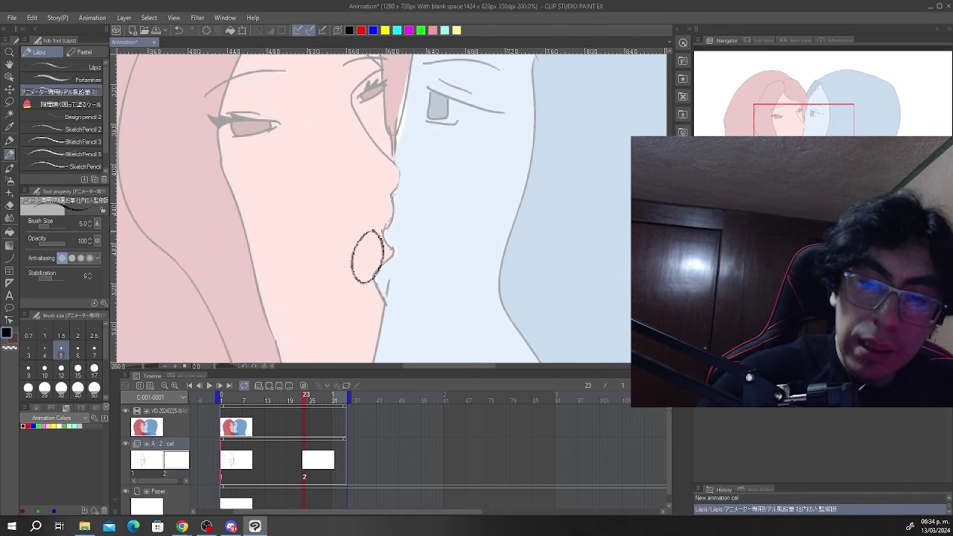
pyautogui.scroll(-1, 418, 199)
pyautogui.hotkey('ctrl', 'z')
# - Try sketching a small oval in the gap between the pink-haired woman's lips
pyautogui.scroll(-2, 414, 204)
pyautogui.scroll(3, 411, 208)
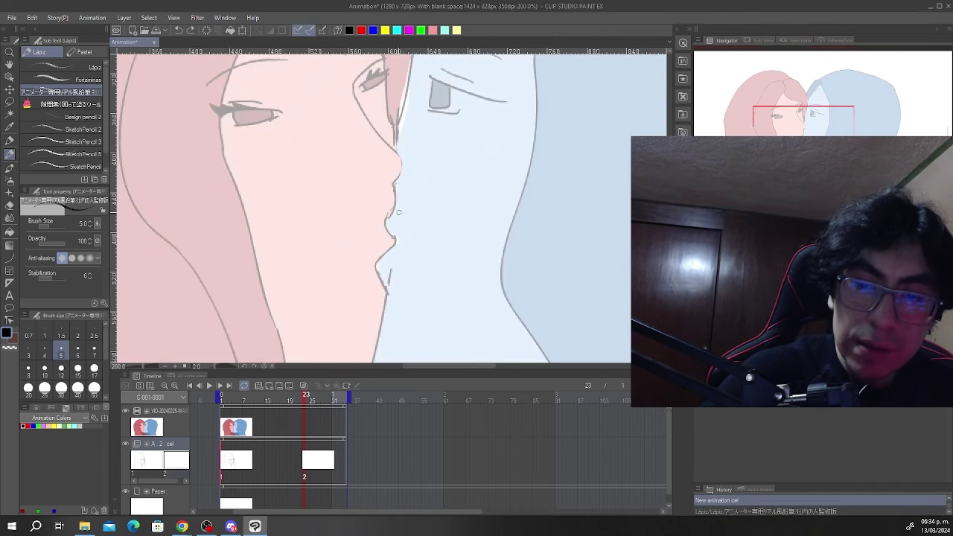
pyautogui.moveTo(395, 208)
pyautogui.mouseDown()
pyautogui.moveTo(399, 244)
pyautogui.moveTo(395, 210)
pyautogui.mouseUp()
pyautogui.hotkey('ctrl', 'z')
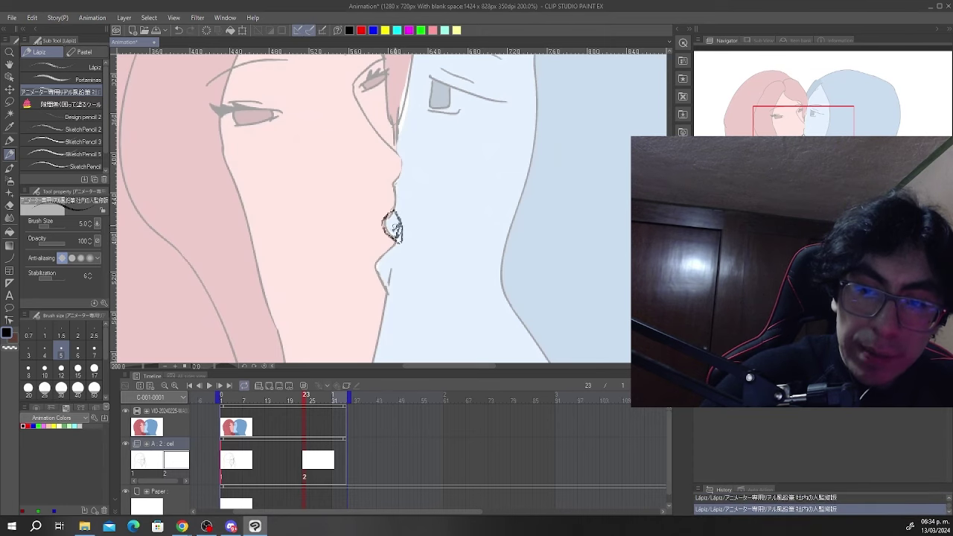
pyautogui.hotkey('ctrl', 'z')
pyautogui.hotkey('ctrl', 'z')
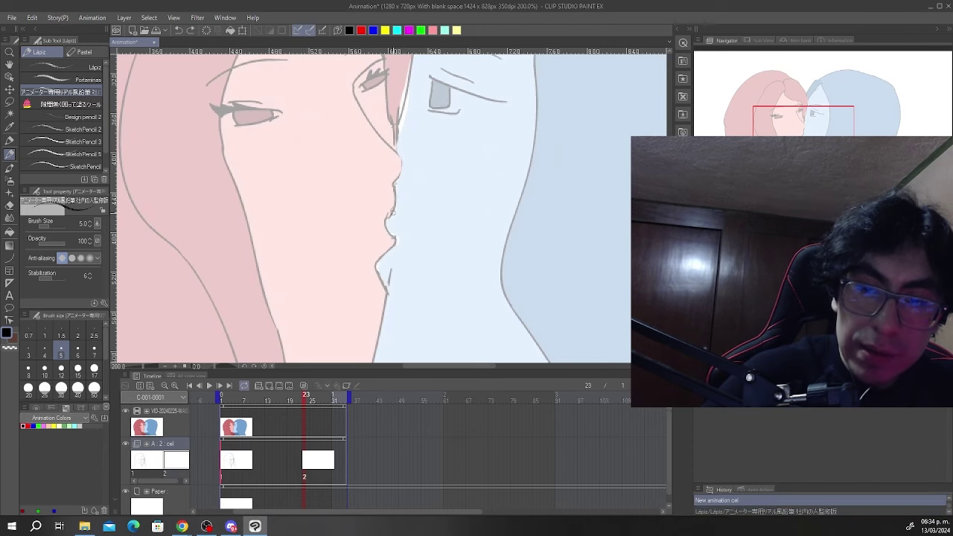
# - Try sketching a short curved upper-lip line inward from the pink-haired woman's mouth opening
pyautogui.moveTo(373, 228); pyautogui.dragTo(374, 229)
pyautogui.moveTo(376, 233); pyautogui.dragTo(393, 245)
pyautogui.hotkey('ctrl', 'z')
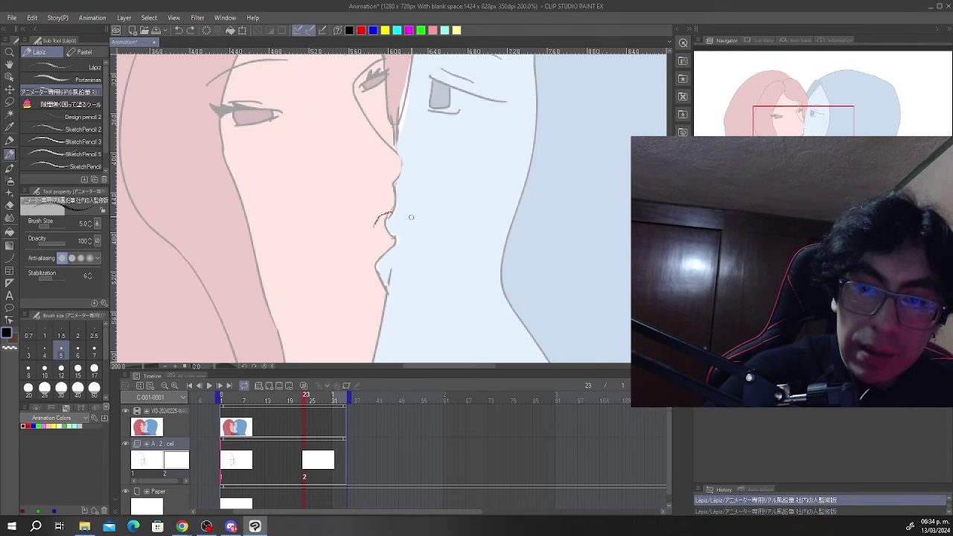
pyautogui.scroll(-3, 410, 217)
pyautogui.hotkey('ctrl', 'z')
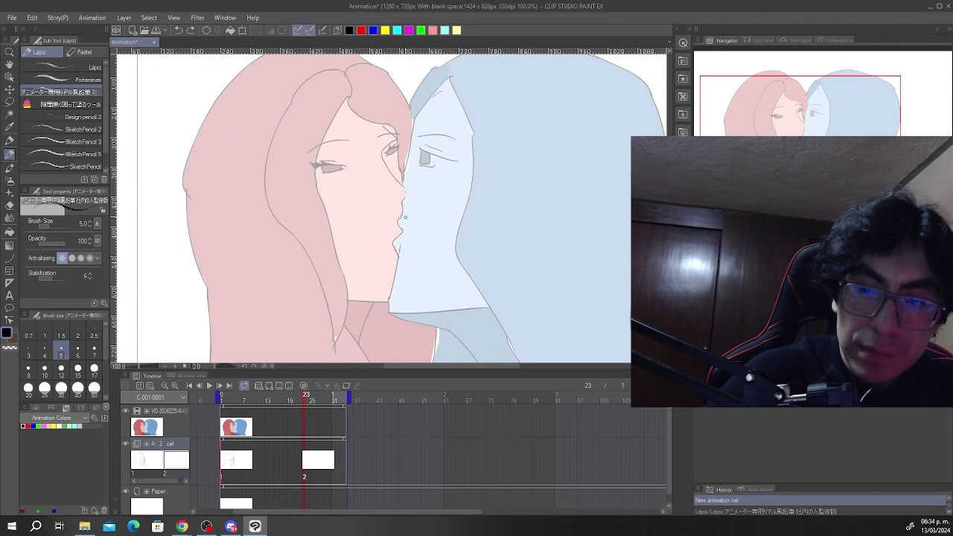
pyautogui.scroll(-2, 405, 217)
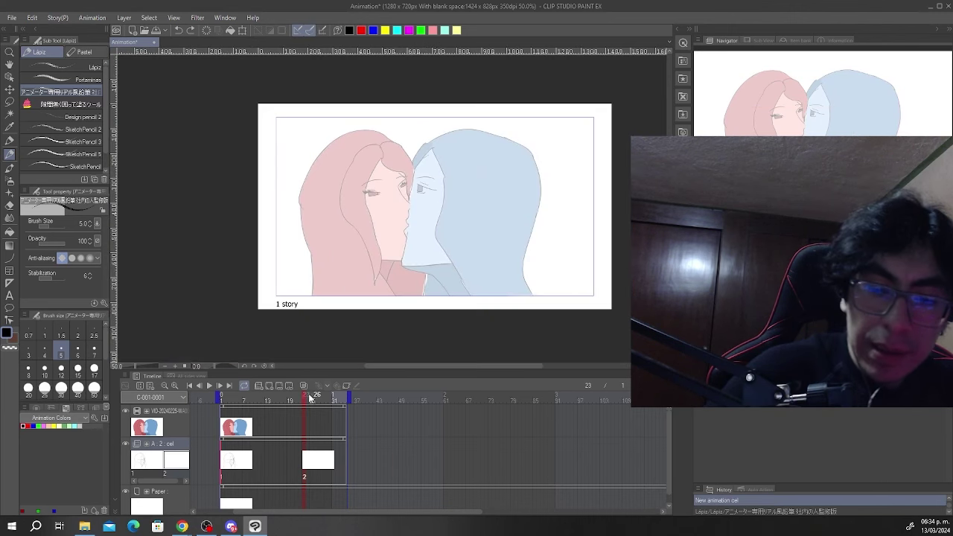
# - Examine the kiss pose around frame 23 with the canvas mirrored horizontally
pyautogui.moveTo(307, 397)
pyautogui.mouseDown()
pyautogui.moveTo(289, 402)
pyautogui.moveTo(305, 403)
pyautogui.mouseUp()
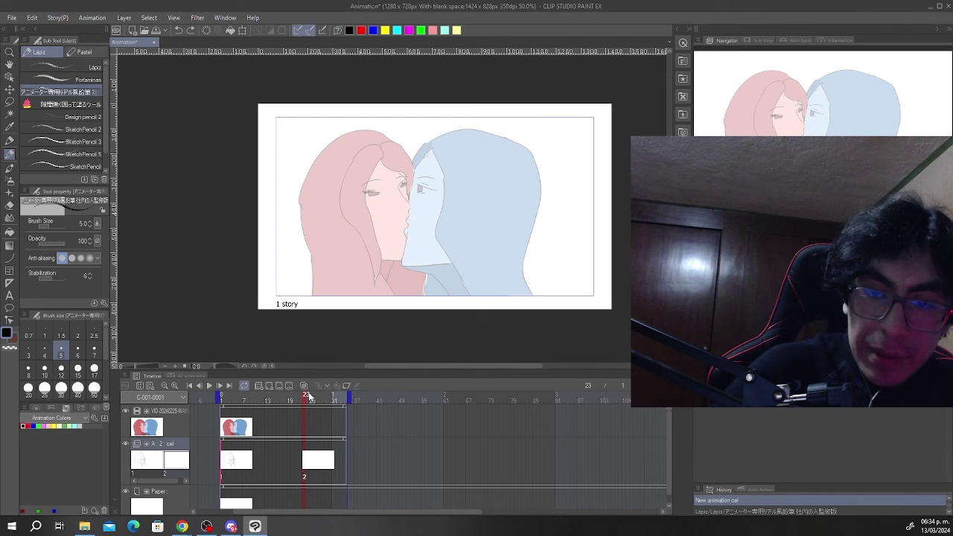
pyautogui.press('h')
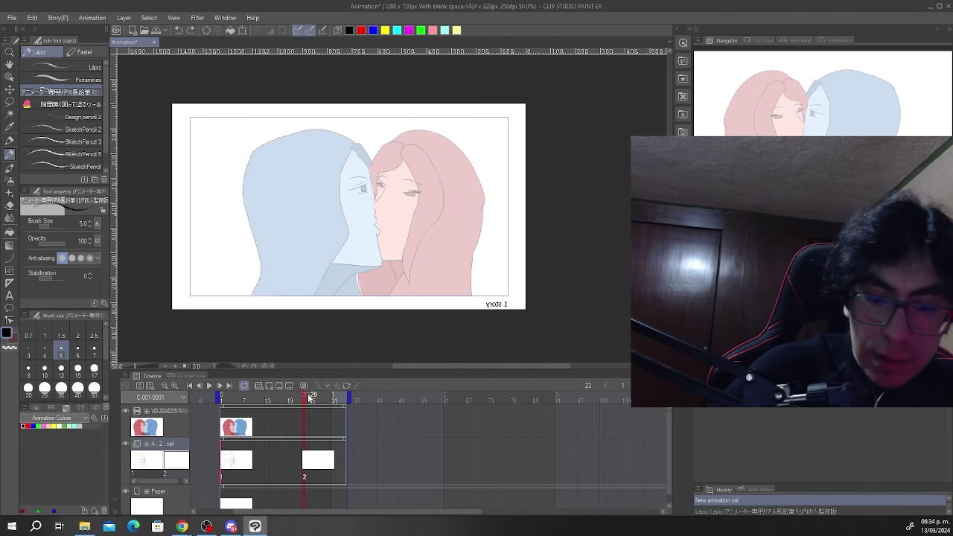
pyautogui.moveTo(309, 398)
pyautogui.mouseDown()
pyautogui.moveTo(295, 403)
pyautogui.moveTo(303, 406)
pyautogui.mouseUp()
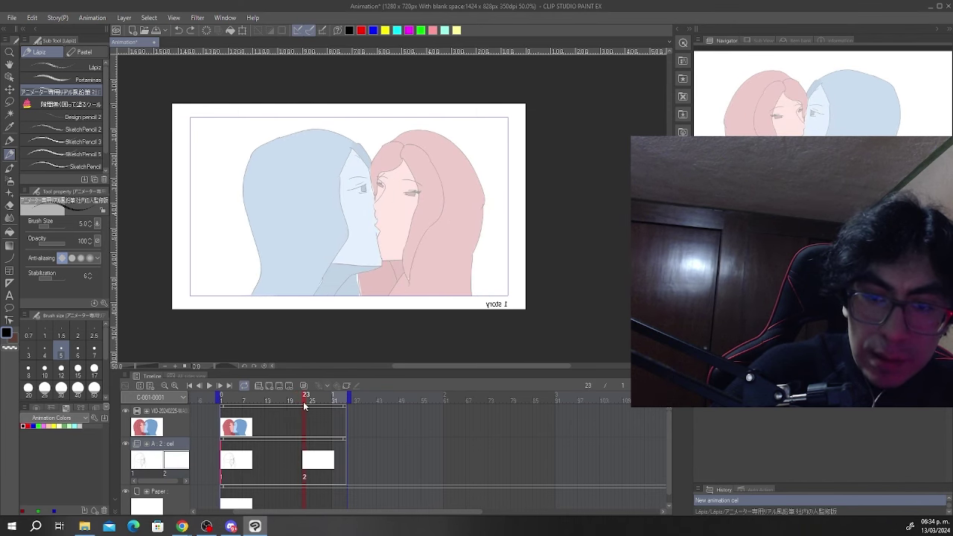
pyautogui.scroll(1, 396, 264)
pyautogui.scroll(2, 402, 216)
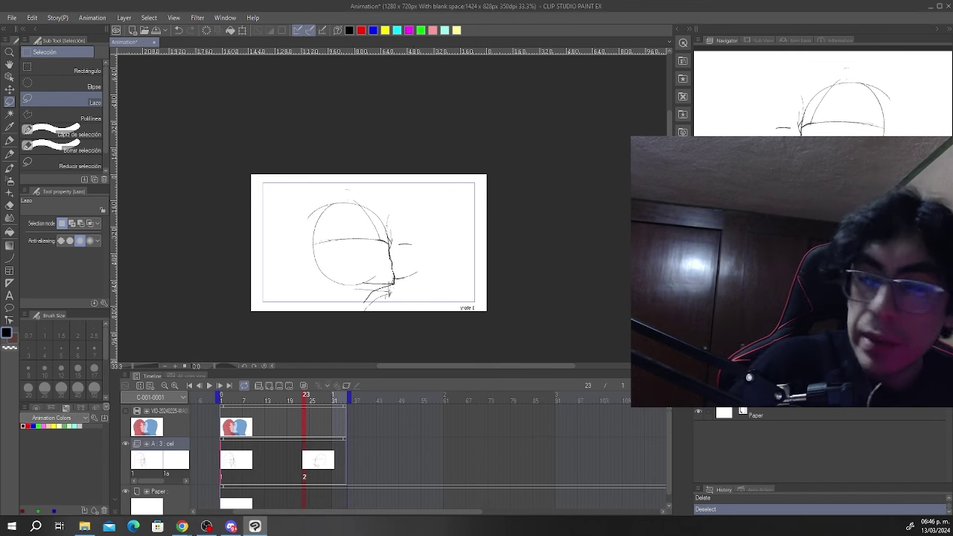
# - Return the canvas to its unmirrored view and enable onion skin at frame 23 to show the earlier cel
pyautogui.press('h')
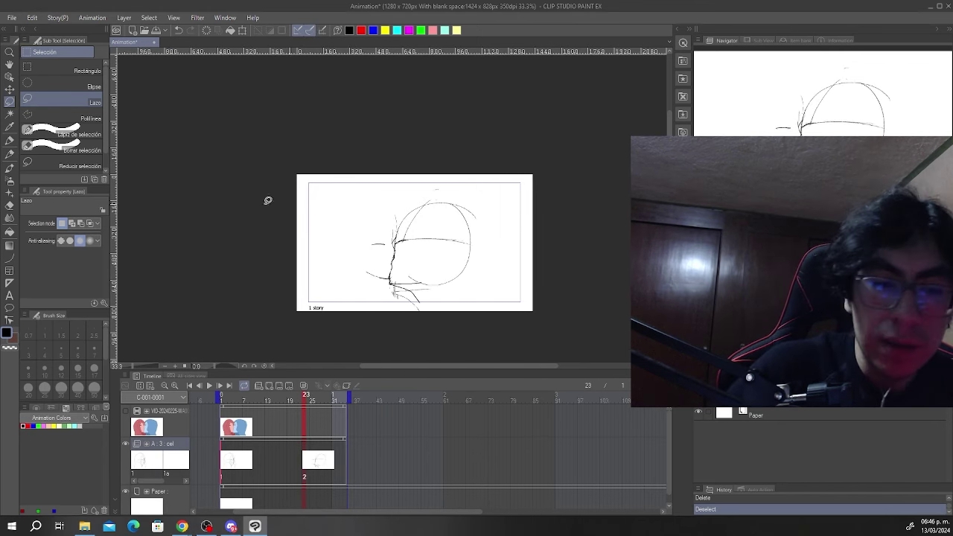
pyautogui.click(10, 154)
pyautogui.click(304, 386)
pyautogui.scroll(1, 381, 291)
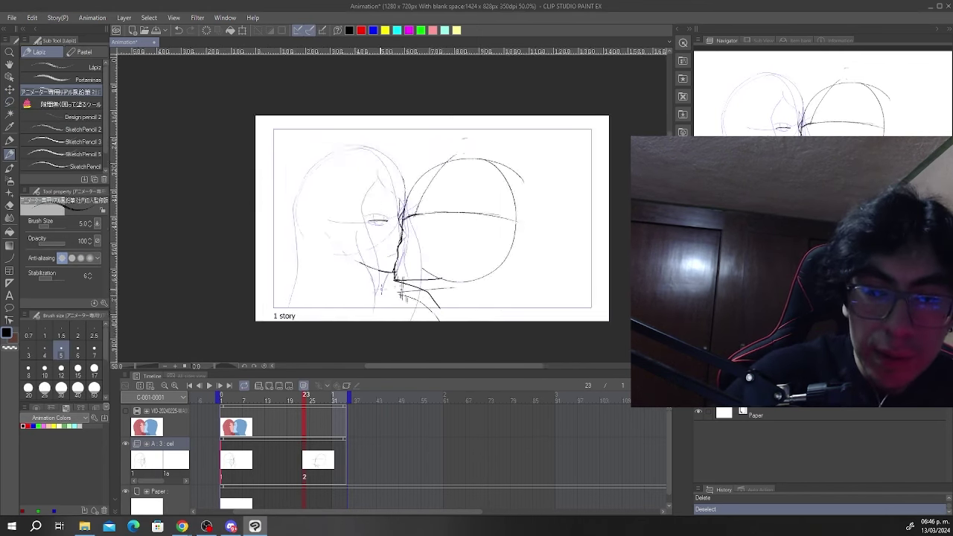
# - Draw a short neck line down from the pink-haired woman's jaw with the animePen noAA pen at size 3
pyautogui.scroll(3, 383, 289)
pyautogui.scroll(-1, 398, 252)
pyautogui.moveTo(396, 248); pyautogui.dragTo(374, 306)
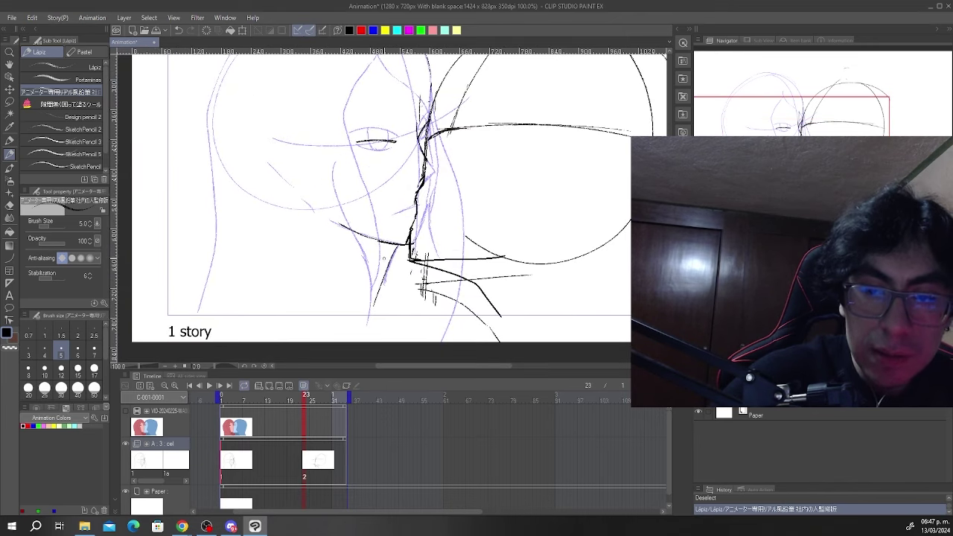
pyautogui.click(11, 139)
pyautogui.hotkey('ctrl', 'z')
pyautogui.moveTo(399, 242); pyautogui.dragTo(376, 307)
pyautogui.hotkey('ctrl', 'z')
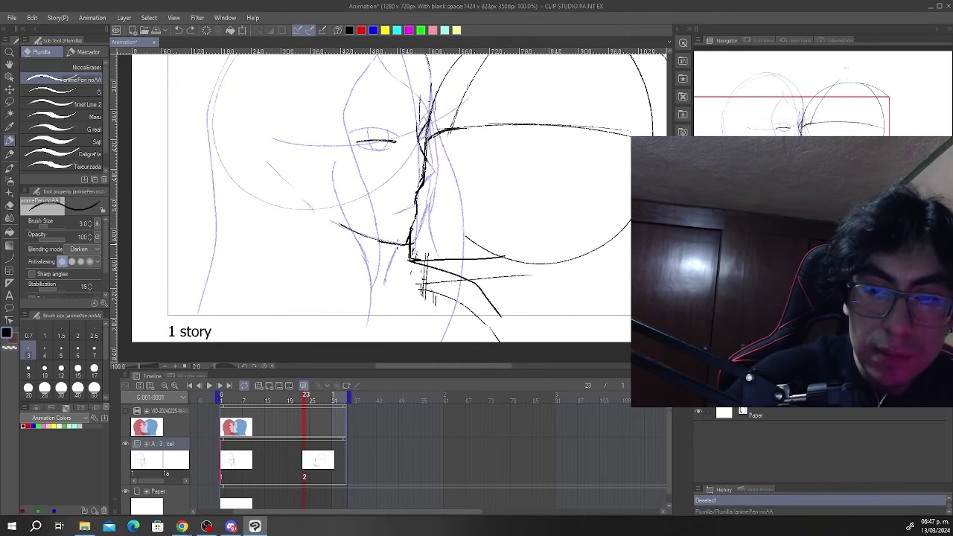
pyautogui.moveTo(396, 240); pyautogui.dragTo(387, 279)
pyautogui.scroll(-2, 387, 279)
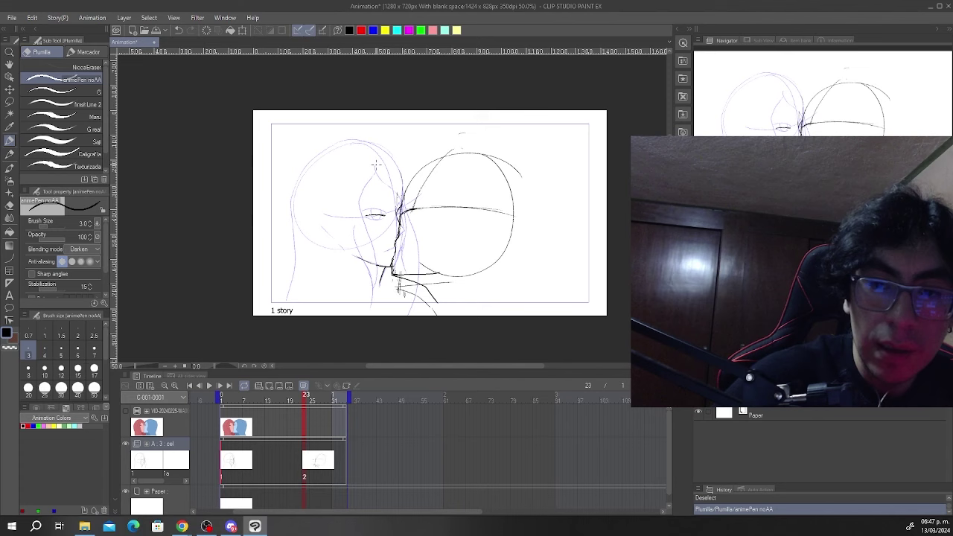
# - Try a protruding lip shape between the two profiles and reinforce the existing lip contour instead
pyautogui.scroll(3, 375, 165)
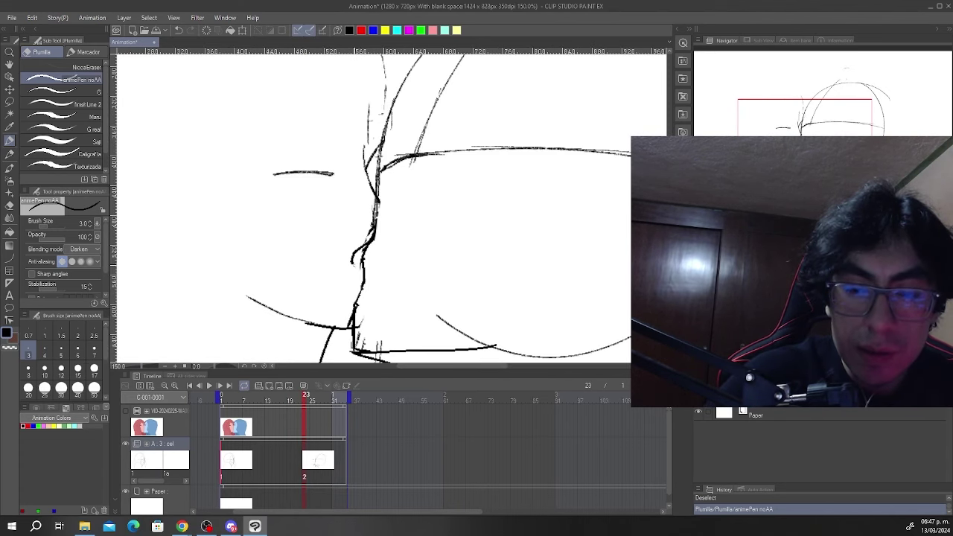
pyautogui.moveTo(353, 264); pyautogui.dragTo(362, 284)
pyautogui.hotkey('ctrl', 'z')
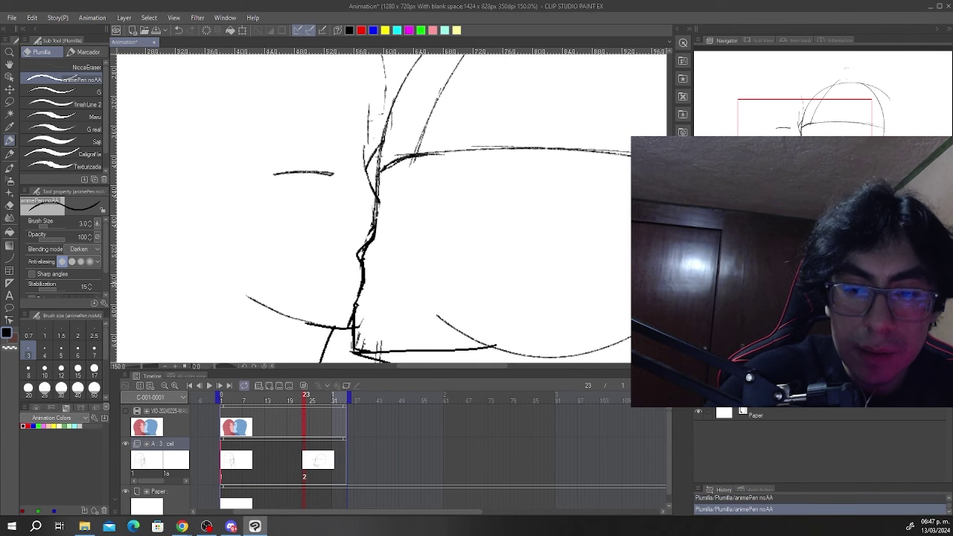
pyautogui.scroll(-4, 391, 248)
pyautogui.scroll(2, 444, 196)
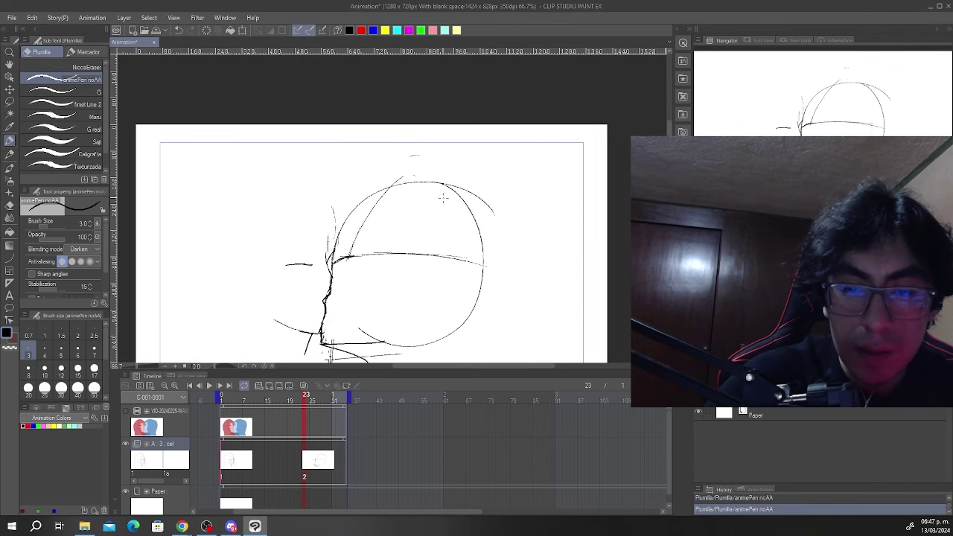
# - Switch to Discord and replay the rough fight animation clip posted in the Animaciones channel
pyautogui.hotkey('alt', 'Tab')
pyautogui.click(353, 328)
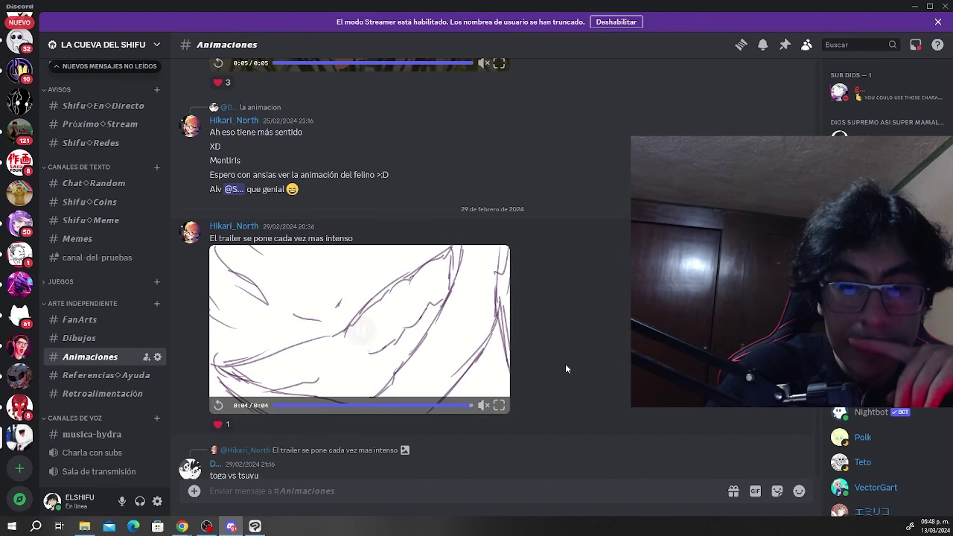
pyautogui.click(442, 360)
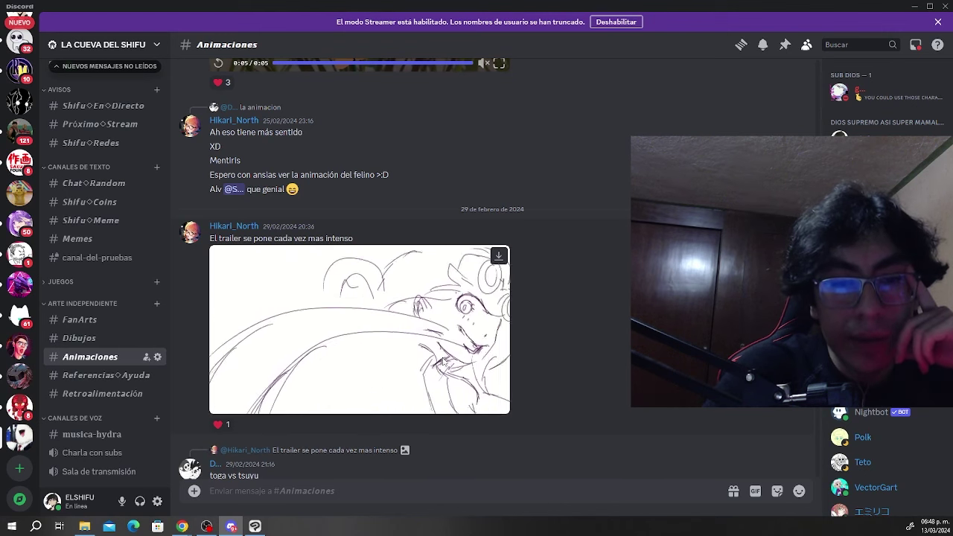
pyautogui.click(442, 360)
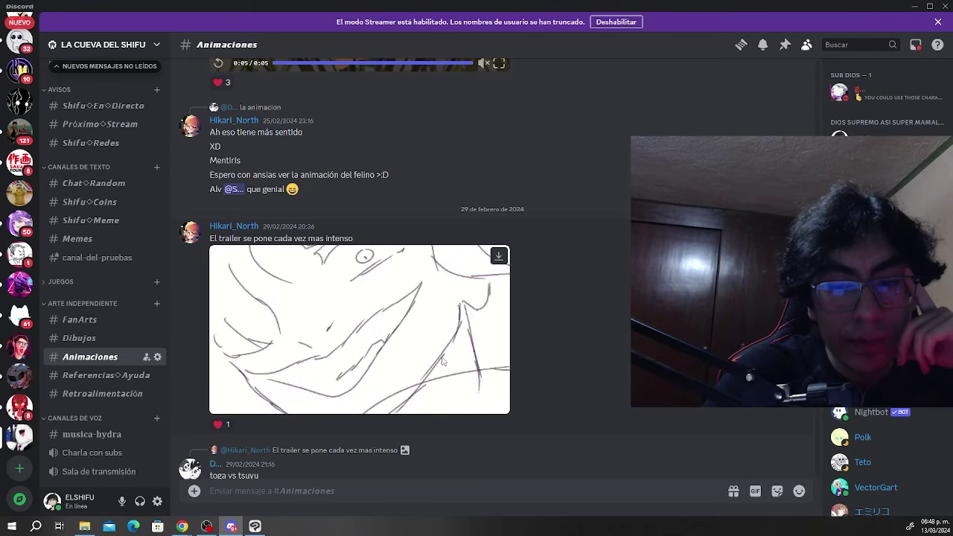
pyautogui.click(442, 361)
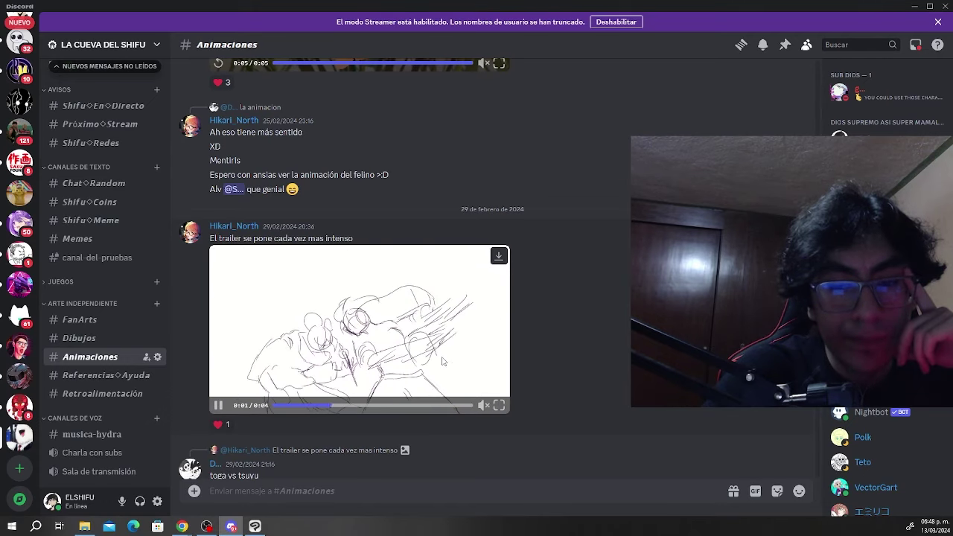
# - Examine the rough animation clip in full screen, stopping and scrubbing through its shots
pyautogui.click(499, 405)
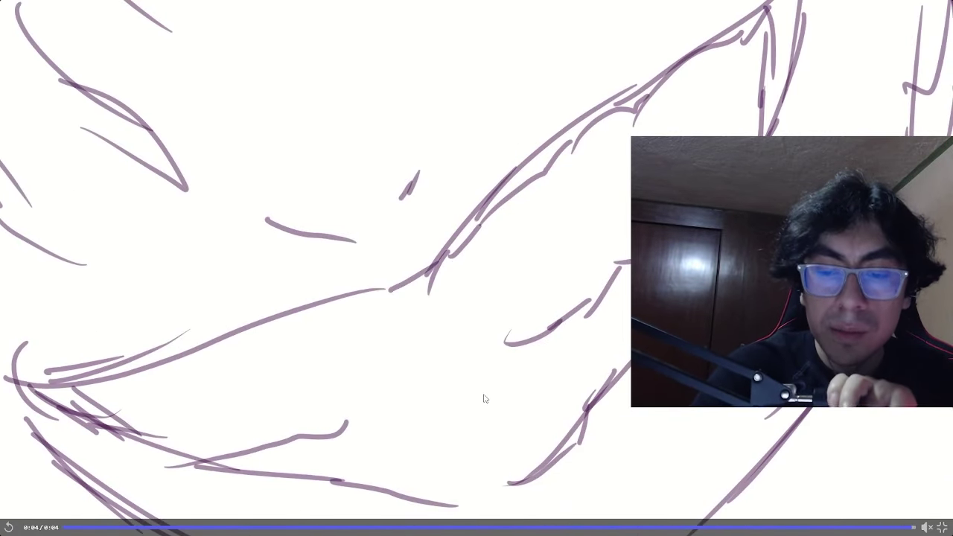
pyautogui.click(484, 398)
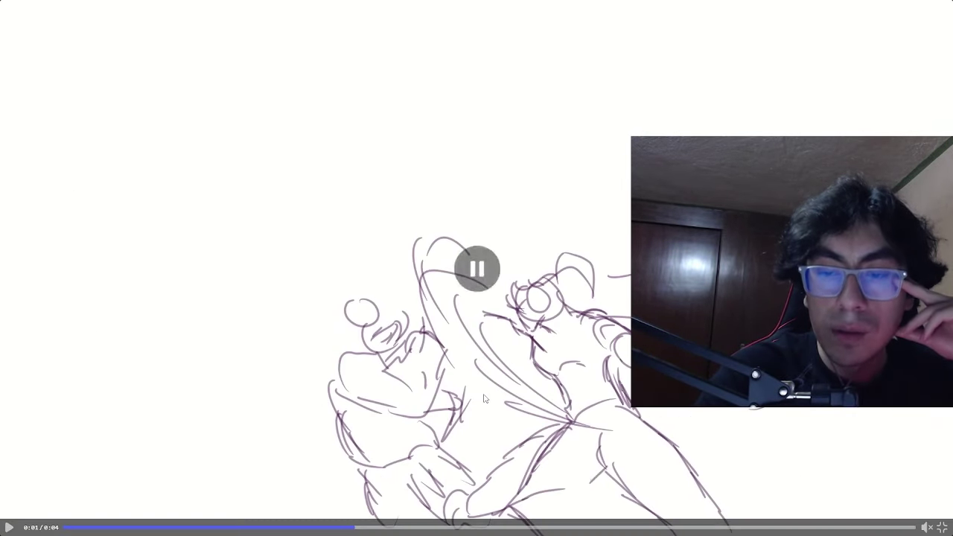
pyautogui.moveTo(330, 527)
pyautogui.mouseDown()
pyautogui.moveTo(258, 527)
pyautogui.moveTo(642, 526)
pyautogui.mouseUp()
pyautogui.click(218, 527)
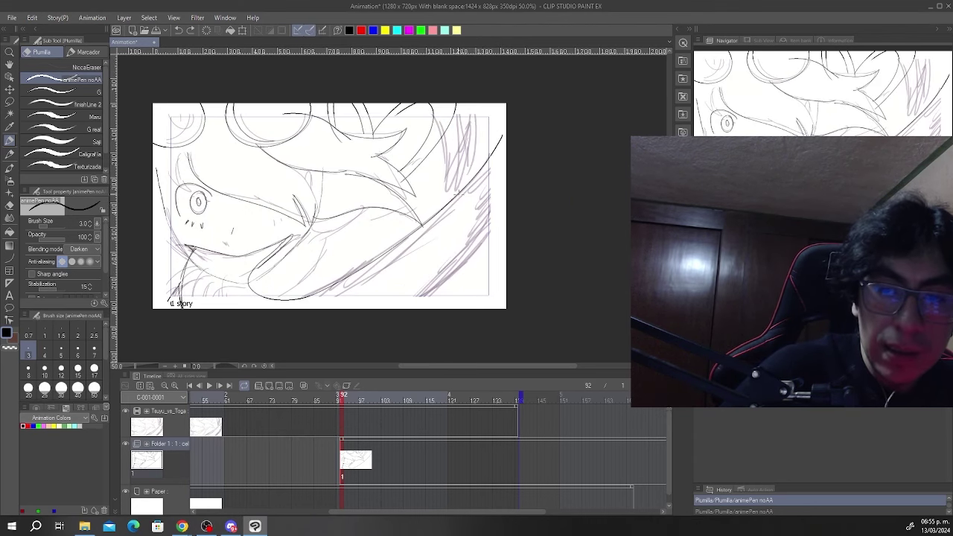
# - Try drawing a diagonal shading line at frame 92 with animePen noAA at sizes 3 and 6
pyautogui.hotkey('ctrl', 'y')
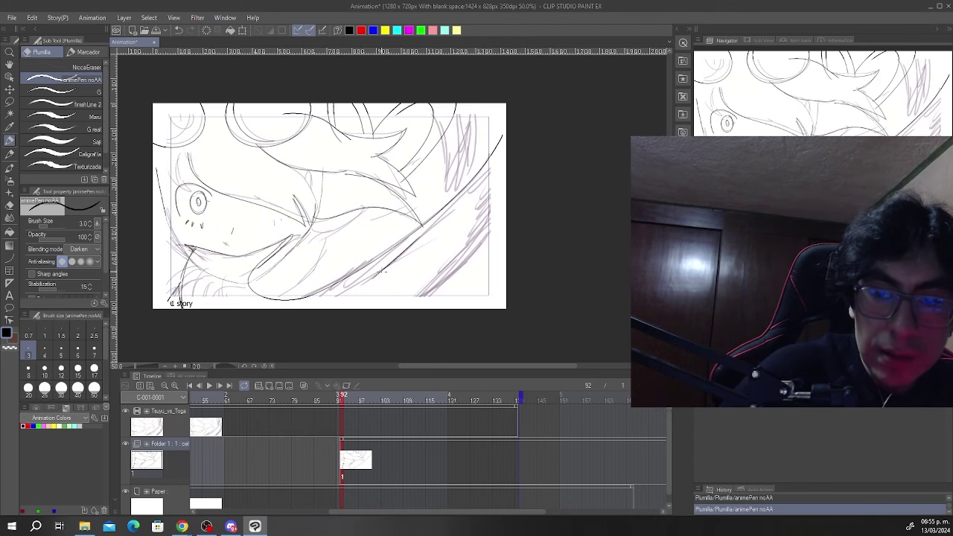
pyautogui.hotkey('ctrl', 'z')
pyautogui.hotkey('ctrl', 'y')
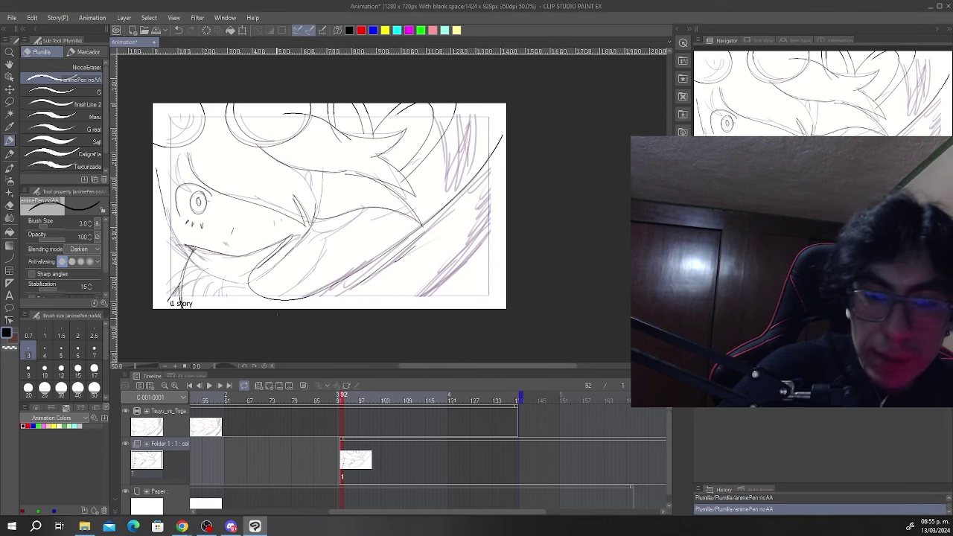
pyautogui.click(77, 347)
pyautogui.hotkey('ctrl', 'z')
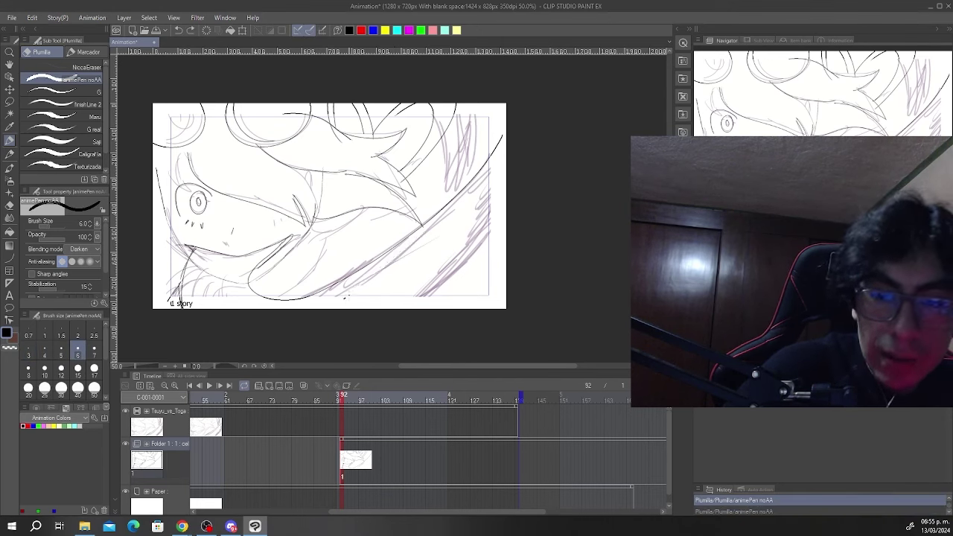
pyautogui.hotkey('ctrl', 'y')
pyautogui.hotkey('ctrl', 'z')
# - Try the long diagonal shading line with animePen noAA at size 5
pyautogui.click(61, 355)
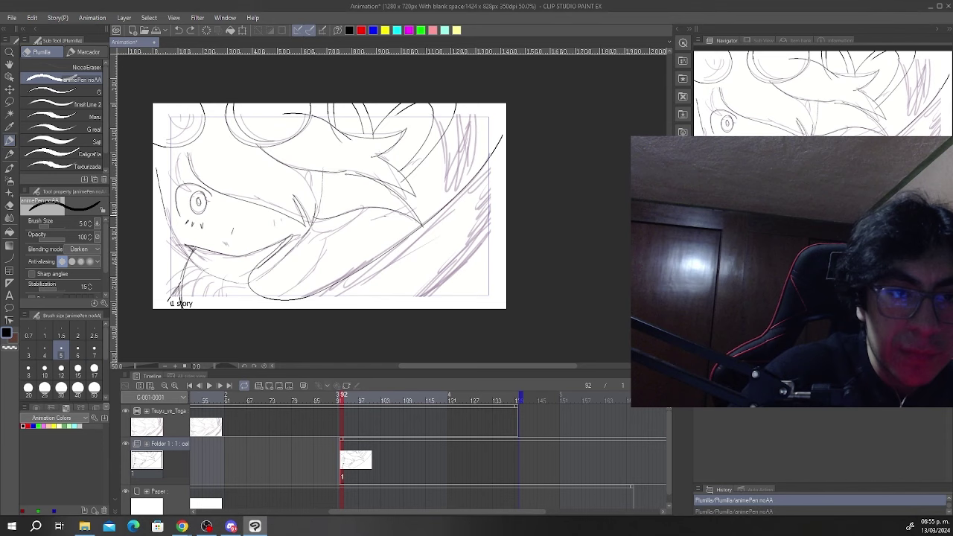
pyautogui.hotkey('ctrl', 'y')
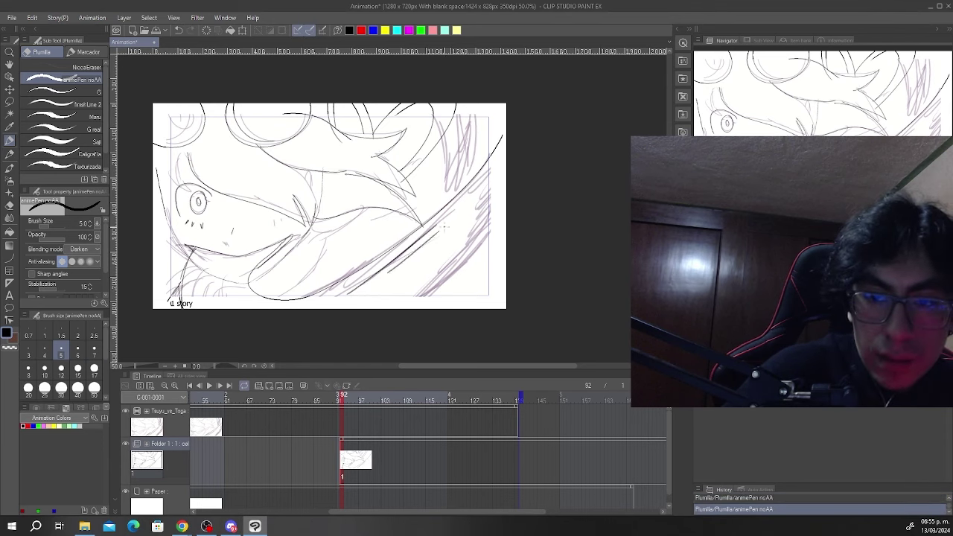
pyautogui.hotkey('ctrl', 'z')
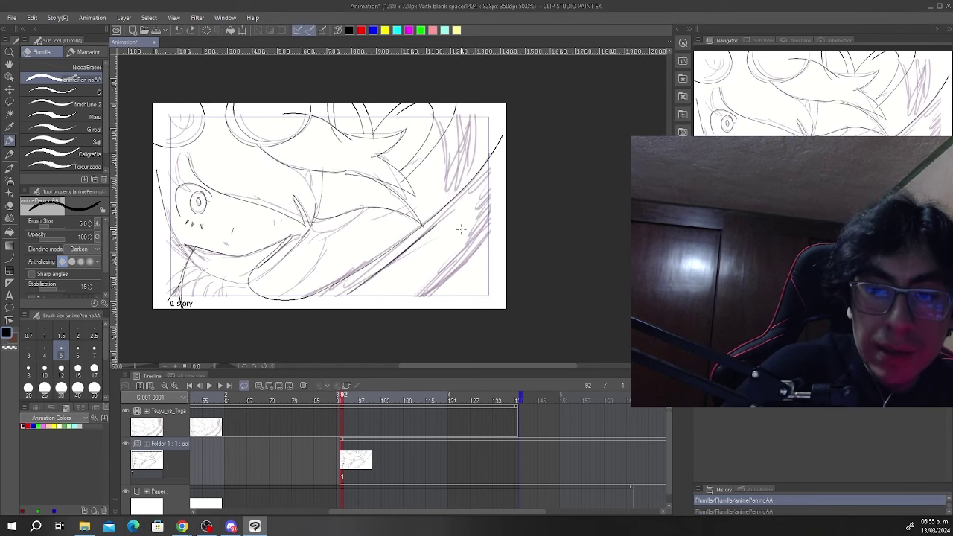
pyautogui.moveTo(337, 297); pyautogui.dragTo(445, 216)
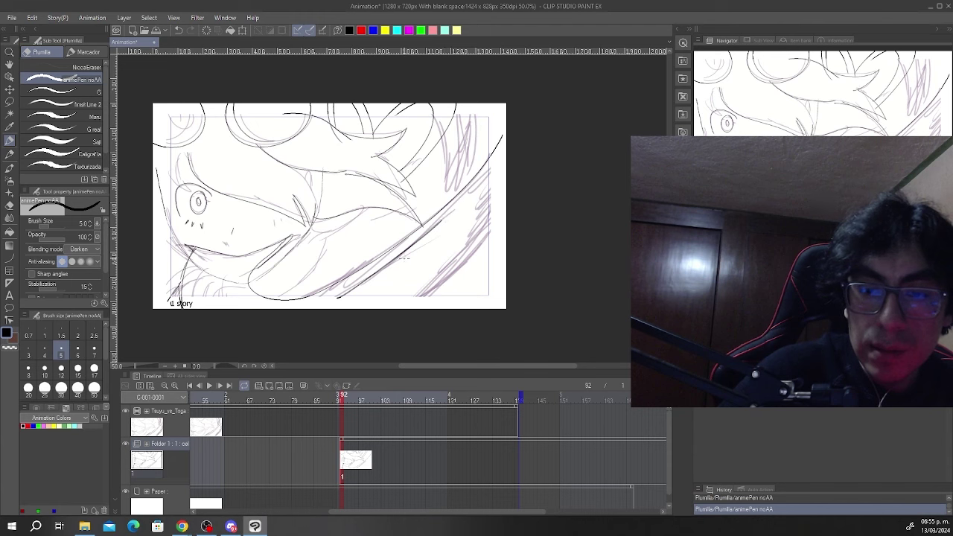
pyautogui.hotkey('ctrl', 'z')
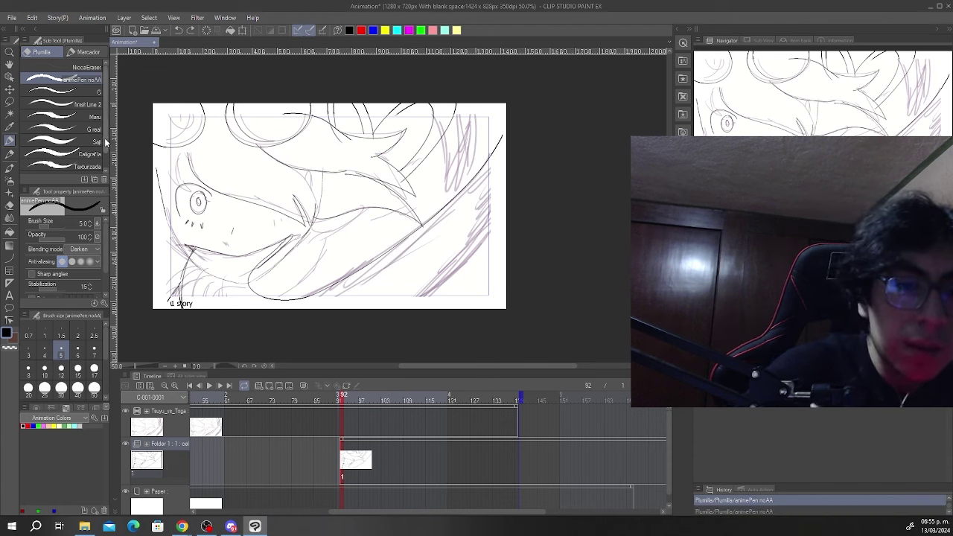
# - Choose the Caligrafía pen after checking the pencil tools, and try a diagonal shading stroke at size 10
pyautogui.scroll(-2, 106, 161)
pyautogui.scroll(2, 106, 161)
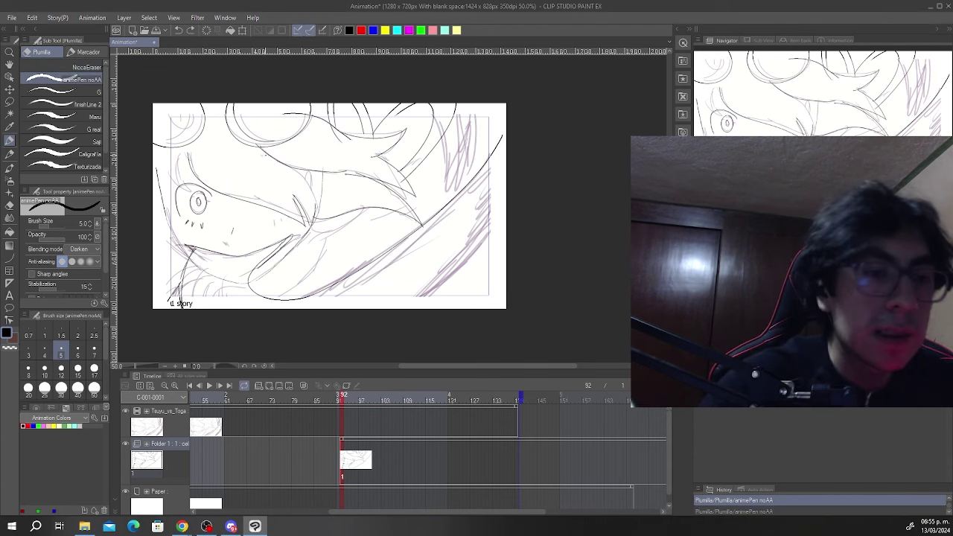
pyautogui.click(10, 152)
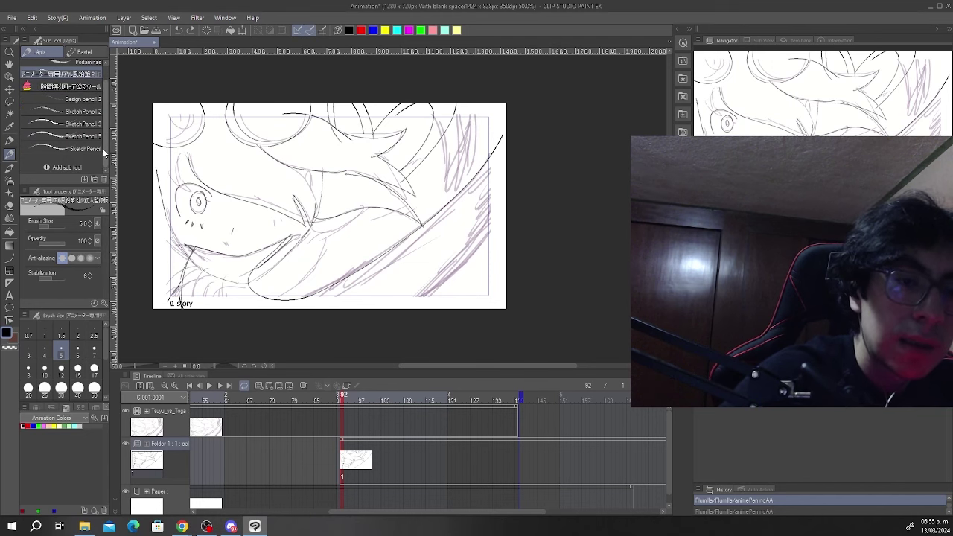
pyautogui.click(10, 140)
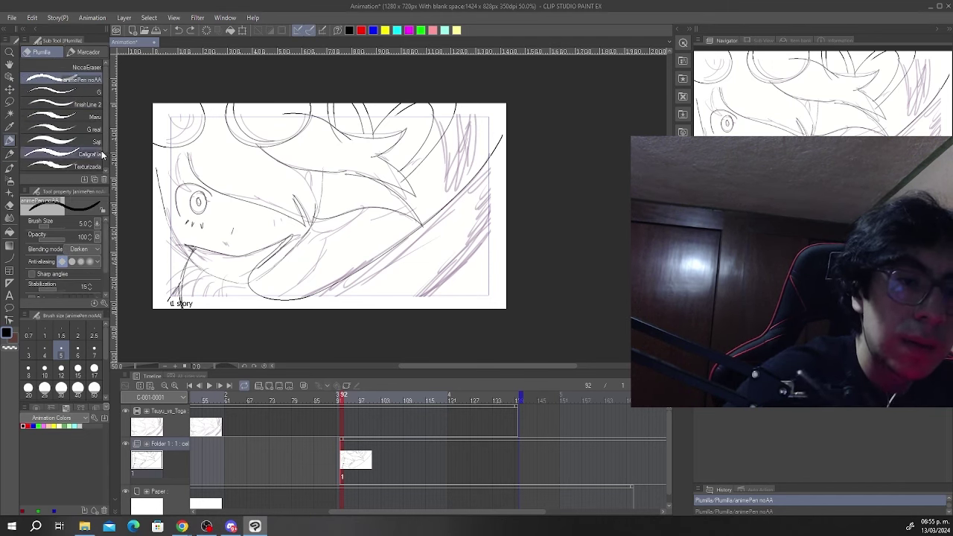
pyautogui.click(63, 154)
pyautogui.moveTo(335, 298); pyautogui.dragTo(426, 238)
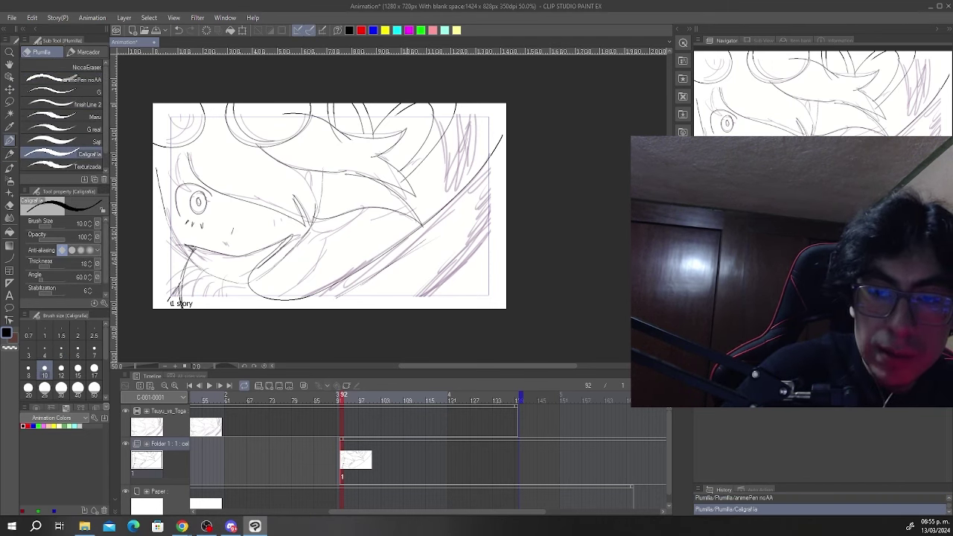
pyautogui.hotkey('ctrl', 'z')
# - Set the Caligrafía pen to size 20 and draw a long diagonal line along the inner edge of the shading area
pyautogui.click(28, 388)
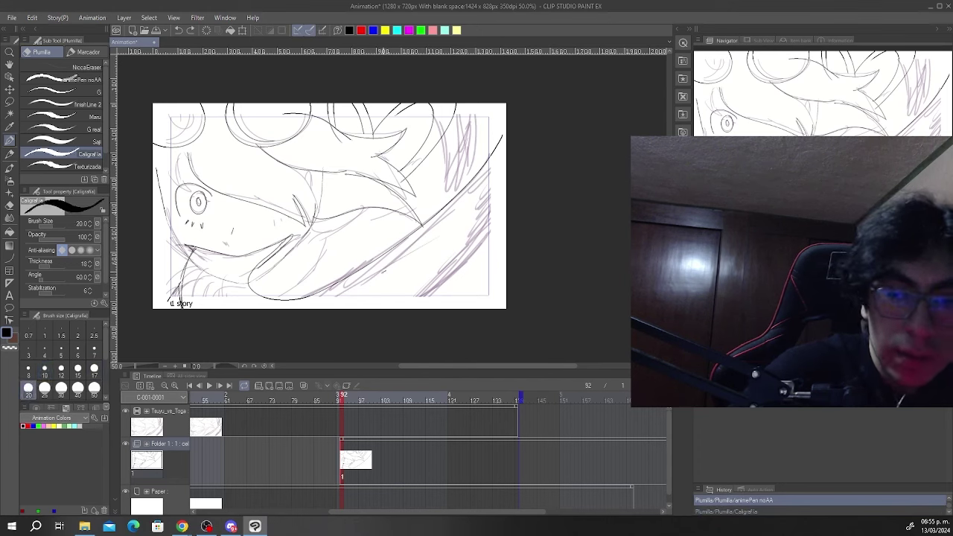
pyautogui.moveTo(336, 299); pyautogui.dragTo(440, 224)
pyautogui.hotkey('ctrl', 'z')
pyautogui.moveTo(335, 299); pyautogui.dragTo(448, 215)
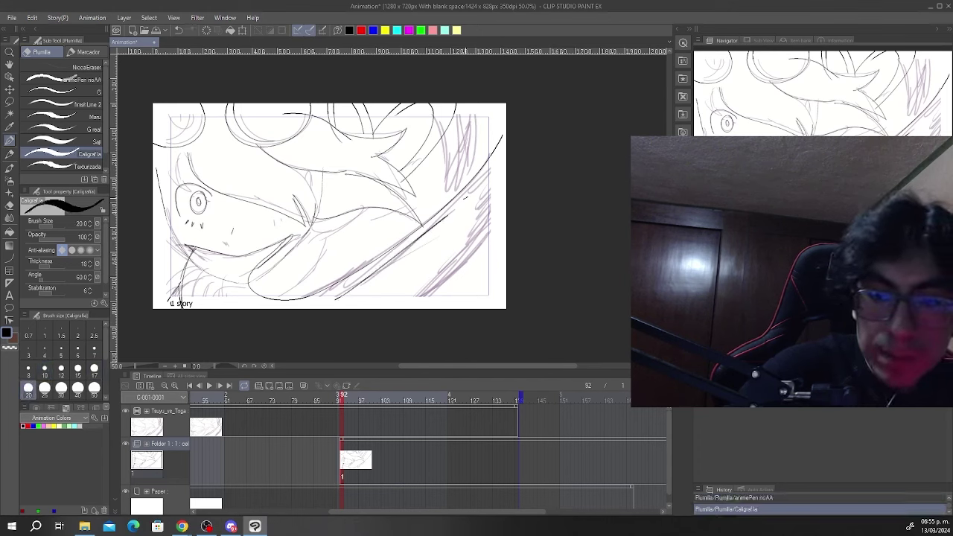
pyautogui.hotkey('ctrl', 'z')
# - Add short parallel diagonal hatching strokes beside the long line, following the purple shading of the reference
pyautogui.moveTo(385, 271); pyautogui.dragTo(409, 255)
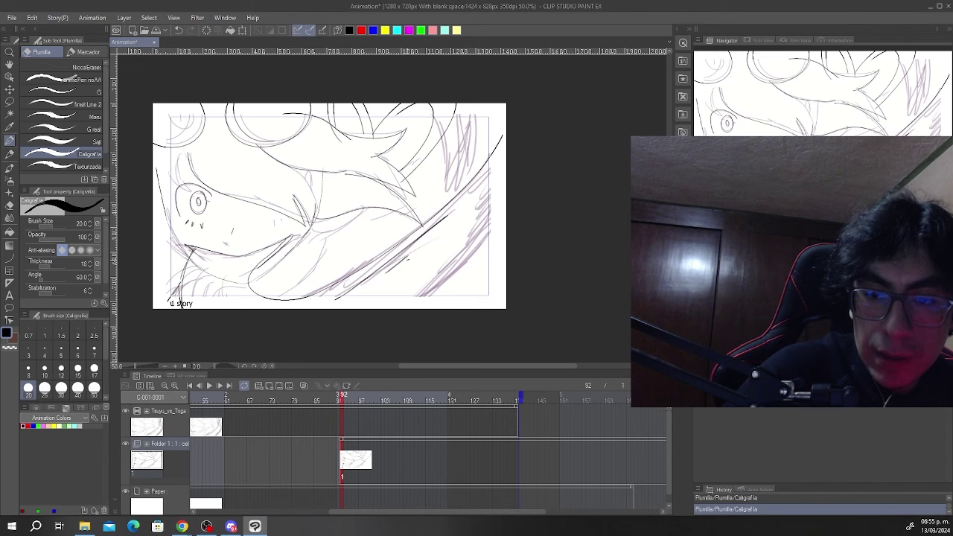
pyautogui.hotkey('ctrl', 'z')
pyautogui.moveTo(383, 285); pyautogui.dragTo(444, 239)
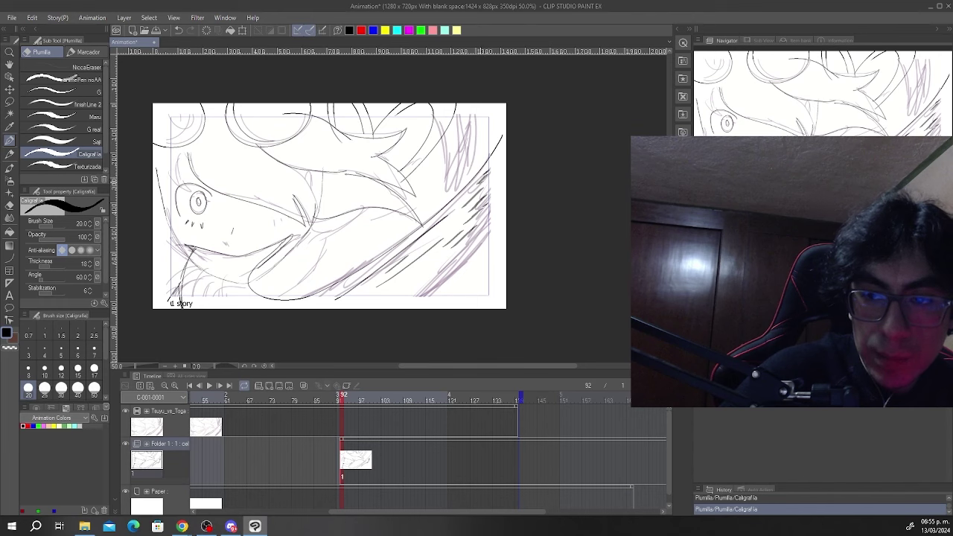
# - Draw a long diagonal line along the outer edge of the shading area with animePen noAA at size 5
pyautogui.click(94, 368)
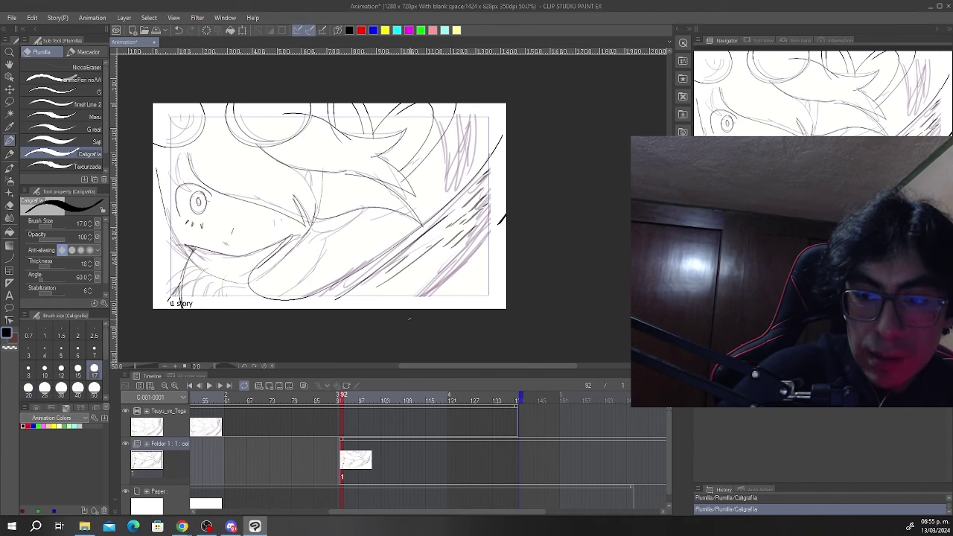
pyautogui.hotkey('ctrl', 'z')
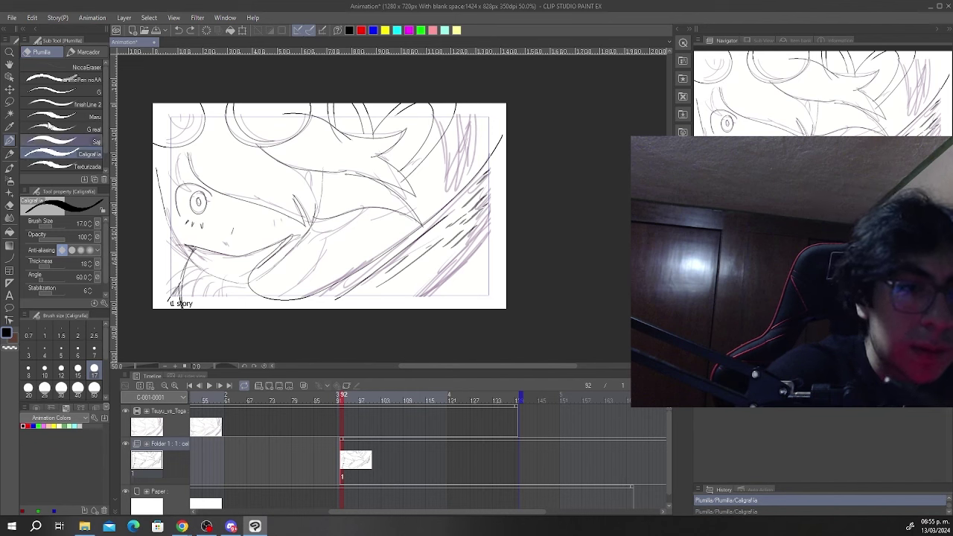
pyautogui.click(52, 78)
pyautogui.moveTo(407, 309); pyautogui.dragTo(508, 211)
pyautogui.hotkey('ctrl', 'z')
pyautogui.hotkey('ctrl', 'z')
pyautogui.hotkey('ctrl', 'z')
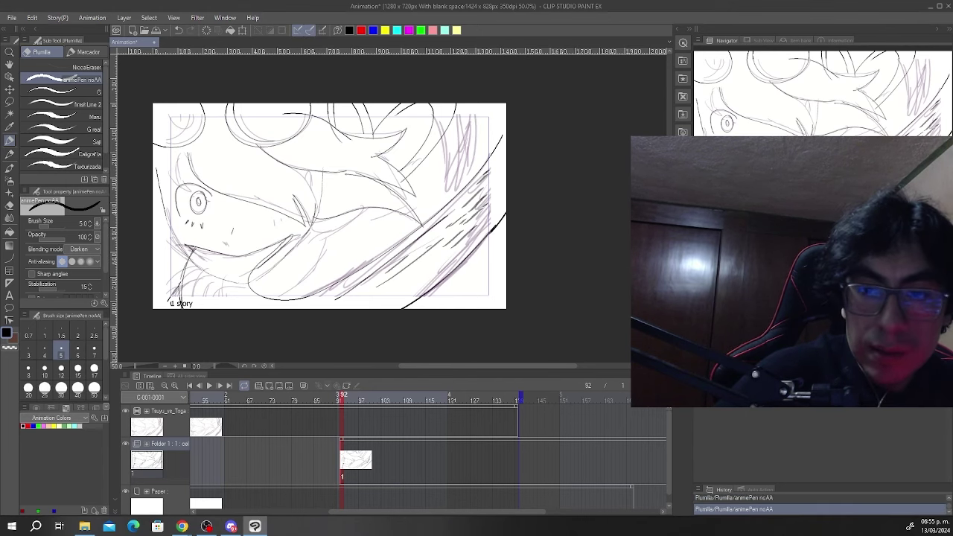
# - Hide the rough reference and enlarge the cleaned close-up drawing to 118%, shifting it up and to the left within the frame
pyautogui.click(125, 411)
pyautogui.hotkey('ctrl', '-')
pyautogui.hotkey('ctrl', '+')
pyautogui.click(125, 411)
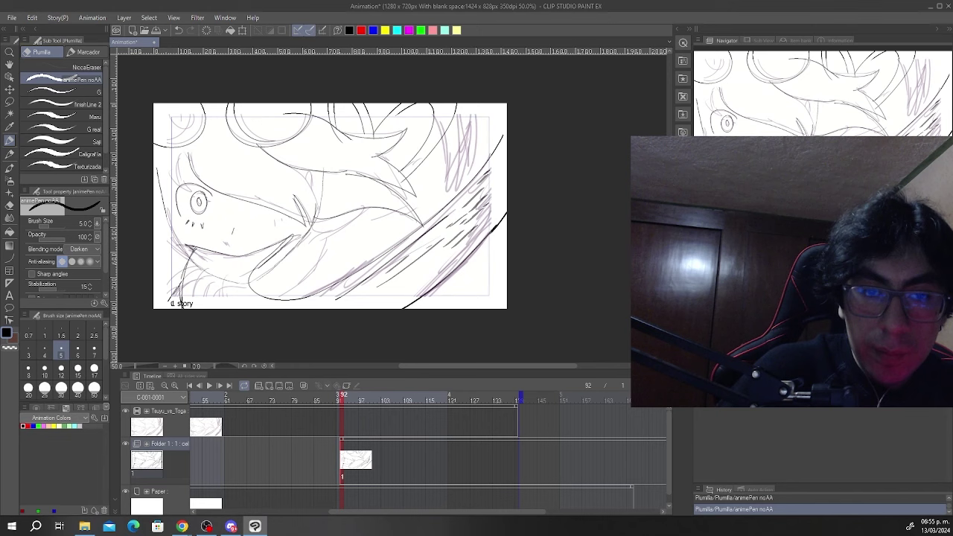
pyautogui.hotkey('ctrl', '-')
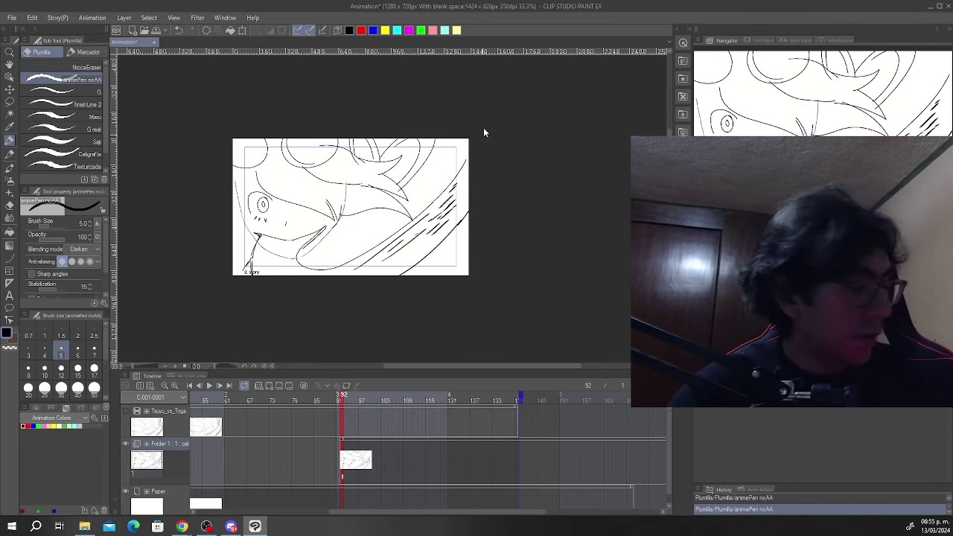
pyautogui.hotkey('ctrl', 't')
pyautogui.moveTo(469, 139); pyautogui.dragTo(504, 99)
pyautogui.moveTo(505, 159); pyautogui.dragTo(483, 172)
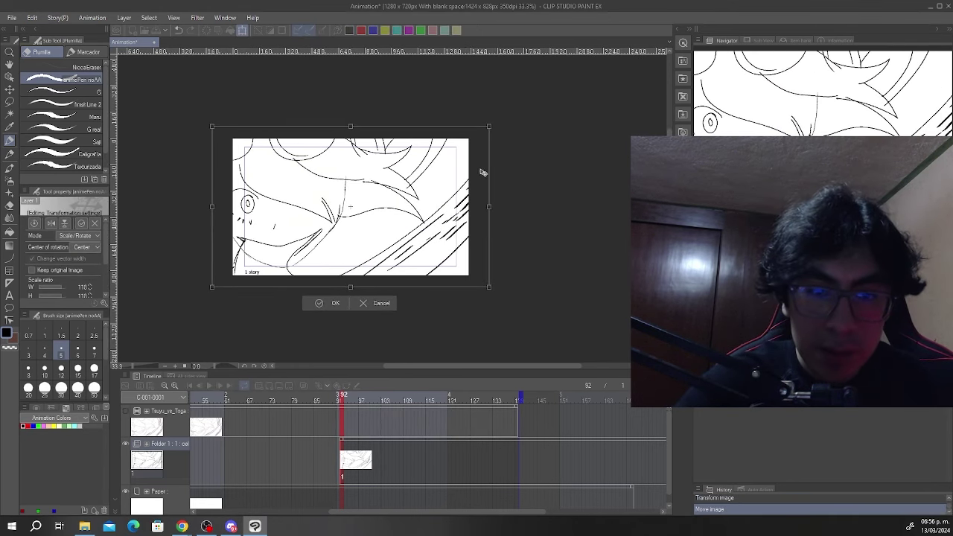
pyautogui.moveTo(474, 214); pyautogui.dragTo(470, 174)
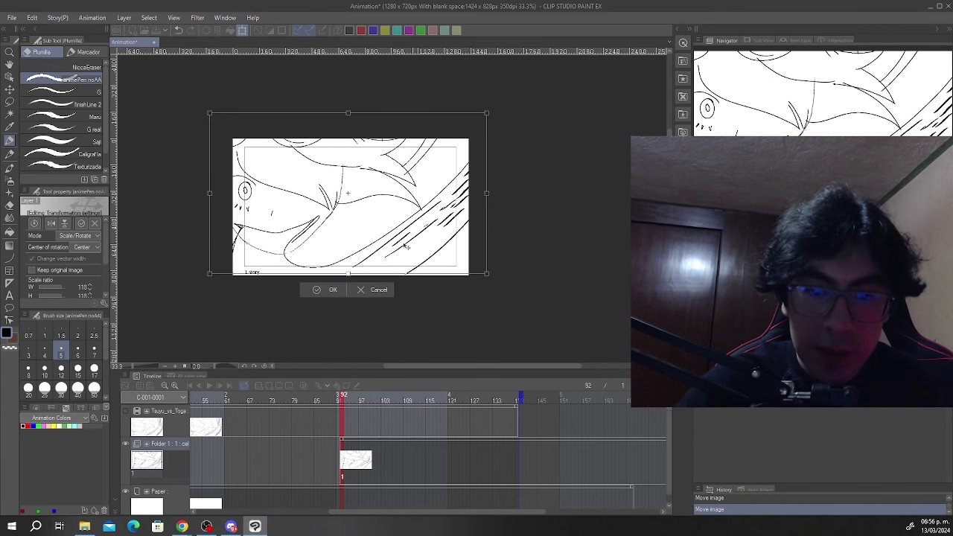
pyautogui.click(339, 289)
# - Show the rough reference again and add a new animation cel a few frames after the first one
pyautogui.click(339, 396)
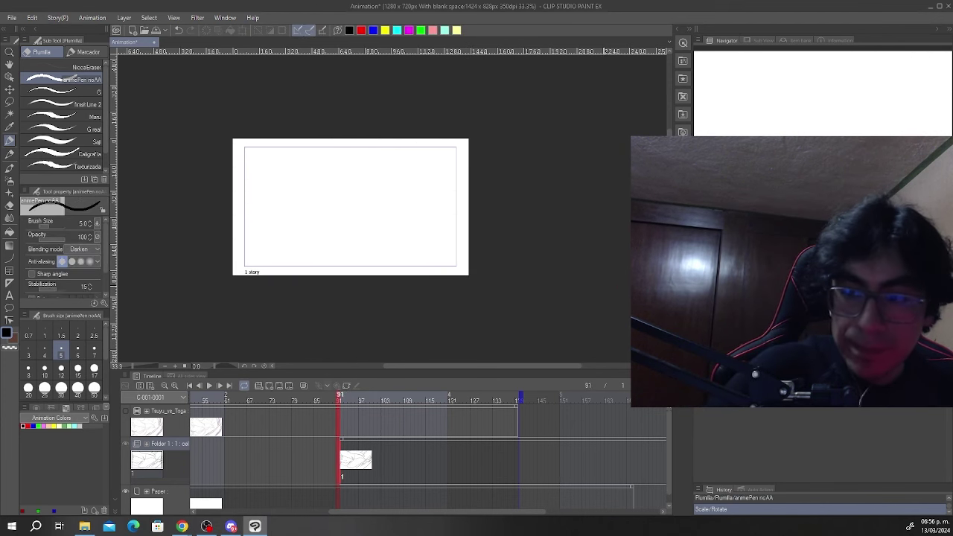
pyautogui.click(125, 411)
pyautogui.click(335, 402)
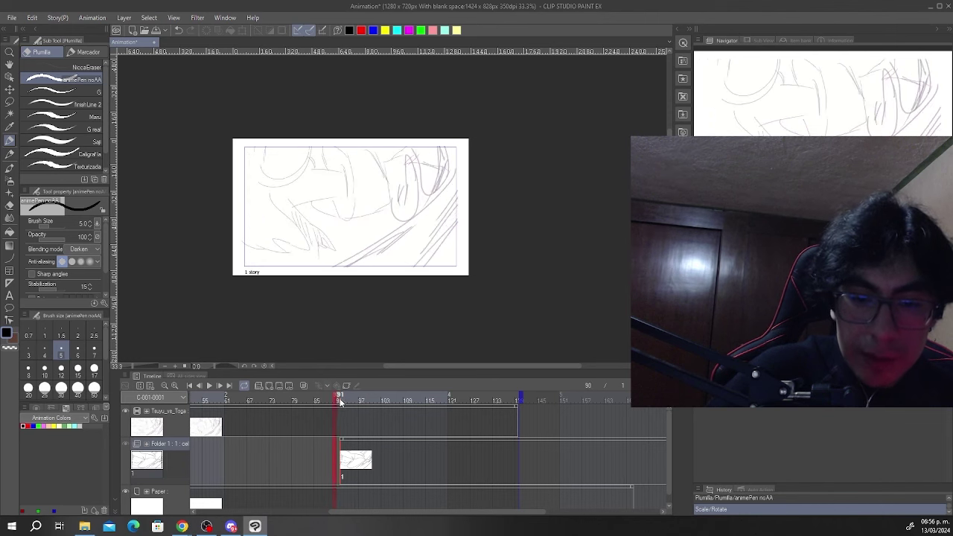
pyautogui.moveTo(341, 402)
pyautogui.mouseDown()
pyautogui.moveTo(361, 403)
pyautogui.moveTo(339, 404)
pyautogui.moveTo(353, 400)
pyautogui.mouseUp()
pyautogui.click(276, 385)
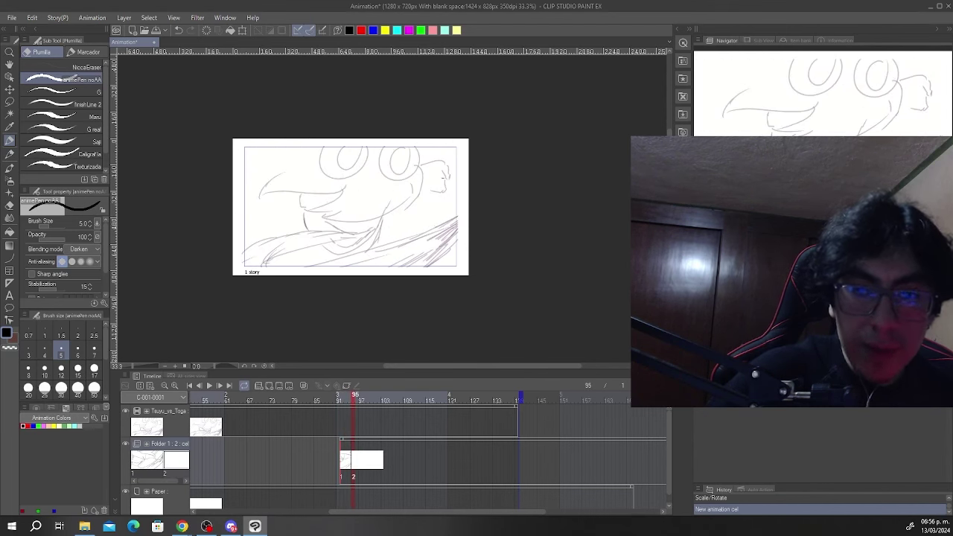
# - Try long diagonal speed lines across the new cel with animePen noAA at sizes 5 and 12
pyautogui.moveTo(233, 244); pyautogui.dragTo(365, 139)
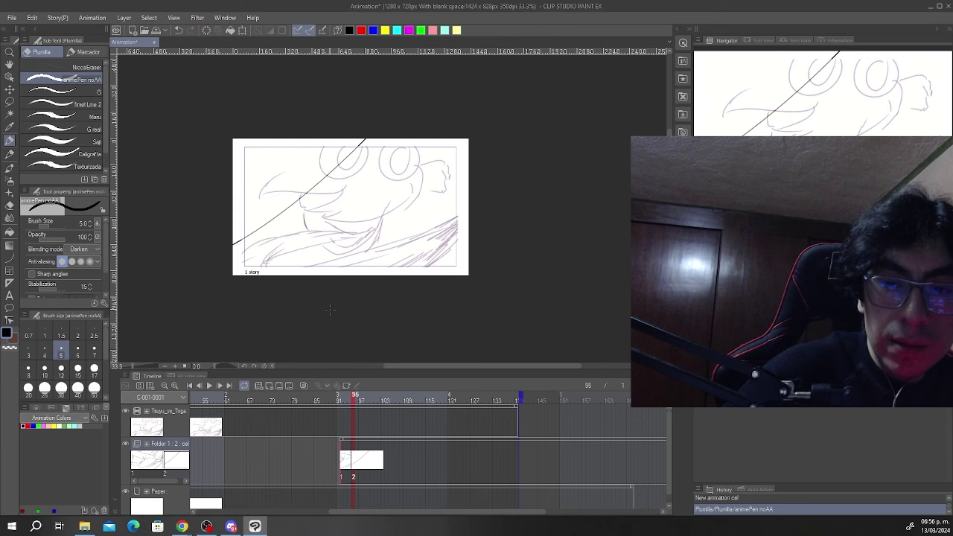
pyautogui.moveTo(394, 275); pyautogui.dragTo(468, 207)
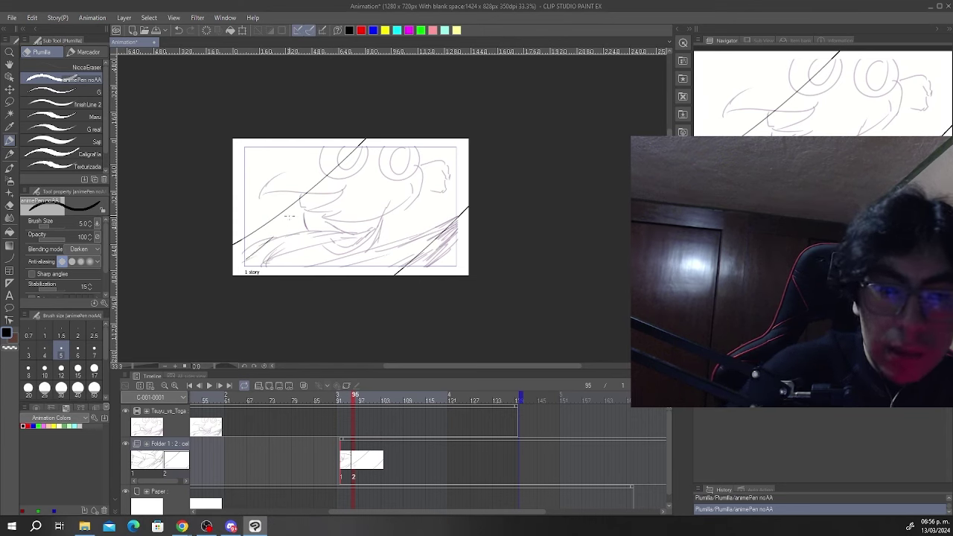
pyautogui.hotkey('ctrl', 'z')
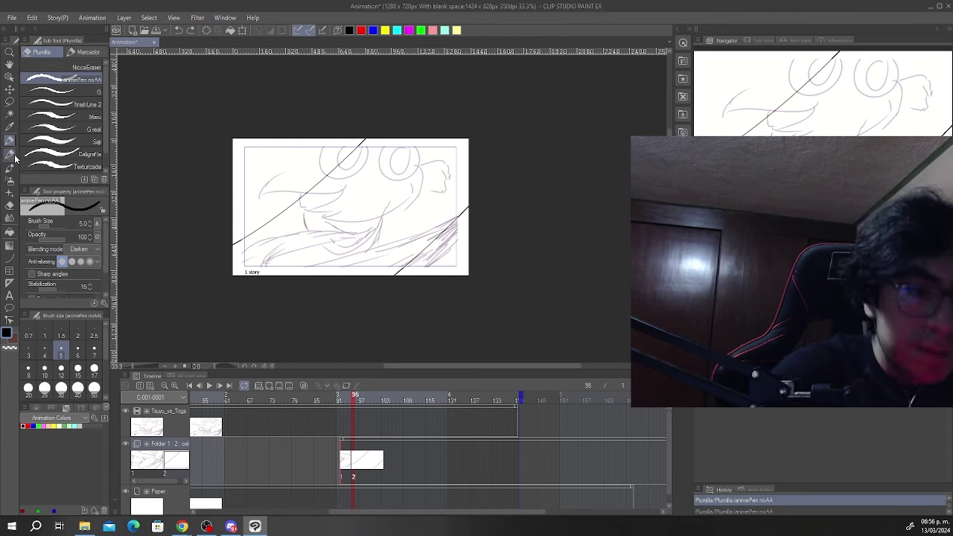
pyautogui.click(62, 373)
pyautogui.hotkey('ctrl', 'z')
pyautogui.hotkey('ctrl', 'z')
pyautogui.moveTo(232, 228); pyautogui.dragTo(344, 138)
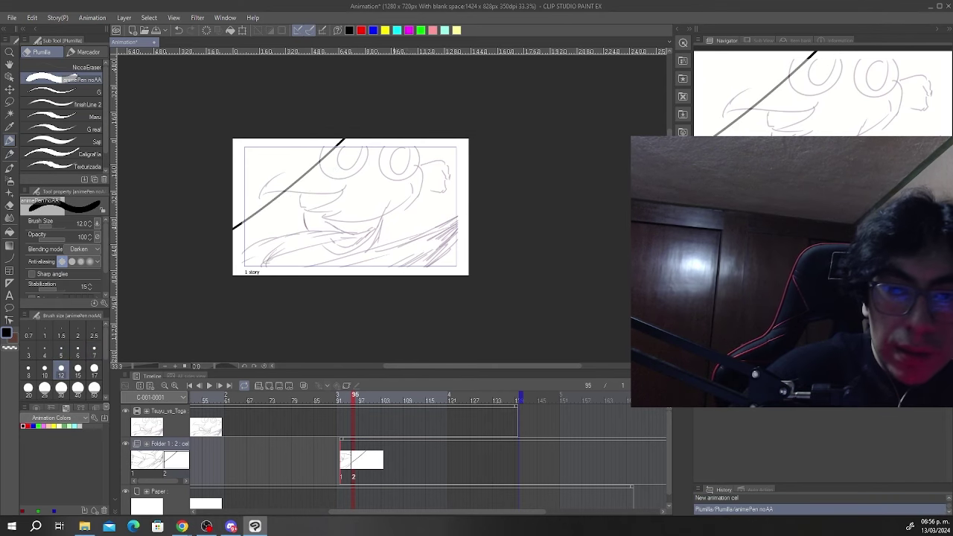
pyautogui.hotkey('ctrl', 'z')
# - Draw two long diagonal speed lines across the upper-left and lower-right corners of the frame with the Texturizada pen at size 50
pyautogui.scroll(-1, 104, 171)
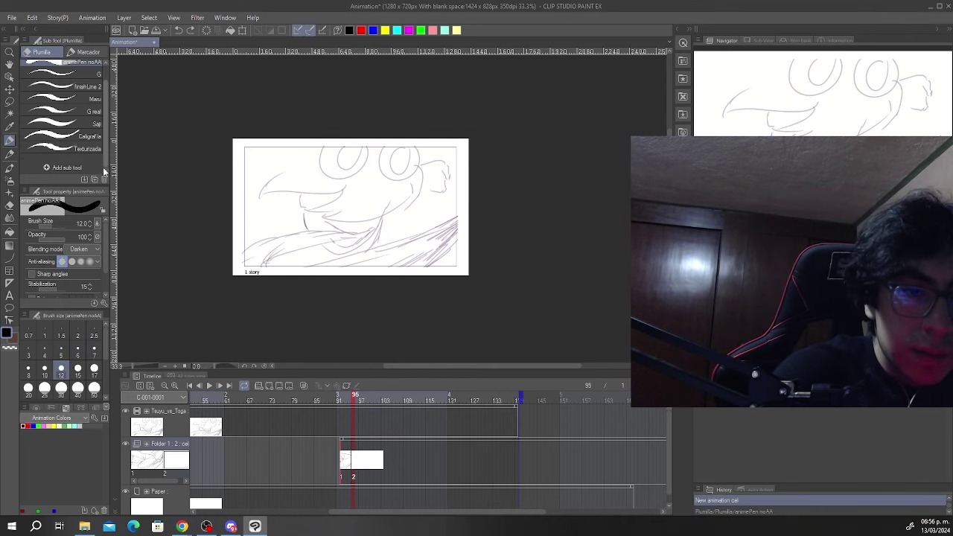
pyautogui.scroll(3, 103, 149)
pyautogui.press('p')
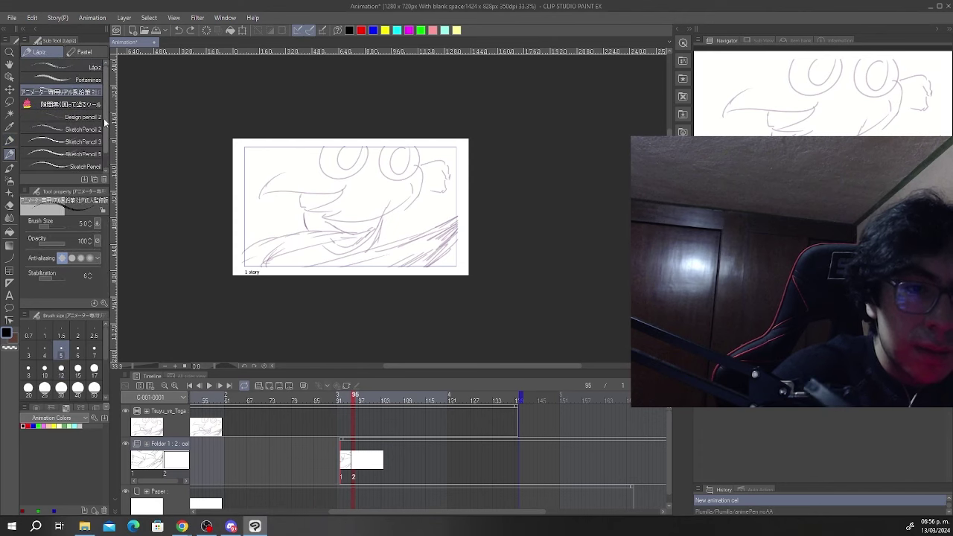
pyautogui.press('p')
pyautogui.click(96, 161)
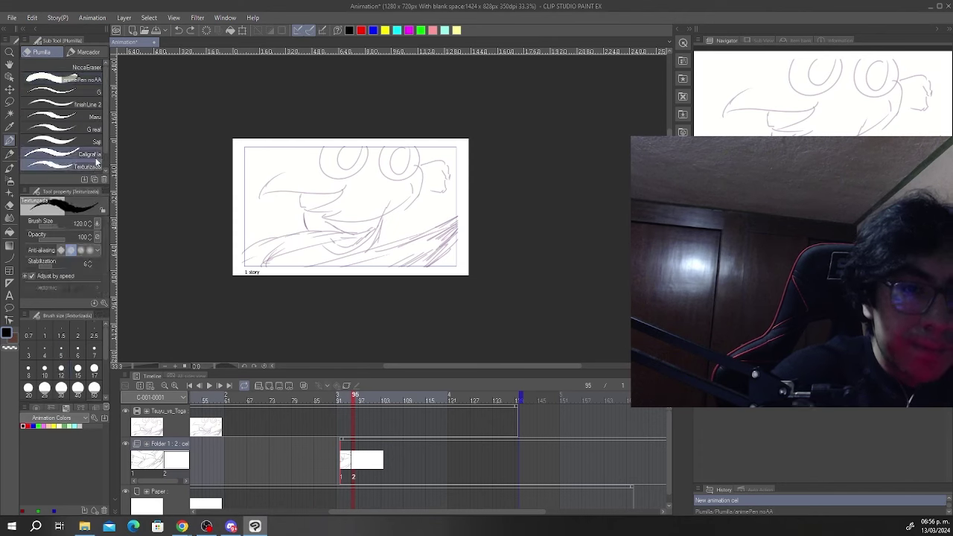
pyautogui.click(61, 368)
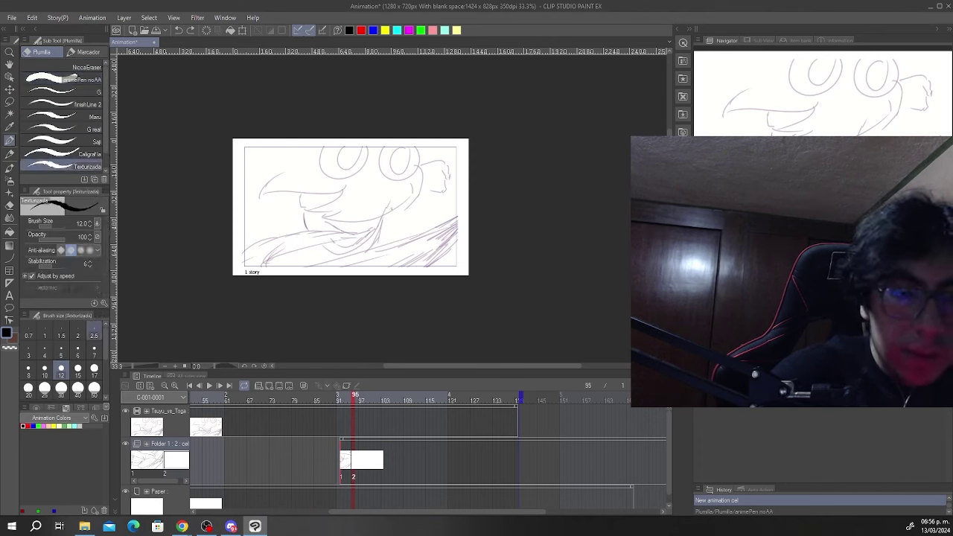
pyautogui.click(94, 388)
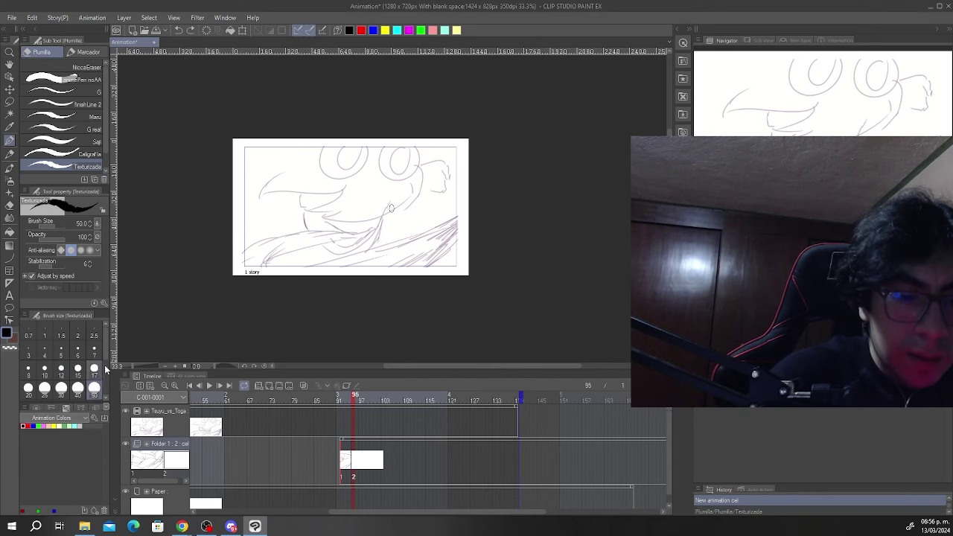
pyautogui.moveTo(197, 257); pyautogui.dragTo(343, 119)
pyautogui.moveTo(315, 320); pyautogui.dragTo(577, 34)
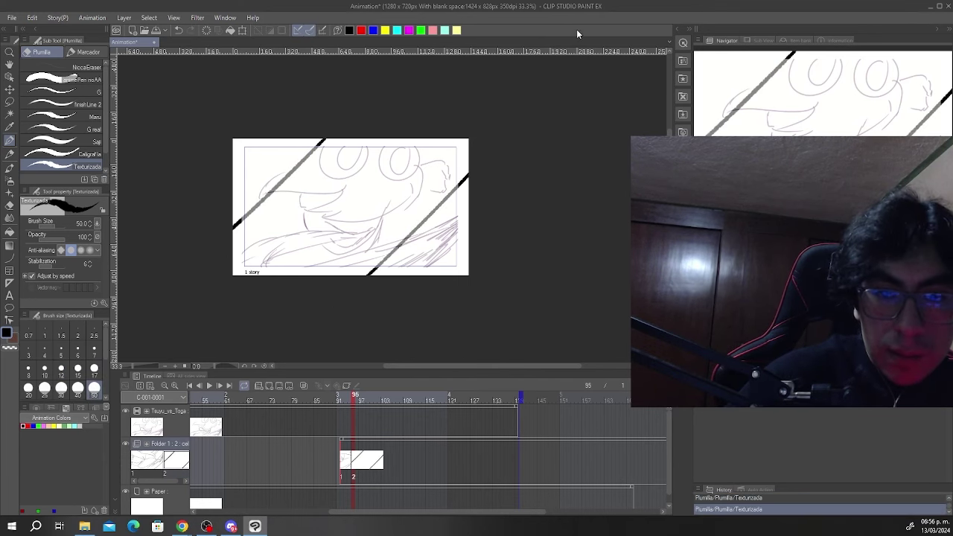
# - Redraw the lower-right speed line slightly closer to the corner of the frame
pyautogui.hotkey('ctrl', 'z')
pyautogui.hotkey('ctrl', 'y')
pyautogui.hotkey('ctrl', 'z')
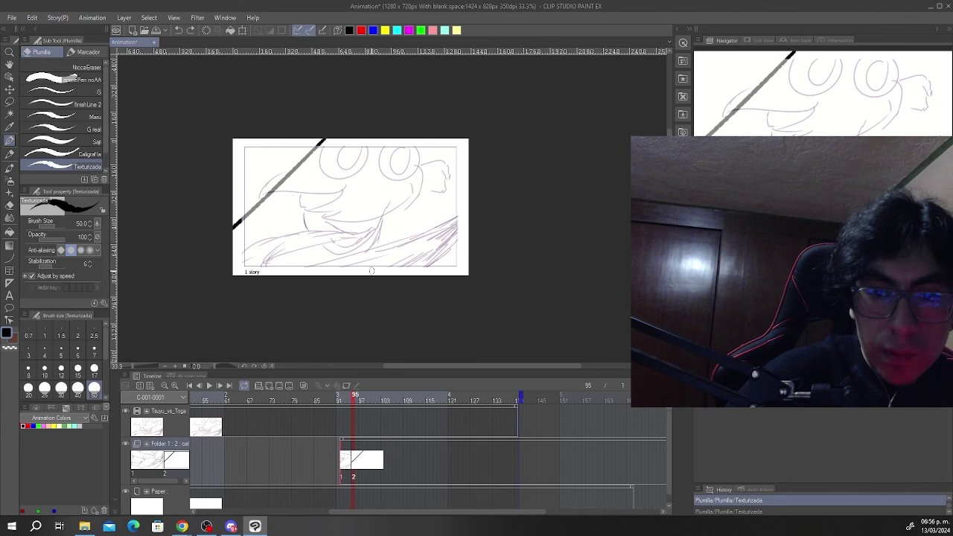
pyautogui.hotkey('ctrl', 'y')
pyautogui.hotkey('ctrl', 'z')
pyautogui.moveTo(315, 330); pyautogui.dragTo(514, 134)
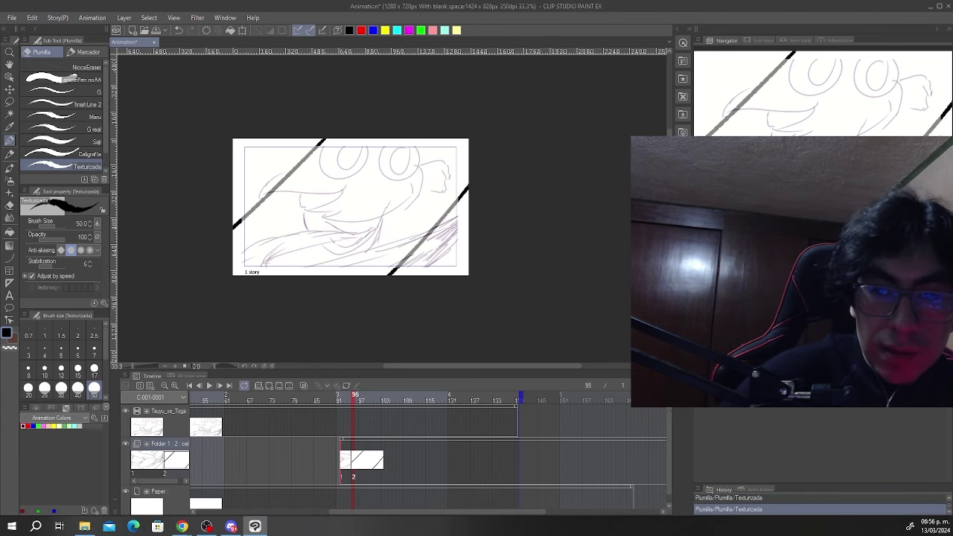
# - Add thin, short diagonal strokes in the lower-left area of the frame with the Texturizada pen at size 15
pyautogui.click(78, 370)
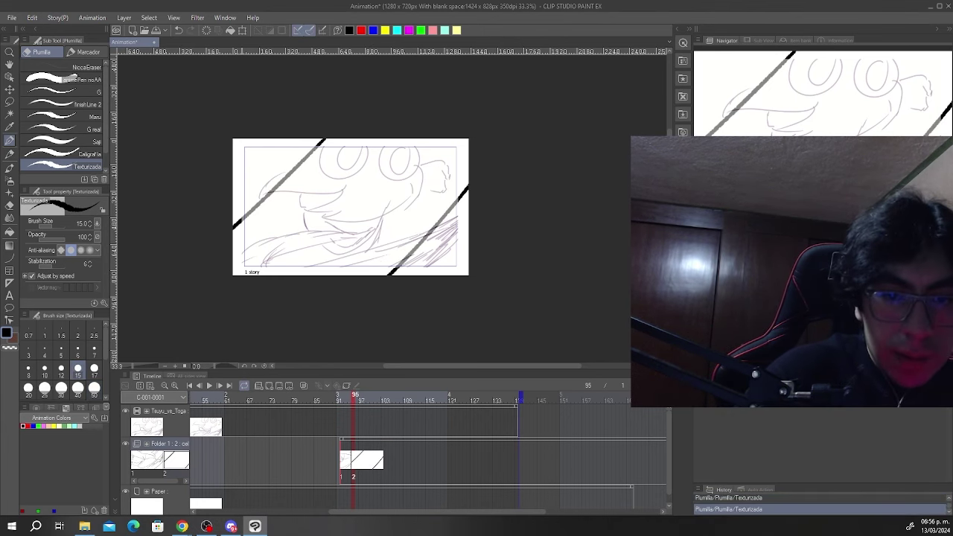
pyautogui.hotkey('ctrl', 'z')
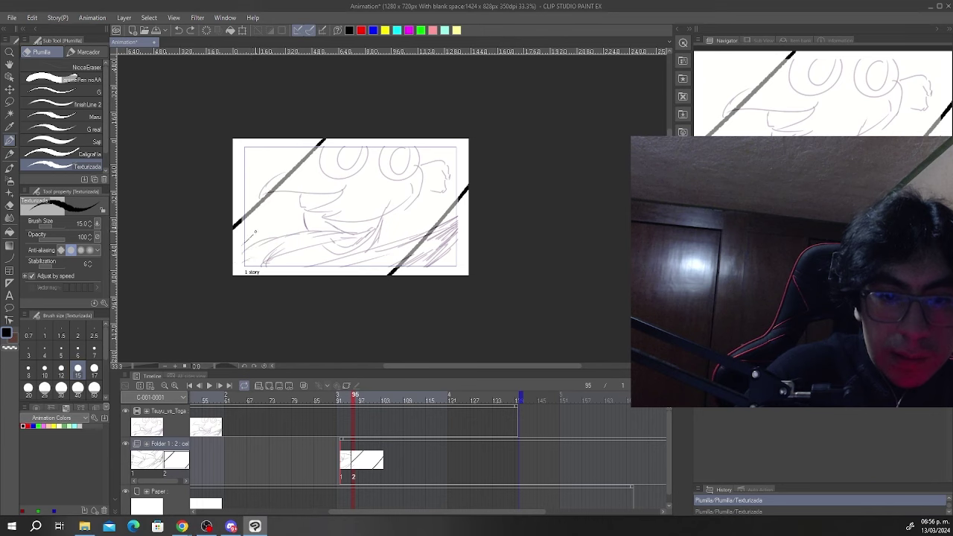
pyautogui.moveTo(256, 231); pyautogui.dragTo(264, 226)
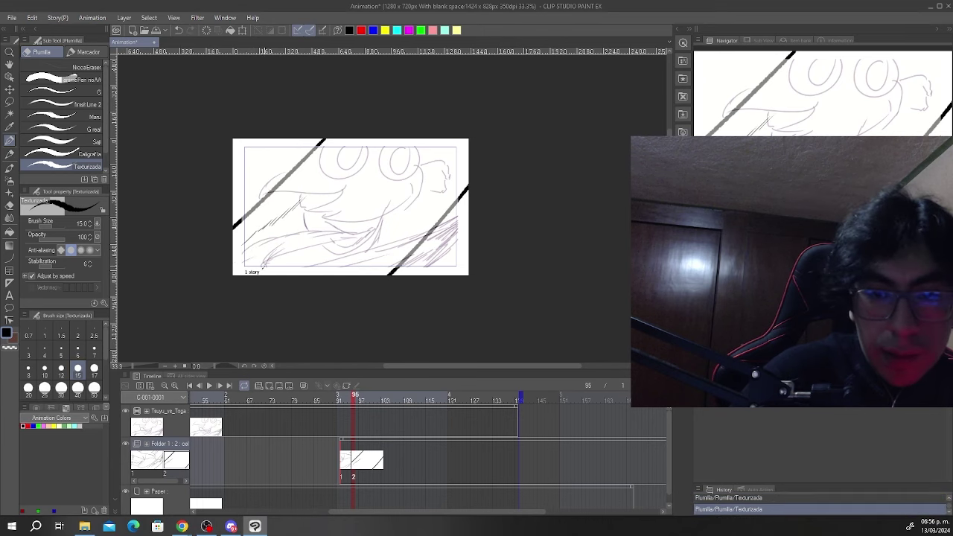
# - Draw a long tapered diagonal speed line from the lower middle to the frame's upper edge at size 50
pyautogui.click(94, 392)
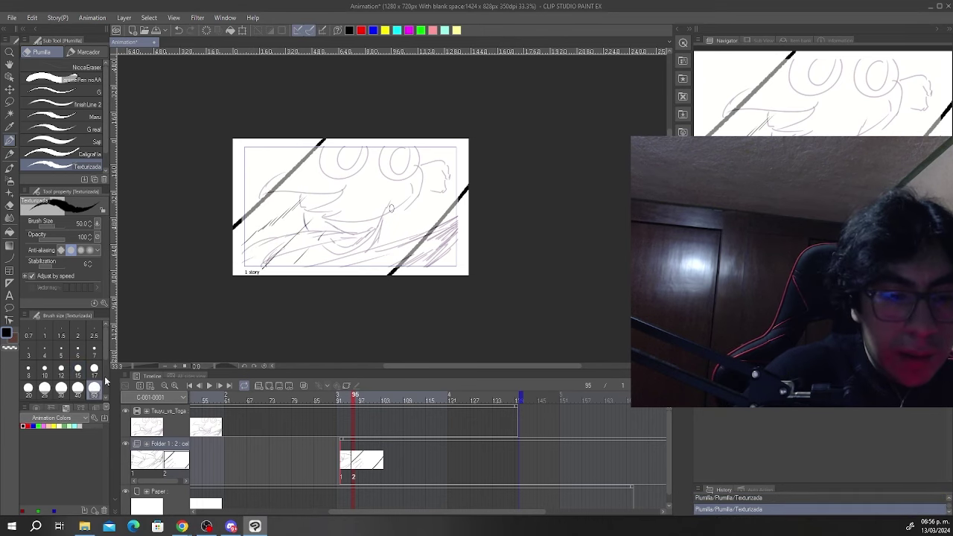
pyautogui.moveTo(323, 266); pyautogui.dragTo(402, 173)
pyautogui.hotkey('ctrl', 'z')
pyautogui.moveTo(332, 255); pyautogui.dragTo(426, 140)
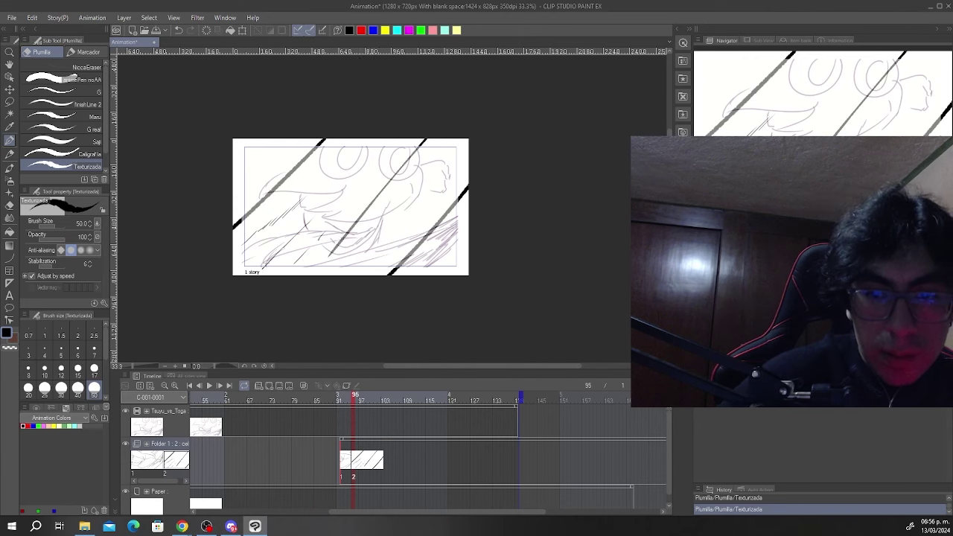
pyautogui.hotkey('ctrl', 'z')
pyautogui.moveTo(339, 237); pyautogui.dragTo(417, 166)
pyautogui.hotkey('ctrl', 'z')
pyautogui.moveTo(336, 249); pyautogui.dragTo(447, 140)
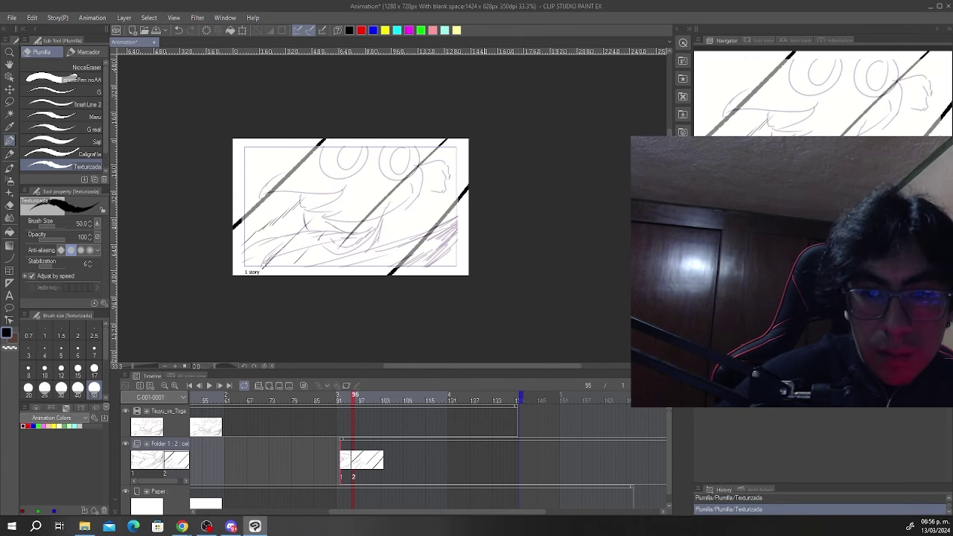
# - Fill the gaps between the long speed lines with short tapered diagonal strokes at sizes 50 and 15
pyautogui.moveTo(371, 204); pyautogui.dragTo(386, 186)
pyautogui.moveTo(386, 228); pyautogui.dragTo(435, 175)
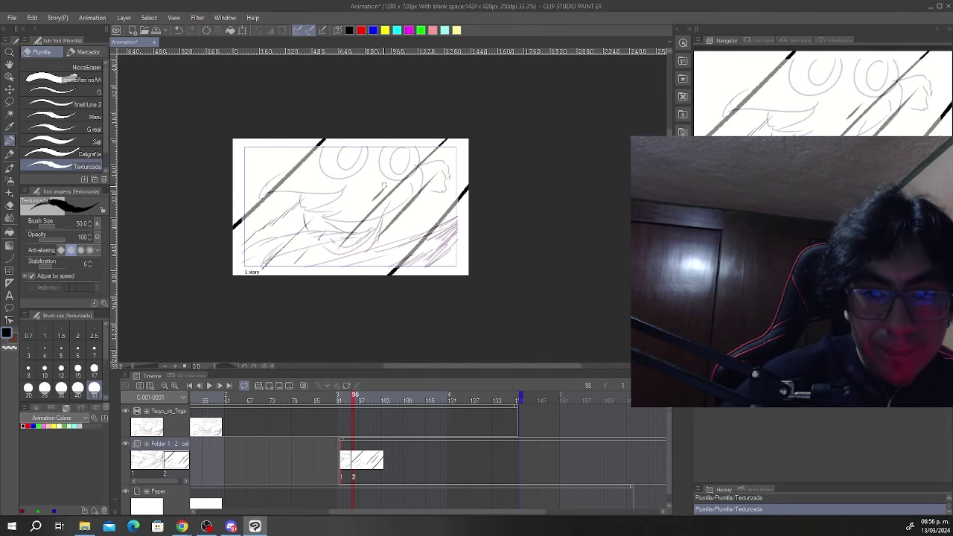
pyautogui.moveTo(321, 183); pyautogui.dragTo(334, 169)
pyautogui.moveTo(256, 227); pyautogui.dragTo(294, 191)
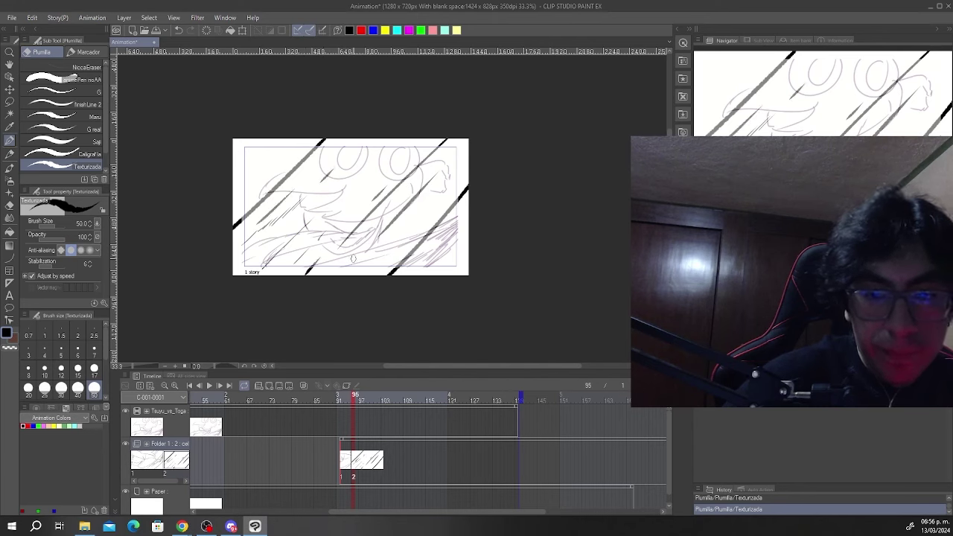
pyautogui.click(78, 368)
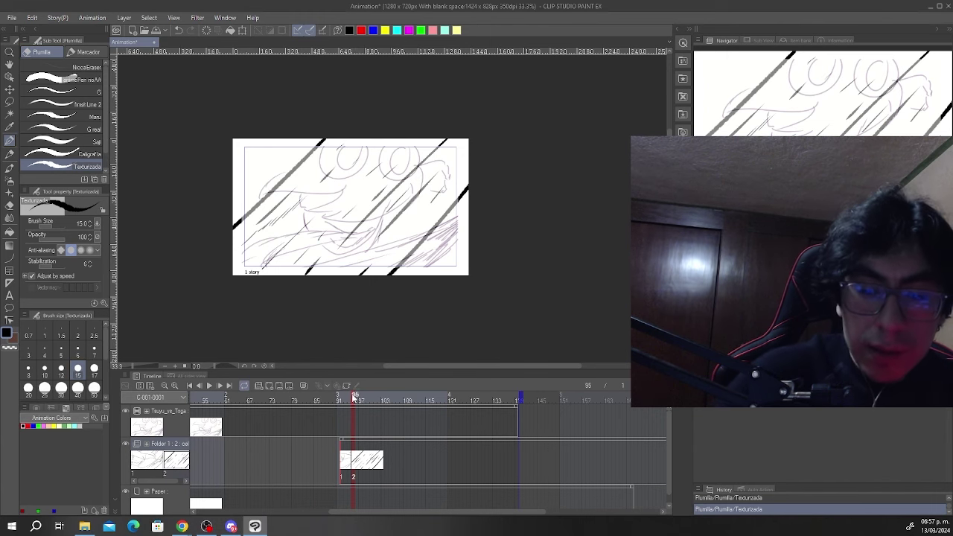
# - Move the second cel one frame earlier on the timeline and check the speed lines with the reference hidden and shown
pyautogui.moveTo(354, 398)
pyautogui.mouseDown()
pyautogui.moveTo(341, 402)
pyautogui.moveTo(349, 403)
pyautogui.mouseUp()
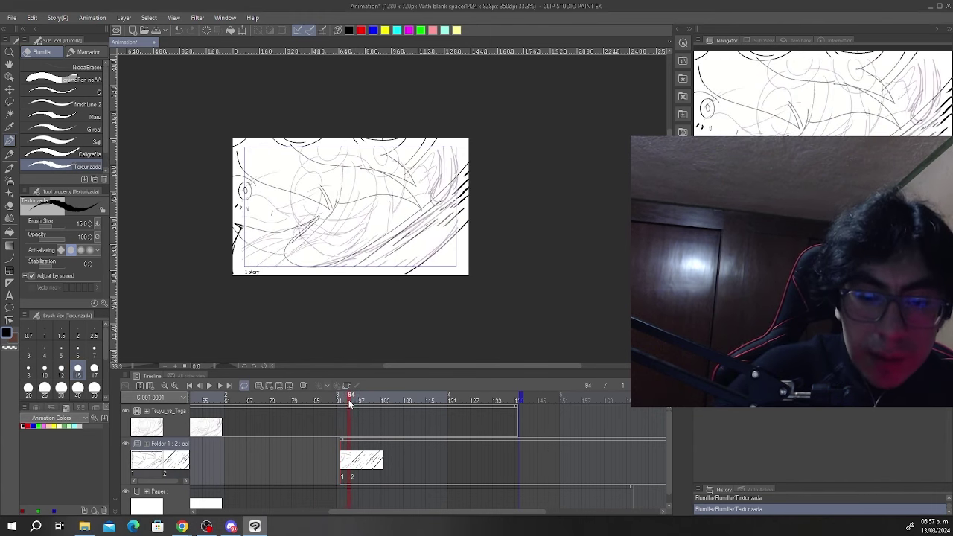
pyautogui.moveTo(353, 457); pyautogui.dragTo(348, 457)
pyautogui.moveTo(353, 404)
pyautogui.mouseDown()
pyautogui.moveTo(338, 402)
pyautogui.moveTo(356, 403)
pyautogui.mouseUp()
pyautogui.hotkey('ctrl', '-')
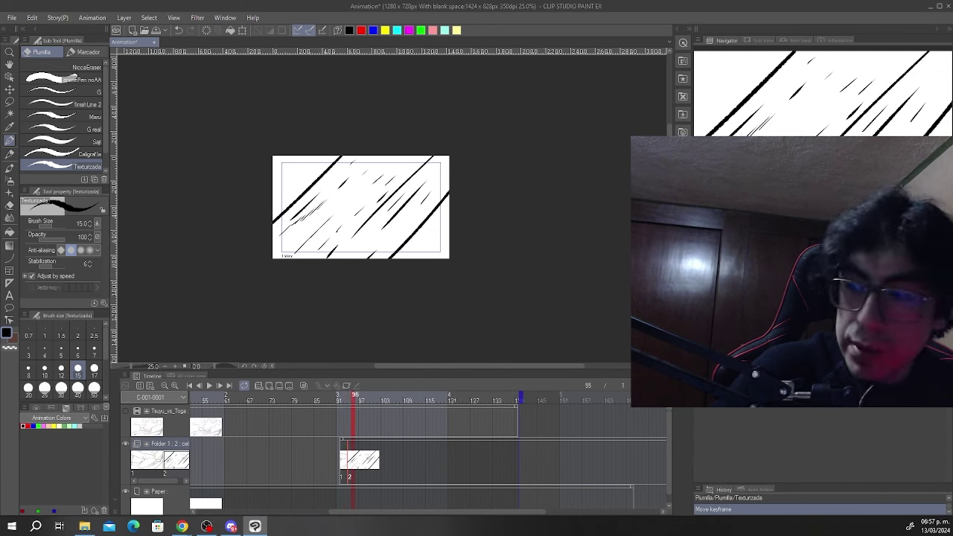
pyautogui.click(125, 411)
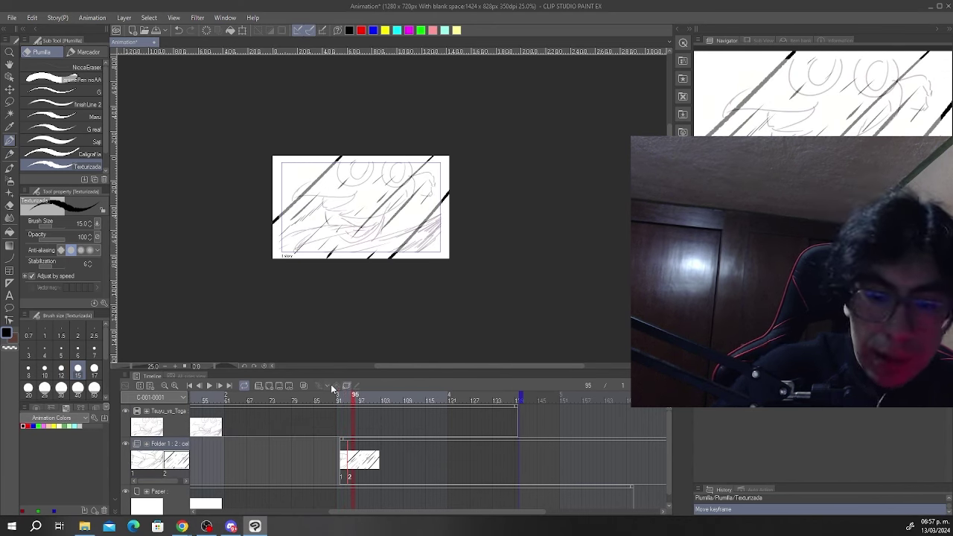
pyautogui.click(271, 385)
pyautogui.moveTo(353, 403)
pyautogui.mouseDown()
pyautogui.moveTo(344, 409)
pyautogui.moveTo(411, 413)
pyautogui.moveTo(333, 410)
pyautogui.mouseUp()
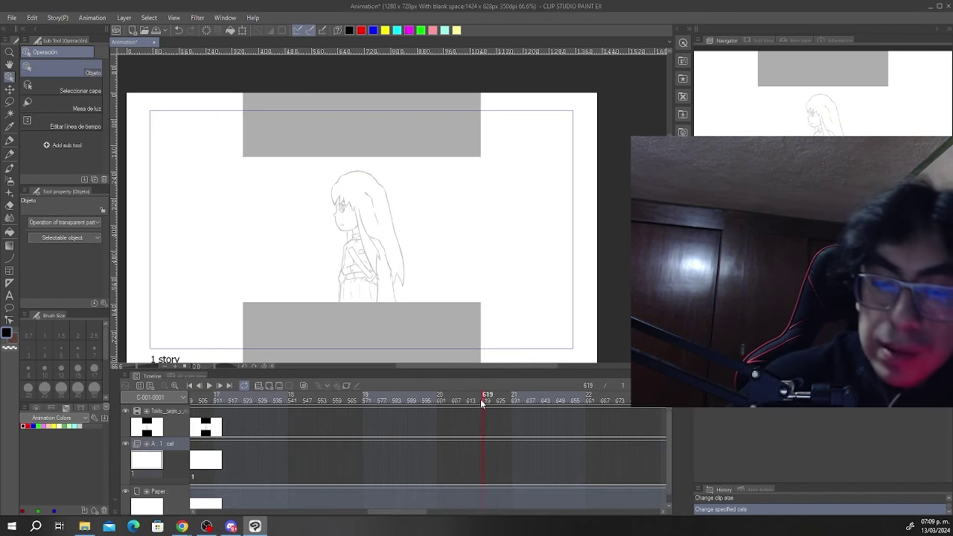
# - Scrub back through the turning-girl animation to frame 605 and choose the animePen noAA pen for drawing
pyautogui.moveTo(481, 399); pyautogui.dragTo(422, 403)
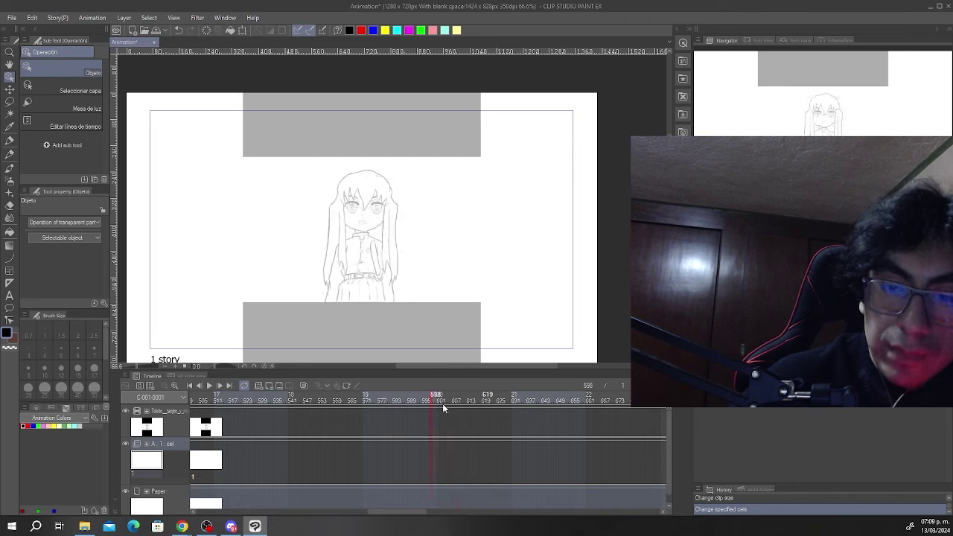
pyautogui.click(447, 403)
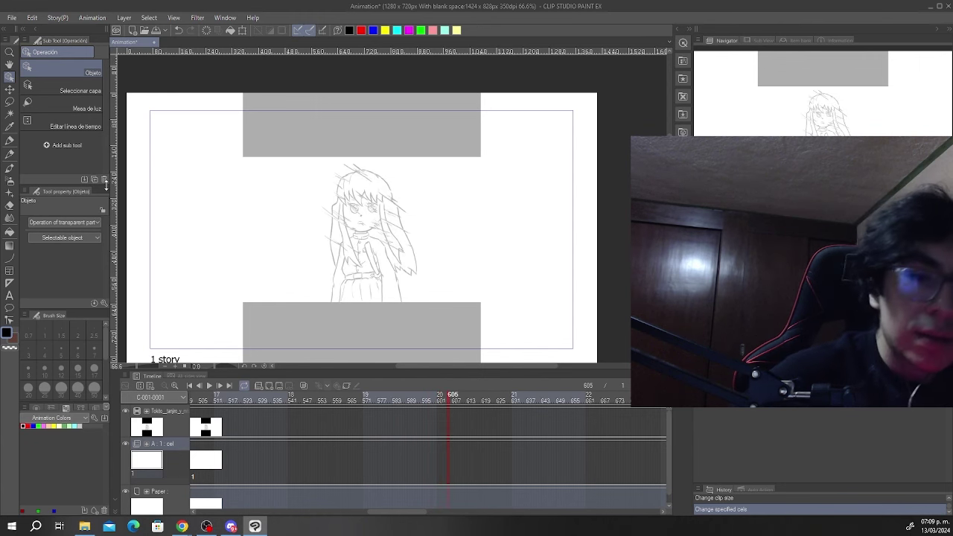
pyautogui.click(10, 141)
# - Try short parallel diagonal strokes over the hair on the right side of the girl's head at size 4, and undo them
pyautogui.scroll(1, 387, 191)
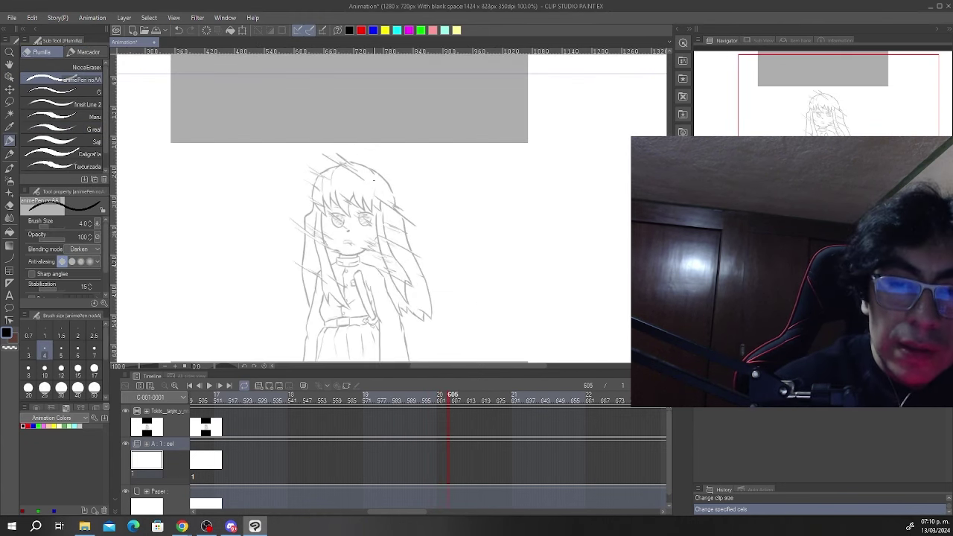
pyautogui.scroll(1, 385, 201)
pyautogui.moveTo(377, 190)
pyautogui.mouseDown()
pyautogui.moveTo(418, 217)
pyautogui.moveTo(411, 206)
pyautogui.mouseUp()
pyautogui.hotkey('ctrl', 'z')
pyautogui.hotkey('ctrl', 'z')
pyautogui.hotkey('ctrl', 'z')
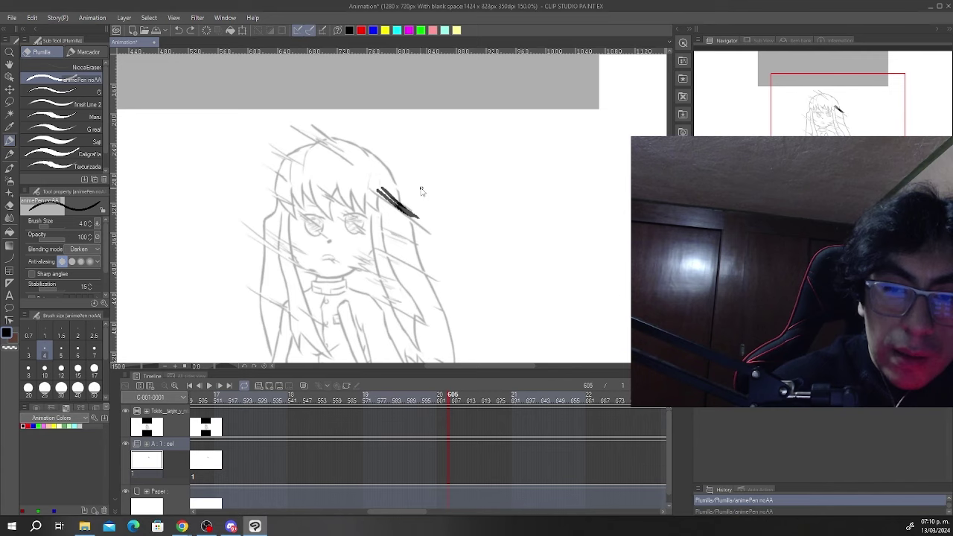
# - Draw thin horizontal speed lines beside the girl's face at frame 603 with the pen at size 2, and return to frame 605
pyautogui.click(443, 402)
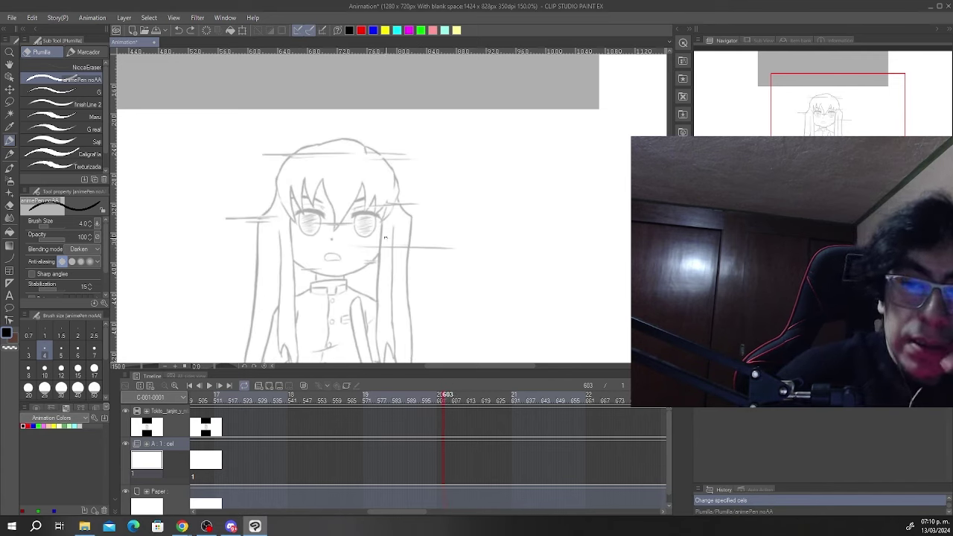
pyautogui.moveTo(360, 248); pyautogui.dragTo(472, 254)
pyautogui.hotkey('ctrl', 'z')
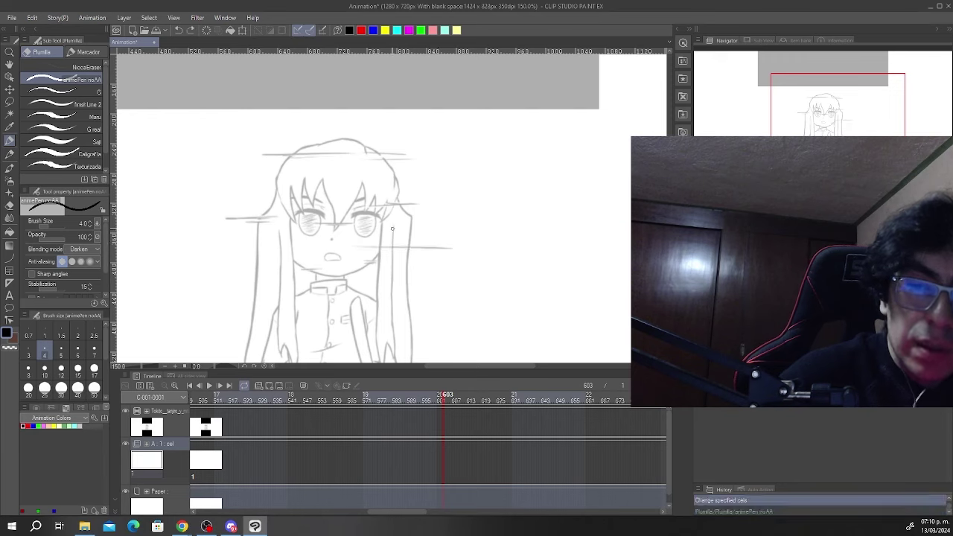
pyautogui.click(78, 335)
pyautogui.moveTo(368, 248); pyautogui.dragTo(447, 251)
pyautogui.hotkey('ctrl', 'z')
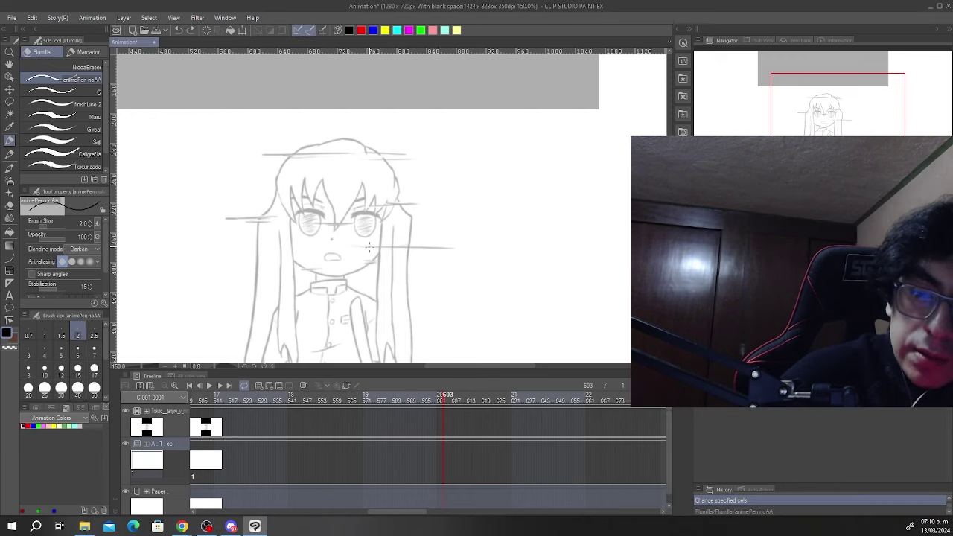
pyautogui.moveTo(365, 245); pyautogui.dragTo(436, 244)
pyautogui.hotkey('ctrl', 'z')
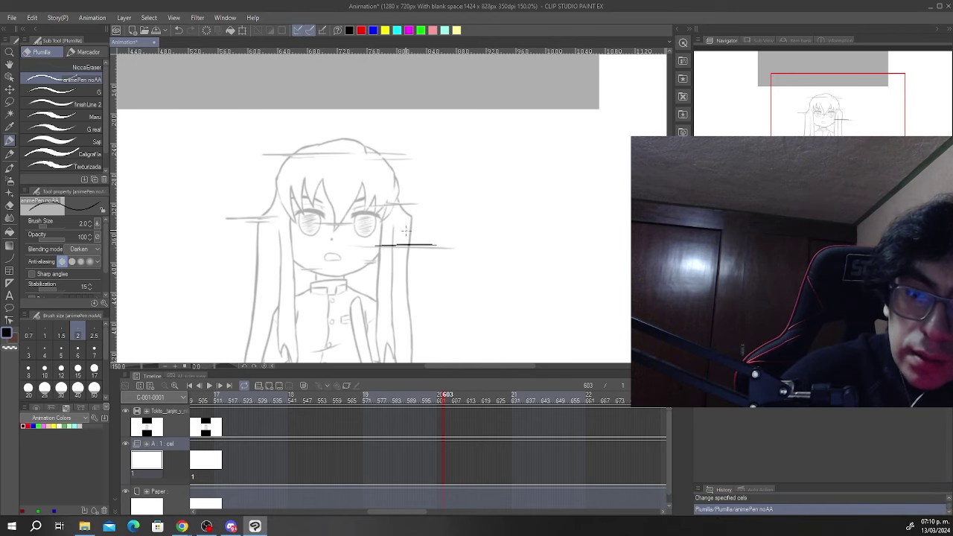
pyautogui.moveTo(381, 231); pyautogui.dragTo(402, 231)
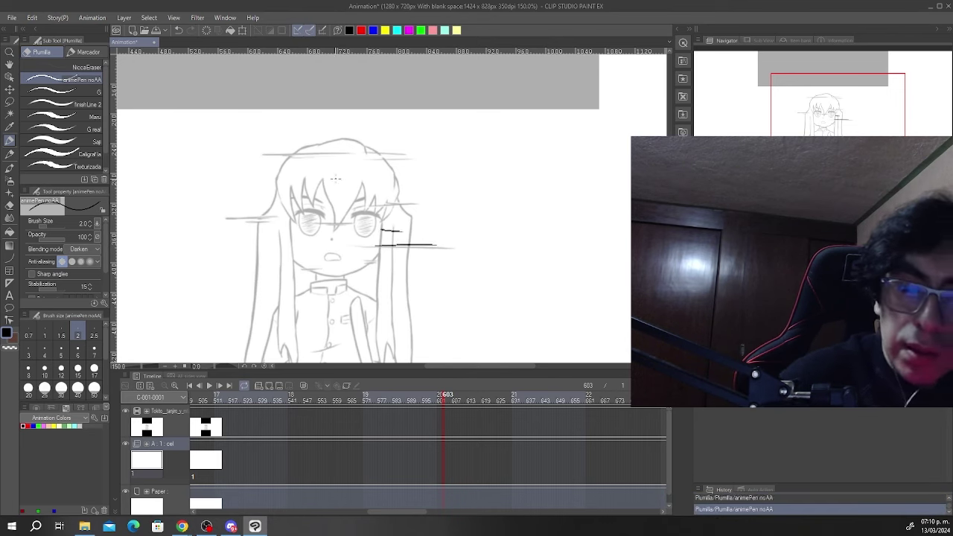
pyautogui.moveTo(445, 400); pyautogui.dragTo(449, 400)
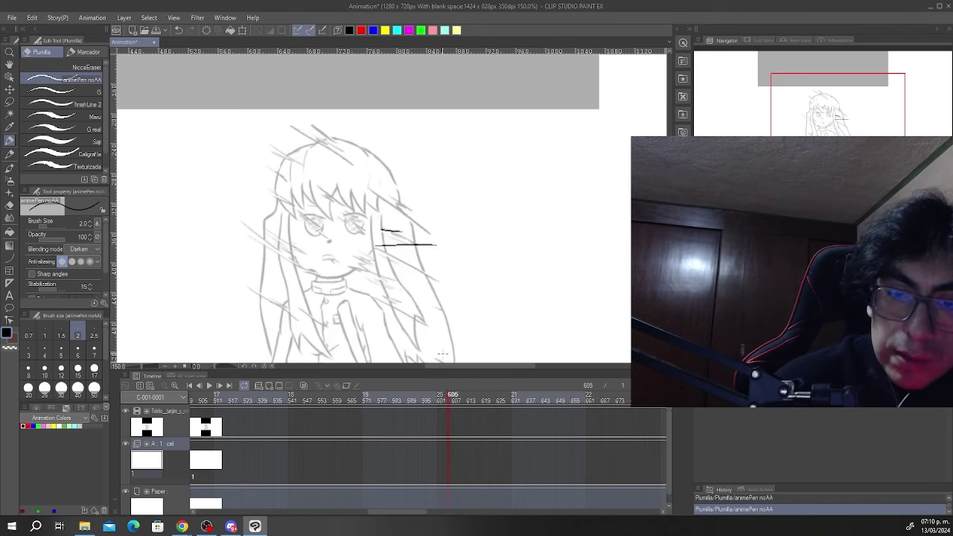
# - Undo the last two pen strokes beside the girl's face
pyautogui.hotkey('ctrl', 'z')
pyautogui.hotkey('ctrl', 'z')
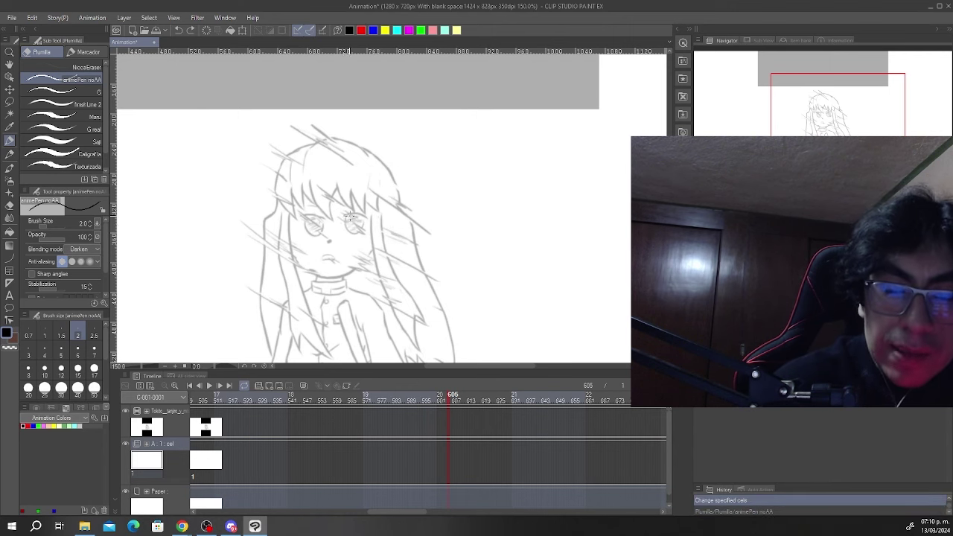
pyautogui.scroll(-3, 349, 217)
pyautogui.scroll(2, 349, 217)
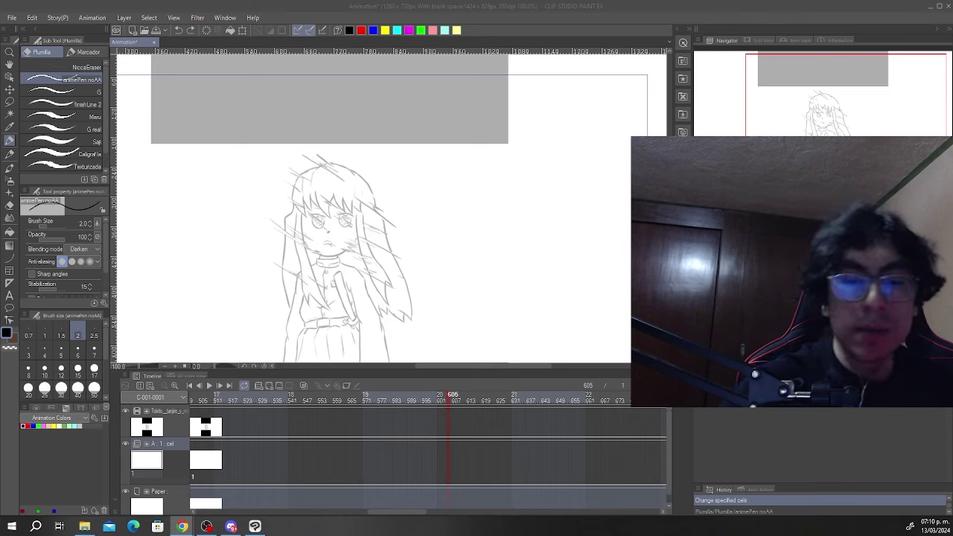
pyautogui.scroll(-2, 372, 237)
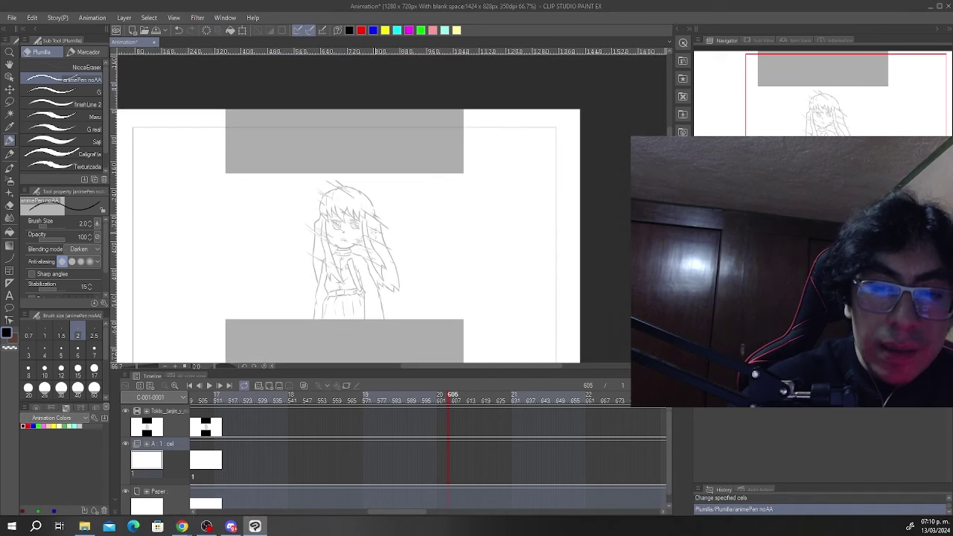
pyautogui.scroll(1, 380, 231)
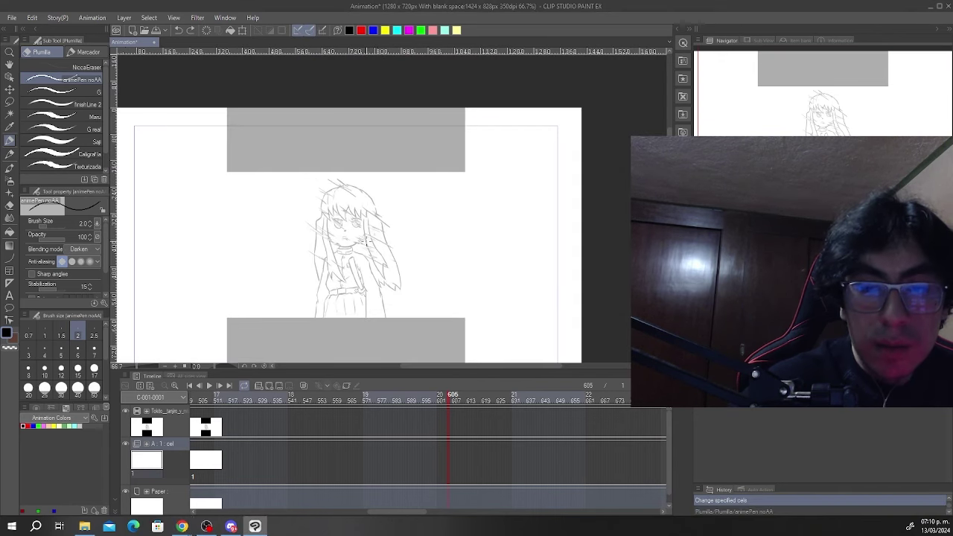
pyautogui.scroll(2, 368, 239)
pyautogui.scroll(-2, 368, 237)
pyautogui.scroll(2, 368, 235)
pyautogui.scroll(-1, 368, 218)
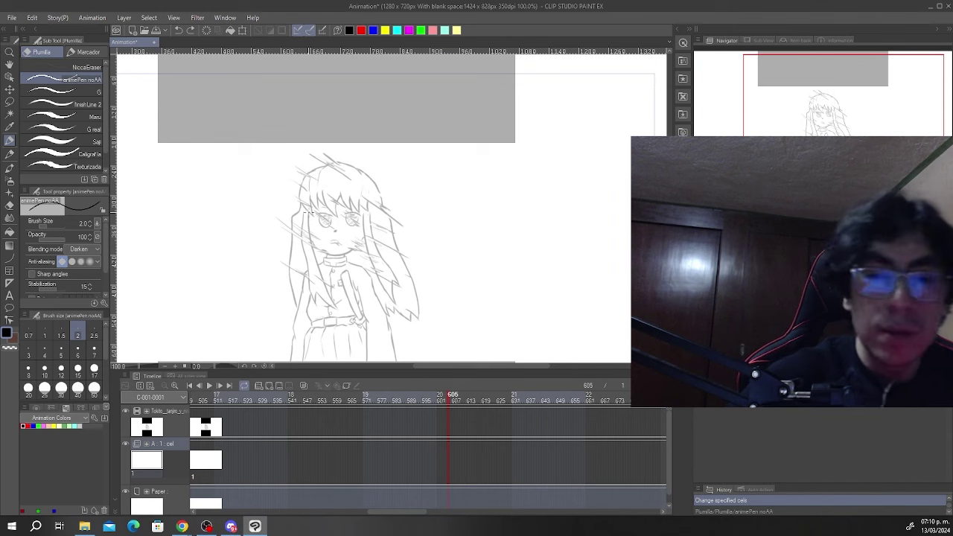
pyautogui.scroll(2, 351, 248)
pyautogui.moveTo(347, 244)
pyautogui.mouseDown()
pyautogui.moveTo(385, 263)
pyautogui.moveTo(364, 249)
pyautogui.mouseUp()
pyautogui.hotkey('ctrl', 'z')
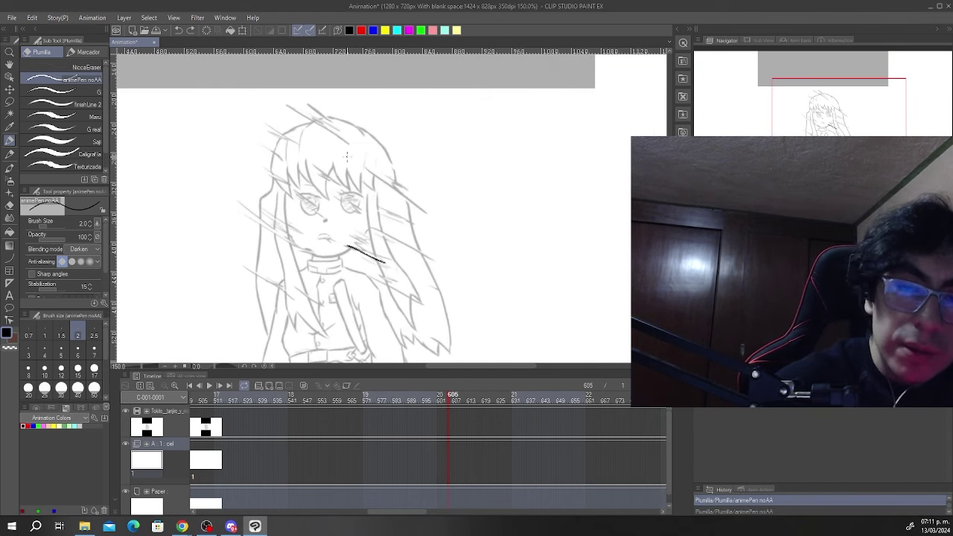
pyautogui.hotkey('ctrl', 'z')
pyautogui.moveTo(285, 199)
pyautogui.mouseDown()
pyautogui.moveTo(286, 231)
pyautogui.moveTo(343, 251)
pyautogui.mouseUp()
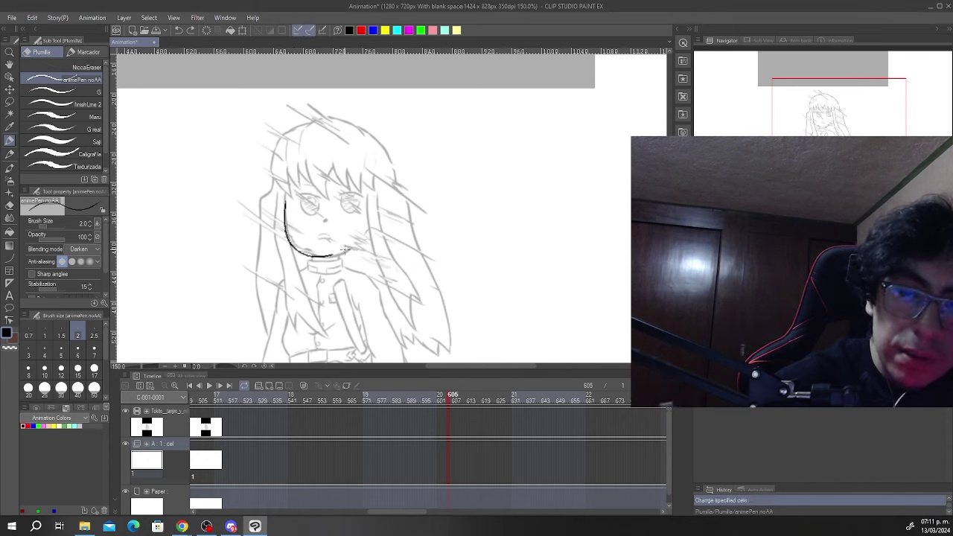
pyautogui.hotkey('ctrl', 'z')
# - Ink the face outline and both eye outlines over the front-view sketch at frame 605
pyautogui.moveTo(289, 192)
pyautogui.mouseDown()
pyautogui.moveTo(291, 232)
pyautogui.moveTo(306, 251)
pyautogui.moveTo(348, 254)
pyautogui.mouseUp()
pyautogui.moveTo(352, 250); pyautogui.dragTo(366, 224)
pyautogui.moveTo(319, 199)
pyautogui.mouseDown()
pyautogui.moveTo(300, 196)
pyautogui.moveTo(319, 197)
pyautogui.moveTo(322, 216)
pyautogui.moveTo(273, 203)
pyautogui.mouseUp()
pyautogui.scroll(3, 320, 198)
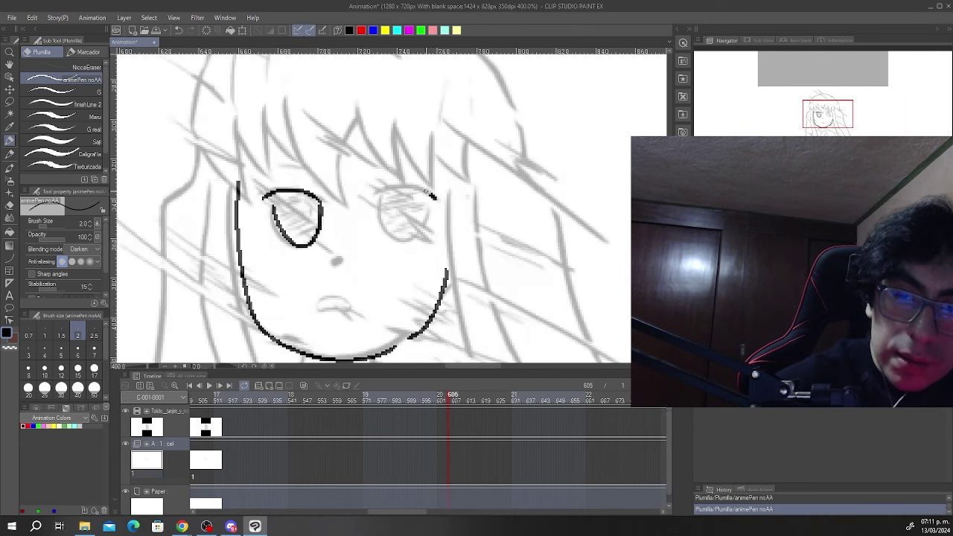
pyautogui.moveTo(427, 192)
pyautogui.mouseDown()
pyautogui.moveTo(379, 192)
pyautogui.moveTo(383, 220)
pyautogui.moveTo(416, 236)
pyautogui.moveTo(431, 186)
pyautogui.mouseUp()
pyautogui.scroll(-4, 431, 184)
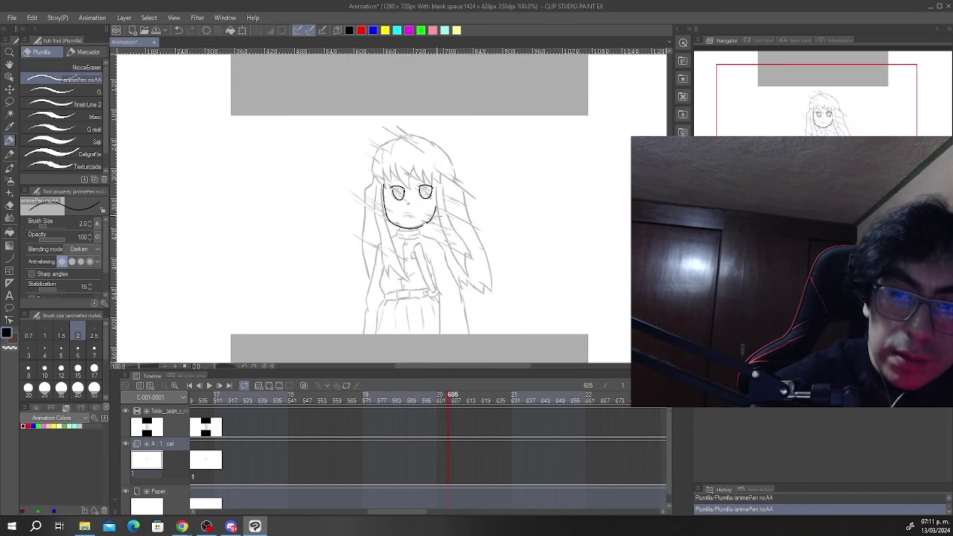
pyautogui.scroll(2, 434, 216)
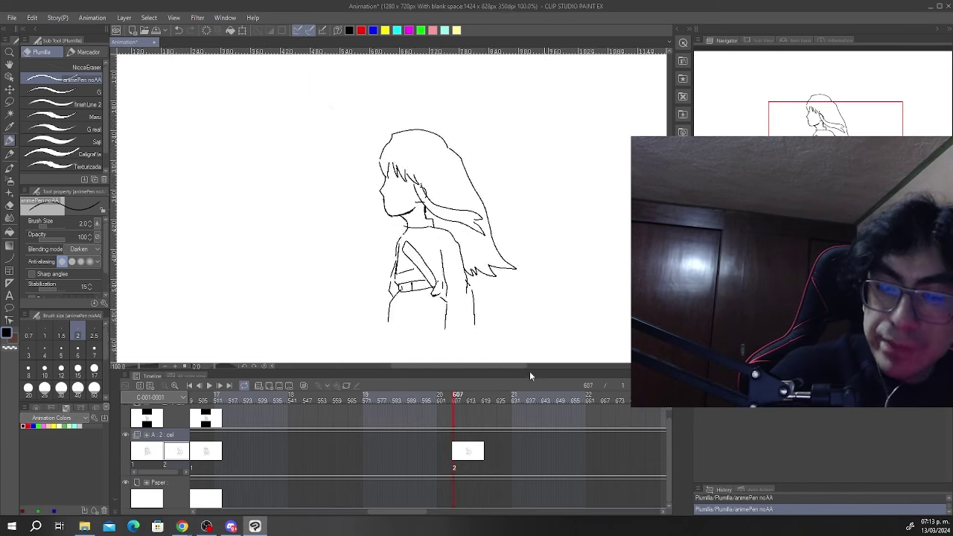
# - Flip repeatedly between frames 606 and 607 to compare the front-view and profile drawings
pyautogui.scroll(-2, 529, 371)
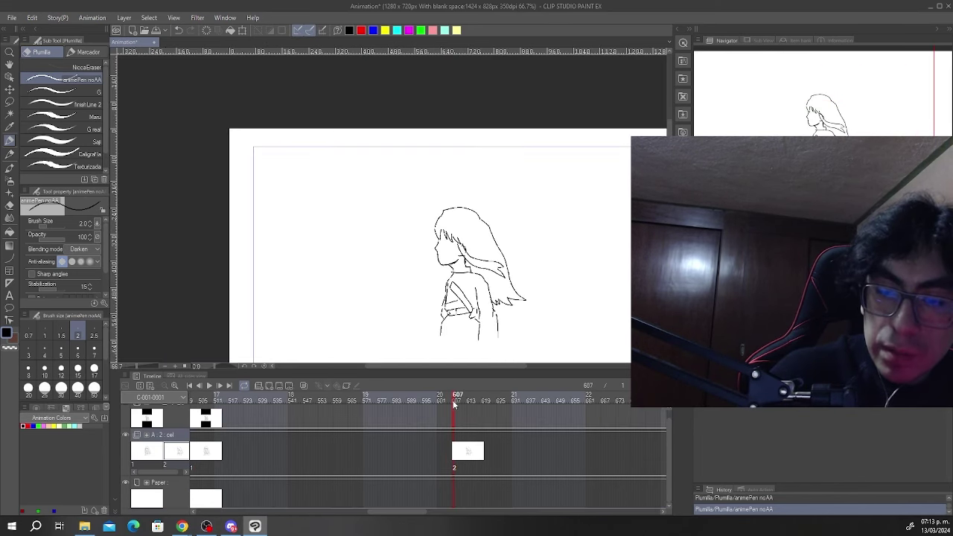
pyautogui.press('Left')
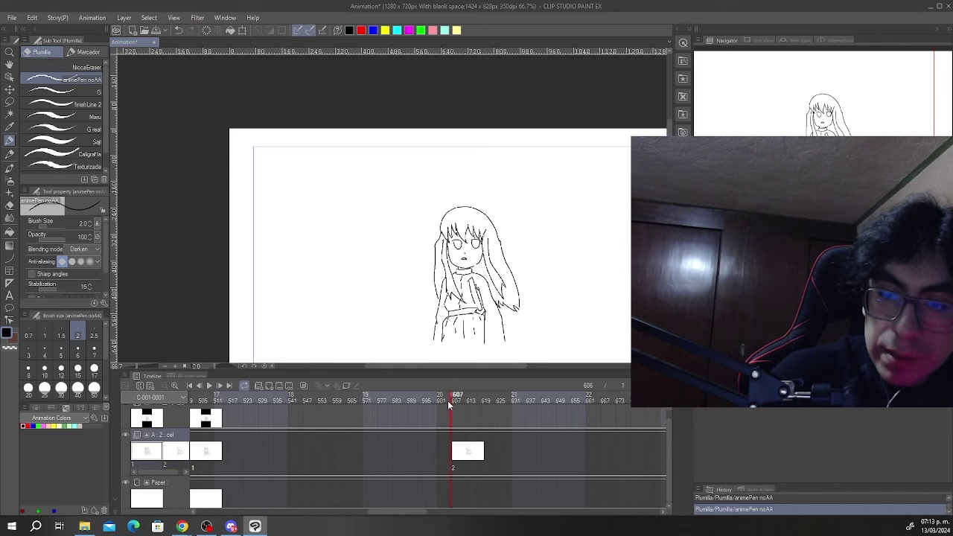
pyautogui.click(455, 400)
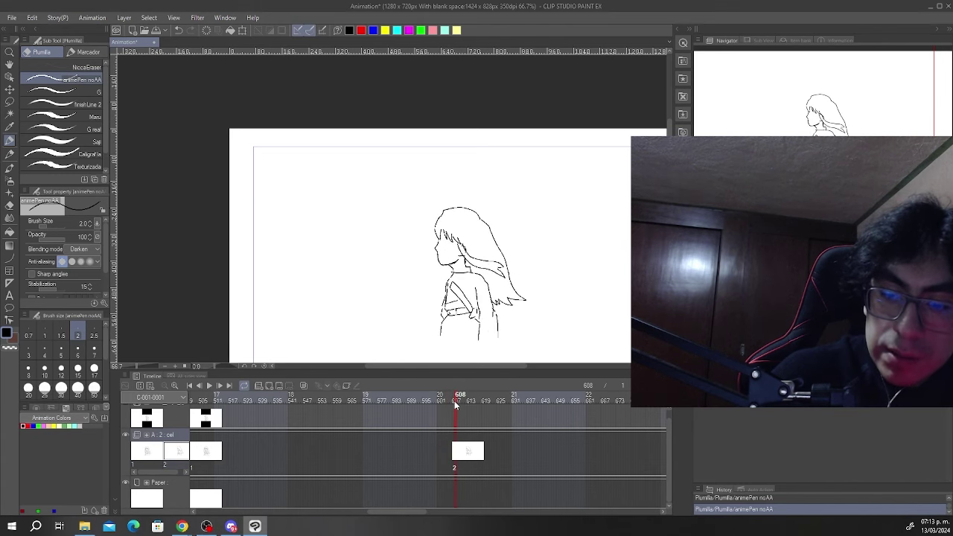
pyautogui.scroll(1, 533, 305)
pyautogui.press('Left')
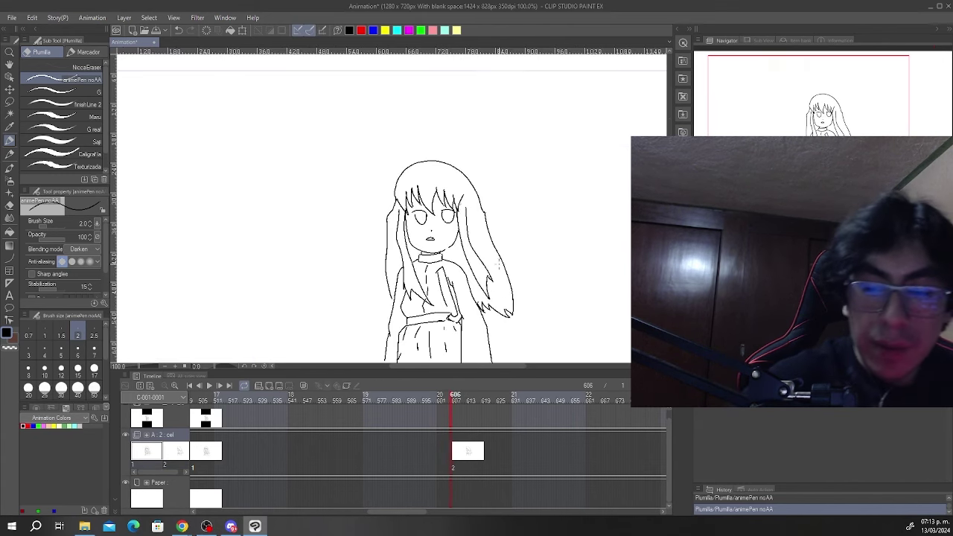
pyautogui.press('Right')
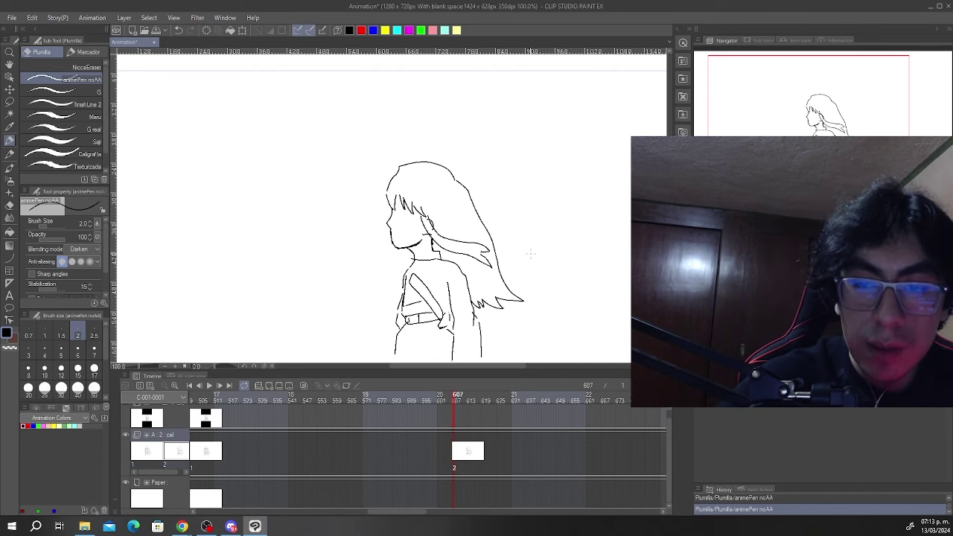
pyautogui.press('Left')
pyautogui.press('Right')
pyautogui.moveTo(573, 267); pyautogui.dragTo(538, 258)
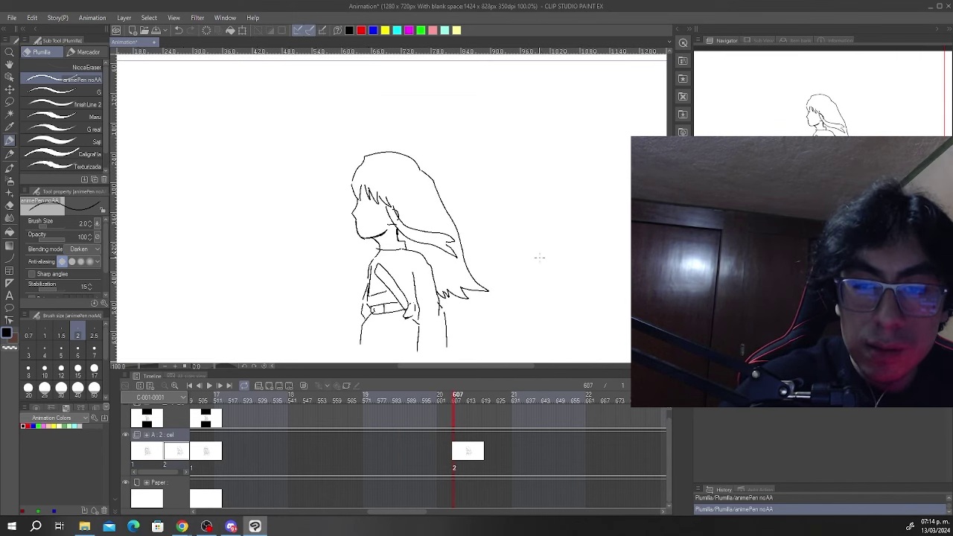
pyautogui.press('Left')
pyautogui.press('Right')
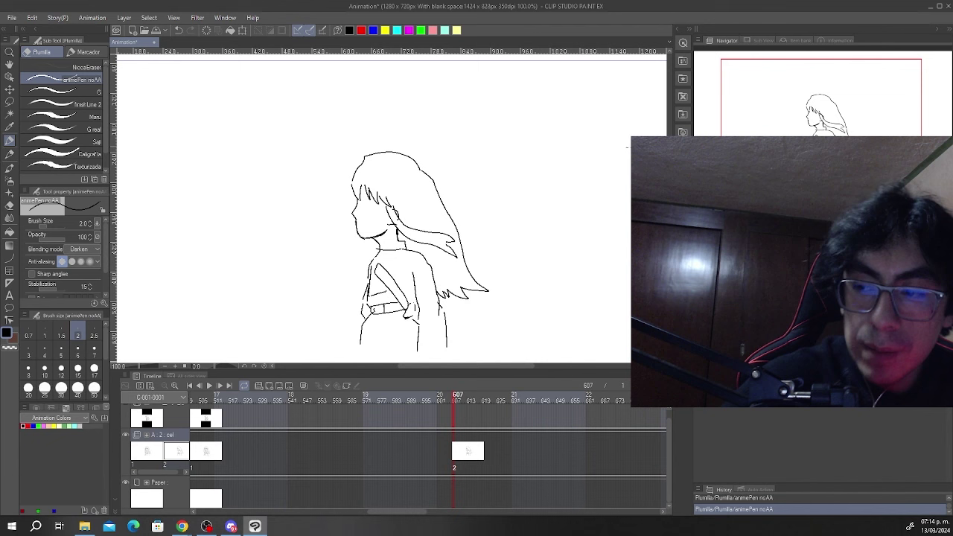
# - Show the rough sketch and ink the eye of the profile drawing on cel 2 at frame 607
pyautogui.click(700, 320)
pyautogui.scroll(5, 365, 205)
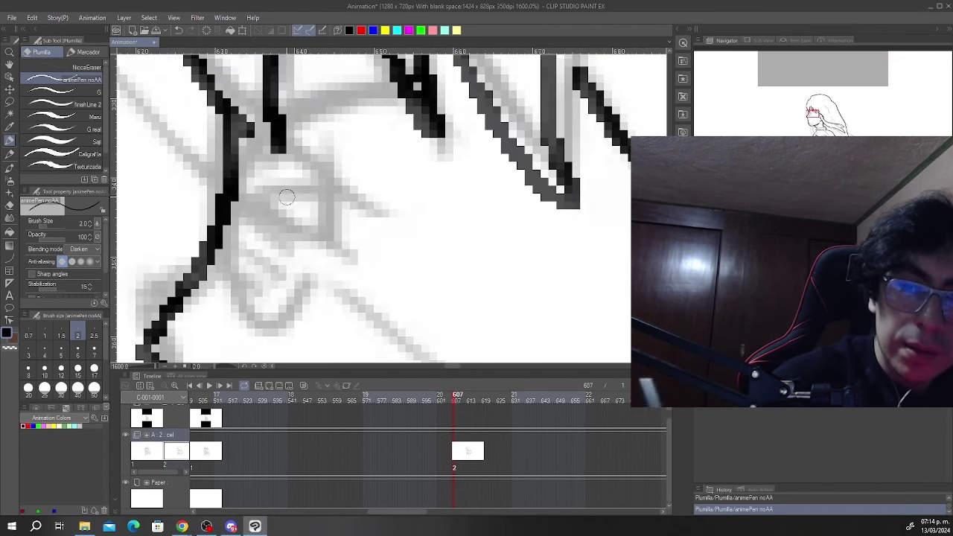
pyautogui.scroll(-1, 286, 193)
pyautogui.moveTo(262, 197); pyautogui.dragTo(312, 205)
pyautogui.hotkey('ctrl', 'z')
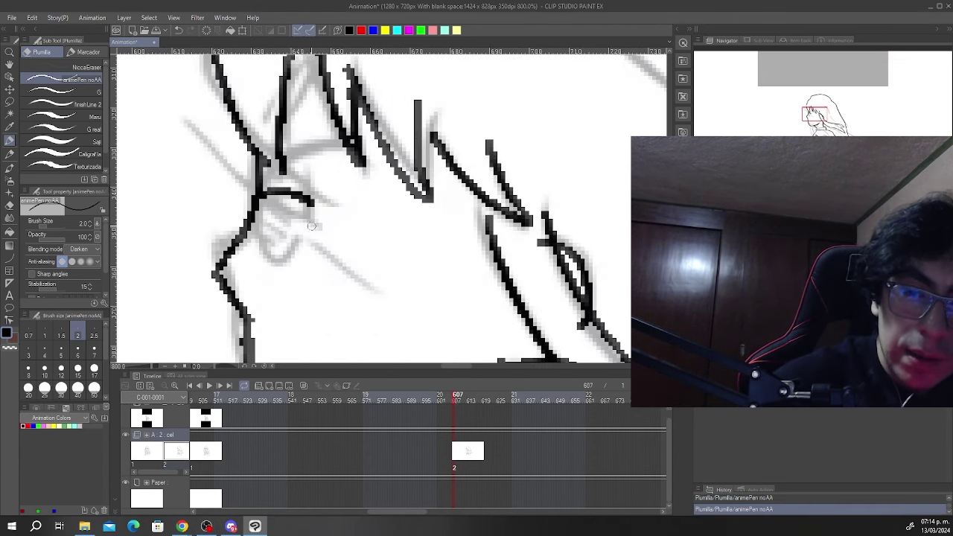
pyautogui.moveTo(311, 238); pyautogui.dragTo(258, 270)
pyautogui.hotkey('ctrl', 'z')
pyautogui.moveTo(308, 244)
pyautogui.mouseDown()
pyautogui.moveTo(256, 264)
pyautogui.moveTo(288, 260)
pyautogui.moveTo(266, 261)
pyautogui.mouseUp()
pyautogui.hotkey('ctrl', 'z')
pyautogui.moveTo(273, 197)
pyautogui.mouseDown()
pyautogui.moveTo(288, 257)
pyautogui.moveTo(310, 205)
pyautogui.mouseUp()
# - Check the profile drawing with its eye by flipping between it and the preceding front-view frame
pyautogui.scroll(-8, 493, 202)
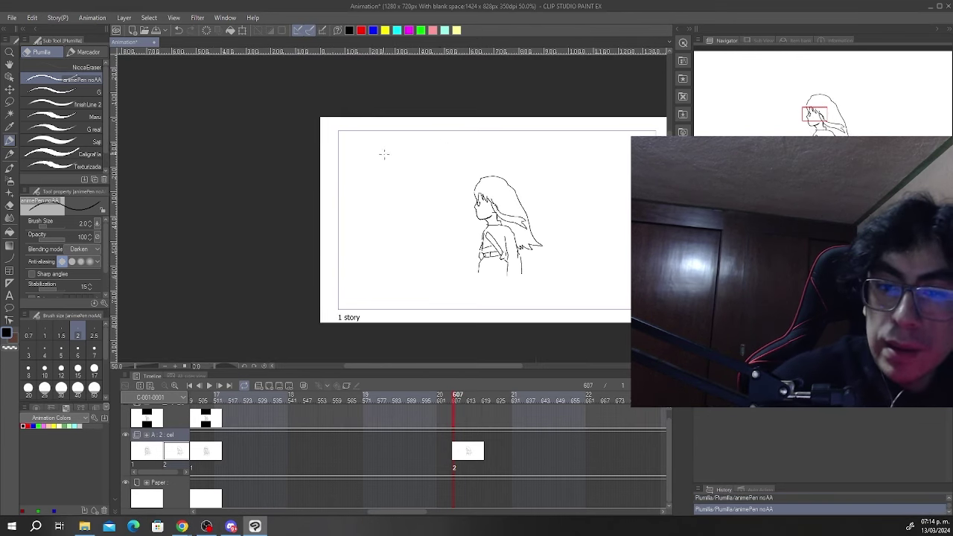
pyautogui.scroll(-1, 514, 149)
pyautogui.scroll(2, 551, 164)
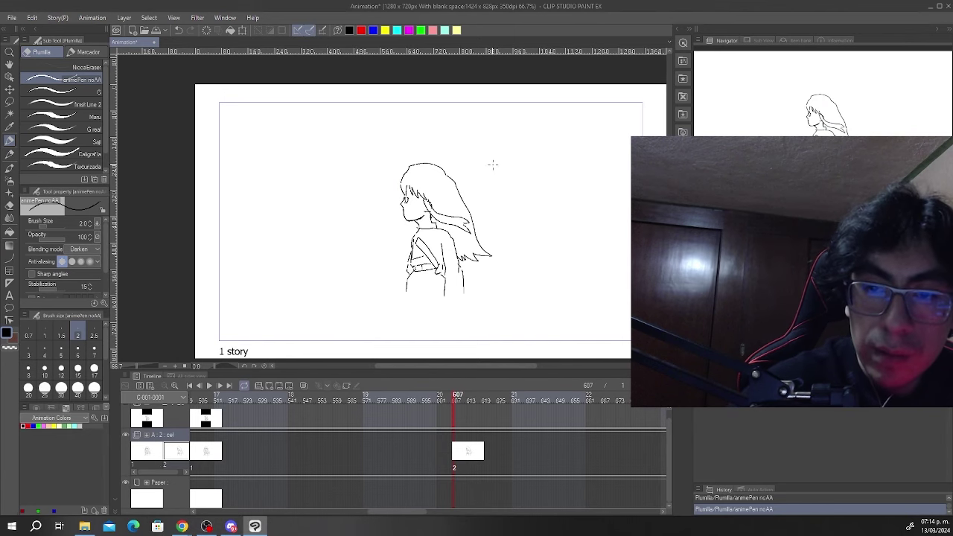
pyautogui.press('Left')
pyautogui.press('Right')
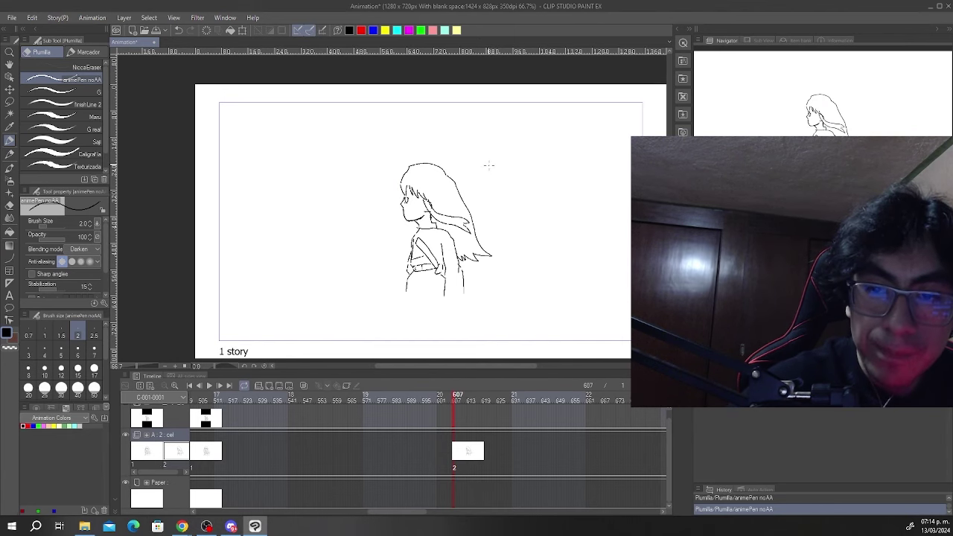
pyautogui.press('Left')
pyautogui.press('Right')
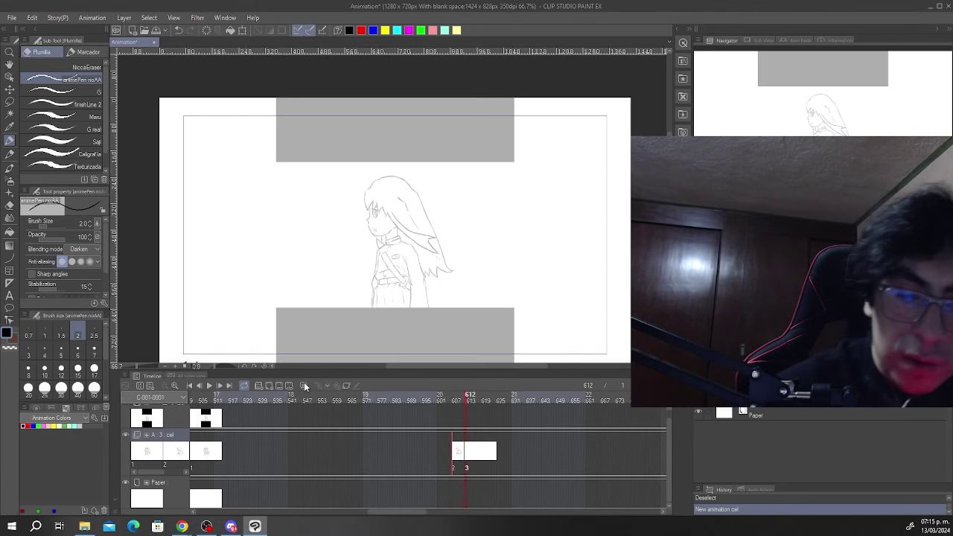
# - Turn on onion skin and ink the nose contour and the eye over the sketch on cel 3 at frame 612
pyautogui.click(304, 385)
pyautogui.scroll(5, 381, 212)
pyautogui.moveTo(304, 184); pyautogui.dragTo(298, 264)
pyautogui.moveTo(341, 199)
pyautogui.mouseDown()
pyautogui.moveTo(317, 195)
pyautogui.moveTo(307, 235)
pyautogui.moveTo(324, 248)
pyautogui.mouseUp()
pyautogui.moveTo(339, 199)
pyautogui.mouseDown()
pyautogui.moveTo(335, 242)
pyautogui.moveTo(325, 248)
pyautogui.mouseUp()
pyautogui.scroll(-4, 335, 183)
pyautogui.scroll(1, 416, 200)
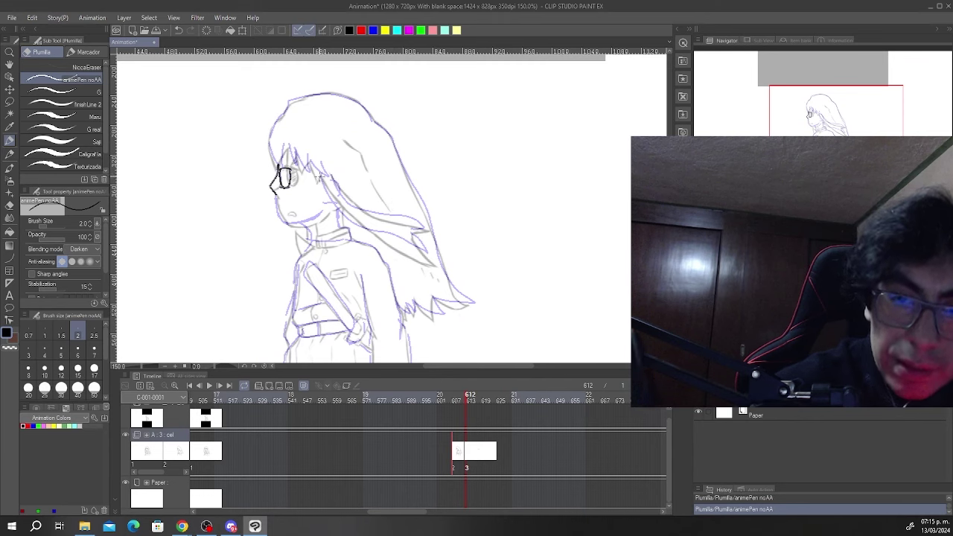
# - Ink the hair on cel 3: the lock behind the cheek, the jagged tips and the outer contour over the head
pyautogui.moveTo(321, 177)
pyautogui.mouseDown()
pyautogui.moveTo(386, 255)
pyautogui.moveTo(396, 277)
pyautogui.mouseUp()
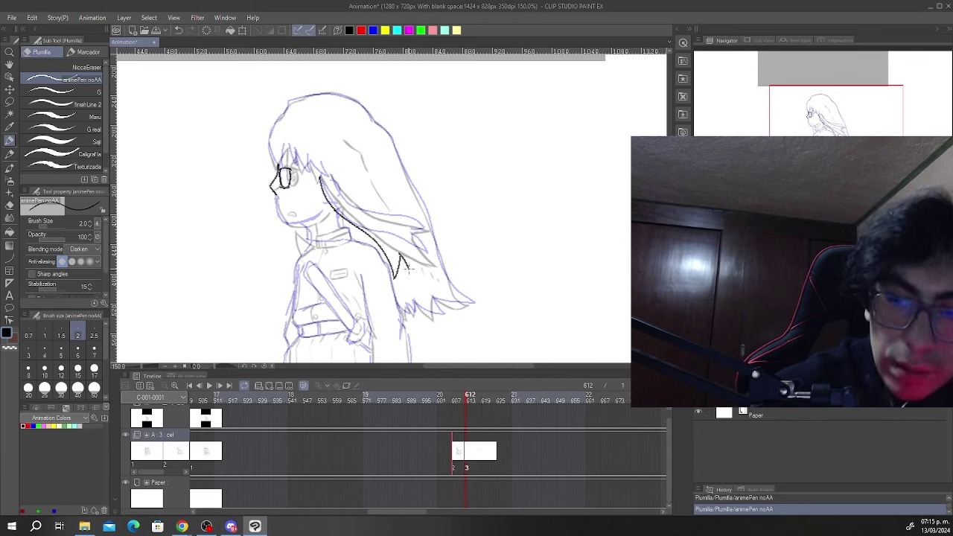
pyautogui.scroll(-2, 344, 159)
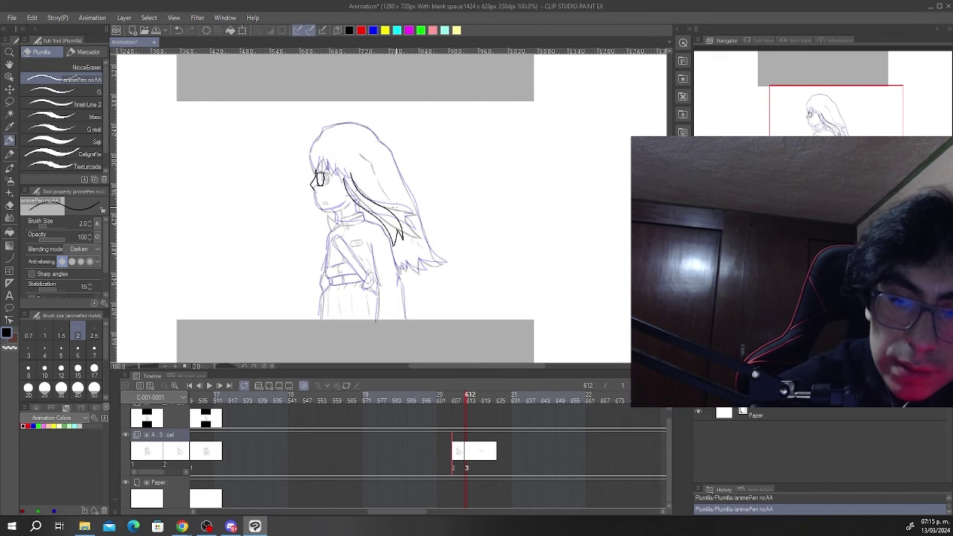
pyautogui.scroll(3, 344, 158)
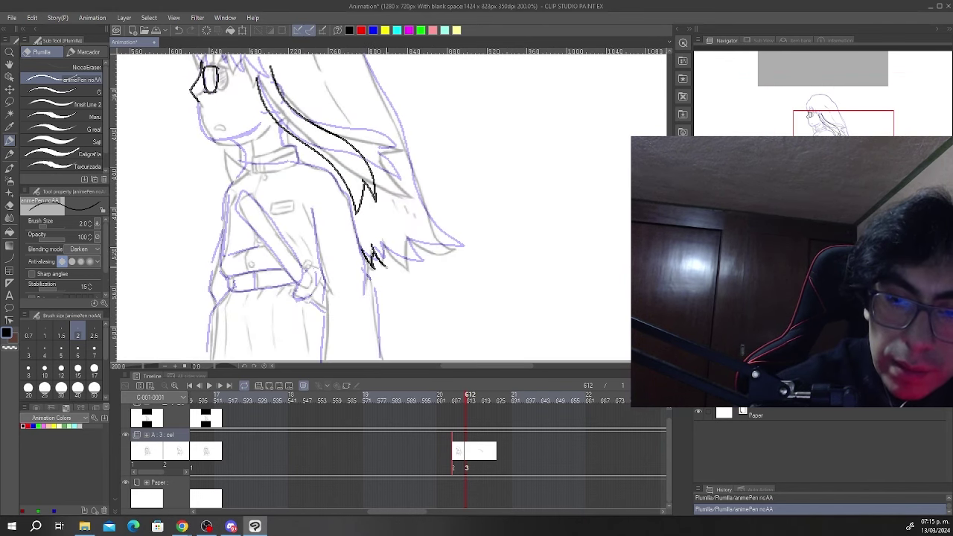
pyautogui.hotkey('ctrl', 'z')
pyautogui.moveTo(380, 241); pyautogui.dragTo(414, 271)
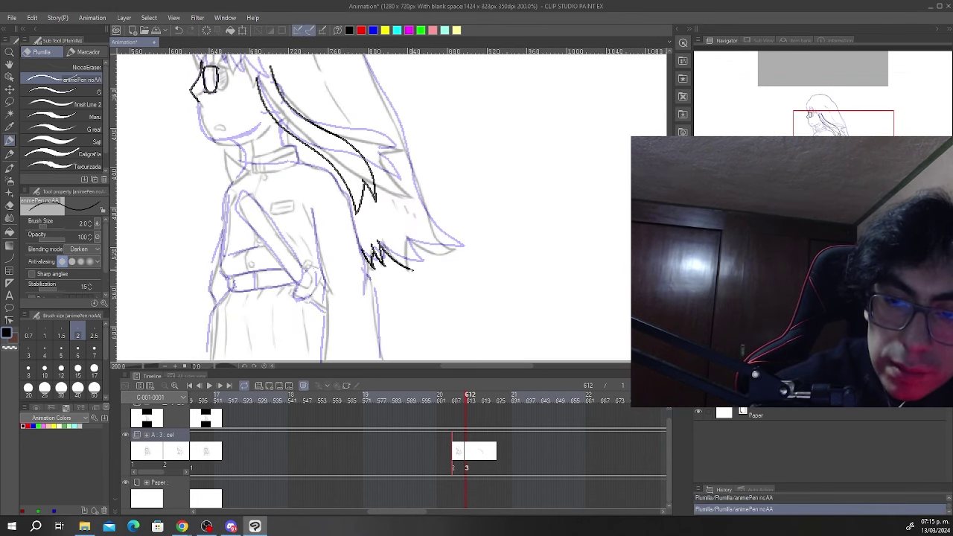
pyautogui.scroll(-3, 417, 183)
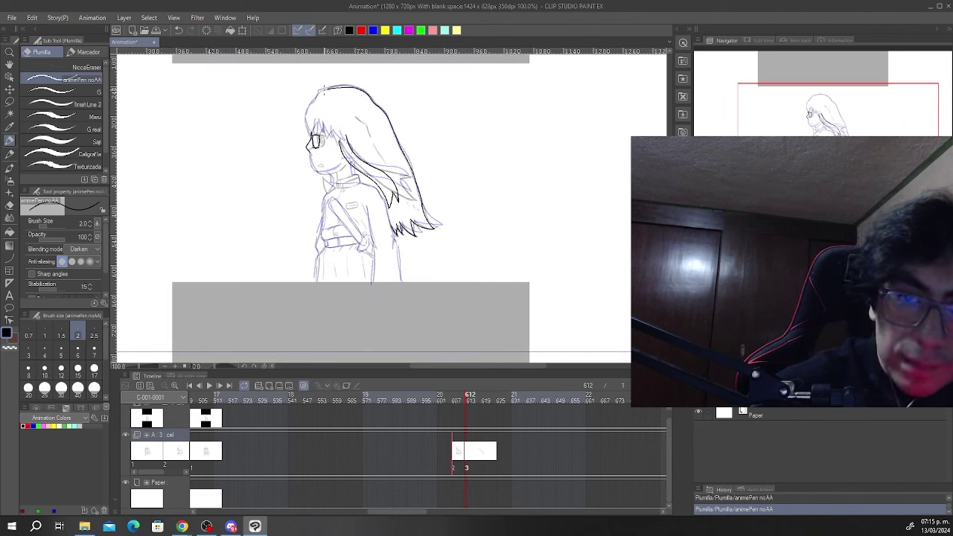
pyautogui.moveTo(324, 91); pyautogui.dragTo(309, 135)
# - Turn off onion skin and compare cel 3 with the preceding frame
pyautogui.click(304, 386)
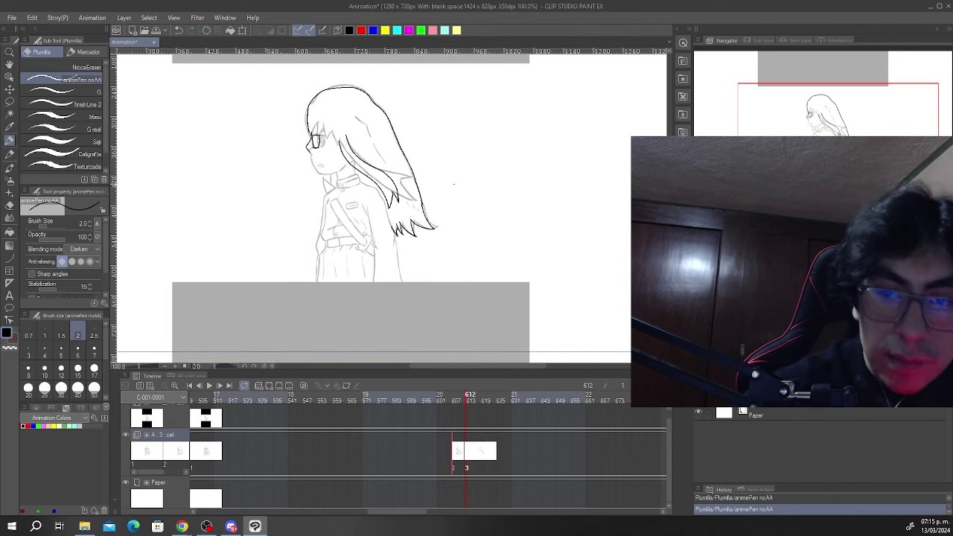
pyautogui.press('Left')
pyautogui.press('Right')
# - Add a new animation cel at frame 615 and turn on onion skin
pyautogui.press('Right')
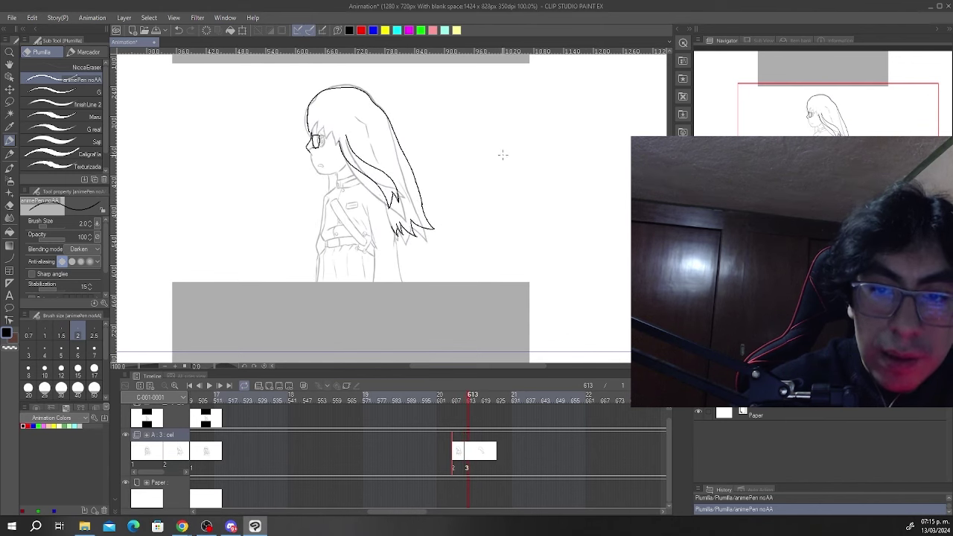
pyautogui.press('Right')
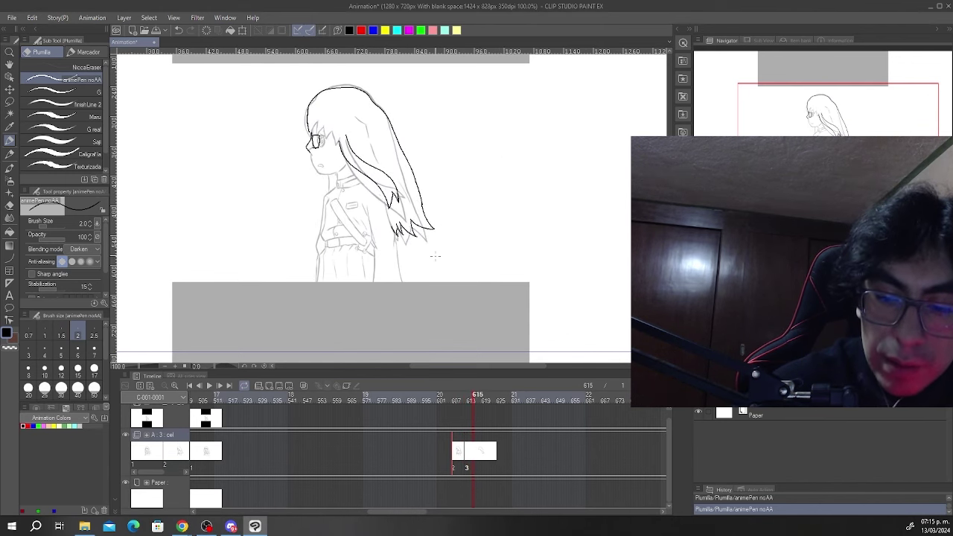
pyautogui.click(271, 386)
pyautogui.click(304, 386)
# - Ink the nose contour and the eye over the rough sketch on cel 4 at frame 615
pyautogui.scroll(4, 324, 129)
pyautogui.moveTo(277, 148)
pyautogui.mouseDown()
pyautogui.moveTo(253, 201)
pyautogui.moveTo(268, 221)
pyautogui.mouseUp()
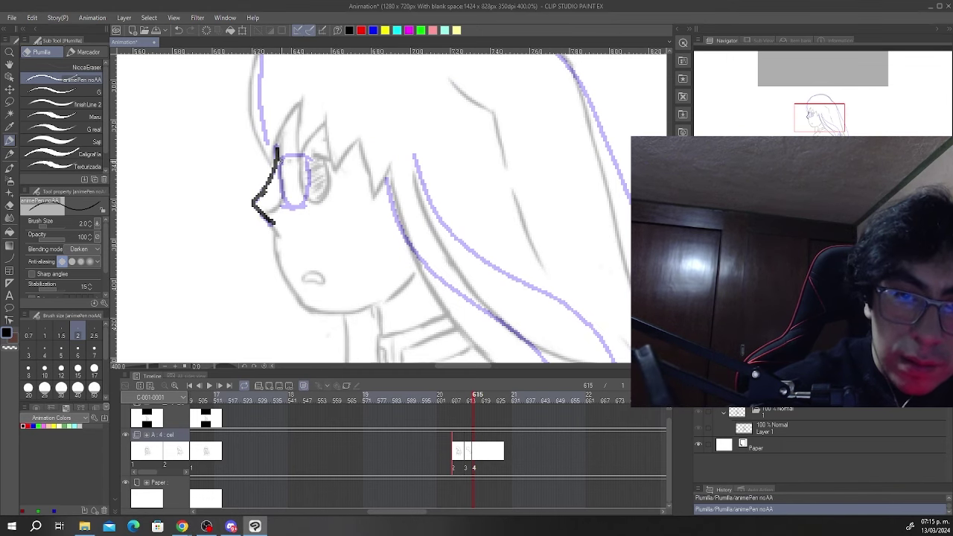
pyautogui.moveTo(307, 157)
pyautogui.mouseDown()
pyautogui.moveTo(280, 161)
pyautogui.moveTo(279, 190)
pyautogui.moveTo(305, 195)
pyautogui.moveTo(307, 158)
pyautogui.mouseUp()
pyautogui.scroll(-6, 314, 115)
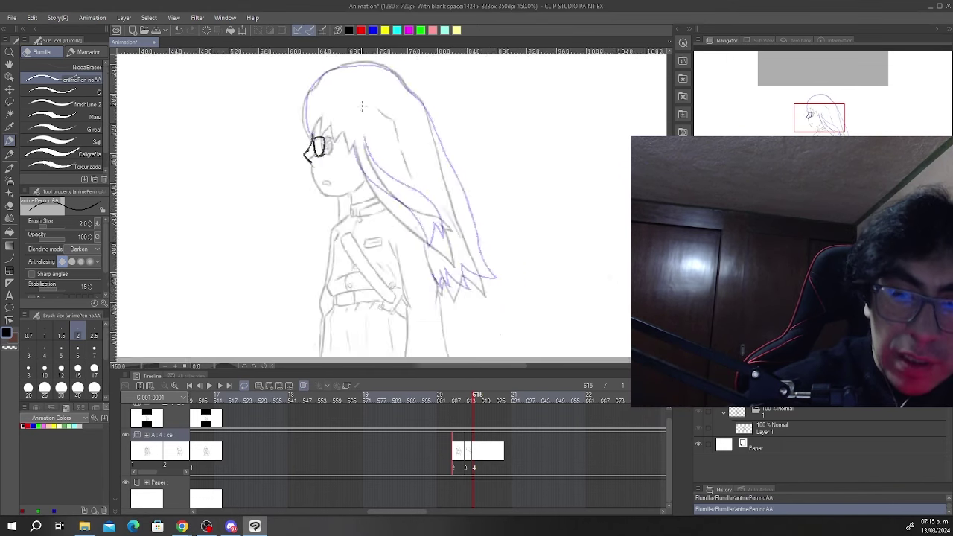
# - Ink the hair on cel 4: the hanging lock behind the cheek, the jagged tips and the outer contour over the head
pyautogui.scroll(2, 315, 114)
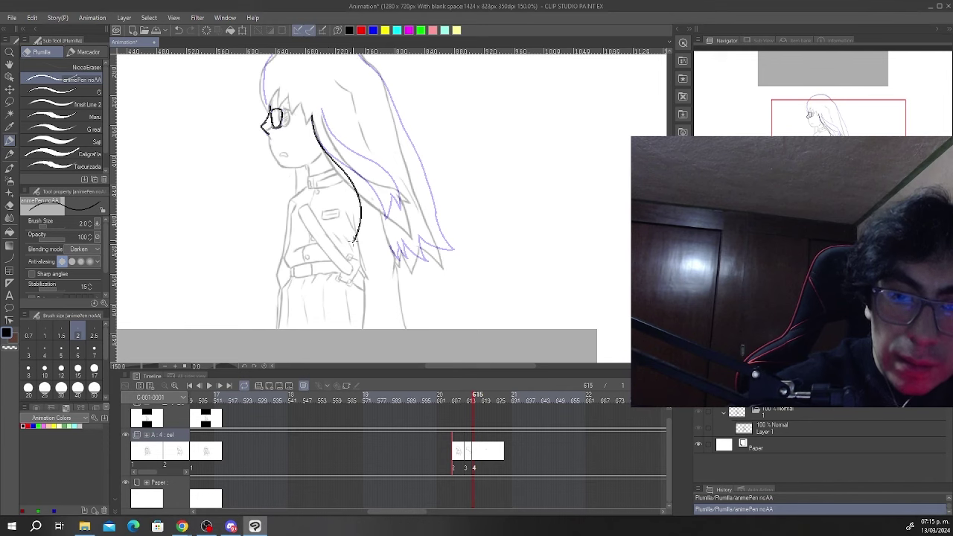
pyautogui.hotkey('ctrl', 'z')
pyautogui.moveTo(347, 217); pyautogui.dragTo(355, 195)
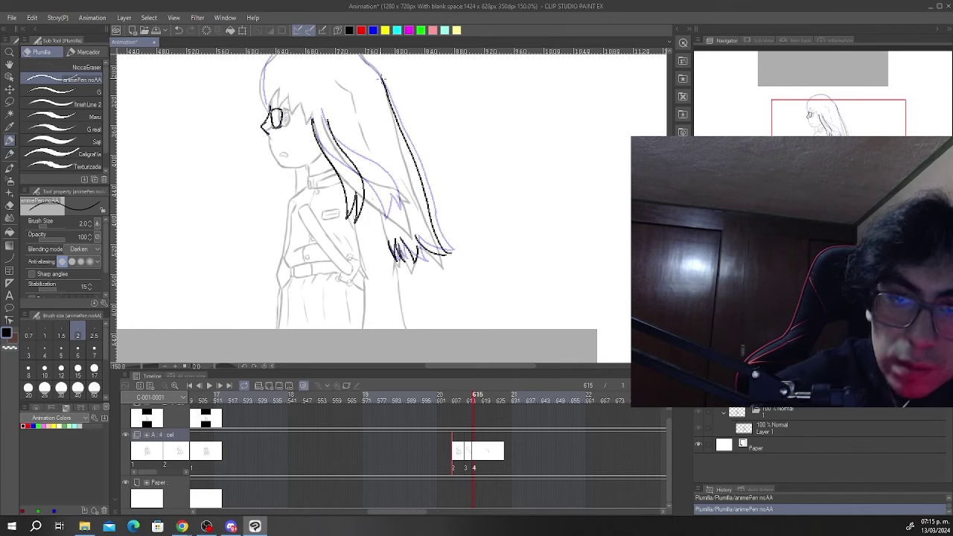
pyautogui.scroll(-2, 381, 78)
pyautogui.scroll(3, 382, 78)
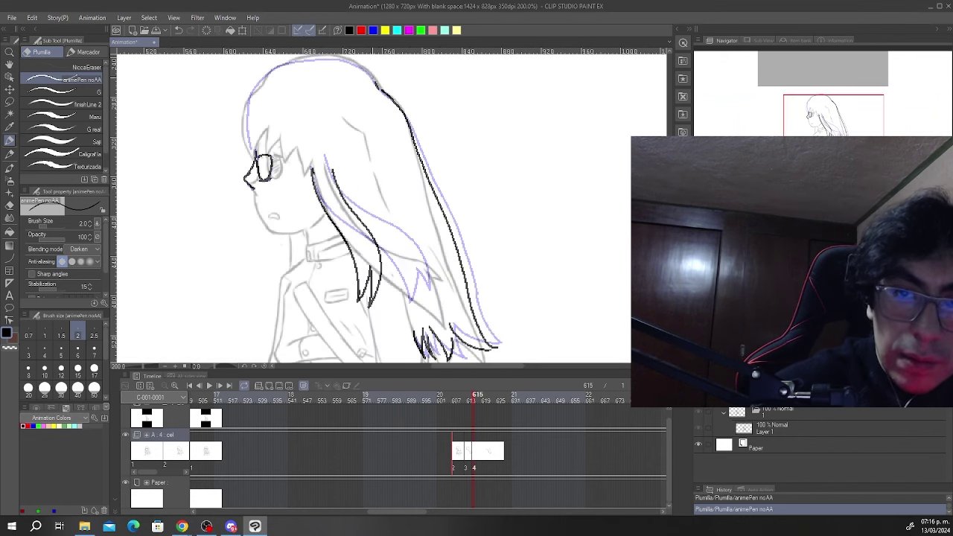
pyautogui.moveTo(324, 58)
pyautogui.mouseDown()
pyautogui.moveTo(264, 68)
pyautogui.moveTo(255, 152)
pyautogui.mouseUp()
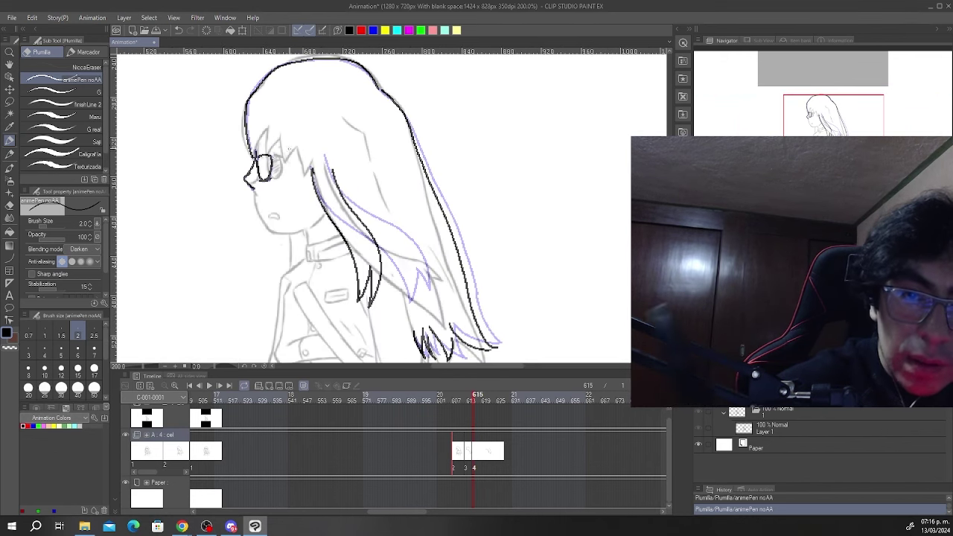
# - Turn off onion skin and scrub the timeline to compare cel 4 with cels 2 and 3
pyautogui.scroll(-1, 315, 175)
pyautogui.click(303, 386)
pyautogui.scroll(-3, 460, 154)
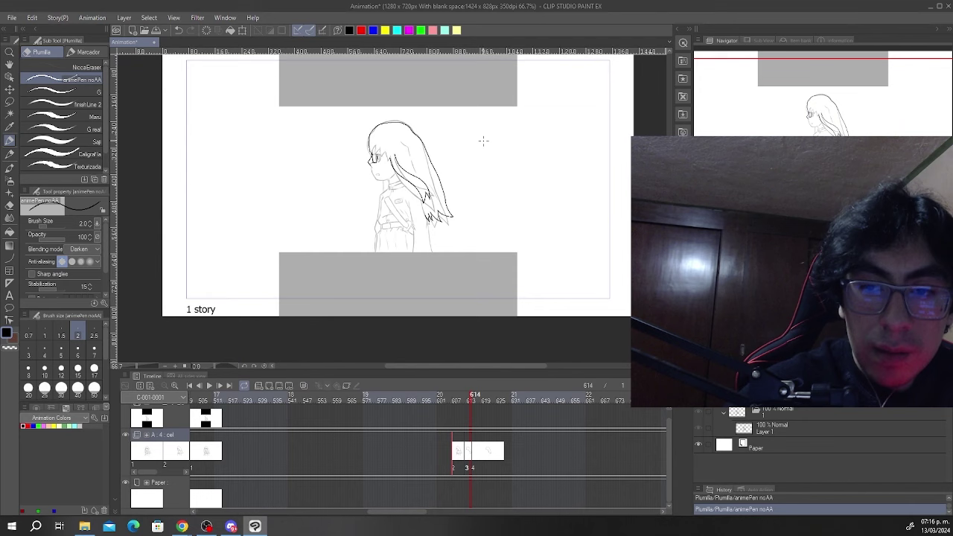
pyautogui.moveTo(470, 398); pyautogui.dragTo(459, 399)
pyautogui.click(463, 402)
pyautogui.click(475, 399)
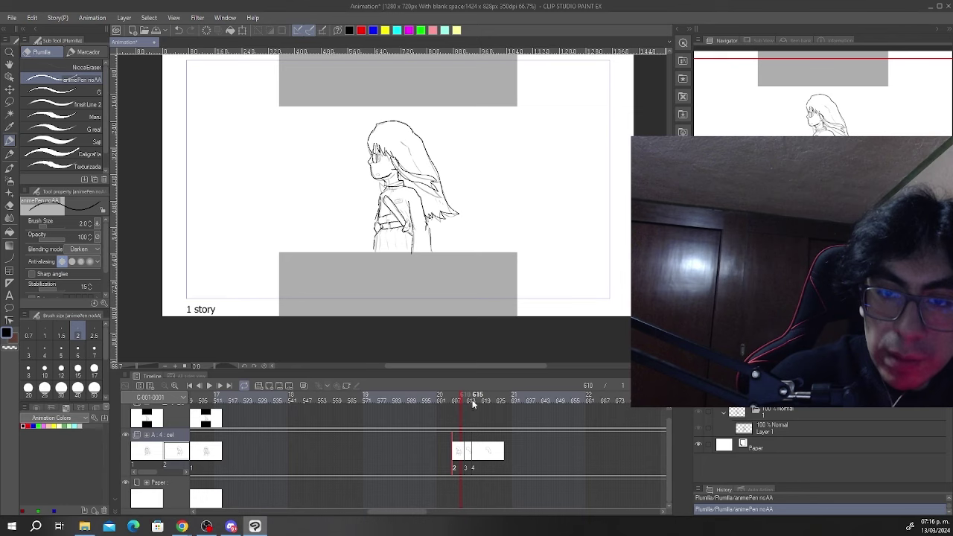
pyautogui.click(472, 400)
pyautogui.click(466, 399)
pyautogui.moveTo(467, 400); pyautogui.dragTo(474, 398)
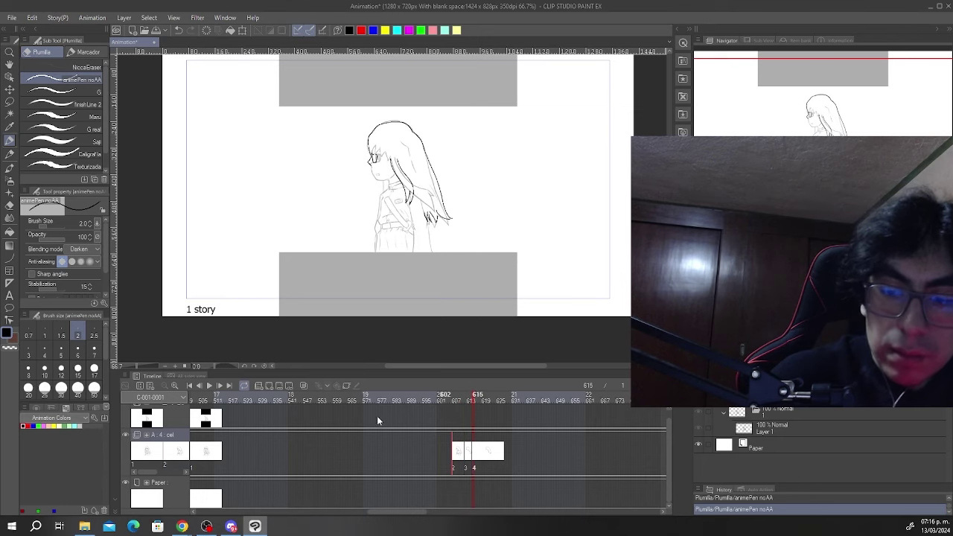
# - Play back the head turn from frame 602 to check the motion
pyautogui.click(440, 400)
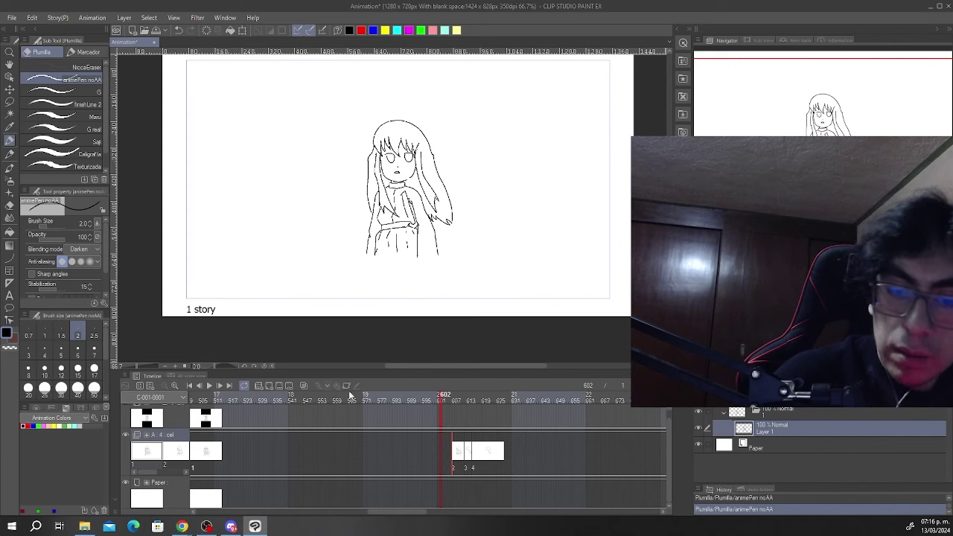
pyautogui.hotkey('ctrl', '-')
pyautogui.hotkey('ctrl', '-')
pyautogui.click(209, 385)
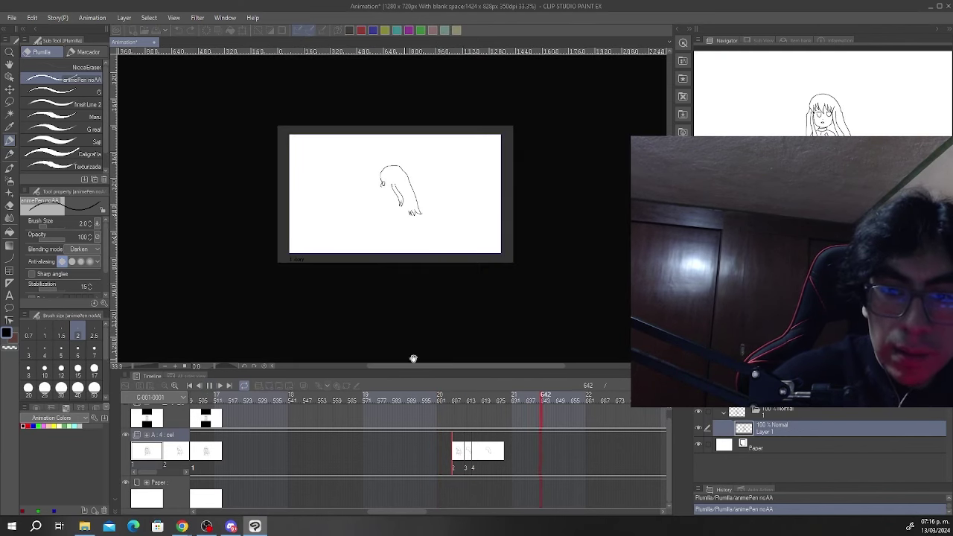
pyautogui.click(450, 400)
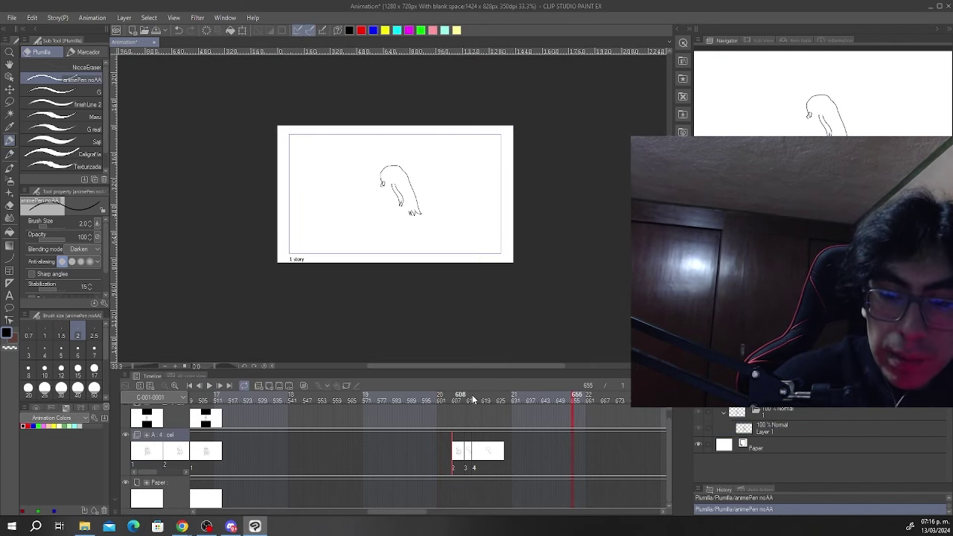
# - Flip back and forth between cels 3 and 4 around frame 614 to compare the hair drawings
pyautogui.press('Home')
pyautogui.scroll(2, 414, 179)
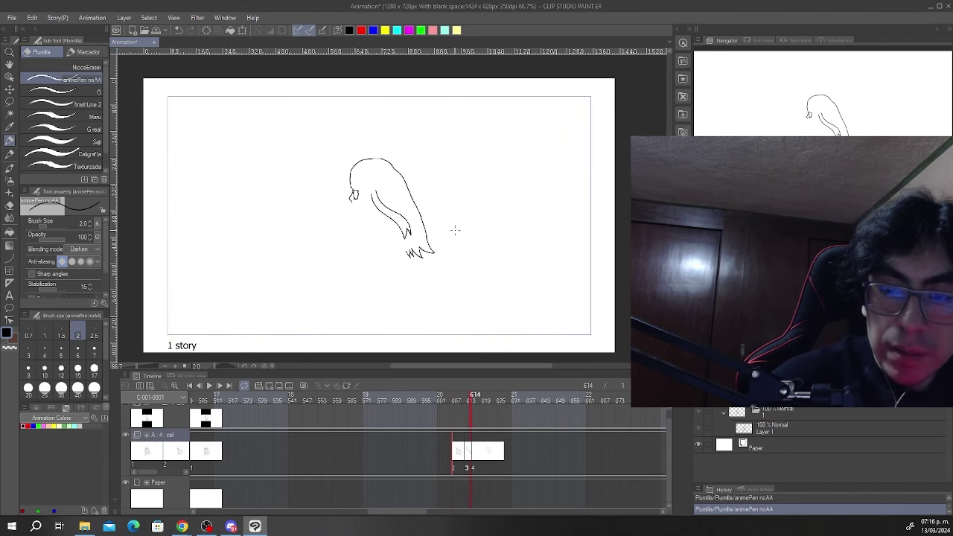
pyautogui.press('.')
pyautogui.press(',')
pyautogui.press('.')
pyautogui.press(',')
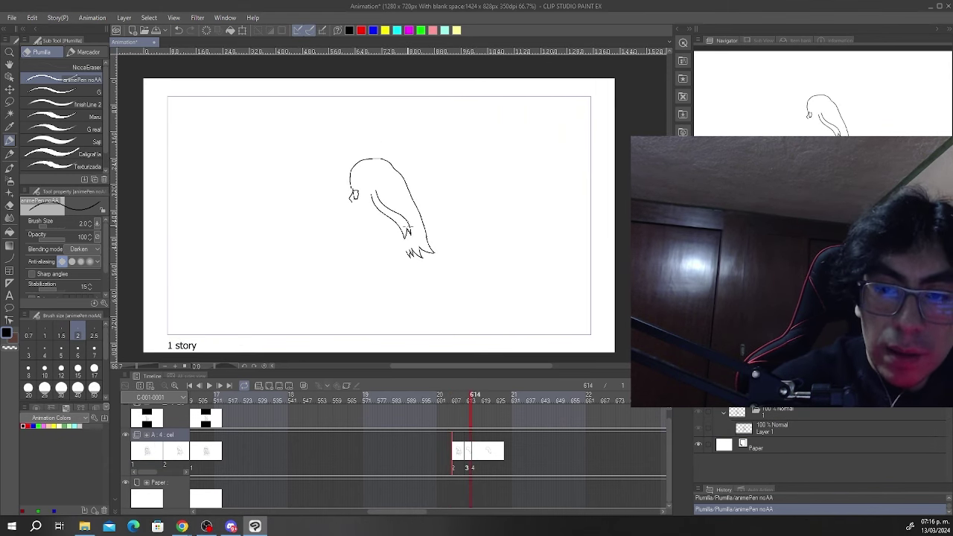
# - Shift cel 4 later on the timeline and add an in-between cel at frame 615 with onion skin on
pyautogui.scroll(3, 408, 227)
pyautogui.moveTo(472, 449); pyautogui.dragTo(483, 450)
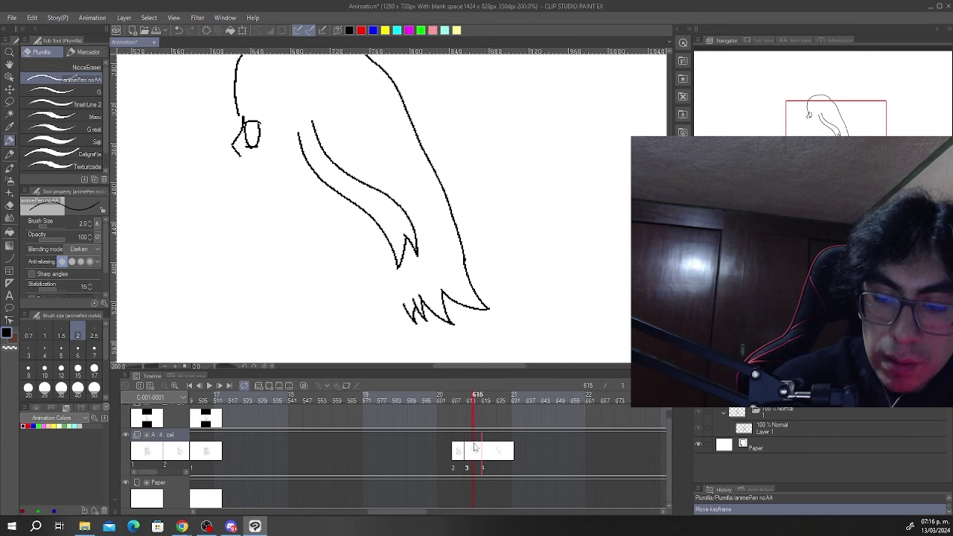
pyautogui.click(267, 386)
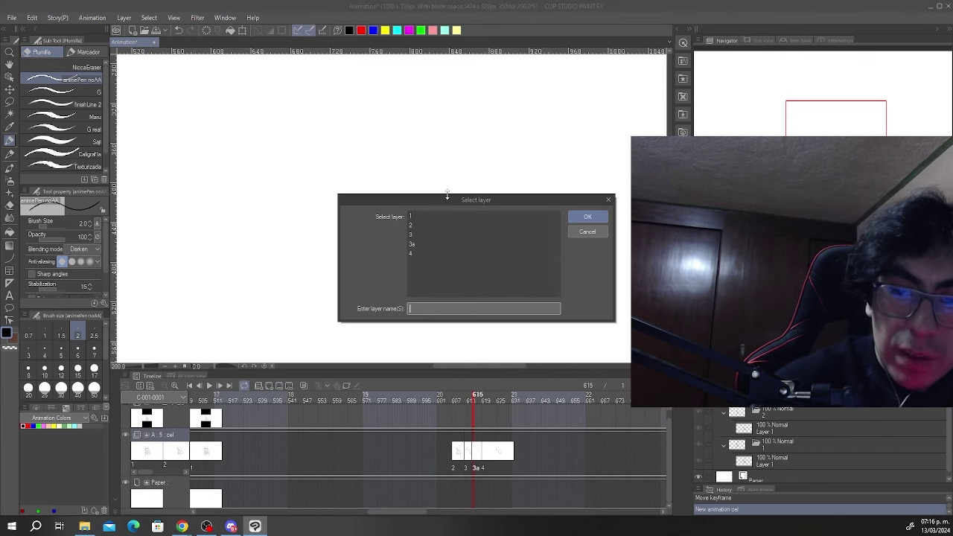
pyautogui.click(599, 233)
pyautogui.click(304, 385)
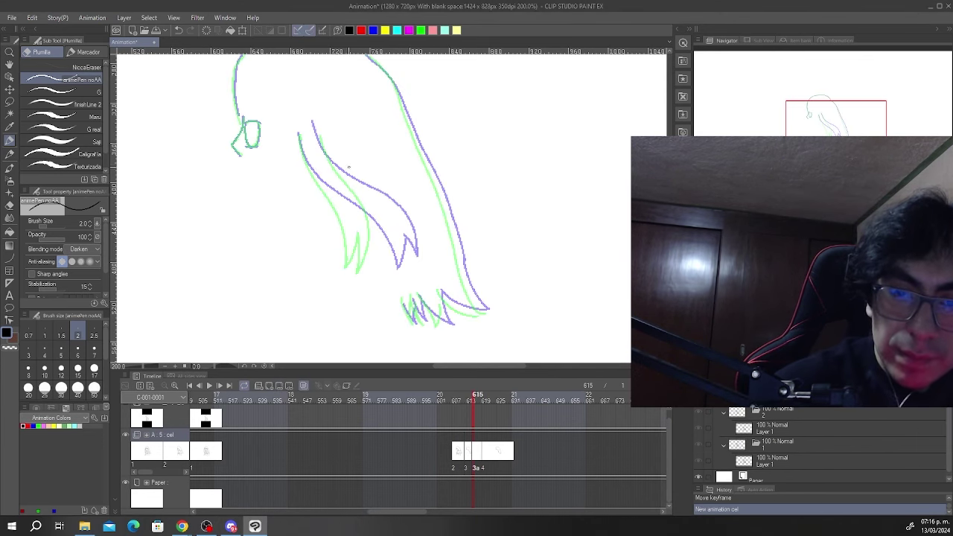
# - Ink the hair lock and the jagged hair tips on cel 3a, midway between the two onion-skinned drawings
pyautogui.moveTo(297, 132)
pyautogui.mouseDown()
pyautogui.moveTo(362, 227)
pyautogui.moveTo(365, 268)
pyautogui.mouseUp()
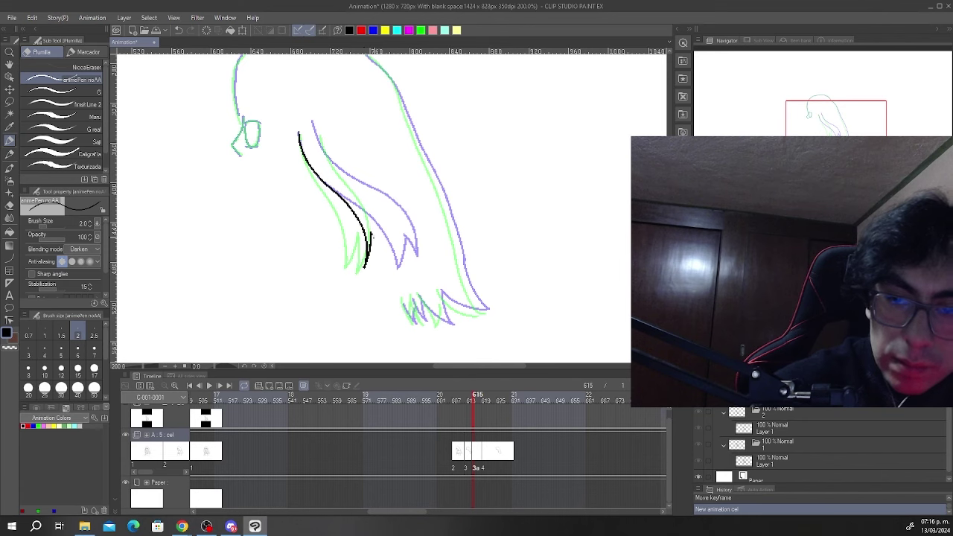
pyautogui.moveTo(315, 128); pyautogui.dragTo(353, 181)
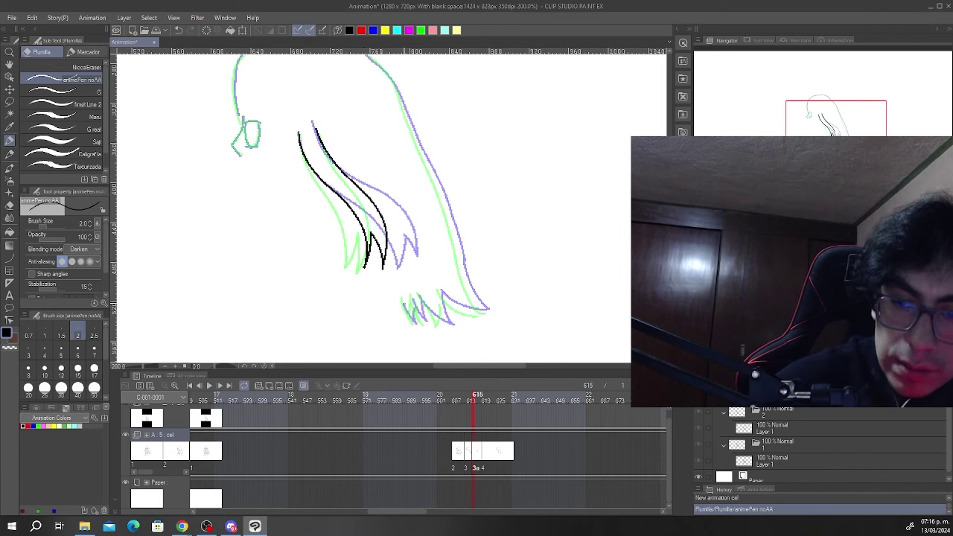
pyautogui.moveTo(402, 300); pyautogui.dragTo(415, 326)
pyautogui.hotkey('ctrl', 'z')
pyautogui.moveTo(415, 326); pyautogui.dragTo(410, 301)
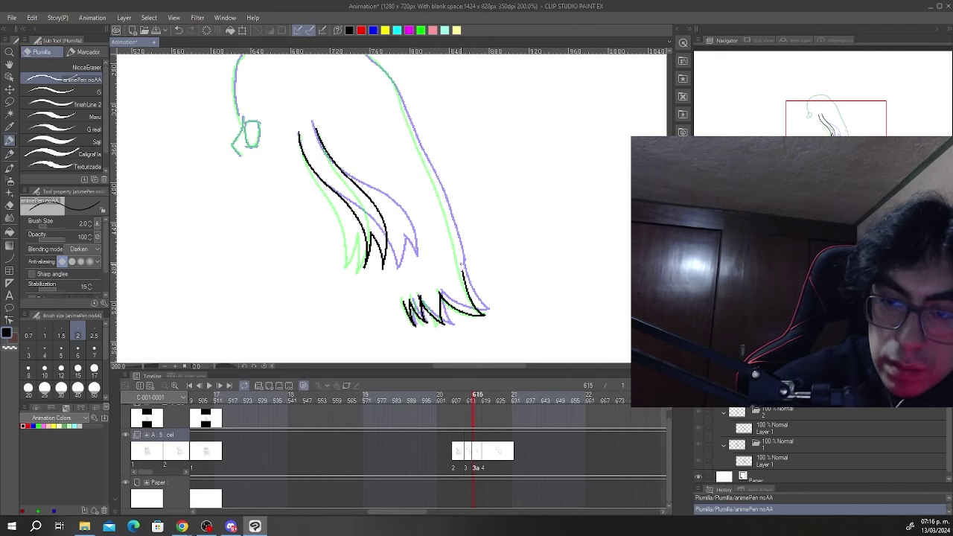
# - Ink the outer hair contour up the back and over the head on cel 3a, plus the nose and eye
pyautogui.moveTo(442, 194); pyautogui.dragTo(433, 172)
pyautogui.scroll(-2, 431, 165)
pyautogui.scroll(2, 427, 146)
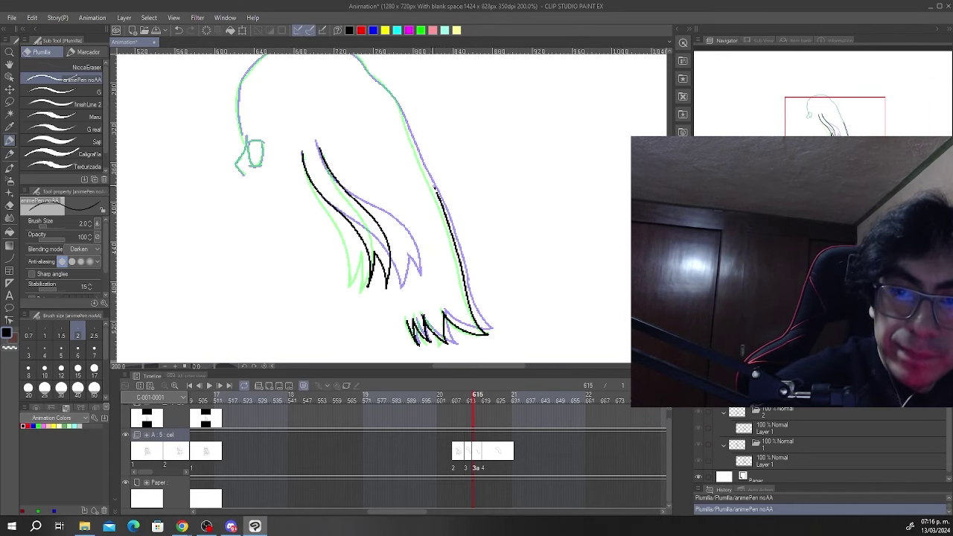
pyautogui.scroll(-2, 376, 83)
pyautogui.scroll(4, 374, 78)
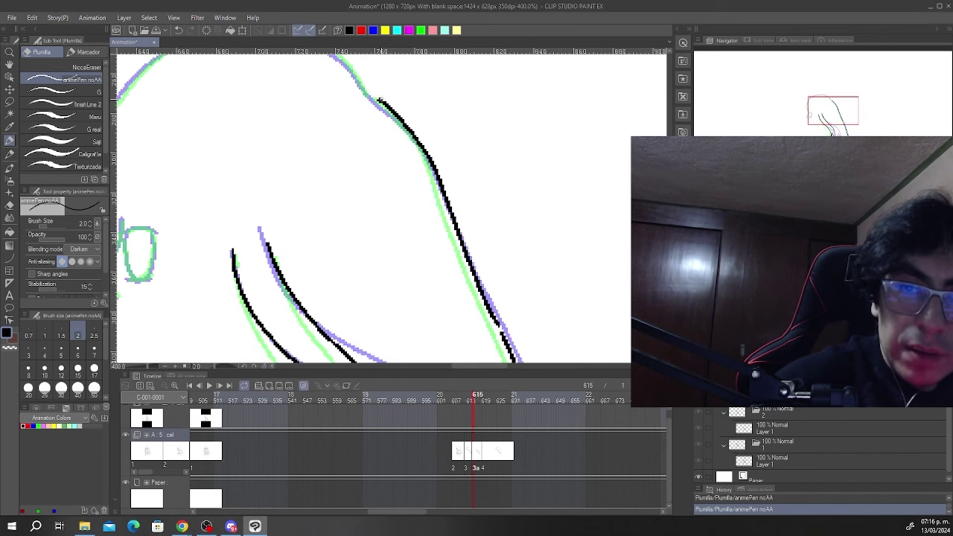
pyautogui.scroll(-2, 377, 95)
pyautogui.moveTo(339, 69)
pyautogui.mouseDown()
pyautogui.moveTo(264, 82)
pyautogui.moveTo(247, 110)
pyautogui.moveTo(249, 197)
pyautogui.moveTo(266, 175)
pyautogui.moveTo(240, 169)
pyautogui.moveTo(235, 205)
pyautogui.moveTo(247, 220)
pyautogui.moveTo(264, 173)
pyautogui.moveTo(253, 224)
pyautogui.mouseUp()
pyautogui.scroll(2, 273, 160)
# - Turn off onion skin, play back the head turn with the in-between, and return to frame 598
pyautogui.click(303, 385)
pyautogui.scroll(-6, 306, 357)
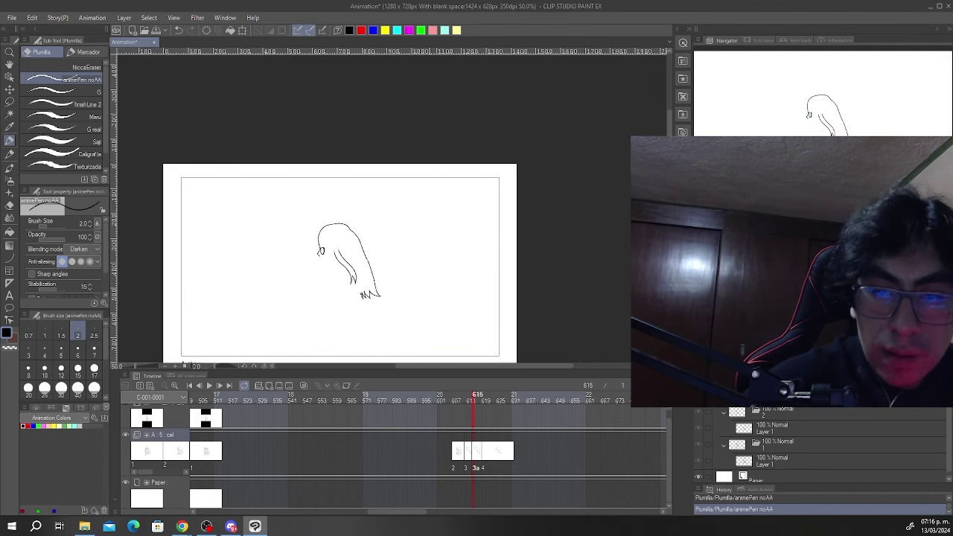
pyautogui.moveTo(473, 400)
pyautogui.mouseDown()
pyautogui.moveTo(481, 401)
pyautogui.moveTo(467, 402)
pyautogui.mouseUp()
pyautogui.press('Left')
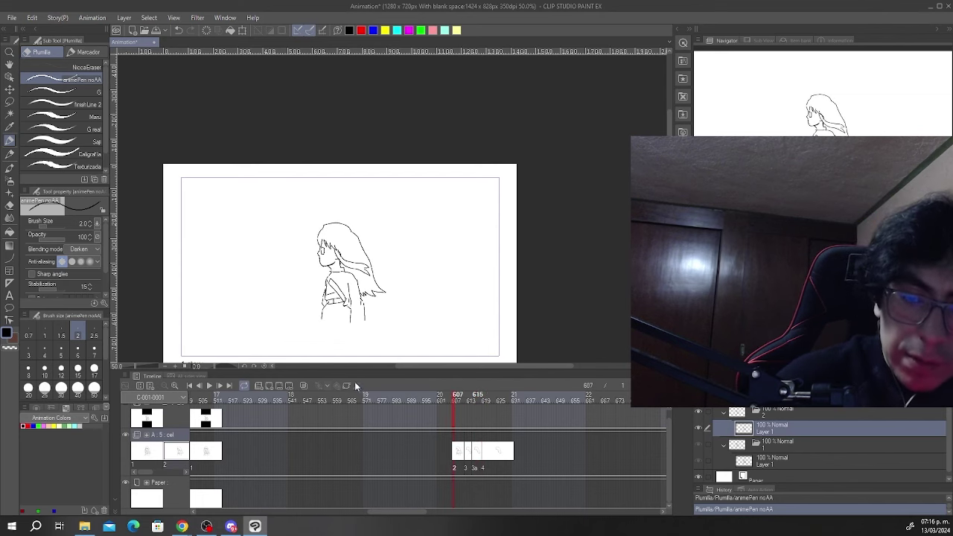
pyautogui.click(211, 384)
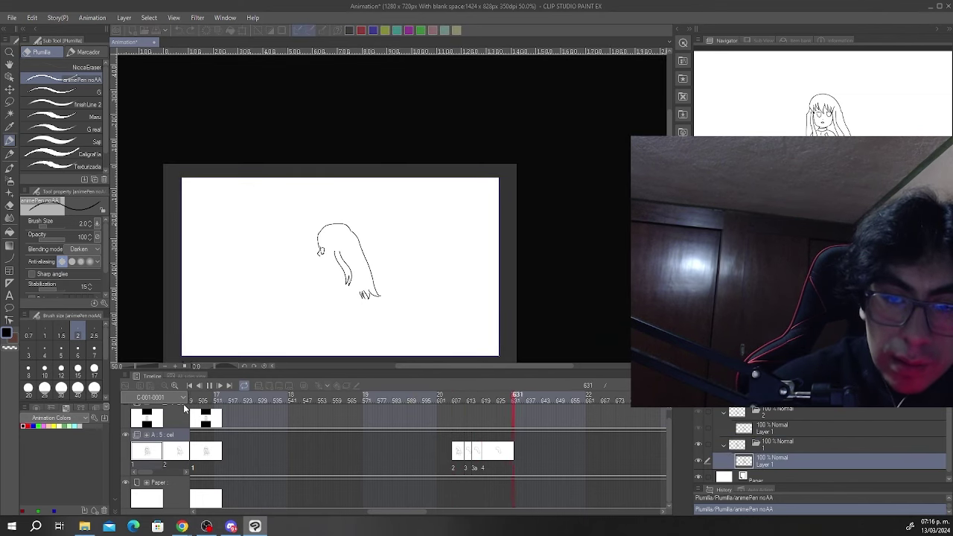
pyautogui.click(430, 399)
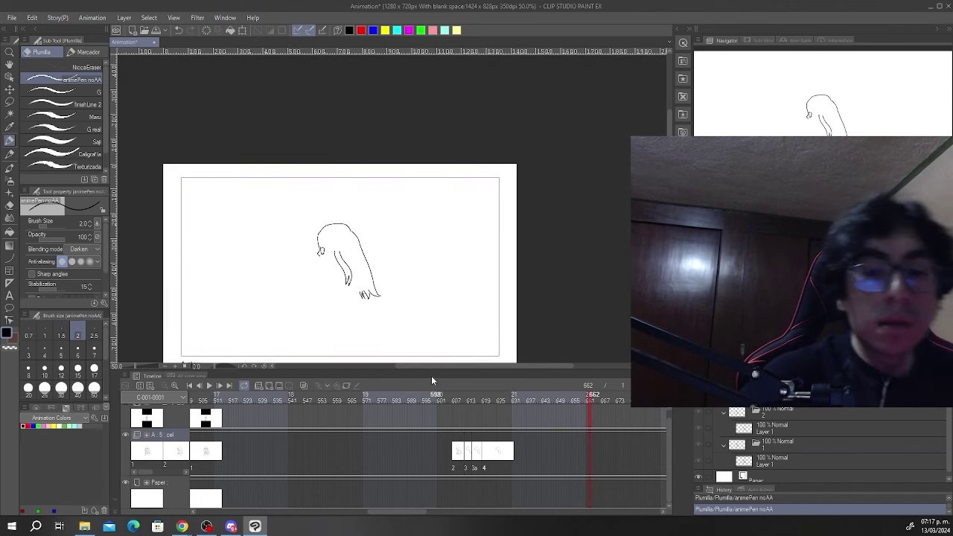
pyautogui.click(432, 394)
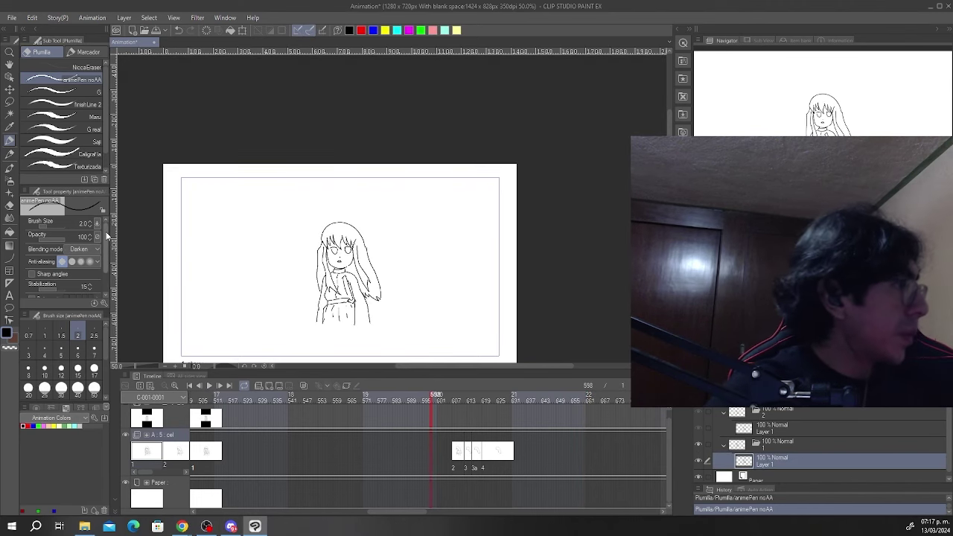
pyautogui.hotkey('alt', 'Tab')
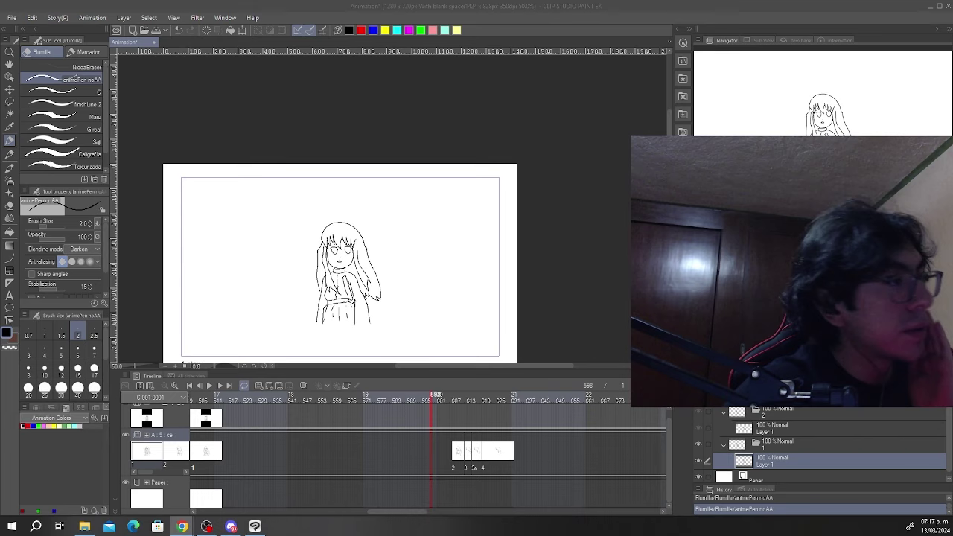
pyautogui.click(432, 401)
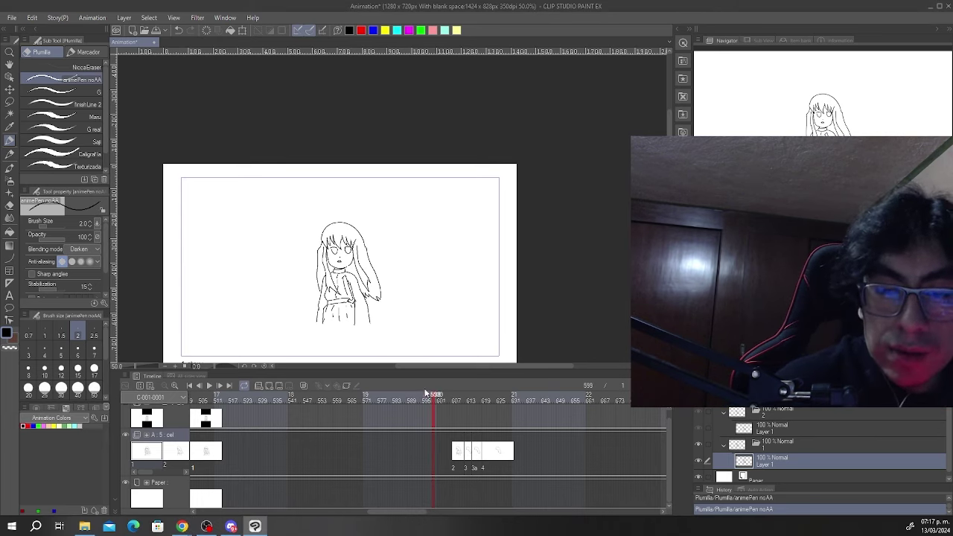
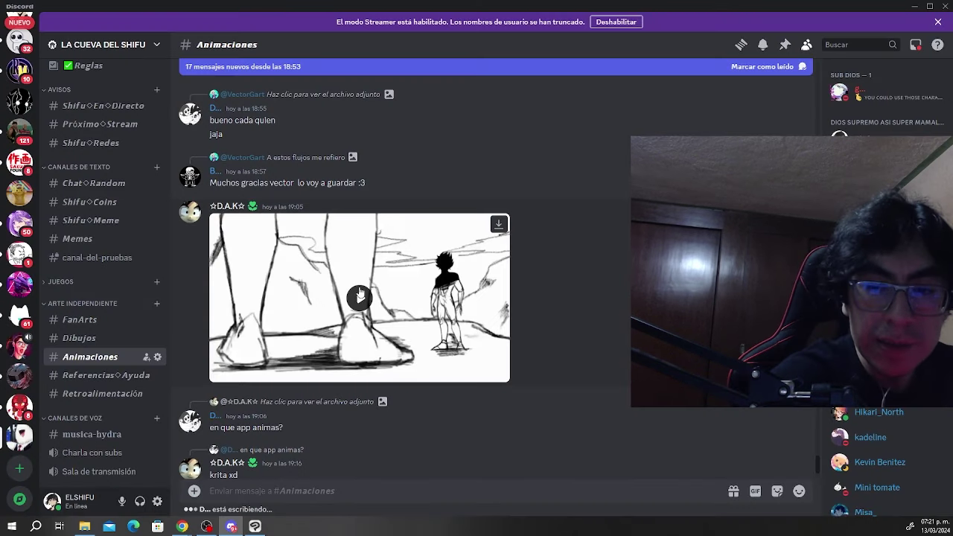
# - Watch the rough sketch animation video posted in Discord's Animaciones channel
pyautogui.click(480, 331)
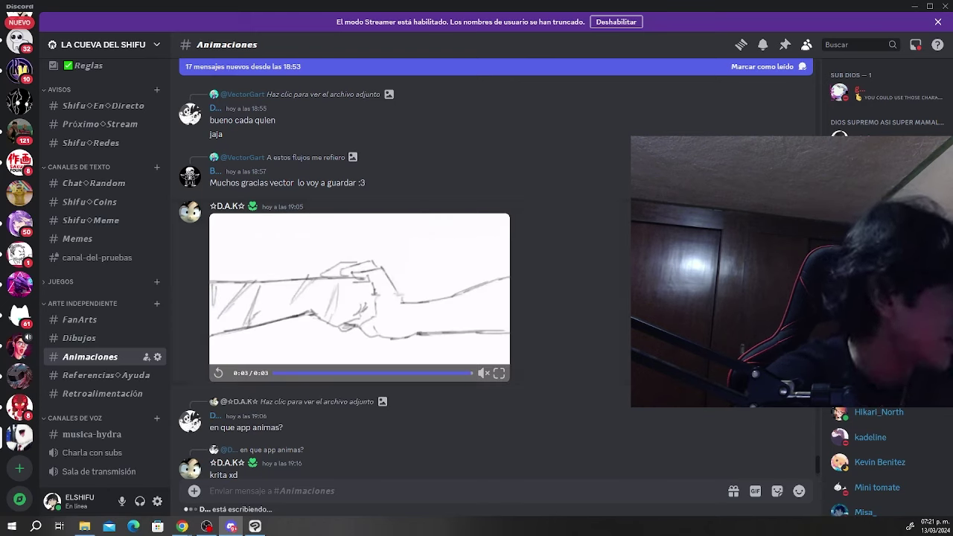
pyautogui.hotkey('alt', 'Tab')
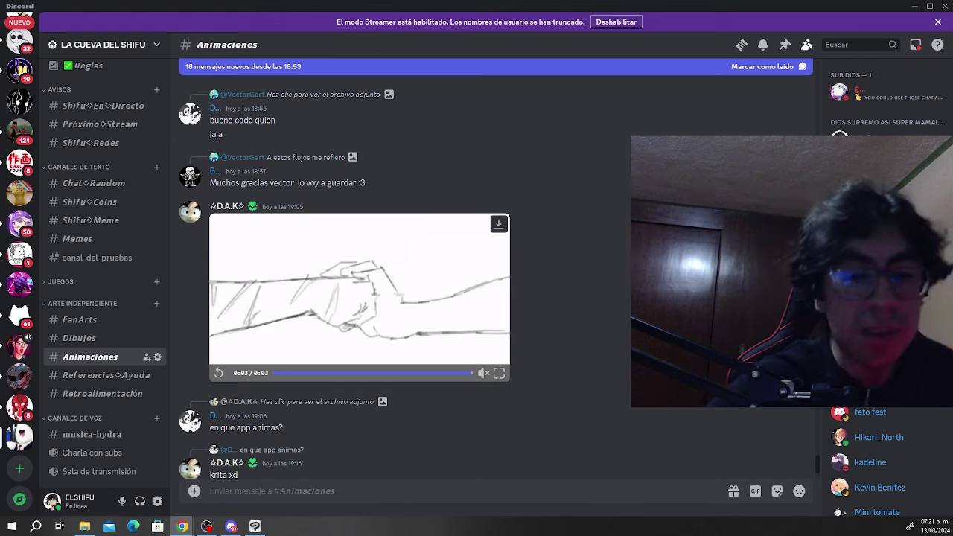
pyautogui.click(360, 298)
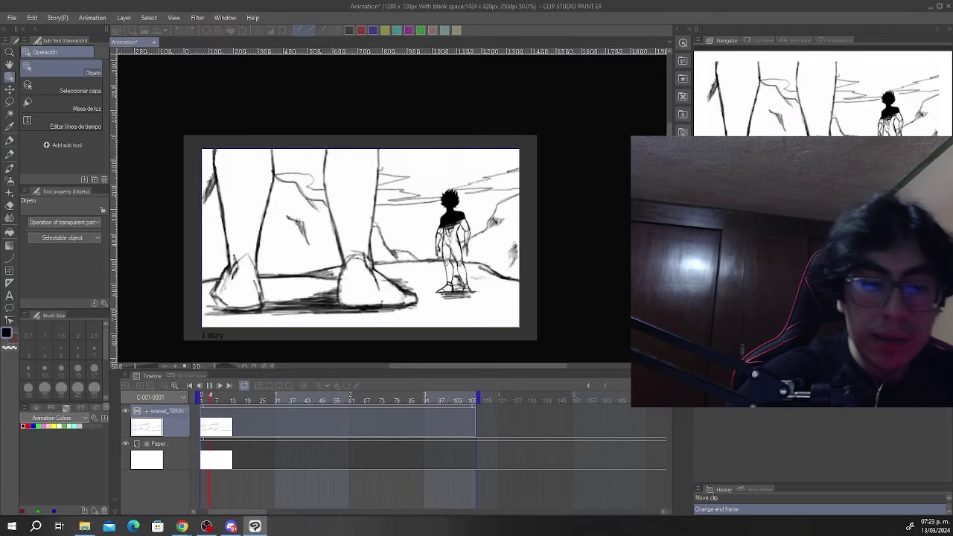
# - Stop the imported video clip at frame 35 and activate the pencil tool
pyautogui.click(209, 386)
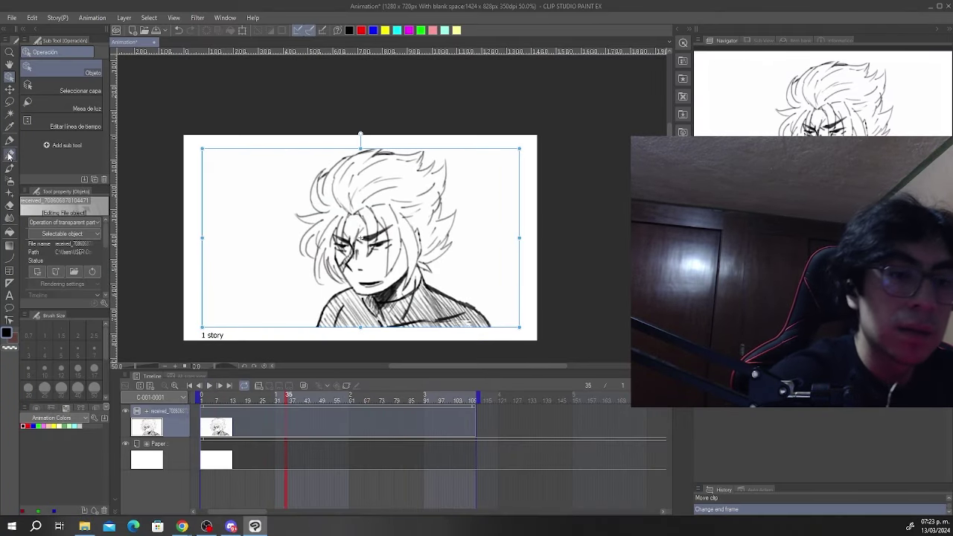
pyautogui.press('p')
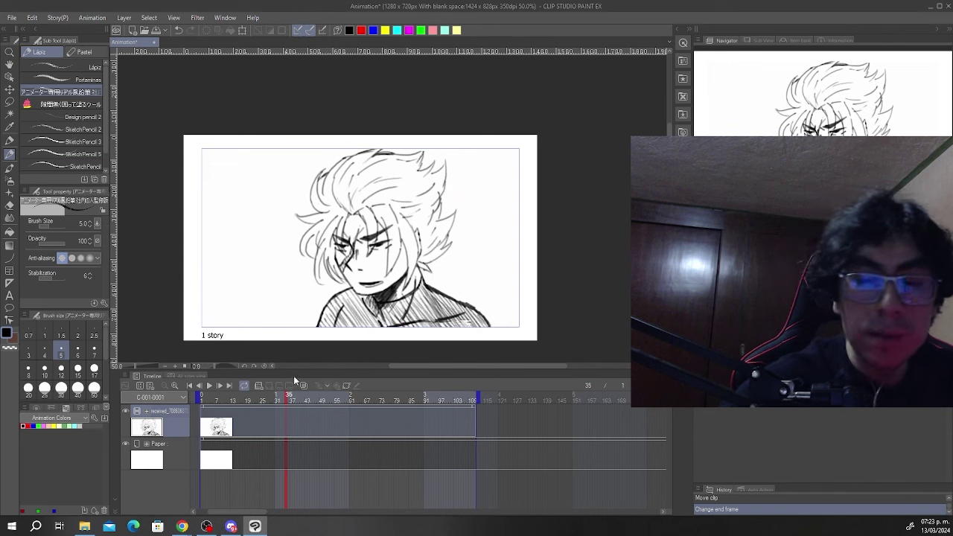
# - Scrub and play back the imported sketch clip from the giant-legs shot through the close-up to review its motion
pyautogui.click(203, 427)
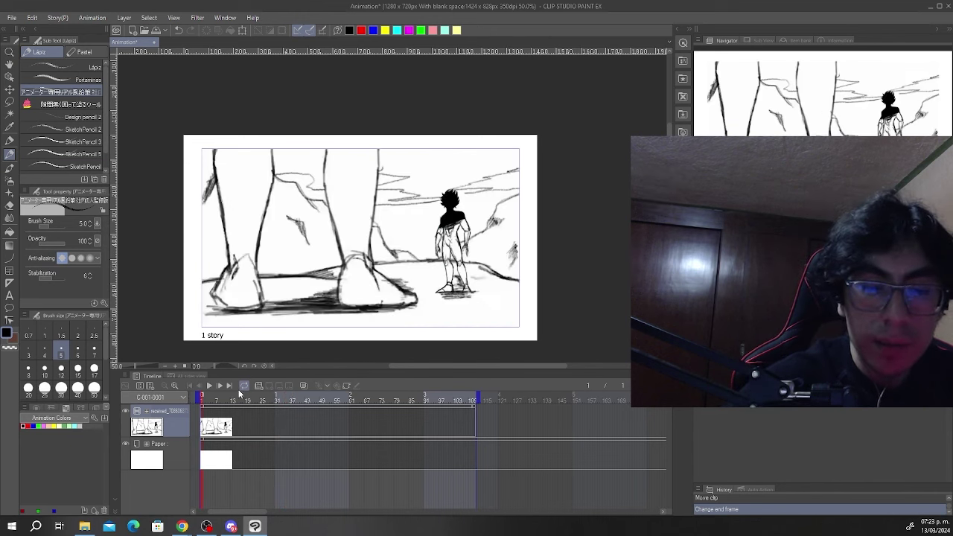
pyautogui.moveTo(241, 395); pyautogui.dragTo(275, 409)
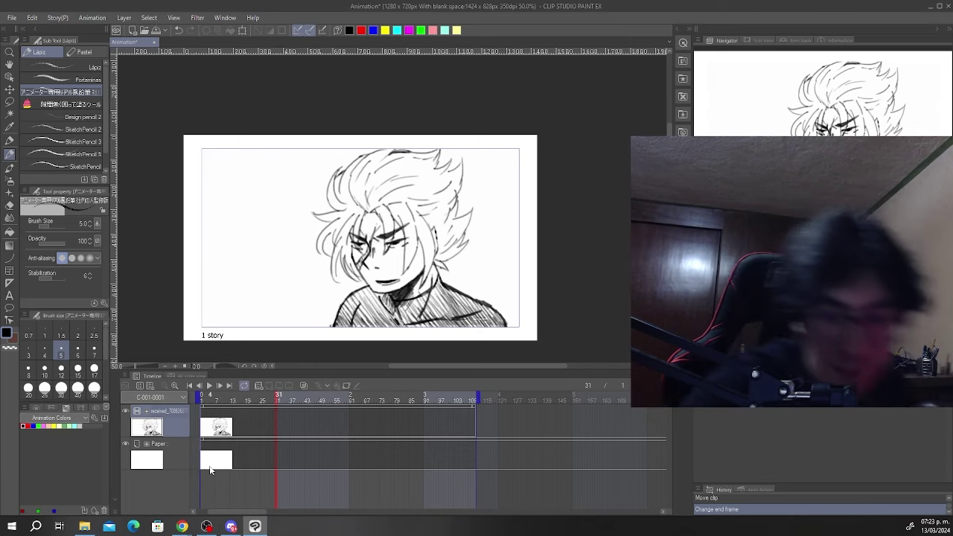
pyautogui.click(210, 385)
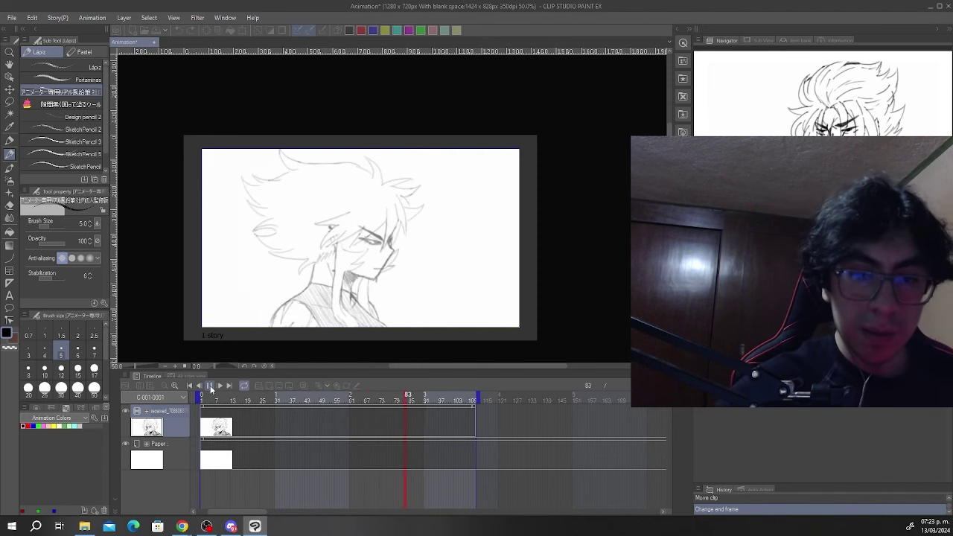
pyautogui.click(211, 386)
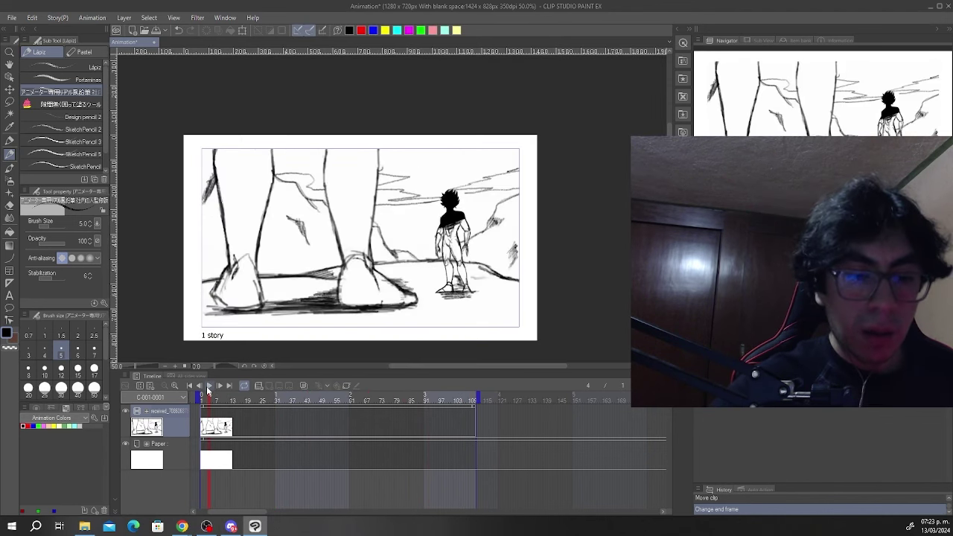
pyautogui.click(211, 386)
pyautogui.click(212, 385)
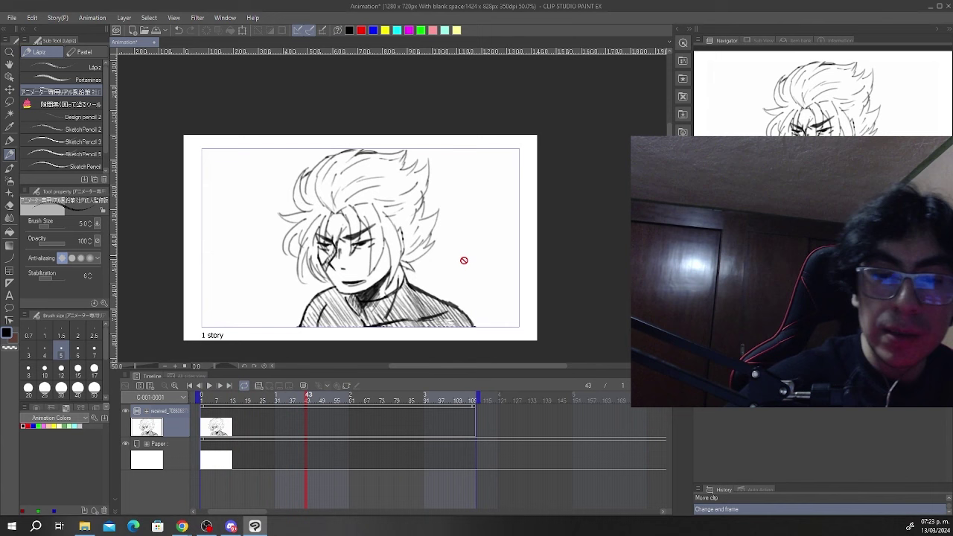
# - Check the sketch mirrored, and at frame 28 trace the character's shoulders and face contour on a new cel
pyautogui.press('h')
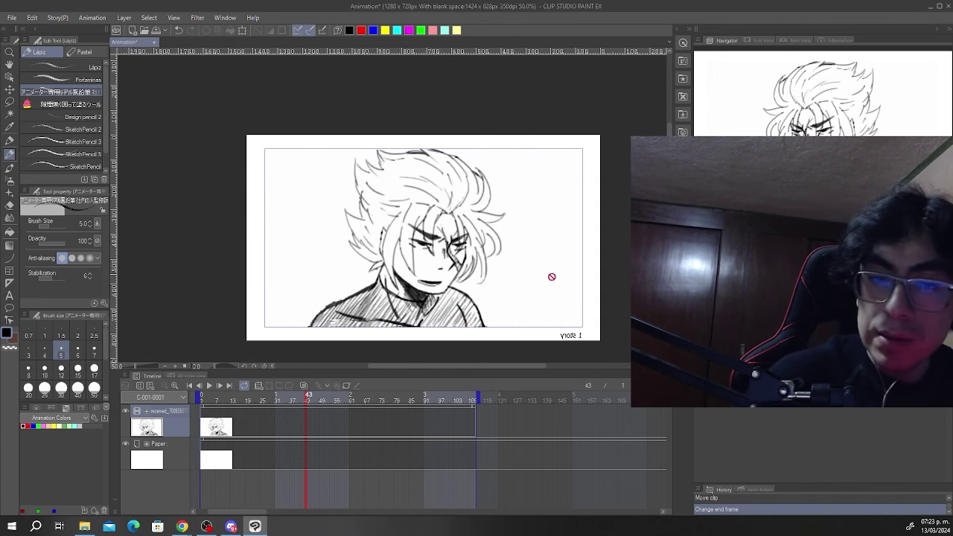
pyautogui.moveTo(303, 399); pyautogui.dragTo(269, 416)
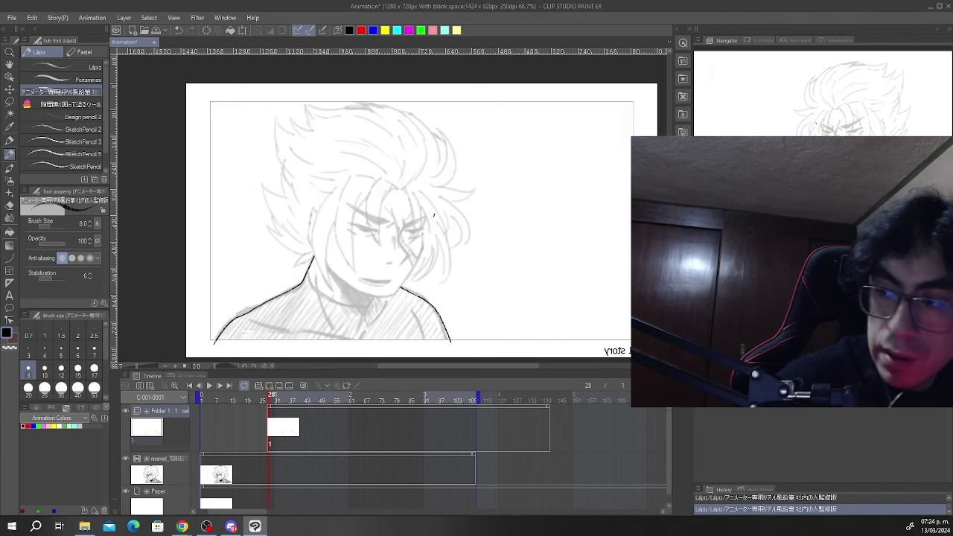
pyautogui.press('h')
pyautogui.hotkey('ctrl', 'z')
pyautogui.moveTo(355, 217)
pyautogui.mouseDown()
pyautogui.moveTo(368, 271)
pyautogui.moveTo(359, 257)
pyautogui.moveTo(386, 299)
pyautogui.mouseUp()
pyautogui.hotkey('ctrl', 'z')
pyautogui.hotkey('ctrl', 'z')
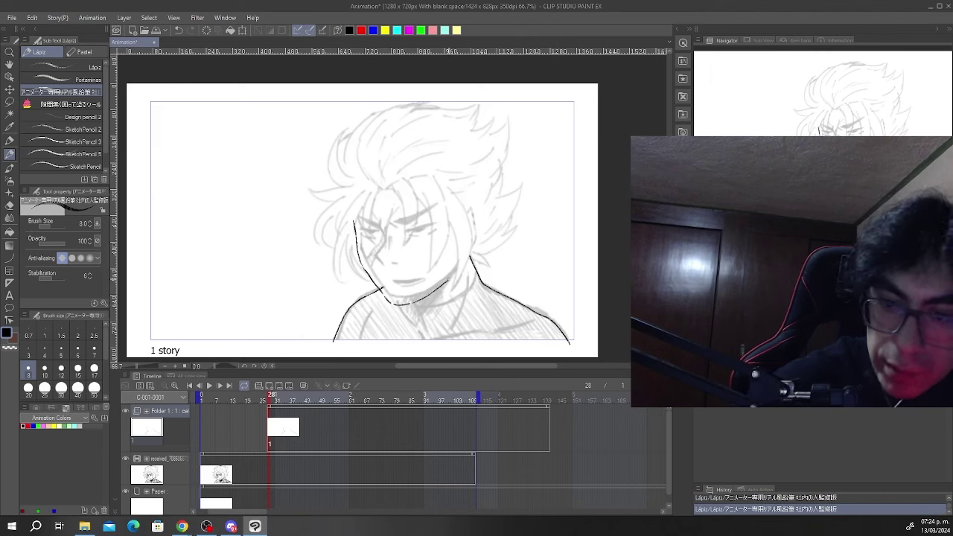
pyautogui.hotkey('ctrl', 'z')
pyautogui.moveTo(417, 302); pyautogui.dragTo(439, 288)
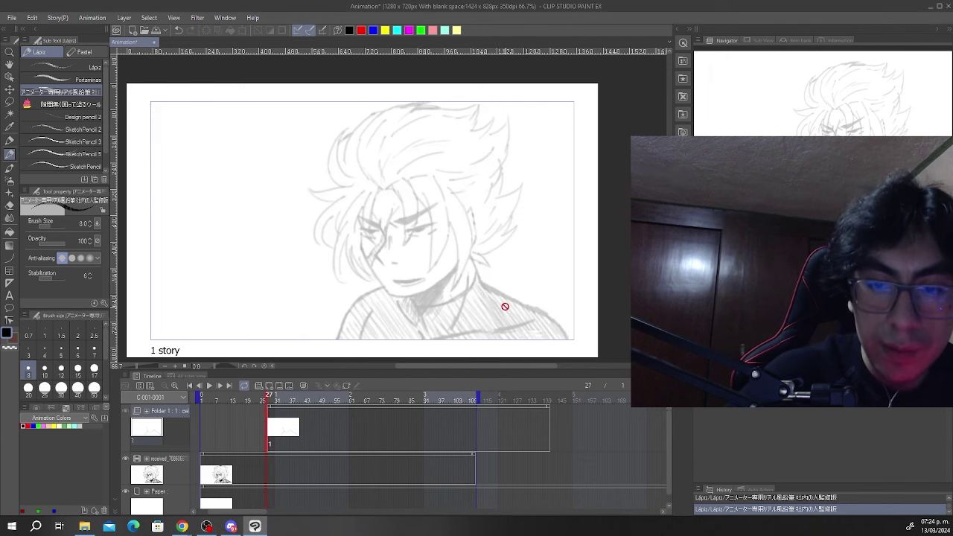
# - Redraw the chin and jaw contour, and trace the brows, eyes, nose, mouth and neck line over the sketch
pyautogui.scroll(3, 432, 235)
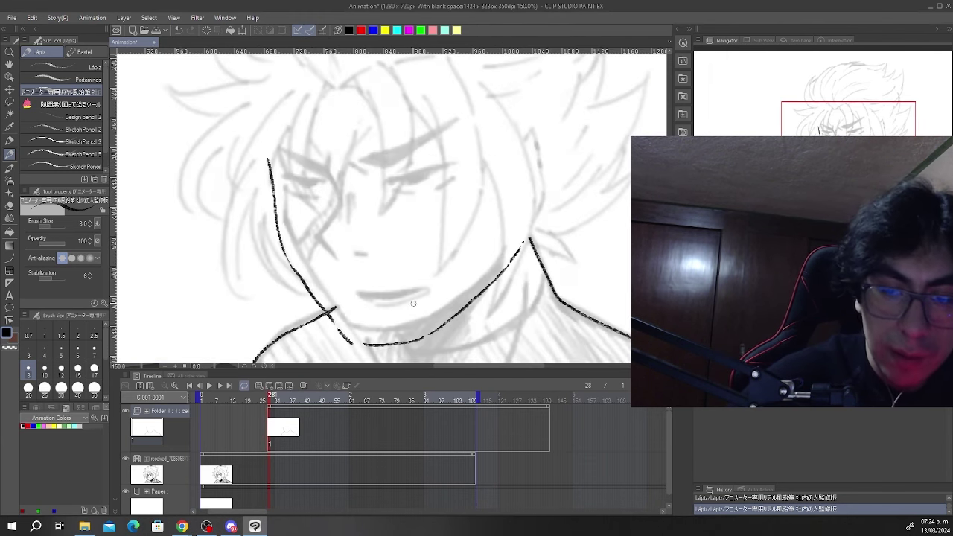
pyautogui.hotkey('ctrl', 'z')
pyautogui.moveTo(425, 301)
pyautogui.mouseDown()
pyautogui.moveTo(355, 308)
pyautogui.moveTo(394, 316)
pyautogui.mouseUp()
pyautogui.scroll(-3, 394, 315)
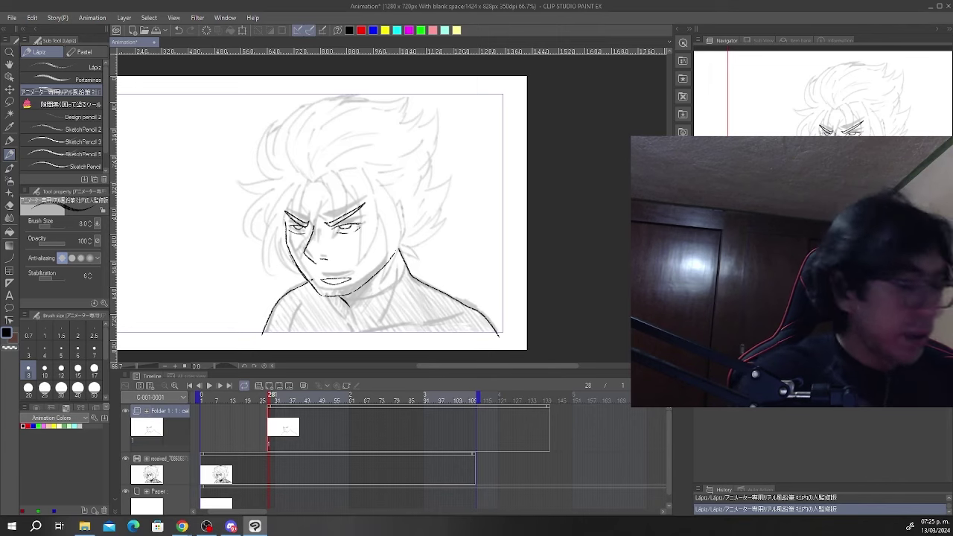
# - Rename the face's animation folder A, and add animation folder B with a raster layer as cel 1 at frame 28
pyautogui.write('A')
pyautogui.press('Return')
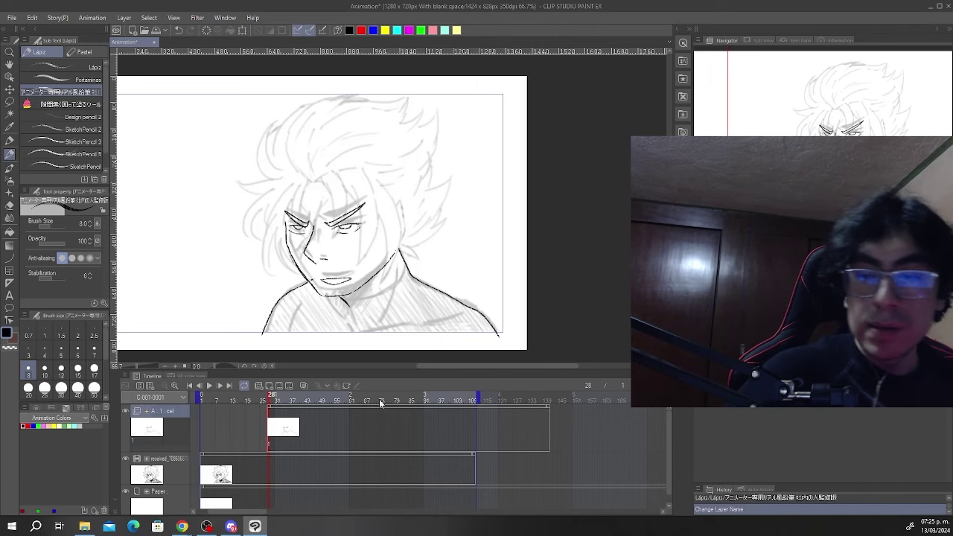
pyautogui.click(258, 386)
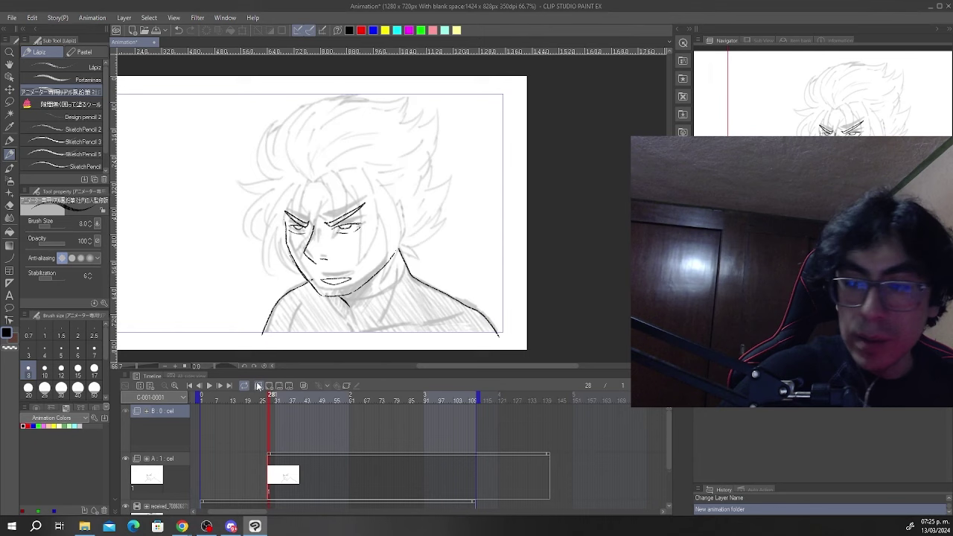
pyautogui.click(743, 297)
pyautogui.click(715, 296)
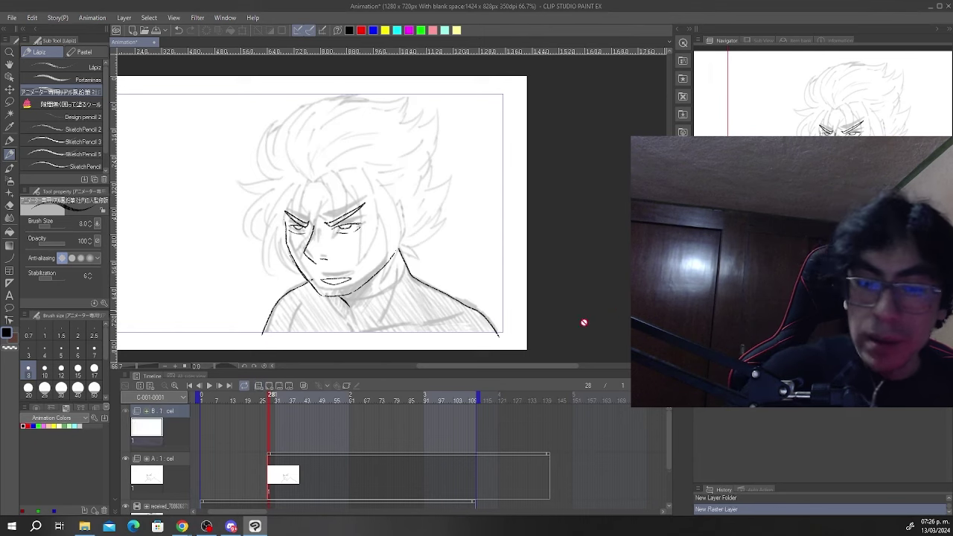
pyautogui.rightClick(269, 423)
pyautogui.click(283, 226)
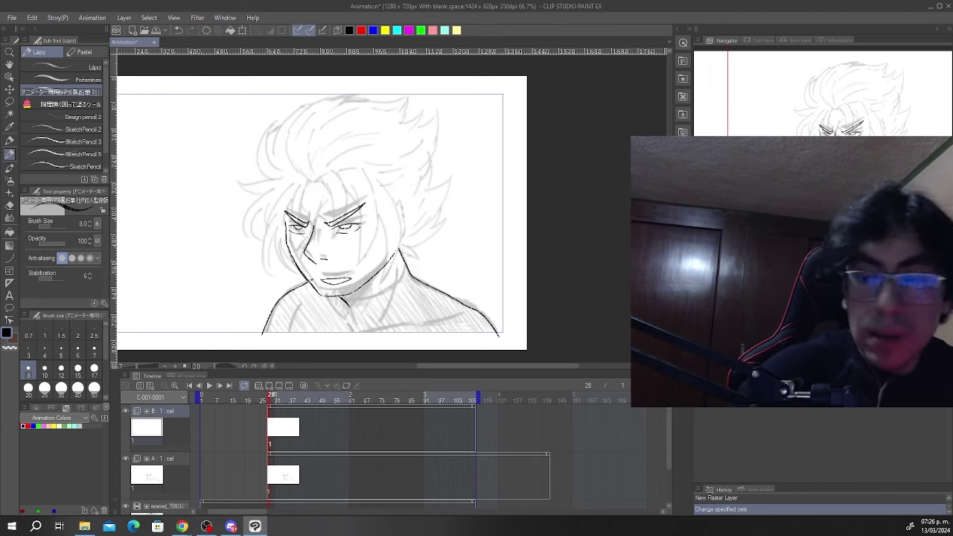
# - Lasso the mouth on the folder A cel, nudge it slightly upward, deselect it and return to the pencil
pyautogui.click(163, 459)
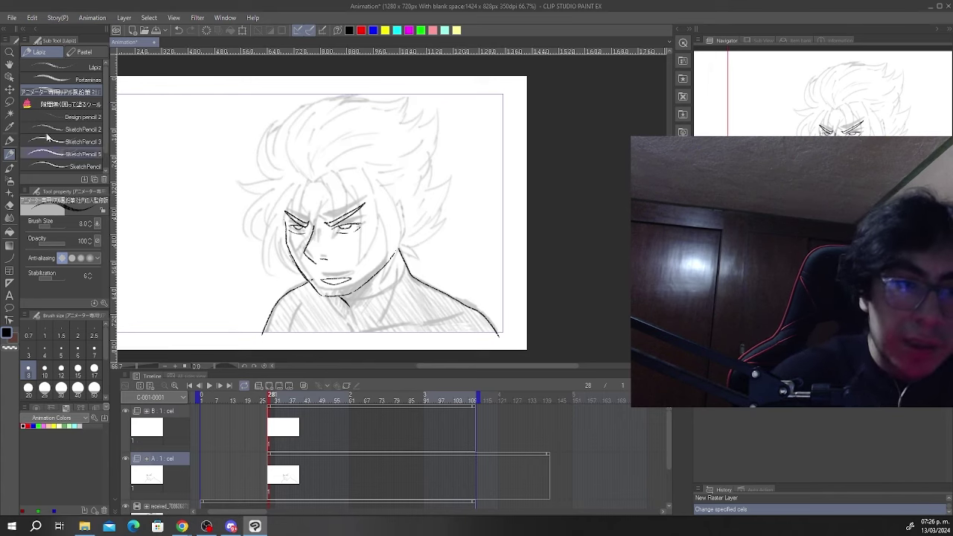
pyautogui.press('m')
pyautogui.scroll(3, 355, 265)
pyautogui.moveTo(355, 265)
pyautogui.mouseDown()
pyautogui.moveTo(271, 289)
pyautogui.moveTo(360, 270)
pyautogui.mouseUp()
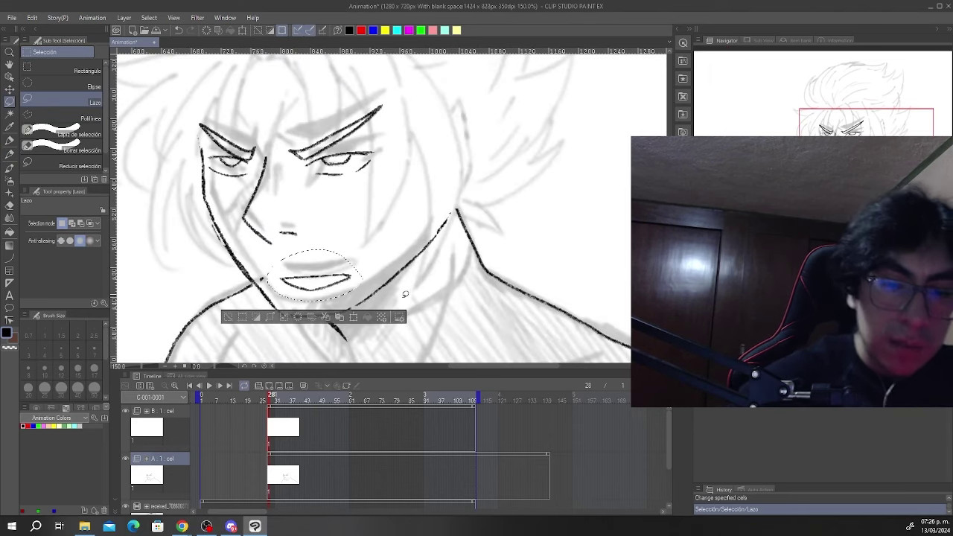
pyautogui.click(353, 317)
pyautogui.press('Up')
pyautogui.press('Up')
pyautogui.press('Up')
pyautogui.press('Up')
pyautogui.press('Up')
pyautogui.press('Up')
pyautogui.press('Up')
pyautogui.press('Up')
pyautogui.press('Up')
pyautogui.press('Up')
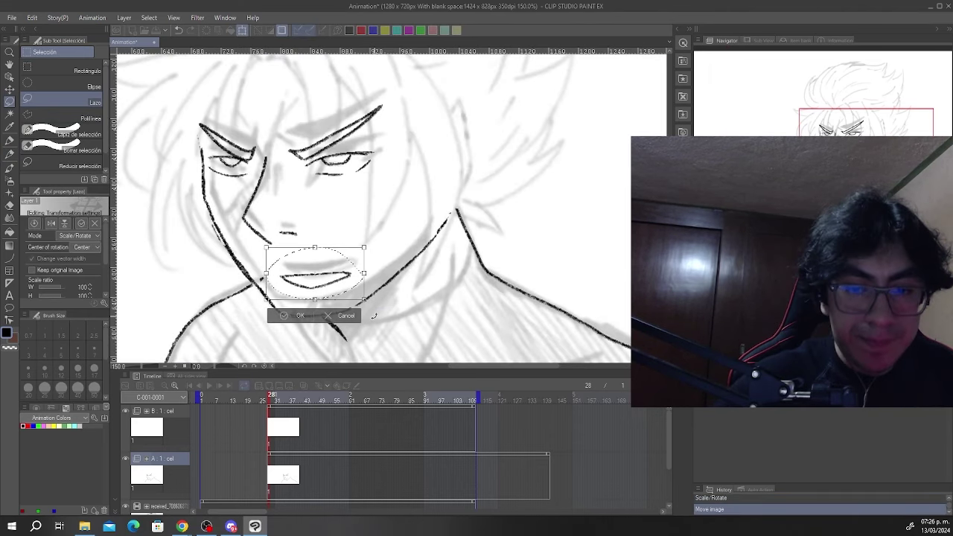
pyautogui.click(301, 311)
pyautogui.hotkey('ctrl', 'd')
pyautogui.scroll(-3, 309, 312)
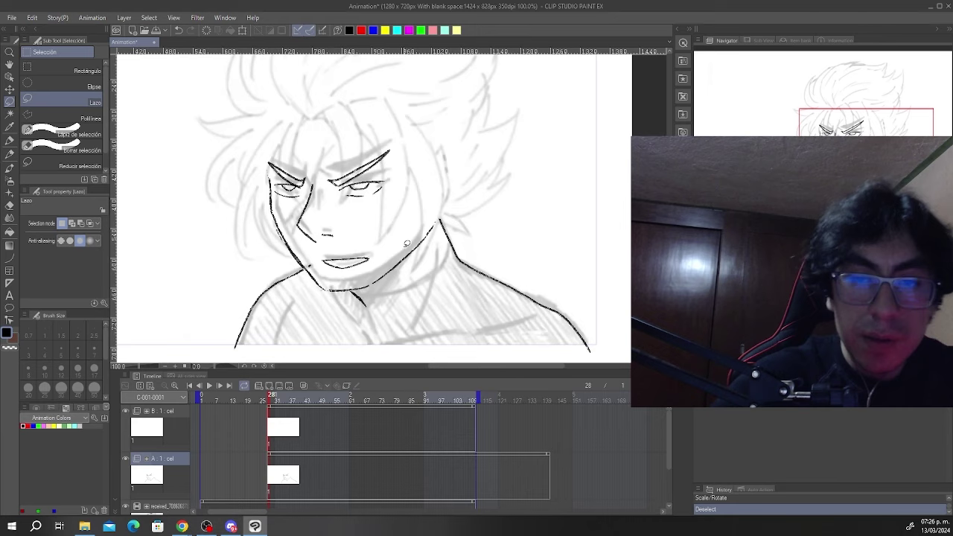
pyautogui.click(9, 155)
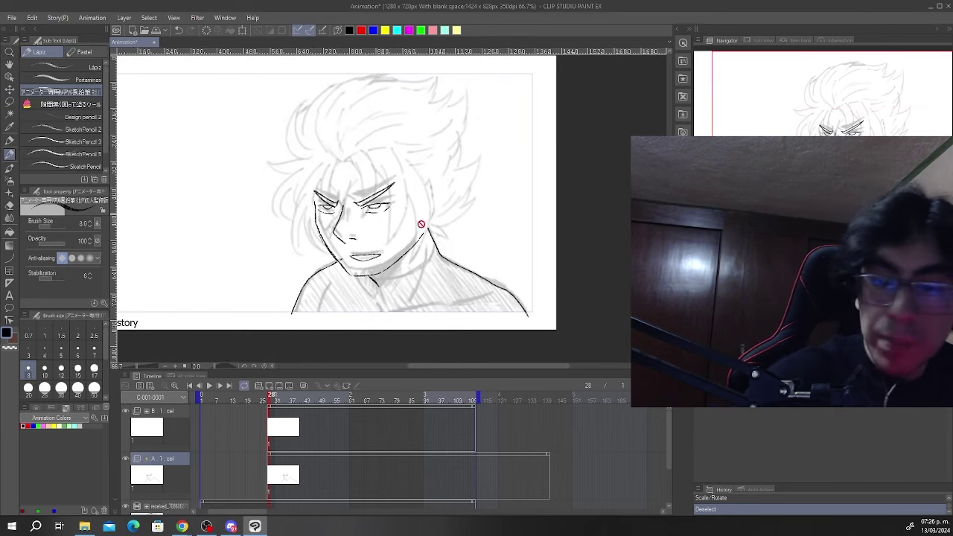
# - Circle the hair sections on the folder B cel, label them B1 and C1, and undo all the planning marks
pyautogui.scroll(2, 348, 172)
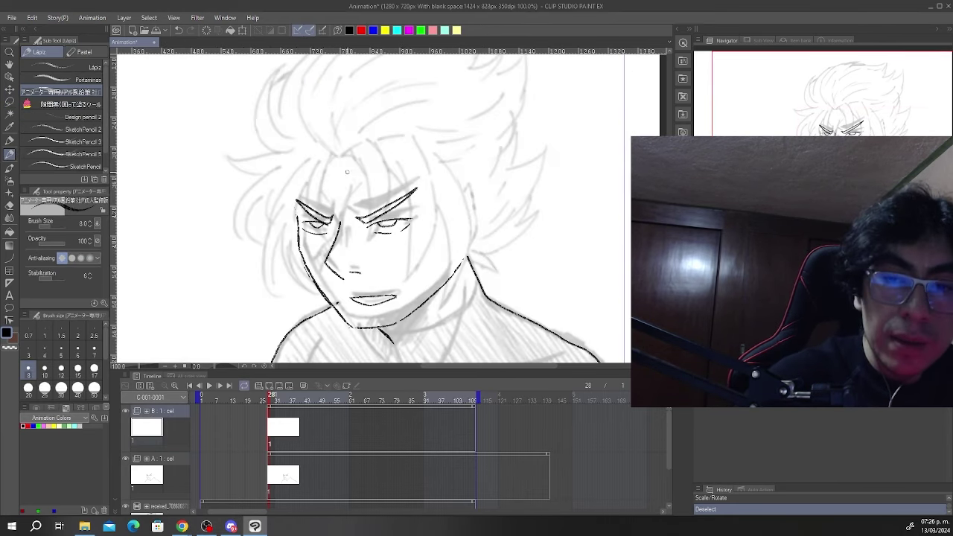
pyautogui.scroll(-3, 397, 144)
pyautogui.scroll(3, 336, 163)
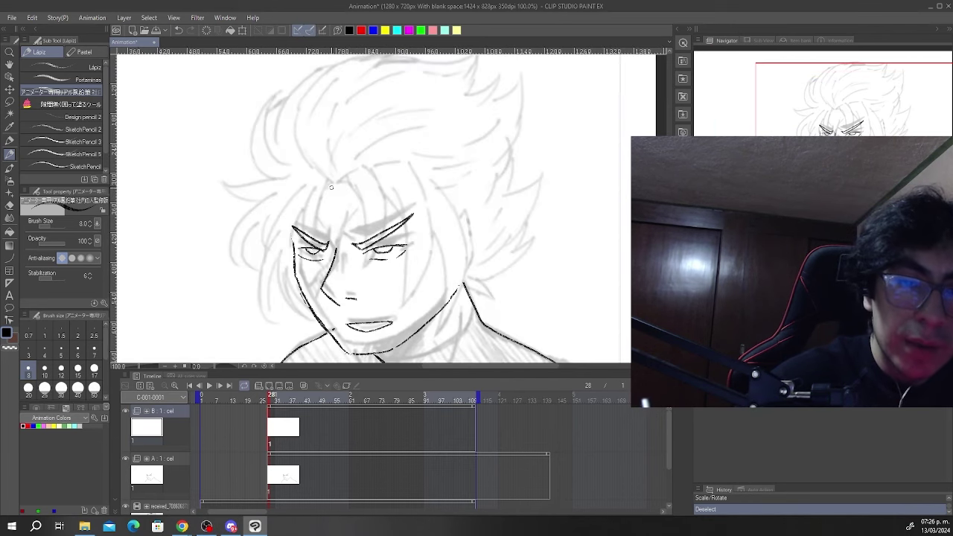
pyautogui.moveTo(327, 183)
pyautogui.mouseDown()
pyautogui.moveTo(181, 253)
pyautogui.moveTo(324, 170)
pyautogui.moveTo(288, 191)
pyautogui.moveTo(295, 178)
pyautogui.moveTo(302, 189)
pyautogui.mouseUp()
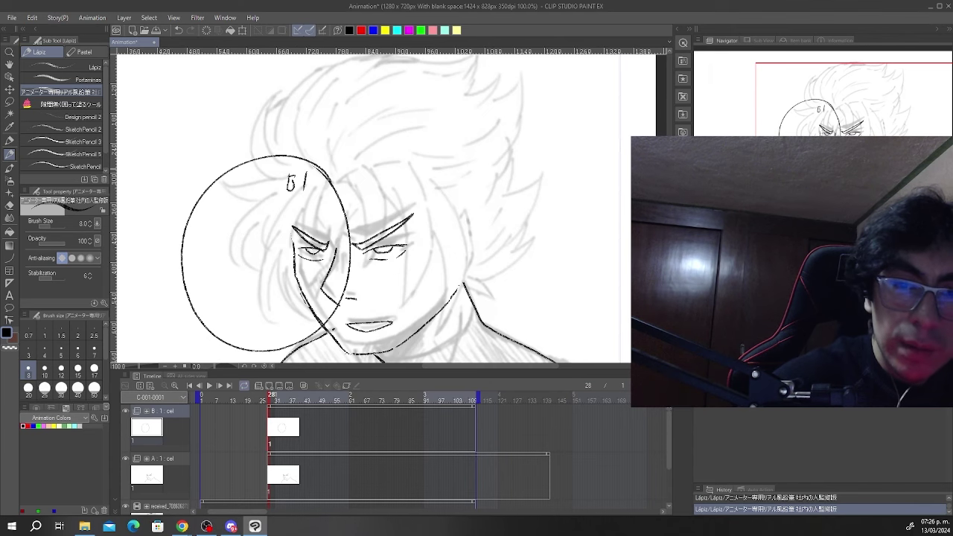
pyautogui.moveTo(486, 155)
pyautogui.mouseDown()
pyautogui.moveTo(373, 317)
pyautogui.moveTo(496, 175)
pyautogui.mouseUp()
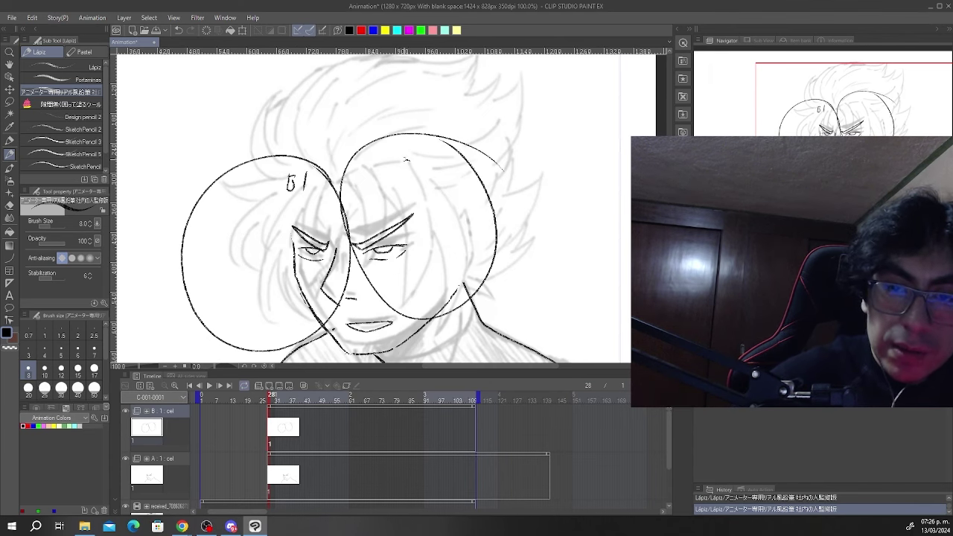
pyautogui.scroll(-2, 470, 201)
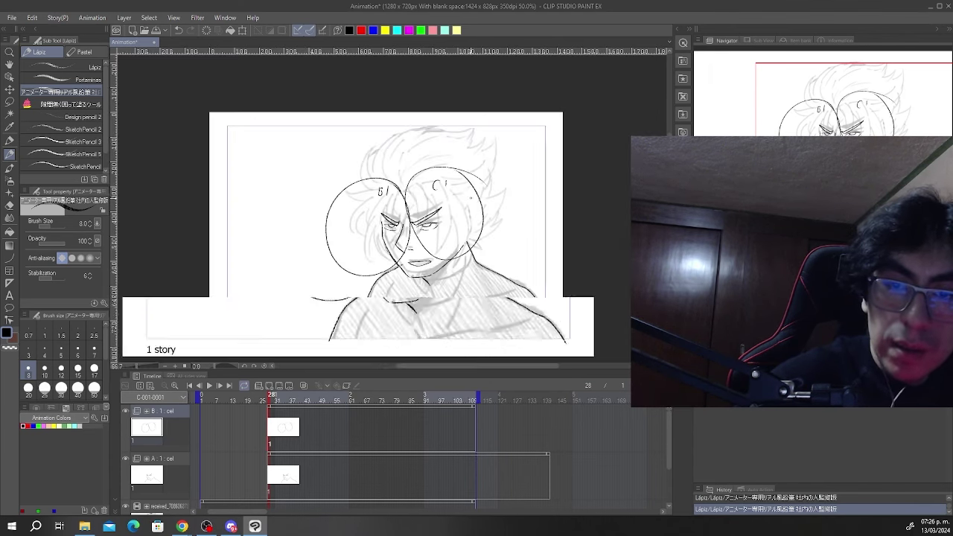
pyautogui.moveTo(348, 169)
pyautogui.mouseDown()
pyautogui.moveTo(504, 150)
pyautogui.moveTo(478, 233)
pyautogui.mouseUp()
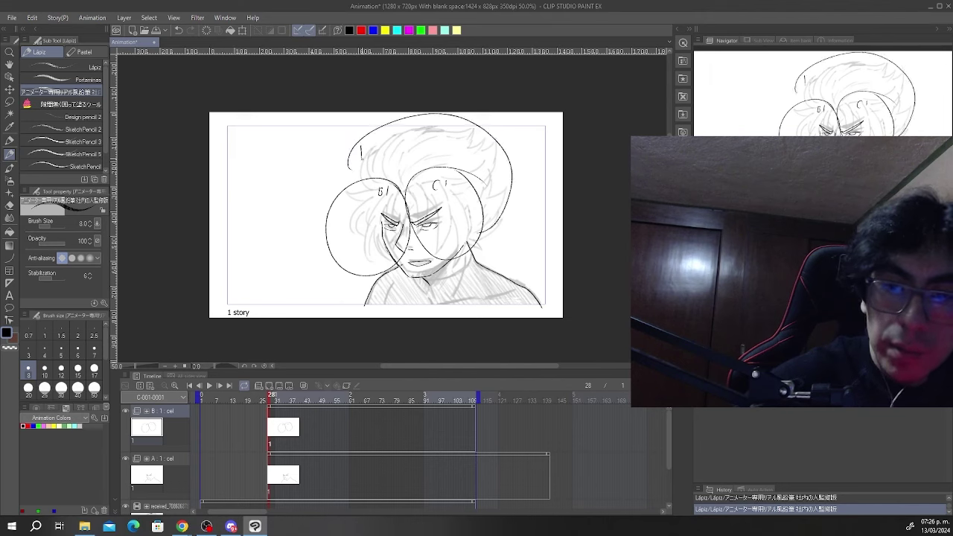
pyautogui.hotkey('ctrl', 'z')
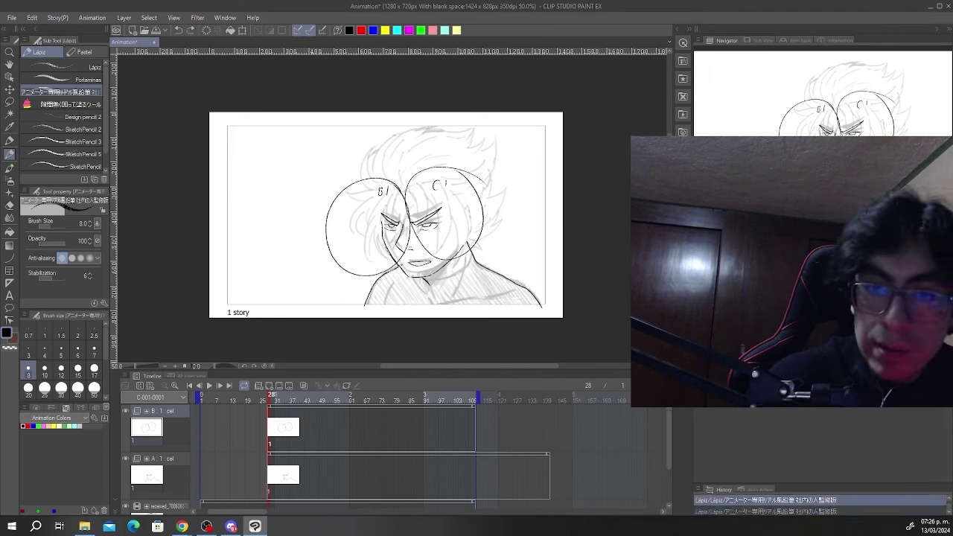
pyautogui.hotkey('ctrl', 'z')
pyautogui.hotkey('ctrl', 'z')
pyautogui.hotkey('ctrl', 'z')
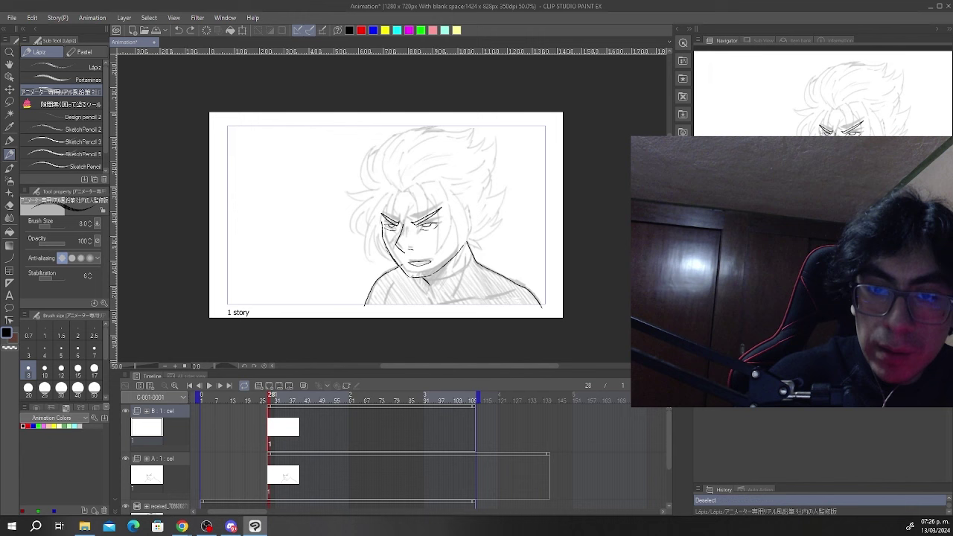
# - Ink the front hair strands over the far side of the face in folder B and mark them with a circled B1
pyautogui.scroll(2, 522, 181)
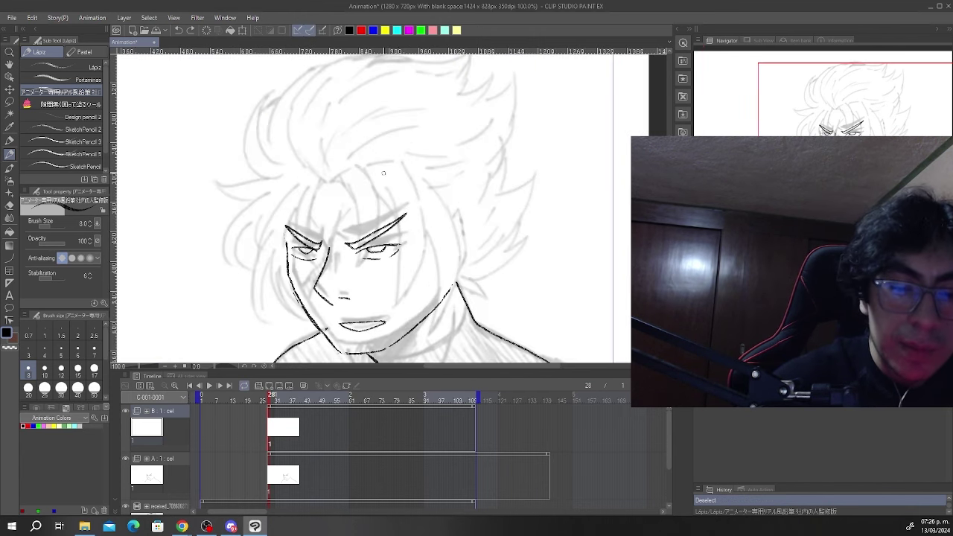
pyautogui.moveTo(307, 181)
pyautogui.mouseDown()
pyautogui.moveTo(297, 225)
pyautogui.moveTo(319, 291)
pyautogui.moveTo(307, 211)
pyautogui.moveTo(320, 175)
pyautogui.moveTo(300, 203)
pyautogui.moveTo(316, 279)
pyautogui.mouseUp()
pyautogui.hotkey('ctrl', 'z')
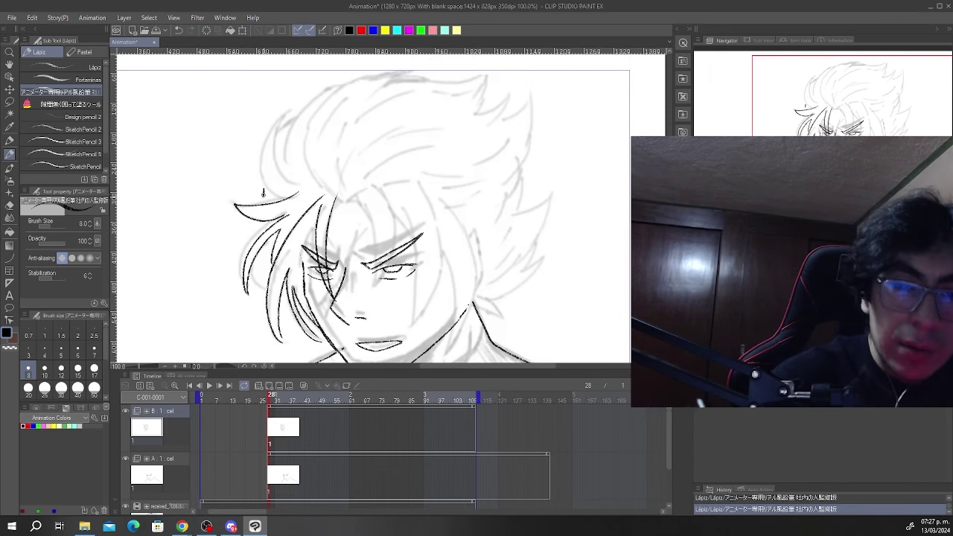
pyautogui.moveTo(262, 195)
pyautogui.mouseDown()
pyautogui.moveTo(269, 191)
pyautogui.moveTo(258, 186)
pyautogui.moveTo(267, 192)
pyautogui.mouseUp()
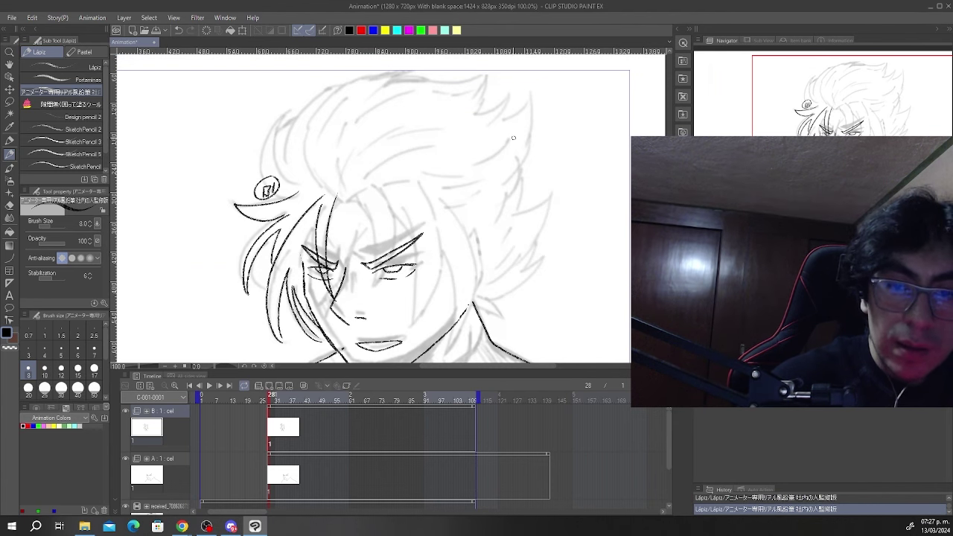
pyautogui.scroll(-2, 507, 112)
pyautogui.scroll(2, 545, 126)
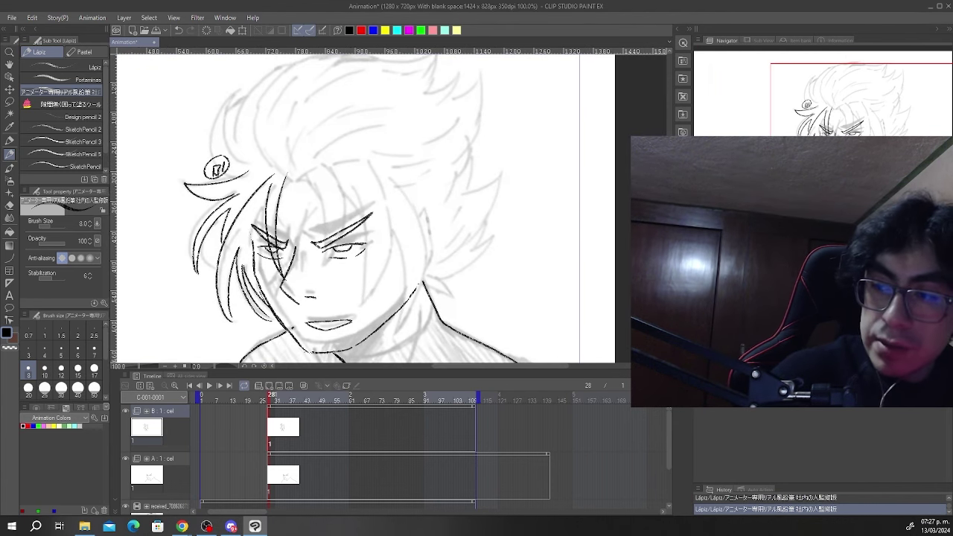
# - Add animation folder C with a raster layer and assign it as cel 1 at frame 28
pyautogui.click(278, 384)
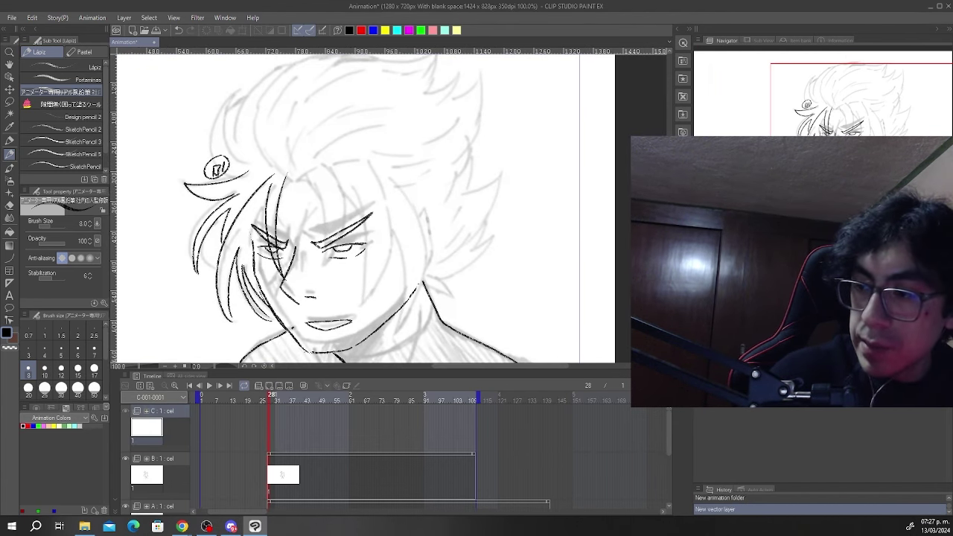
pyautogui.hotkey('ctrl', 'z')
pyautogui.hotkey('ctrl', 'shift', 'n')
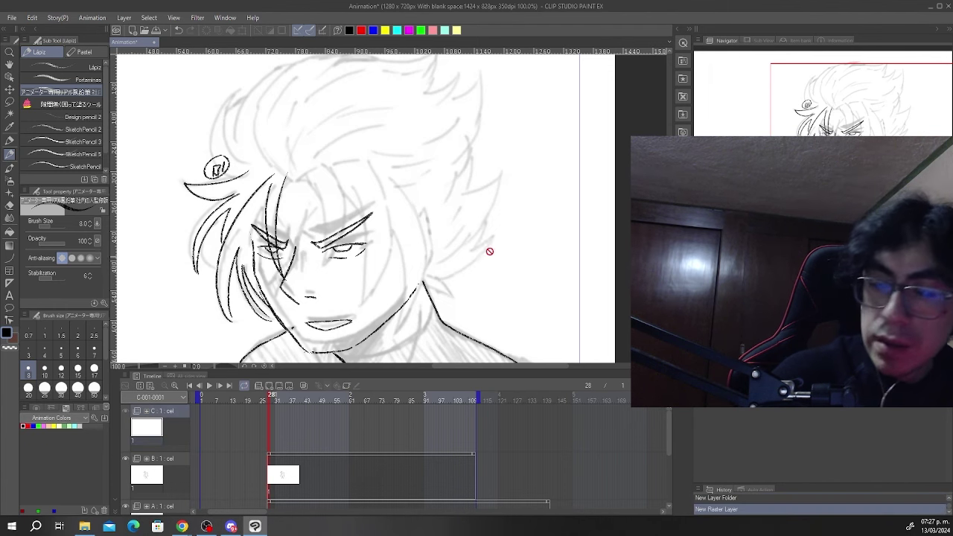
pyautogui.scroll(-2, 416, 224)
pyautogui.scroll(3, 414, 201)
pyautogui.rightClick(267, 423)
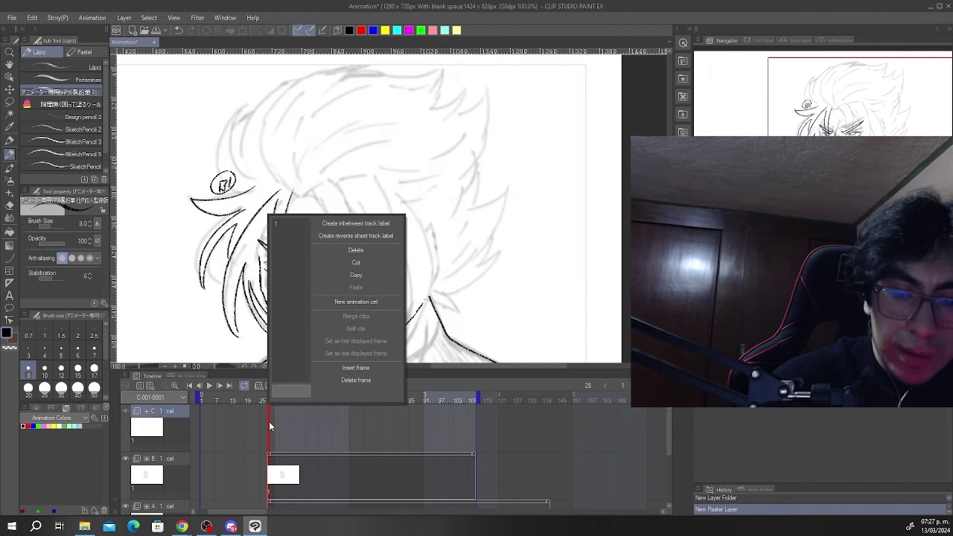
pyautogui.click(287, 225)
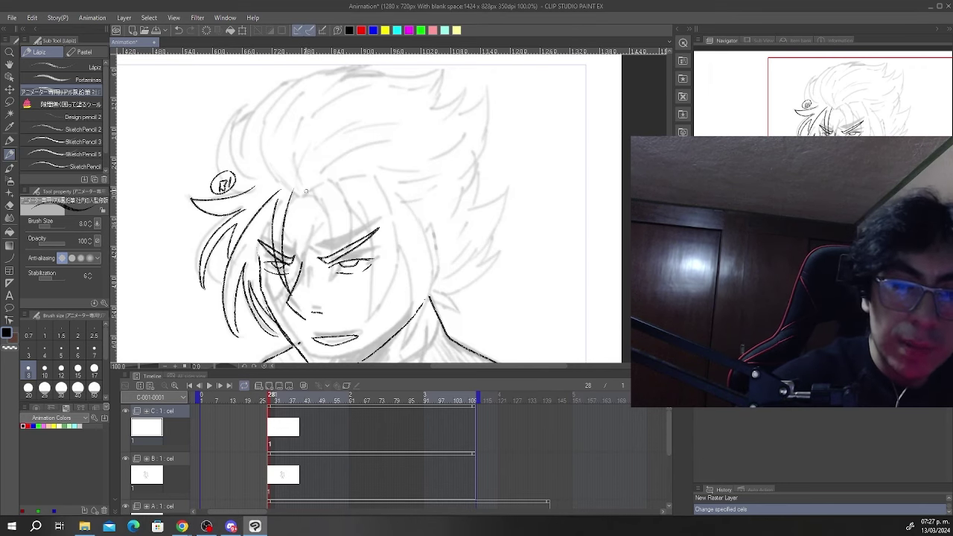
# - Ink the front hair strands over the forehead and near side of the face in folder C and mark them with a circled C1
pyautogui.moveTo(308, 191)
pyautogui.mouseDown()
pyautogui.moveTo(322, 203)
pyautogui.moveTo(331, 293)
pyautogui.moveTo(333, 186)
pyautogui.moveTo(327, 224)
pyautogui.moveTo(331, 293)
pyautogui.moveTo(339, 179)
pyautogui.mouseUp()
pyautogui.hotkey('ctrl', 'z')
pyautogui.hotkey('ctrl', 'z')
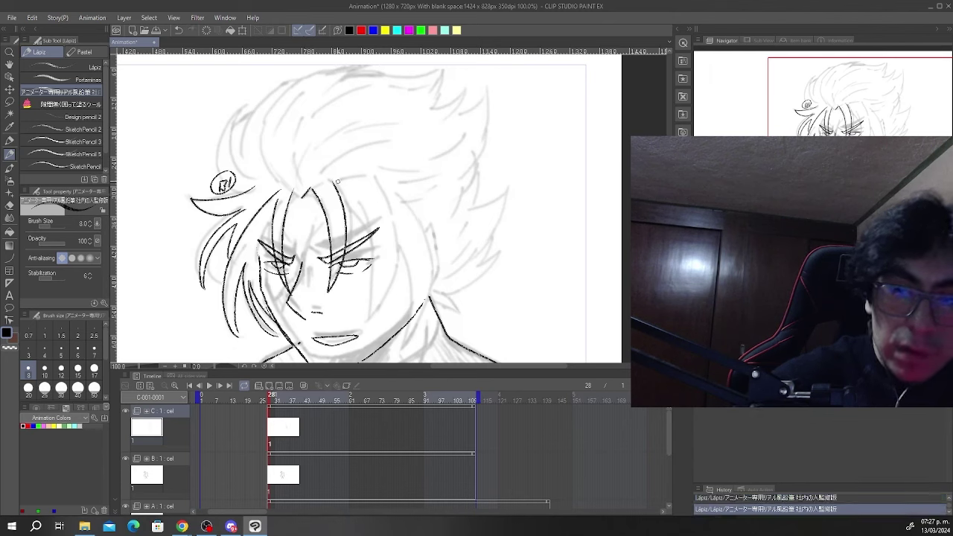
pyautogui.moveTo(361, 224)
pyautogui.mouseDown()
pyautogui.moveTo(365, 324)
pyautogui.moveTo(390, 256)
pyautogui.mouseUp()
pyautogui.moveTo(431, 201)
pyautogui.mouseDown()
pyautogui.moveTo(435, 210)
pyautogui.moveTo(425, 189)
pyautogui.mouseUp()
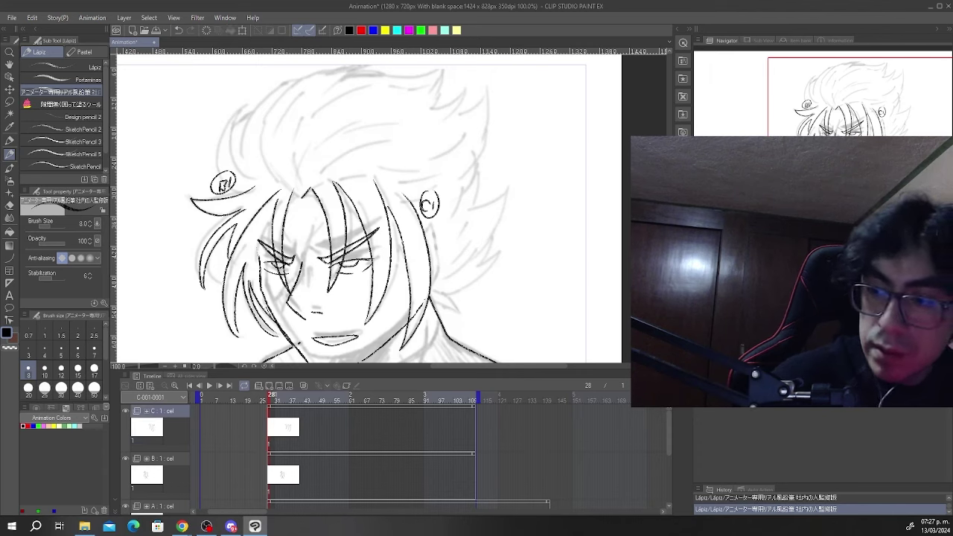
# - Add animation folder D with a raster layer instead of the vector layer, as cel 1 at frame 28
pyautogui.click(259, 386)
pyautogui.click(713, 291)
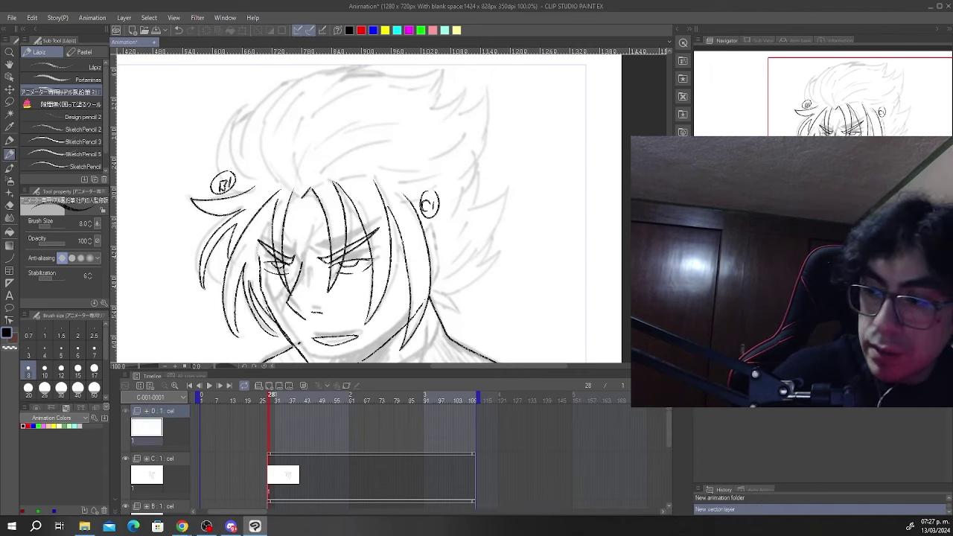
pyautogui.click(702, 290)
pyautogui.hotkey('ctrl', 'z')
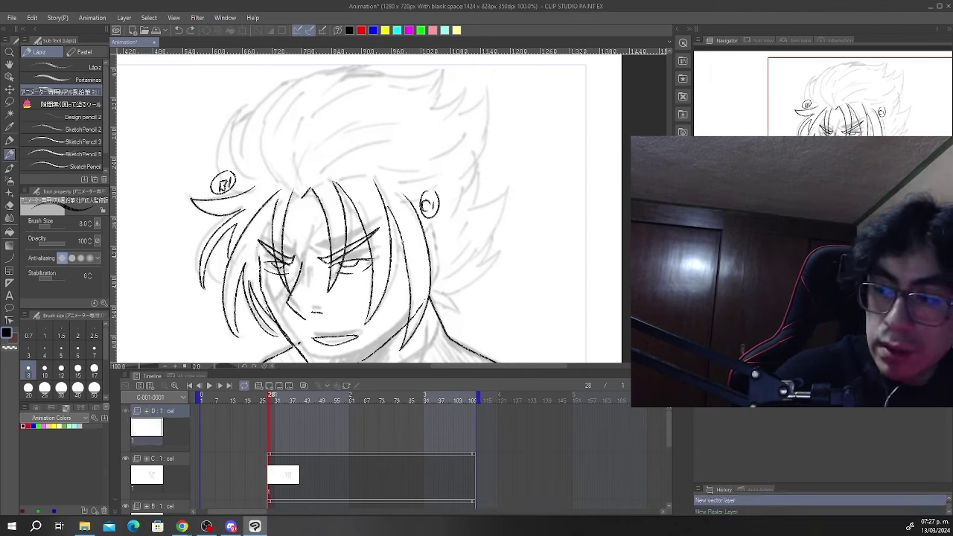
pyautogui.hotkey('ctrl', 'z')
pyautogui.click(702, 290)
pyautogui.scroll(-1, 624, 289)
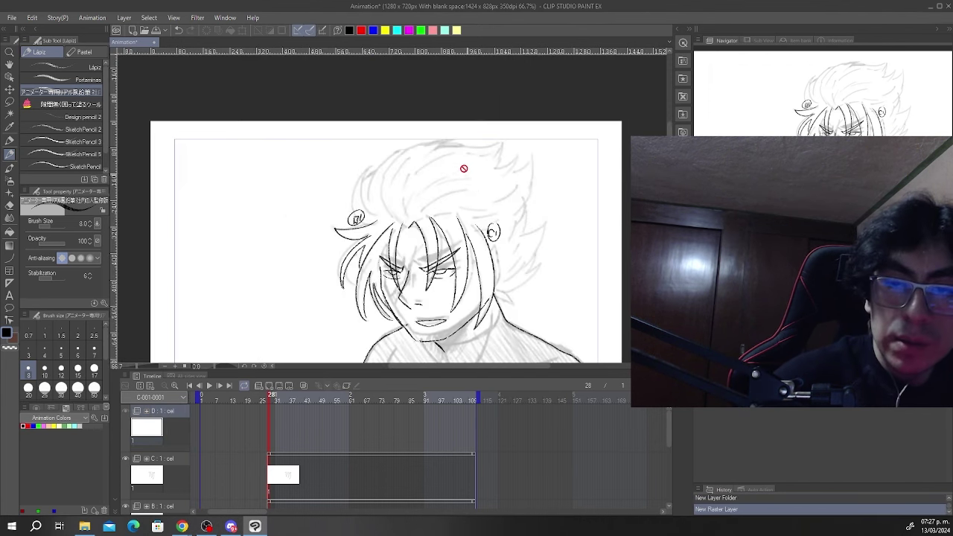
pyautogui.scroll(1, 449, 158)
# - Ink the outer spiky hair silhouette and the small tuft behind the neck on cel 1 of folder D
pyautogui.hotkey('ctrl', 'z')
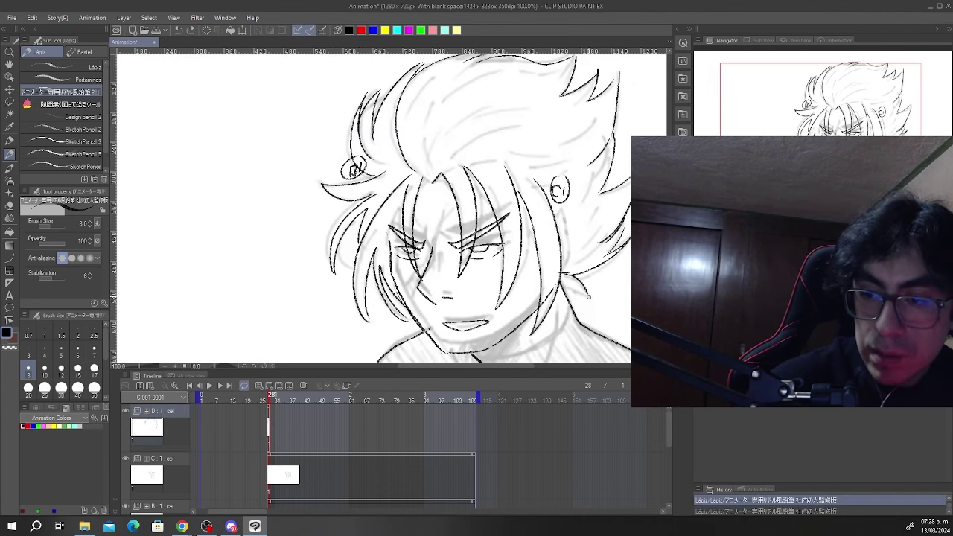
pyautogui.moveTo(588, 297); pyautogui.dragTo(571, 287)
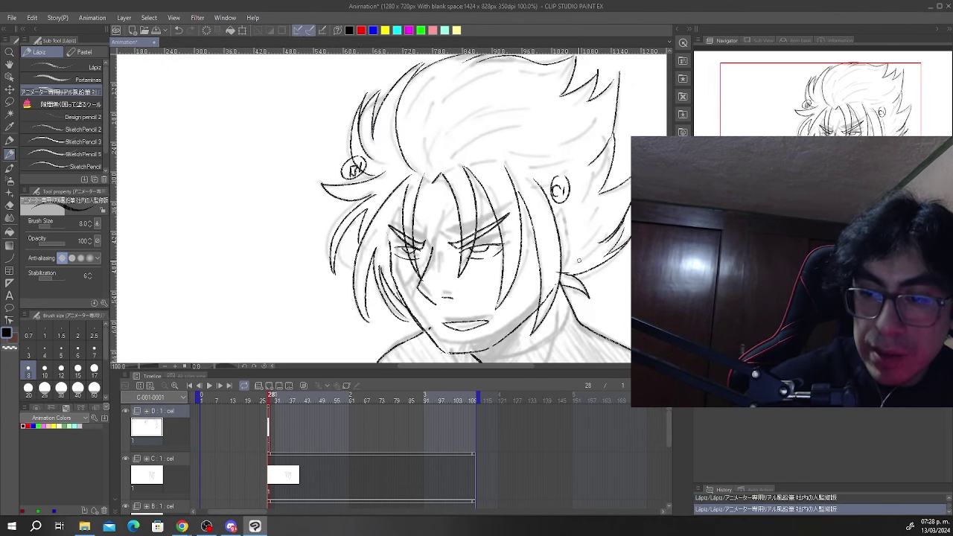
pyautogui.scroll(-5, 581, 190)
pyautogui.scroll(2, 599, 190)
pyautogui.scroll(-2, 492, 224)
pyautogui.scroll(4, 542, 206)
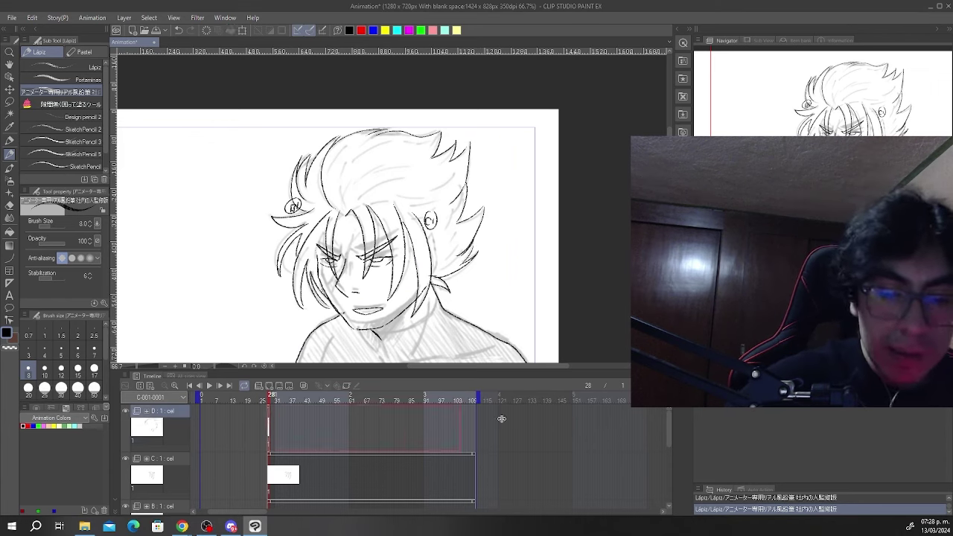
# - Extend folder D's clip past the end of the playback range, add cel 2 at frame 31 and turn on onion skin
pyautogui.moveTo(269, 406); pyautogui.dragTo(270, 423)
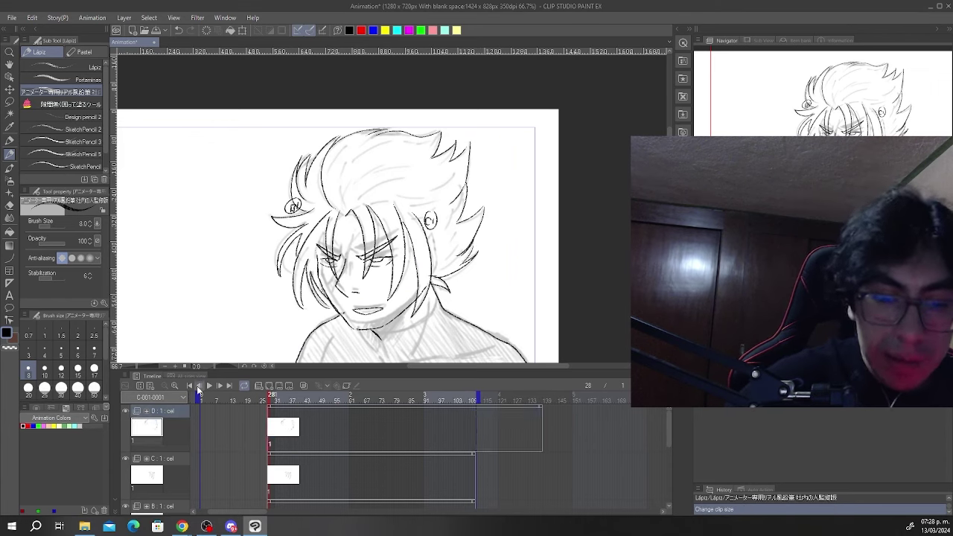
pyautogui.scroll(2, 271, 401)
pyautogui.moveTo(270, 400); pyautogui.dragTo(284, 402)
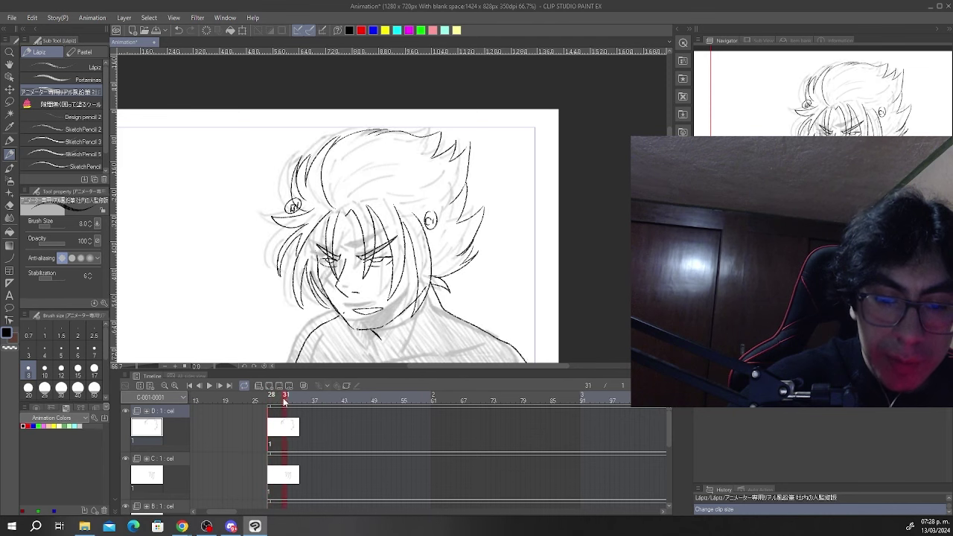
pyautogui.click(270, 386)
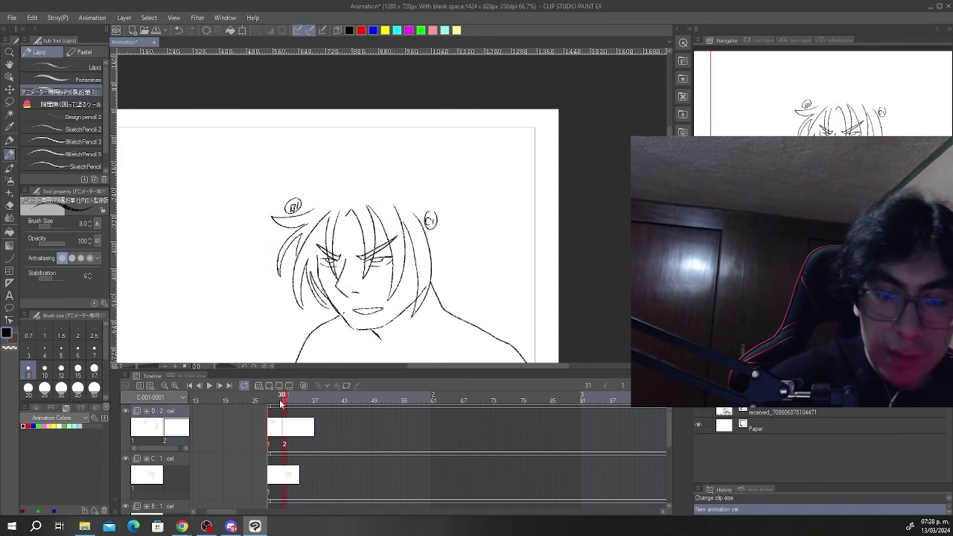
pyautogui.click(275, 401)
pyautogui.moveTo(277, 403); pyautogui.dragTo(288, 405)
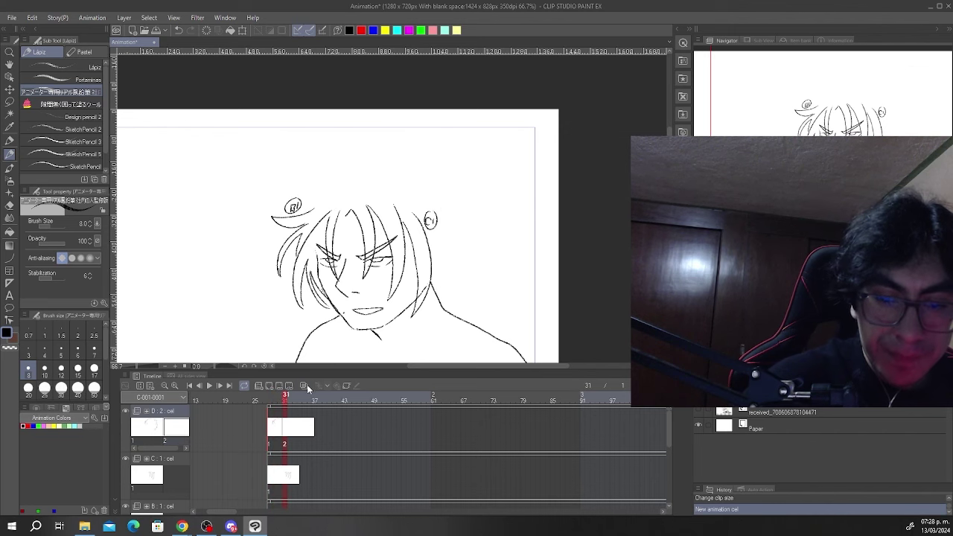
pyautogui.click(305, 385)
# - Ink a slightly shifted version of the outer spiky hair on cel 2 of folder D, following the onion skin
pyautogui.scroll(2, 389, 187)
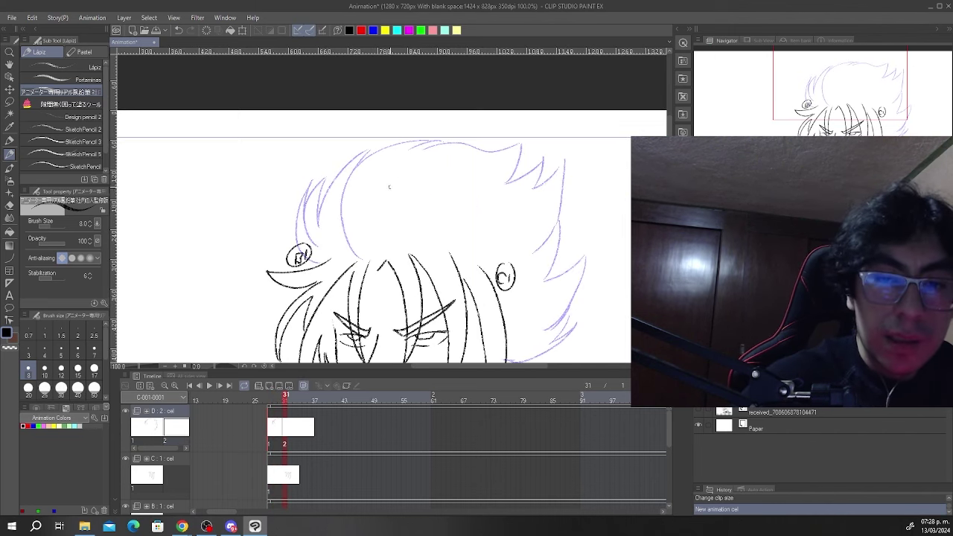
pyautogui.scroll(1, 389, 187)
pyautogui.scroll(-1, 268, 284)
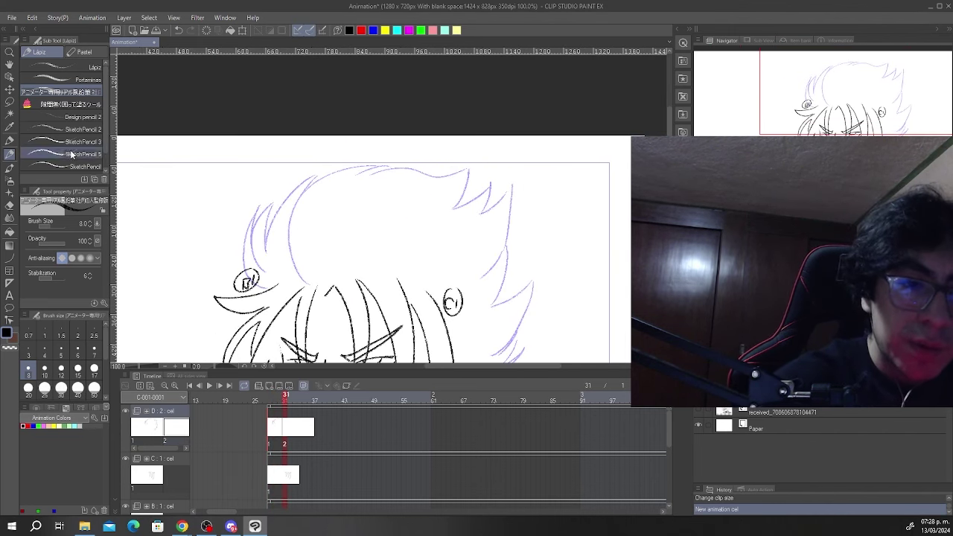
pyautogui.scroll(2, 268, 290)
pyautogui.moveTo(238, 287)
pyautogui.mouseDown()
pyautogui.moveTo(257, 170)
pyautogui.moveTo(244, 269)
pyautogui.moveTo(288, 166)
pyautogui.moveTo(267, 239)
pyautogui.moveTo(334, 121)
pyautogui.moveTo(325, 283)
pyautogui.mouseUp()
pyautogui.moveTo(309, 176)
pyautogui.mouseDown()
pyautogui.moveTo(322, 155)
pyautogui.moveTo(463, 106)
pyautogui.mouseUp()
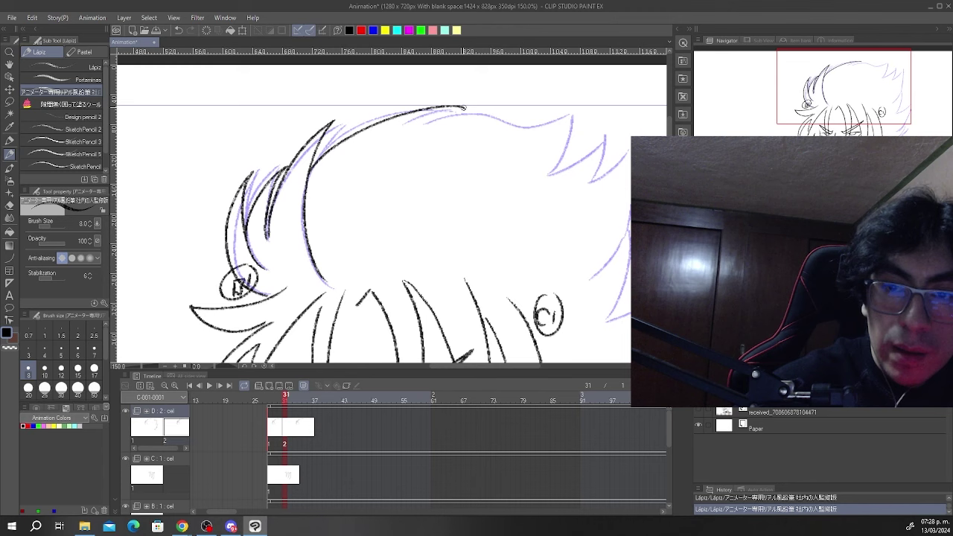
pyautogui.moveTo(400, 133)
pyautogui.mouseDown()
pyautogui.moveTo(486, 109)
pyautogui.moveTo(538, 124)
pyautogui.mouseUp()
pyautogui.hotkey('ctrl', 'z')
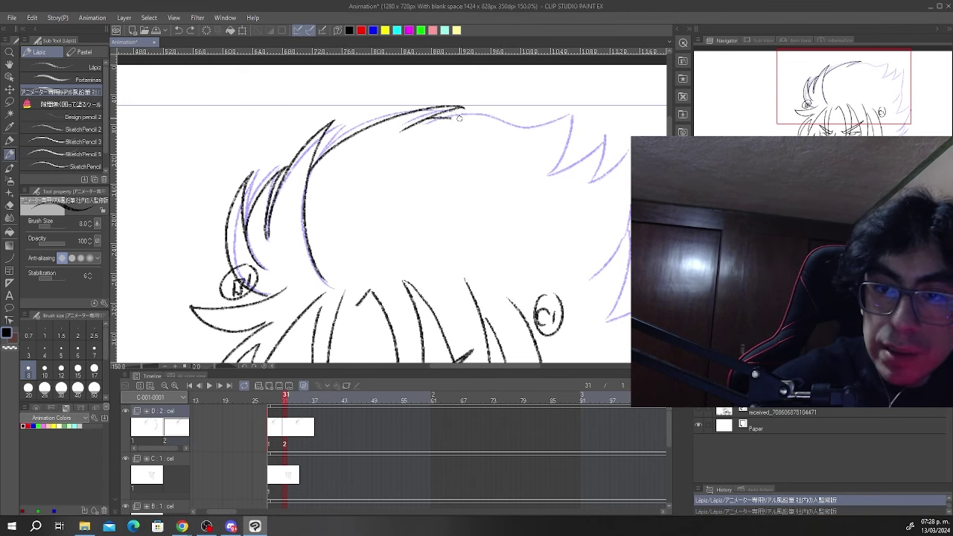
pyautogui.moveTo(451, 117); pyautogui.dragTo(520, 130)
# - Flip back and forth between frames 30 and 31 to compare the hair movement between the two folder D cels
pyautogui.press('Left')
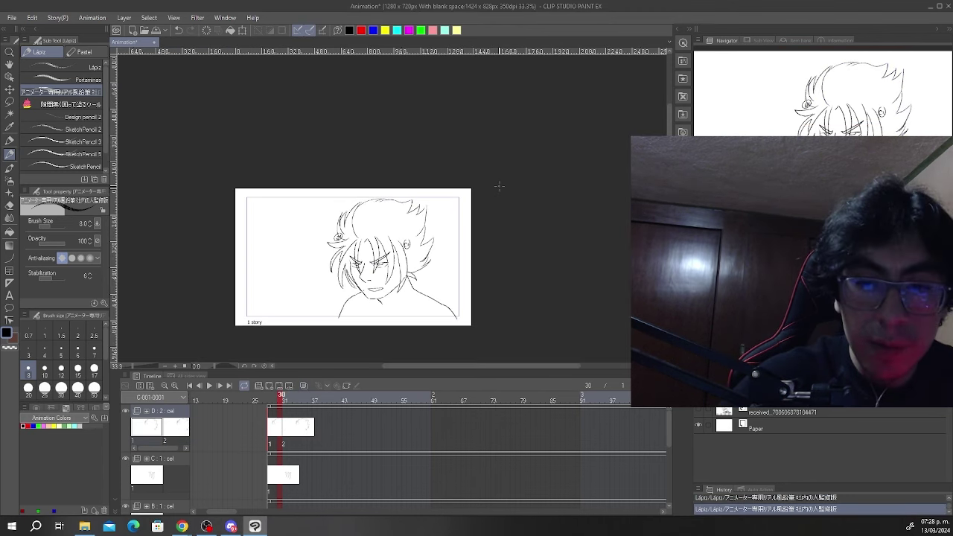
pyautogui.press('Right')
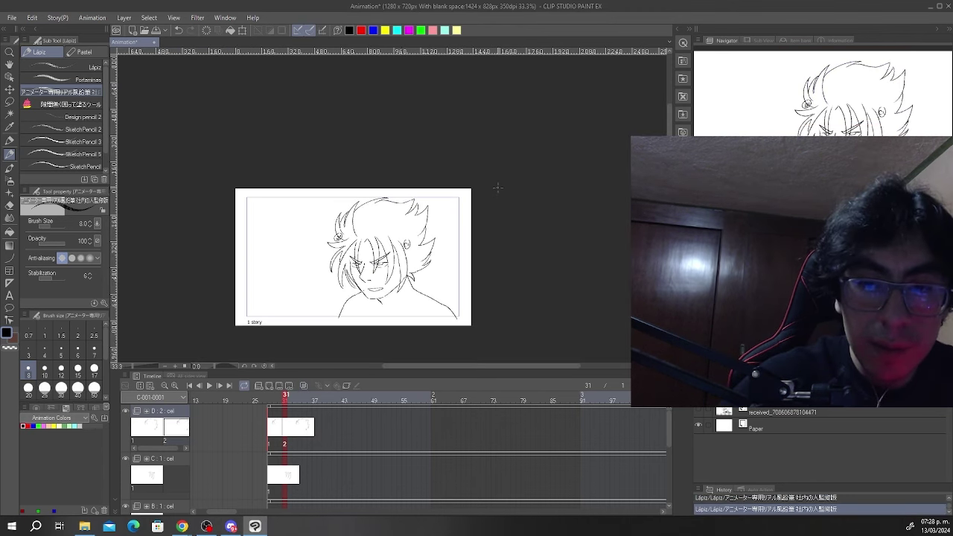
pyautogui.press('Left')
pyautogui.press('Right')
pyautogui.press('Left')
pyautogui.press('Right')
pyautogui.press('Left')
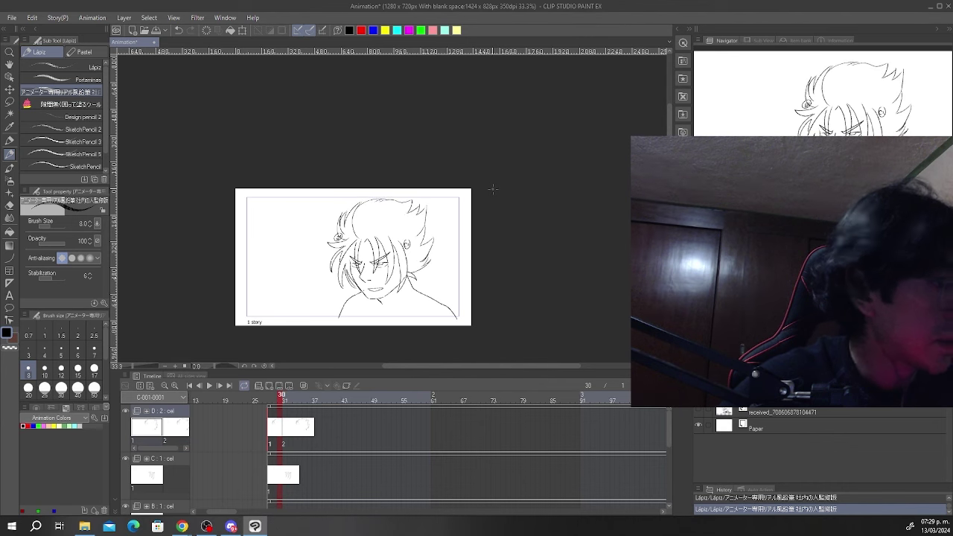
pyautogui.press('Right')
pyautogui.scroll(2, 423, 219)
pyautogui.press('Left')
pyautogui.press('Right')
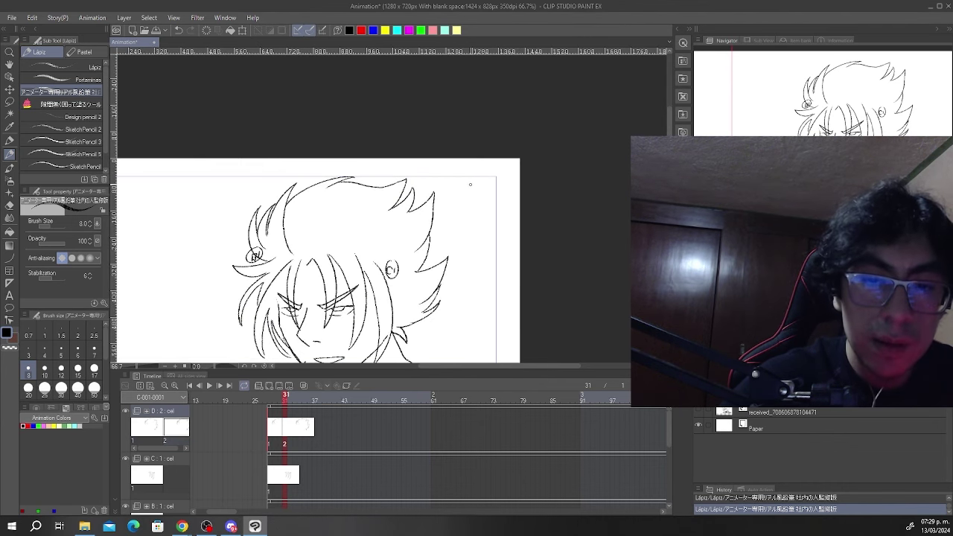
pyautogui.press('Left')
pyautogui.press('Right')
pyautogui.press('Left')
pyautogui.press('Right')
pyautogui.scroll(-2, 450, 200)
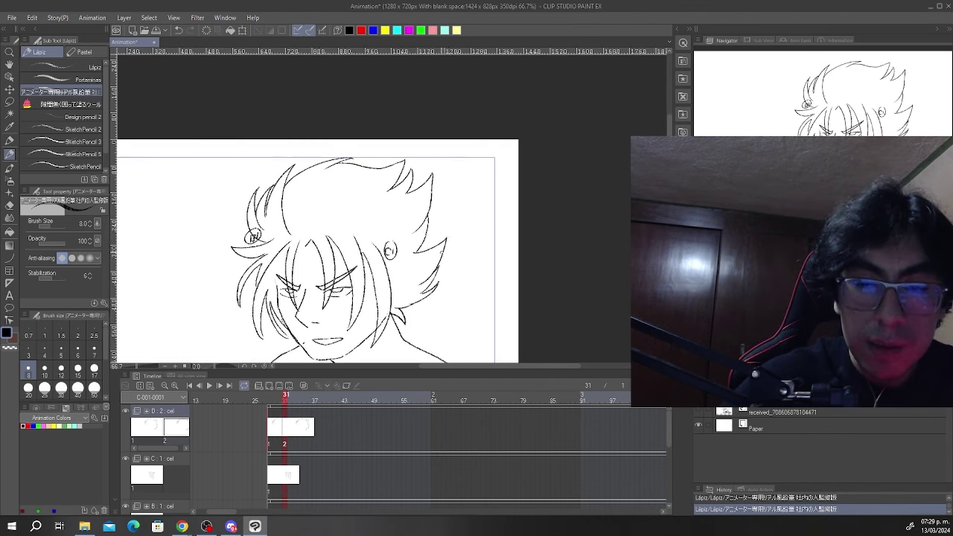
pyautogui.press('Left')
pyautogui.press('Right')
pyautogui.press('Left')
pyautogui.press('Right')
pyautogui.press('Left')
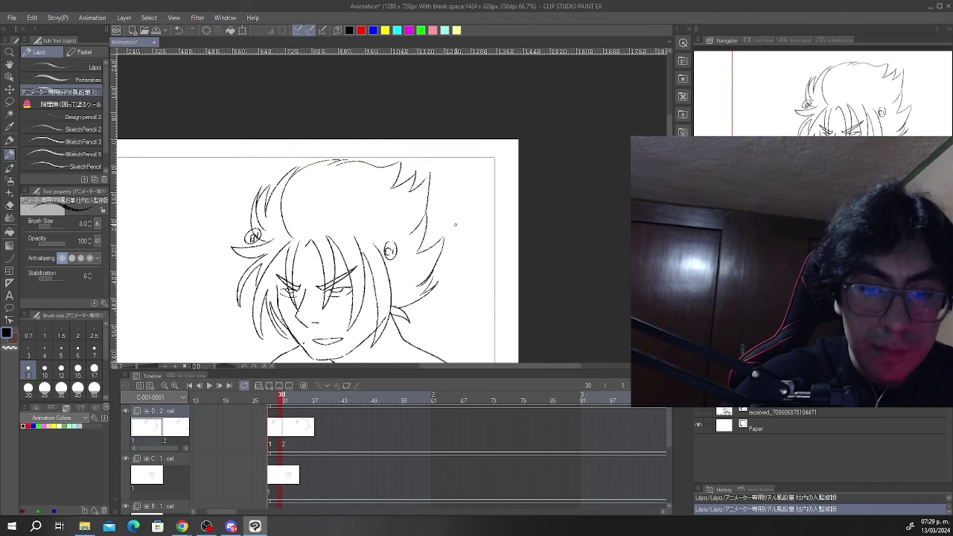
pyautogui.press('Right')
pyautogui.press('Right')
# - Repeat the hair cels on the folder D track: cel 1 at frame 34, cel 2 at frame 37 and cel 1 at frame 40
pyautogui.click(302, 424)
pyautogui.rightClick(302, 424)
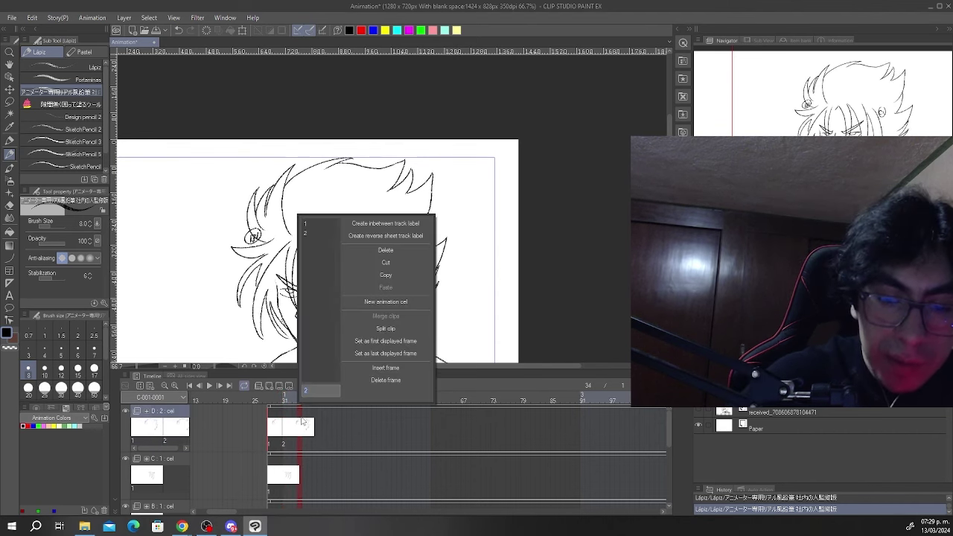
pyautogui.click(304, 223)
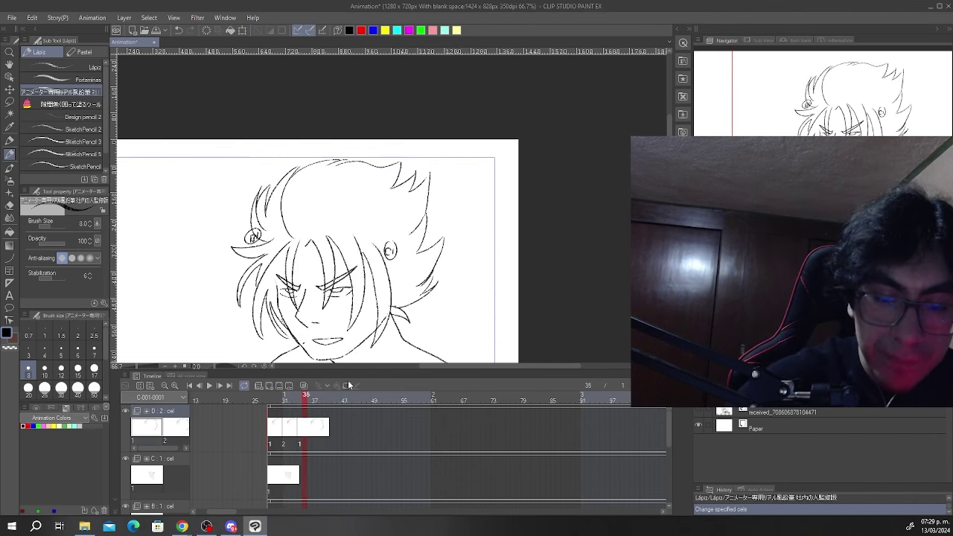
pyautogui.rightClick(314, 418)
pyautogui.click(329, 235)
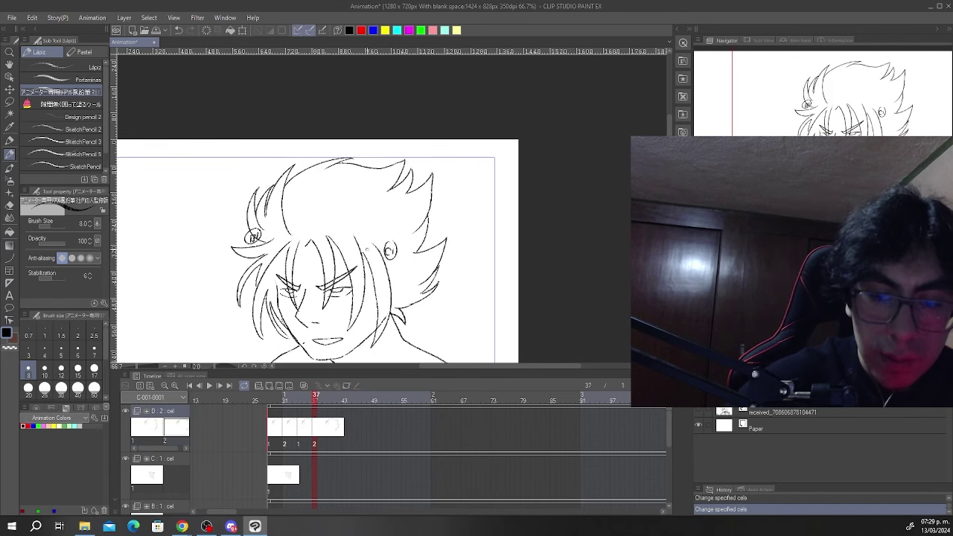
pyautogui.click(332, 417)
pyautogui.rightClick(332, 423)
pyautogui.click(335, 223)
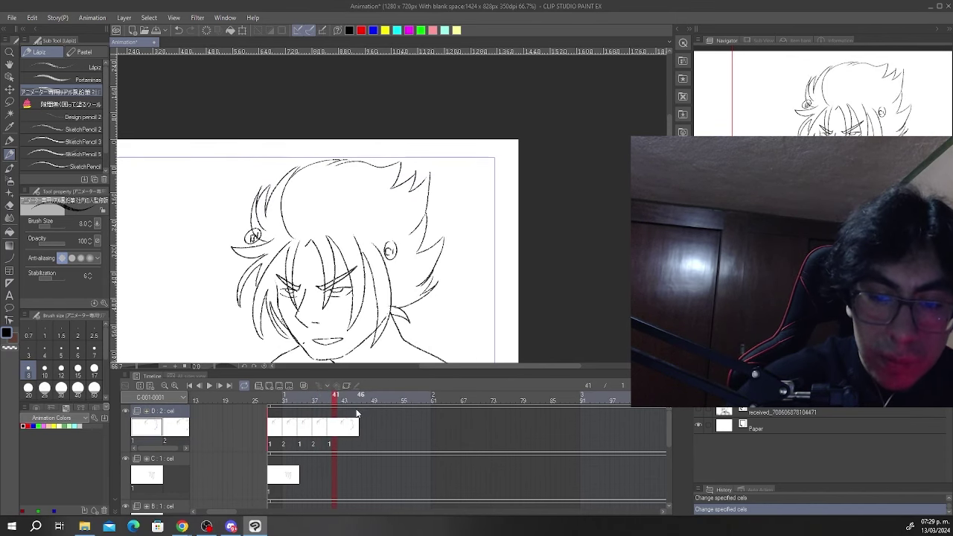
# - Continue alternating the folder D hair cels with cel 2 at frame 44, cel 1 at frame 47 and cel 2 at frame 50
pyautogui.click(348, 423)
pyautogui.rightClick(349, 422)
pyautogui.click(356, 233)
pyautogui.click(364, 414)
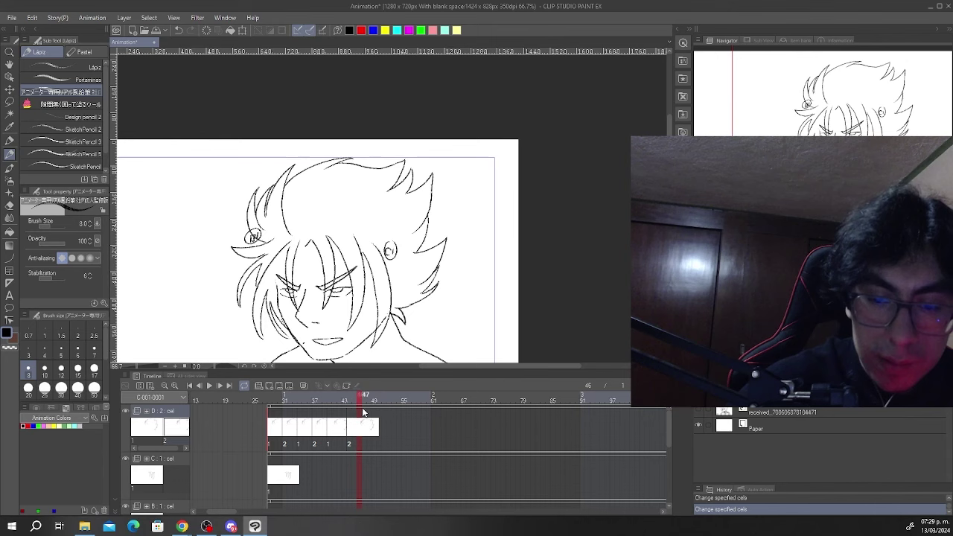
pyautogui.rightClick(364, 421)
pyautogui.click(389, 226)
pyautogui.click(378, 425)
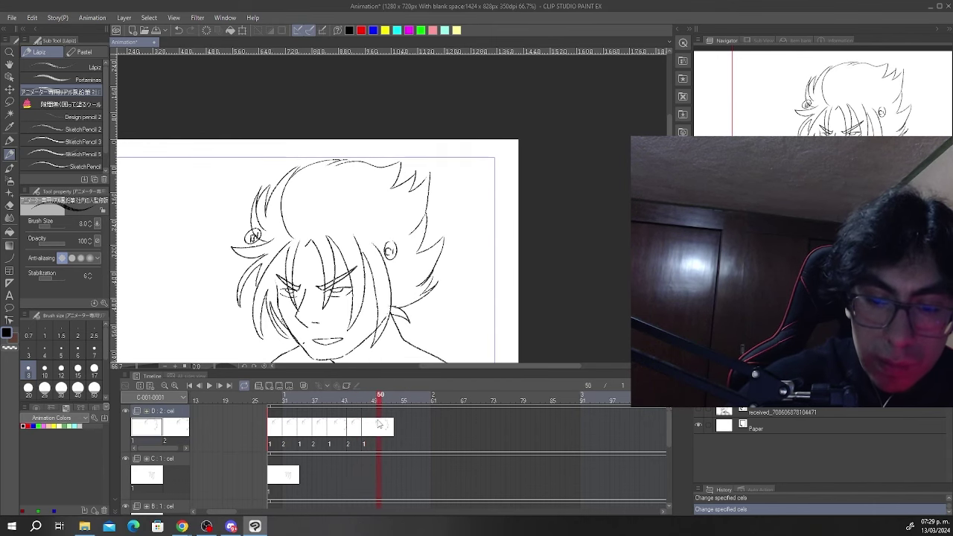
pyautogui.rightClick(378, 423)
pyautogui.click(395, 232)
# - Play back the animation to review the looping hair movement, and stop on a frame near the end of the hair cels
pyautogui.scroll(-1, 384, 312)
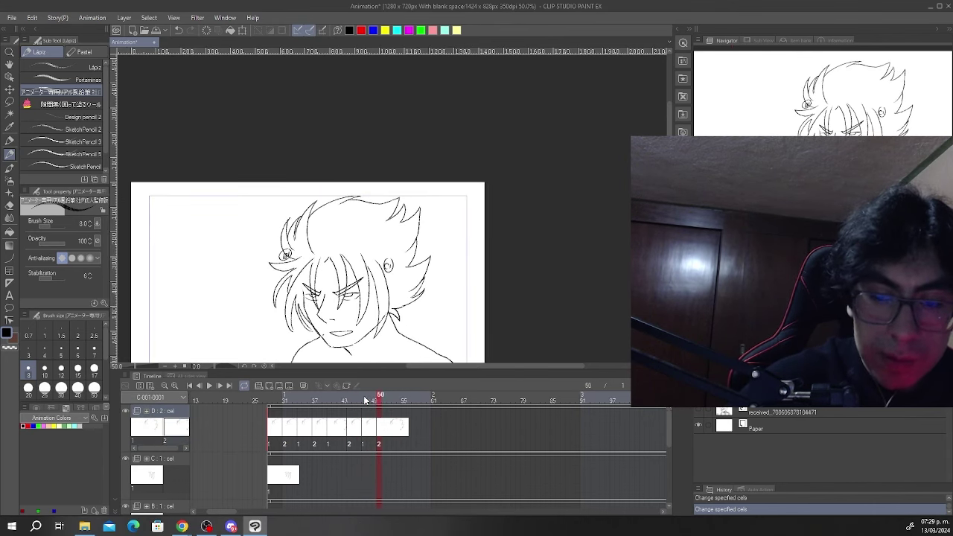
pyautogui.click(210, 386)
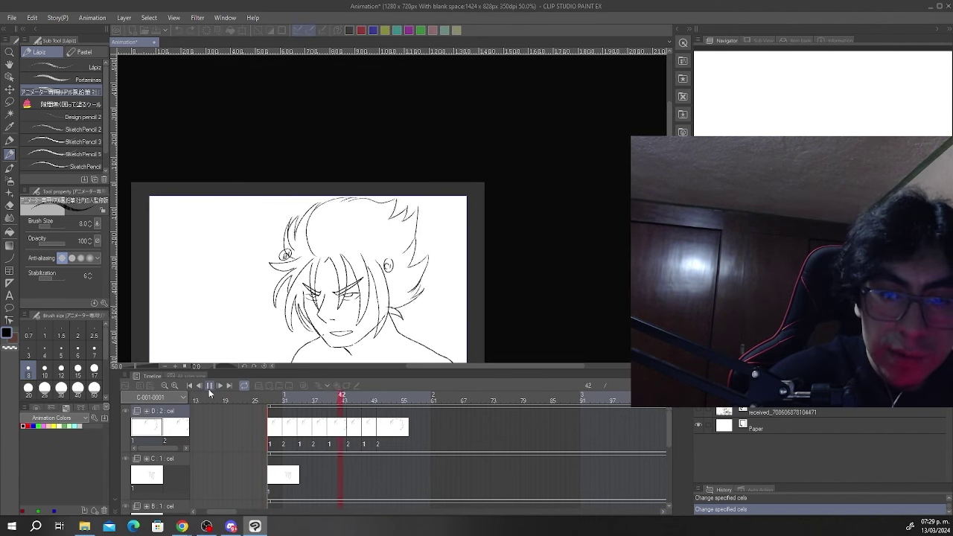
pyautogui.click(365, 400)
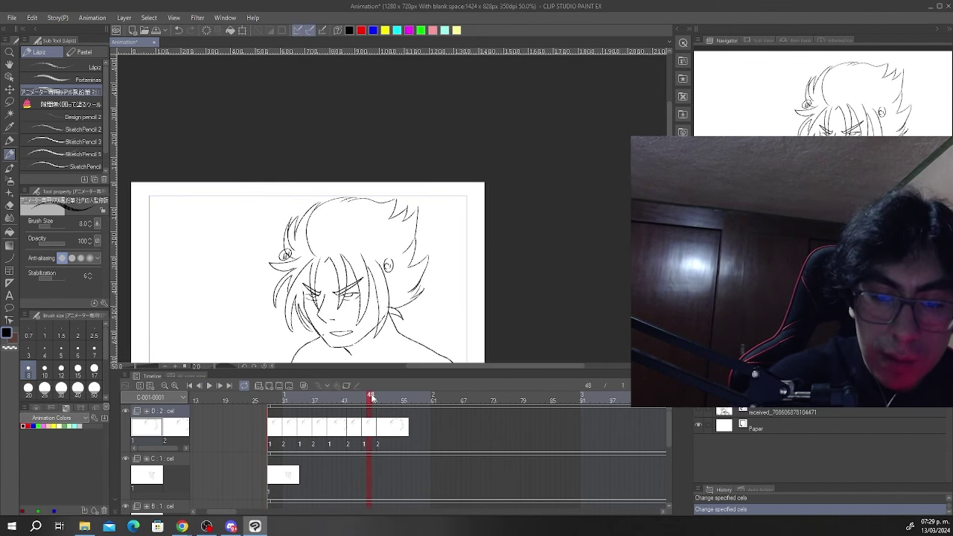
# - Play back the animation from before the first hair cel to review the two-cel loop, and stop near frame 49
pyautogui.moveTo(365, 402); pyautogui.dragTo(257, 400)
pyautogui.click(210, 386)
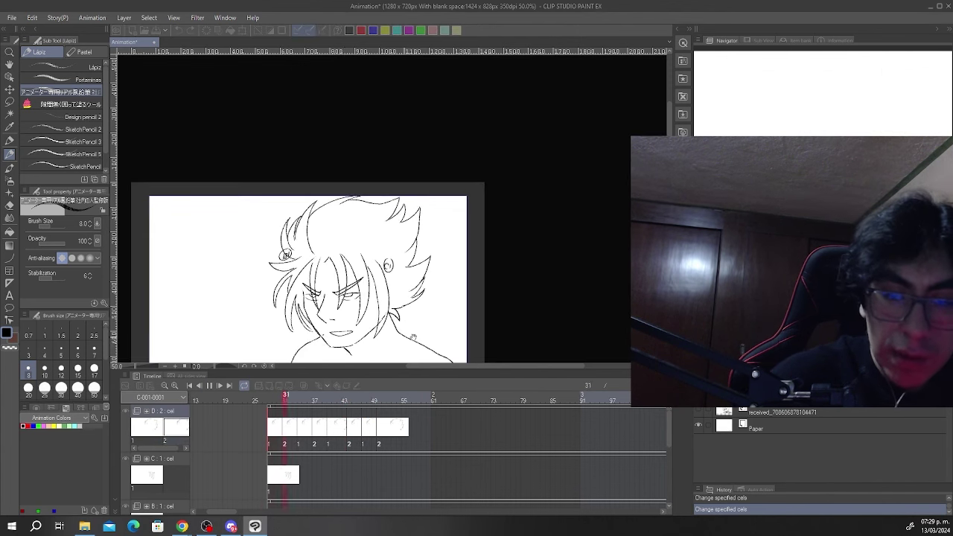
pyautogui.click(375, 396)
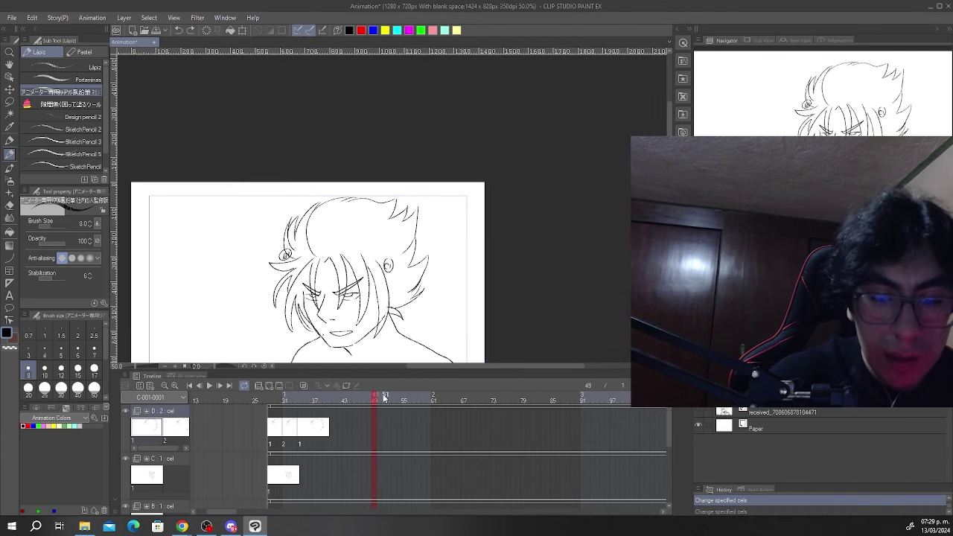
# - Add a new animation cel at frame 34 on the folder D track and turn on onion skin
pyautogui.moveTo(285, 400); pyautogui.dragTo(295, 402)
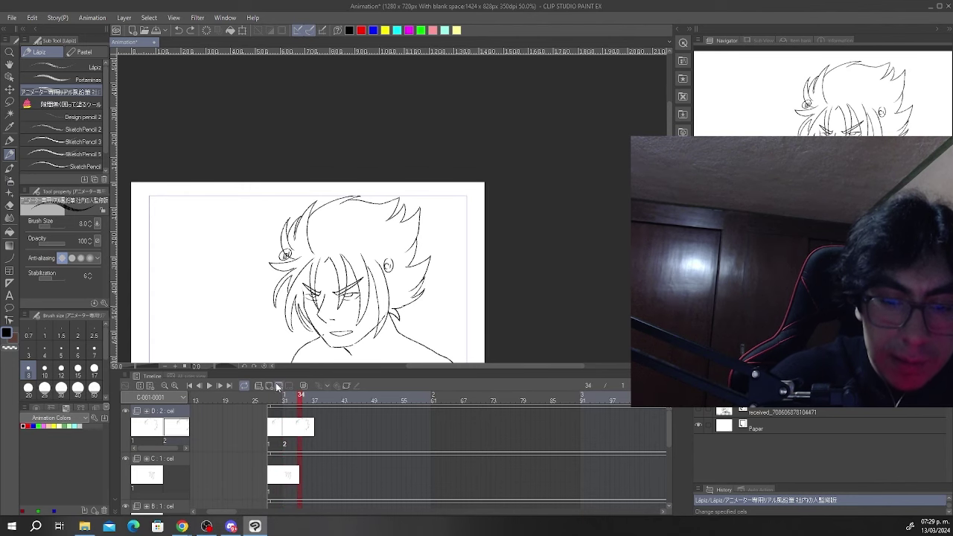
pyautogui.click(277, 381)
pyautogui.click(303, 385)
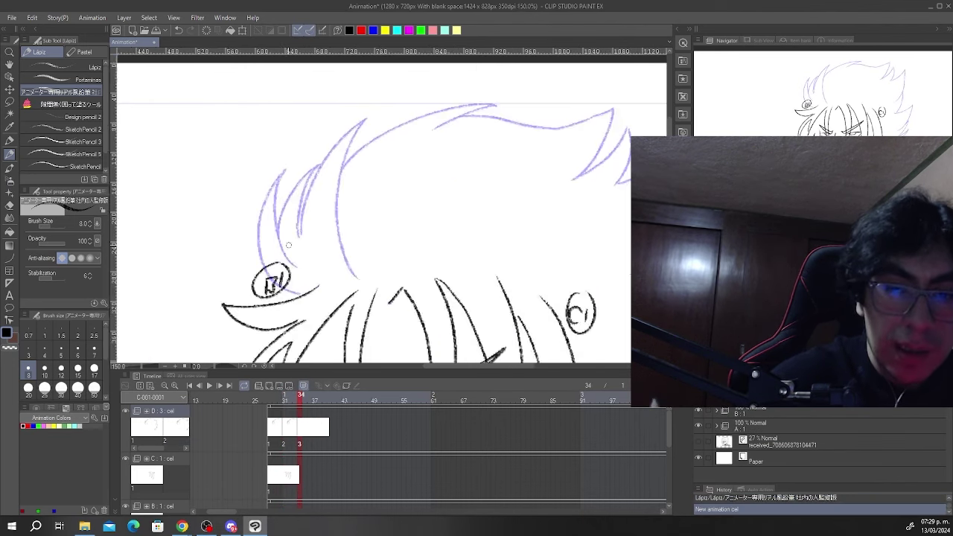
# - Flip through the neighbouring folder D cels to compare how the outer hair shifts, and return to frame 34
pyautogui.scroll(5, 309, 300)
pyautogui.press('Left')
pyautogui.press('Right')
pyautogui.press('Left')
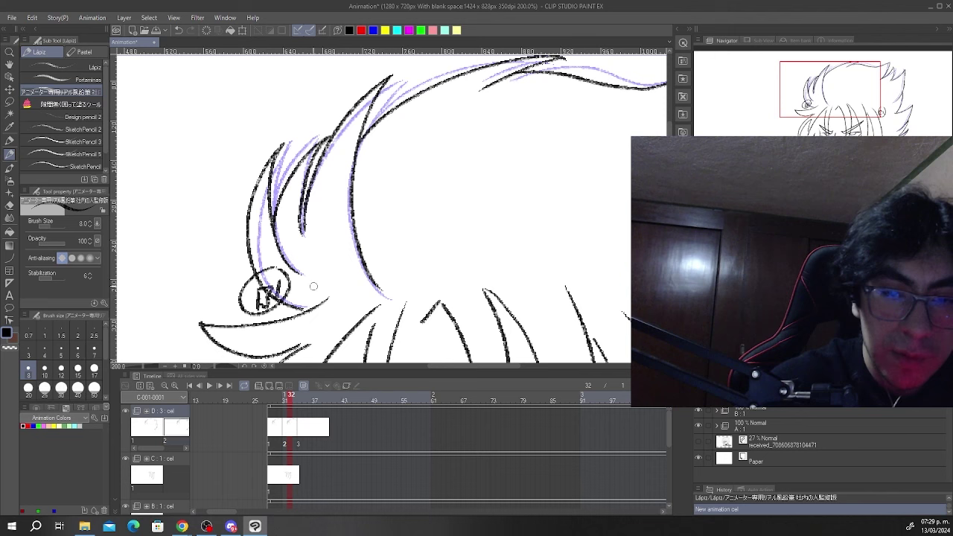
pyautogui.press('Left')
pyautogui.press('Right')
pyautogui.press('Right')
pyautogui.press('Right')
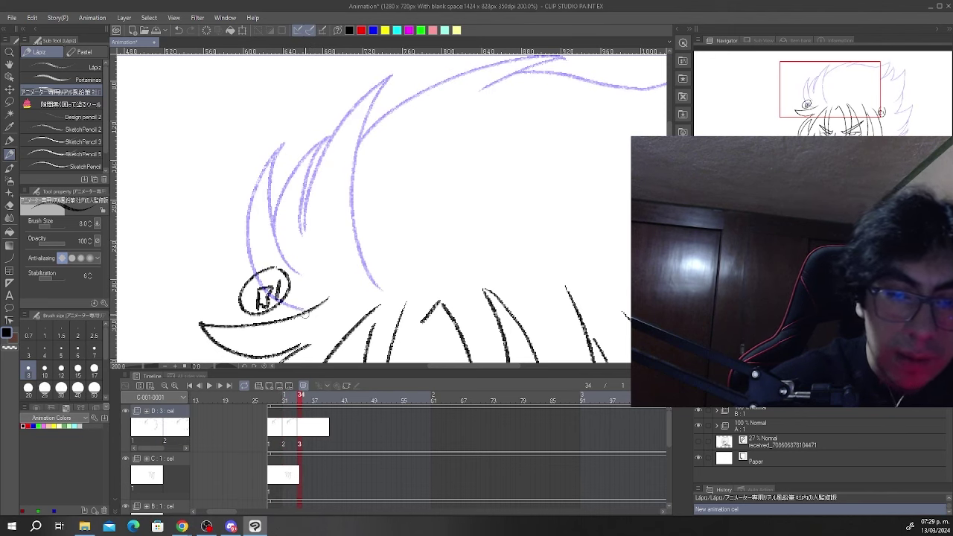
# - Ink the outer hair spikes and the crown line in folder D cel 3, slightly offset from the onion-skinned cel 2
pyautogui.moveTo(304, 313)
pyautogui.mouseDown()
pyautogui.moveTo(243, 201)
pyautogui.moveTo(273, 144)
pyautogui.moveTo(266, 223)
pyautogui.moveTo(295, 268)
pyautogui.moveTo(335, 132)
pyautogui.moveTo(296, 232)
pyautogui.moveTo(344, 111)
pyautogui.moveTo(392, 65)
pyautogui.mouseUp()
pyautogui.moveTo(391, 65)
pyautogui.mouseDown()
pyautogui.moveTo(353, 146)
pyautogui.moveTo(377, 279)
pyautogui.mouseUp()
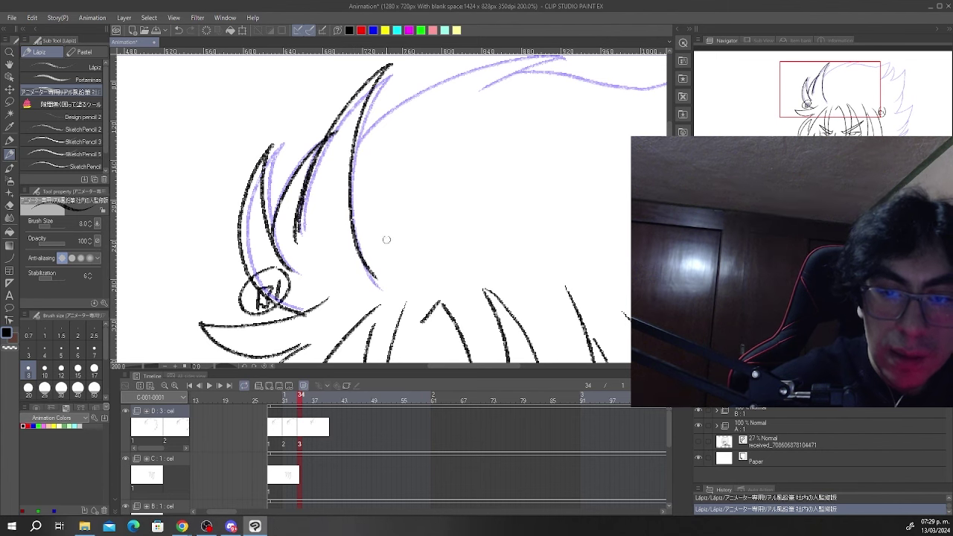
pyautogui.scroll(-1, 386, 239)
pyautogui.scroll(1, 501, 148)
pyautogui.moveTo(350, 149)
pyautogui.mouseDown()
pyautogui.moveTo(451, 103)
pyautogui.moveTo(539, 88)
pyautogui.moveTo(440, 133)
pyautogui.mouseUp()
pyautogui.scroll(-2, 446, 134)
pyautogui.scroll(2, 598, 111)
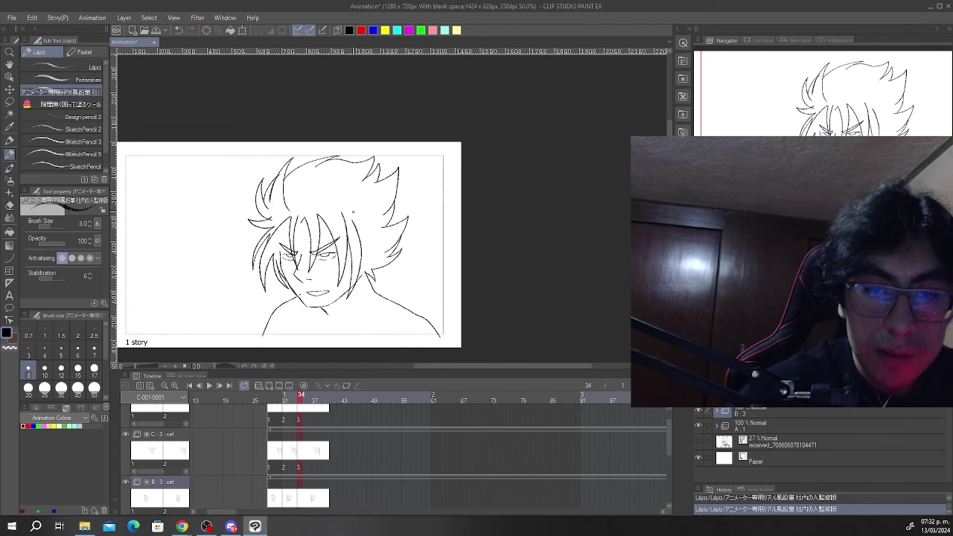
# - Play back the three-cel hair animation from before frame 28 to review the movement
pyautogui.scroll(-1, 353, 212)
pyautogui.moveTo(301, 397); pyautogui.dragTo(220, 397)
pyautogui.click(209, 386)
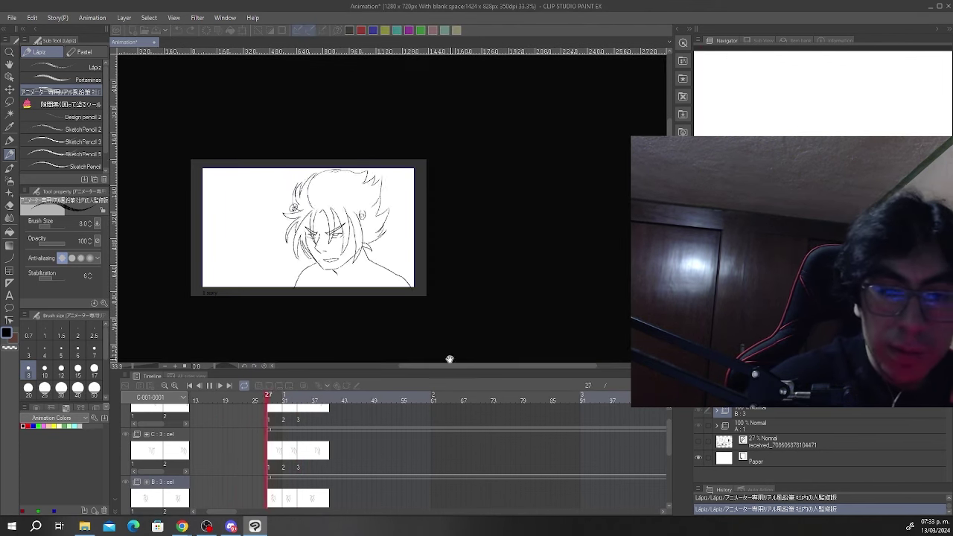
pyautogui.click(262, 399)
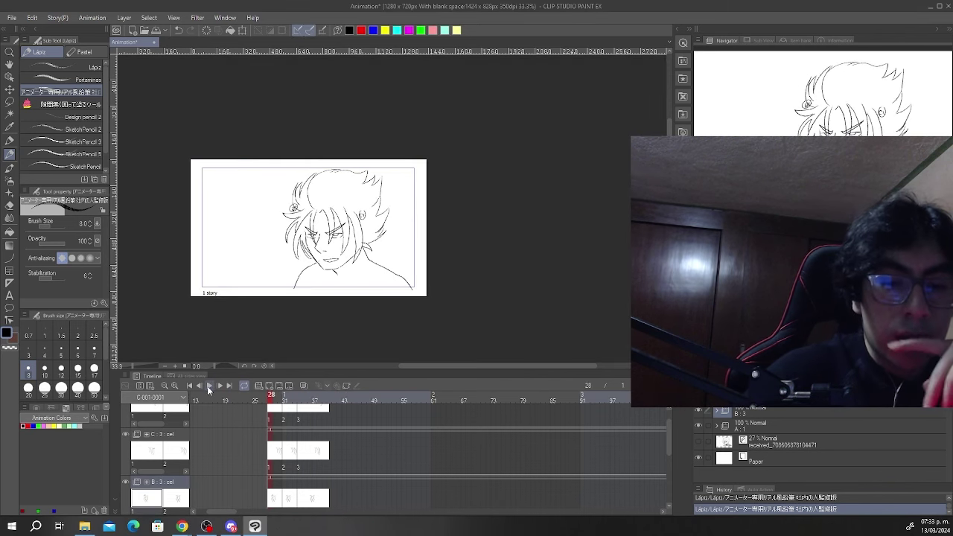
pyautogui.click(208, 388)
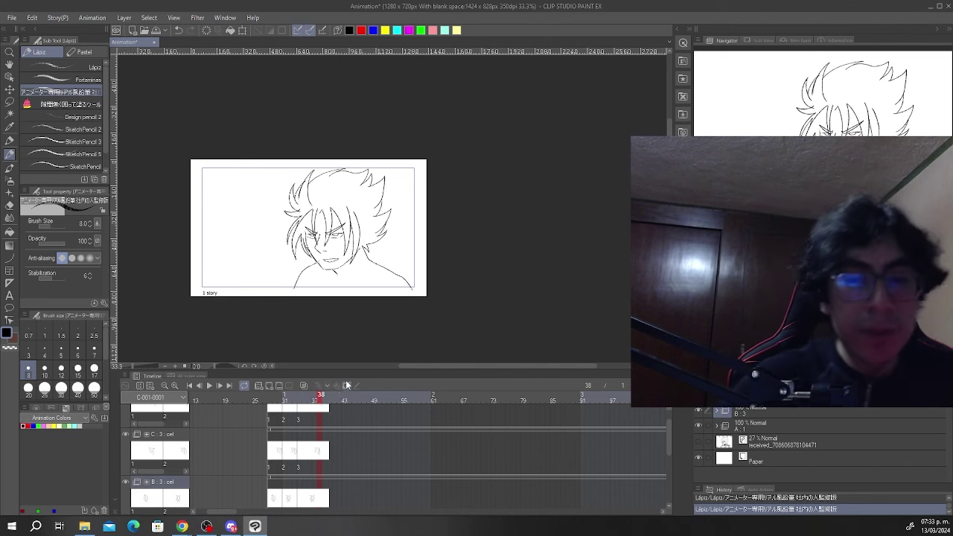
# - Add a new animation cel at frame 37 on the folder D track and turn on onion skin
pyautogui.scroll(3, 350, 225)
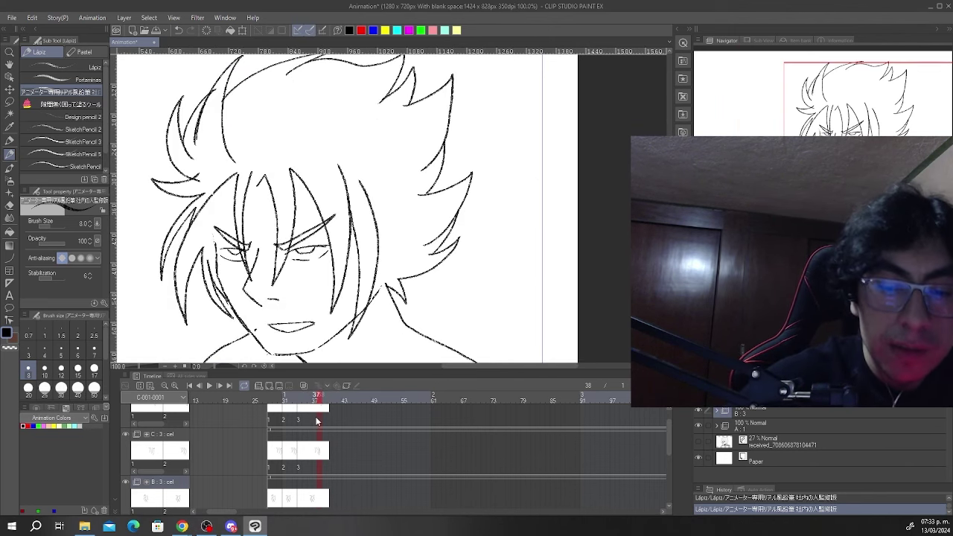
pyautogui.scroll(-2, 345, 364)
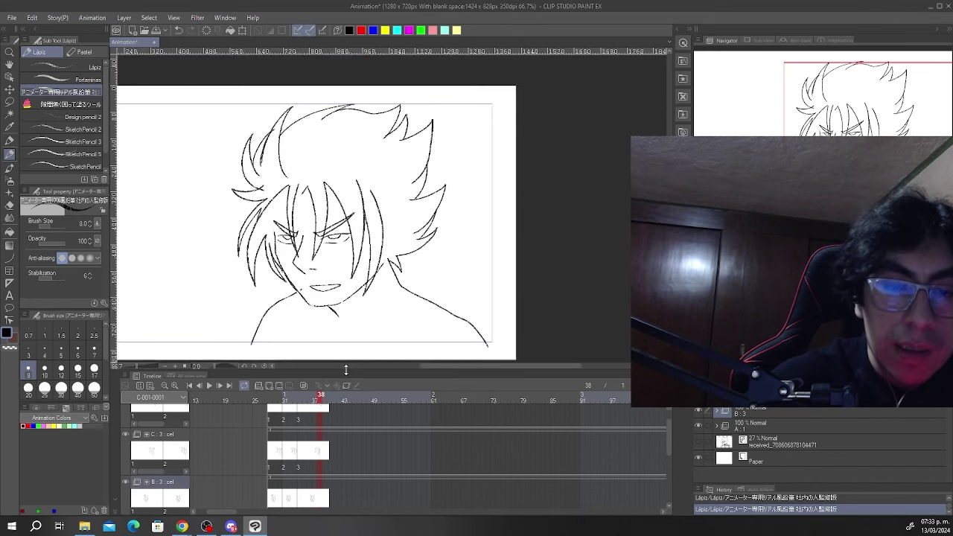
pyautogui.scroll(1, 312, 320)
pyautogui.moveTo(668, 435); pyautogui.dragTo(668, 429)
pyautogui.scroll(1, 669, 428)
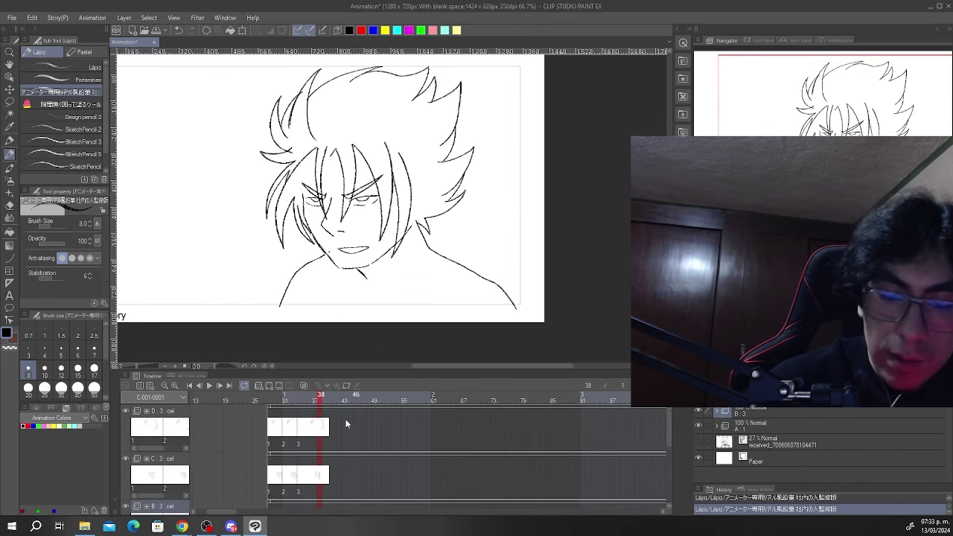
pyautogui.click(303, 425)
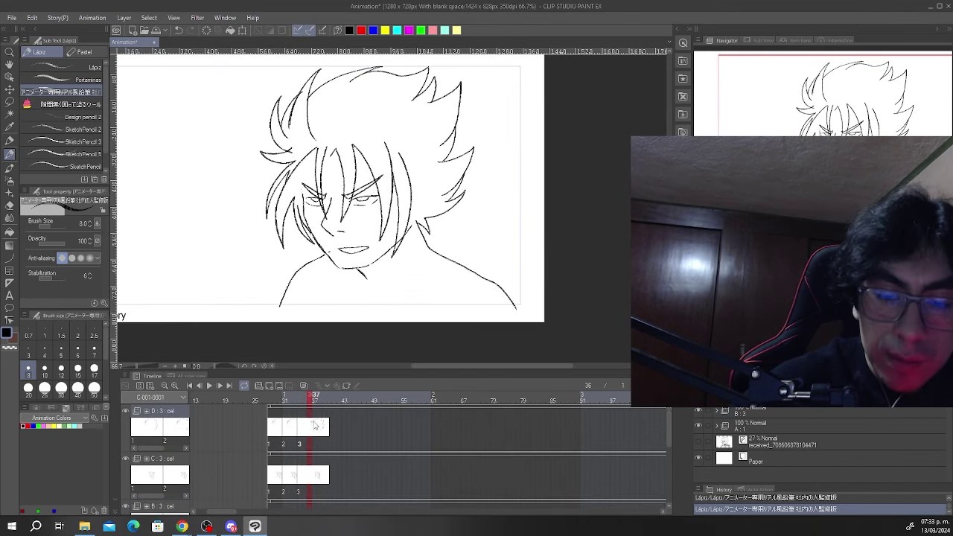
pyautogui.click(268, 386)
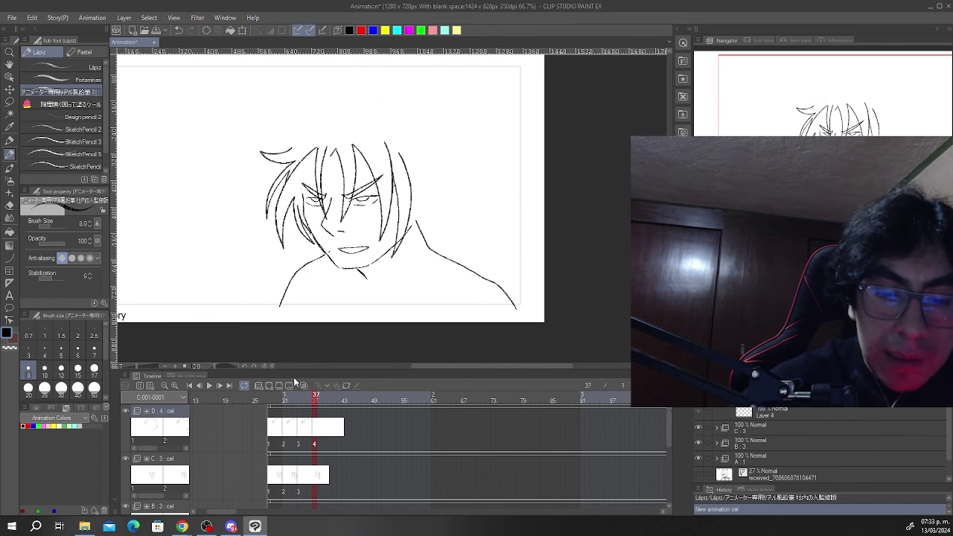
pyautogui.click(303, 385)
# - Compare frames 36 and 37, and ink the outermost spike beside the face in folder D cel 4, slightly offset from cel 3
pyautogui.scroll(-1, 328, 223)
pyautogui.scroll(2, 322, 111)
pyautogui.scroll(2, 320, 112)
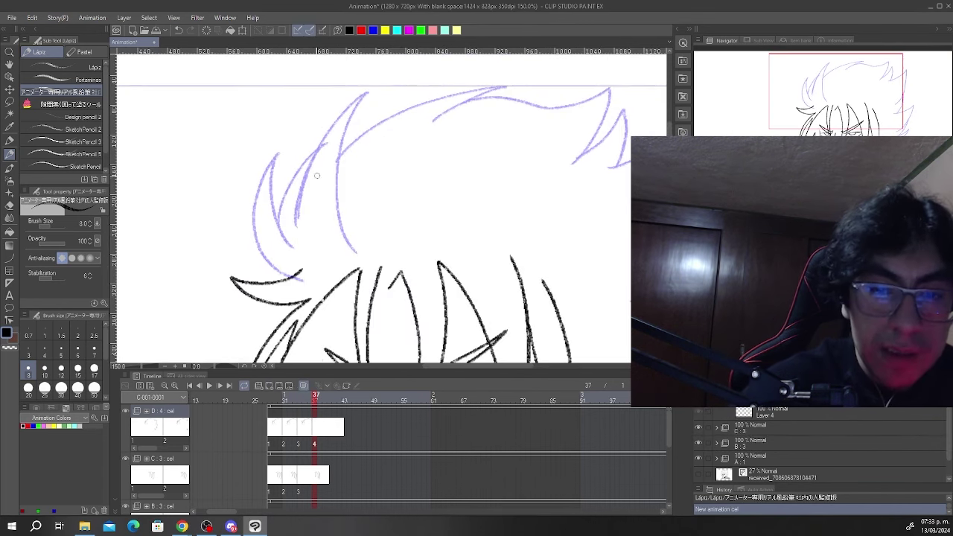
pyautogui.press('Left')
pyautogui.press('Right')
pyautogui.press('Left')
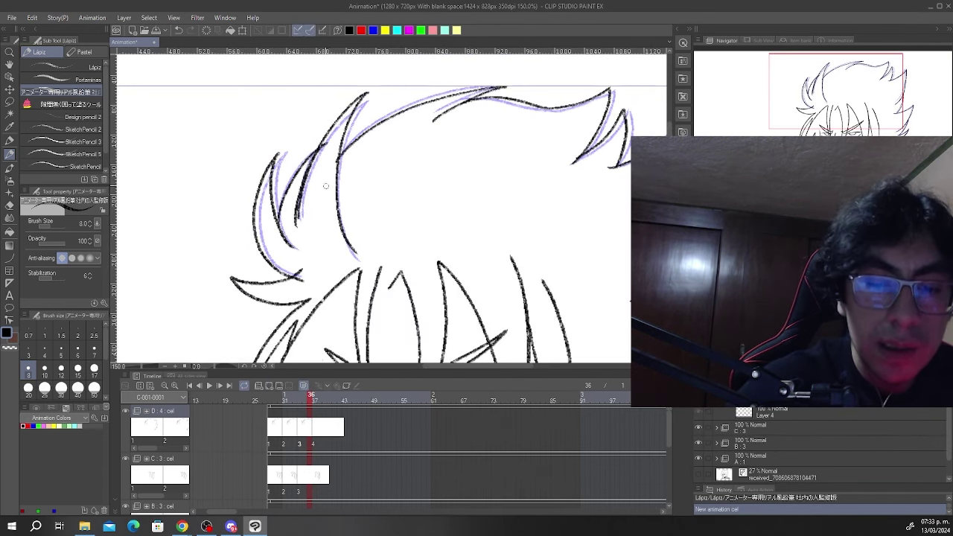
pyautogui.press('Right')
pyautogui.scroll(1, 297, 281)
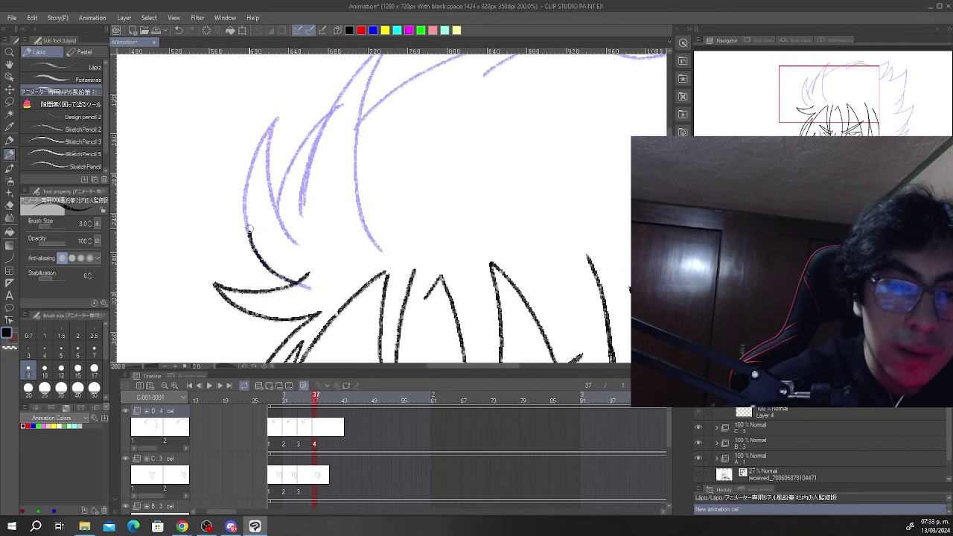
pyautogui.moveTo(250, 185)
pyautogui.mouseDown()
pyautogui.moveTo(280, 121)
pyautogui.moveTo(273, 185)
pyautogui.moveTo(296, 242)
pyautogui.mouseUp()
pyautogui.scroll(2, 303, 169)
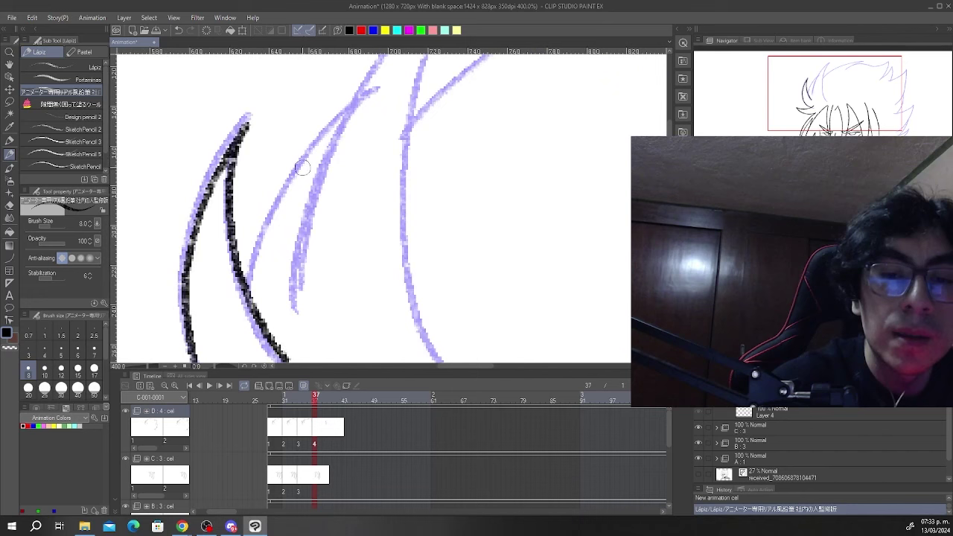
# - Undo the first short stroke of the second spike in cel 4 and redraw its outer edge along the onion skin
pyautogui.scroll(-2, 303, 168)
pyautogui.moveTo(266, 261); pyautogui.dragTo(271, 250)
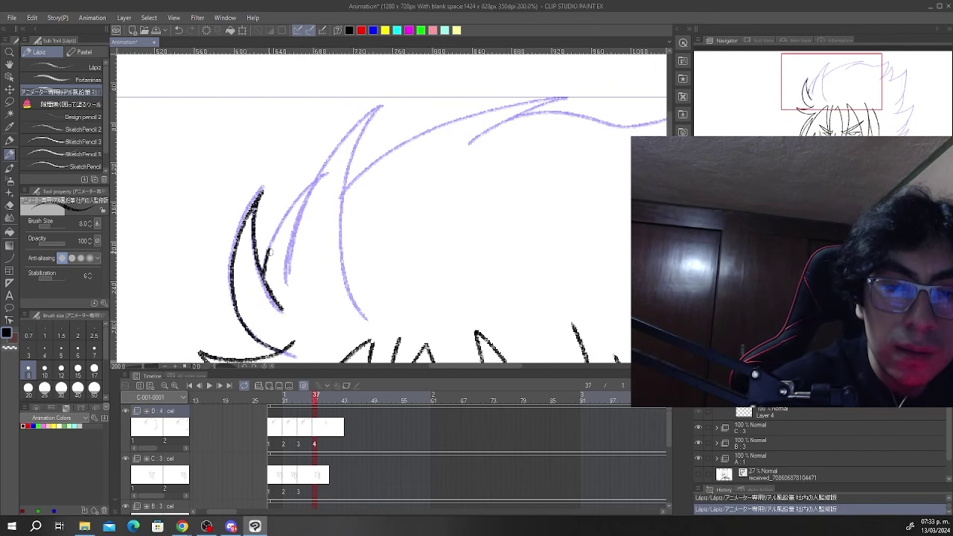
pyautogui.hotkey('ctrl', 'z')
pyautogui.press('Left')
pyautogui.press('Right')
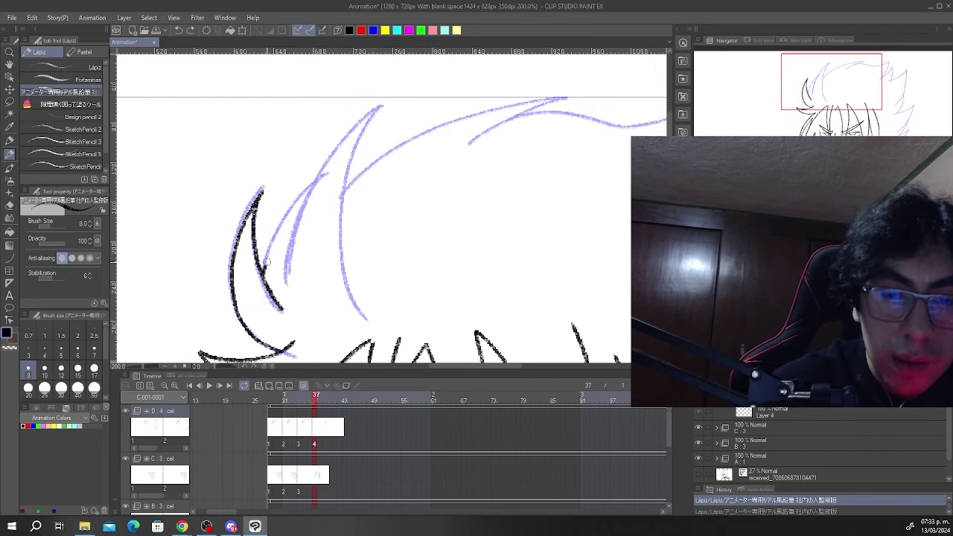
pyautogui.moveTo(309, 189); pyautogui.dragTo(320, 178)
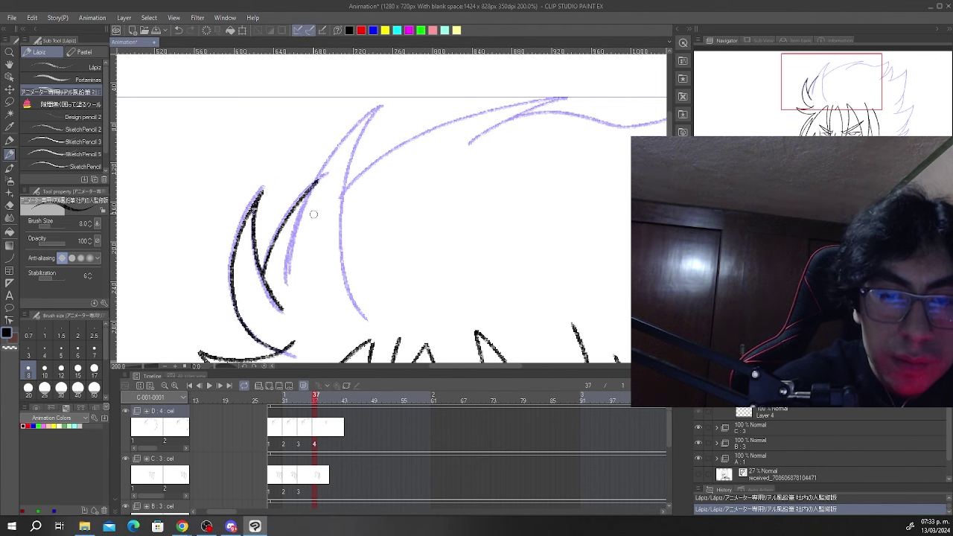
# - Flip back through the preceding frames and return to frame 37 to check the spikes' movement
pyautogui.press('Left')
pyautogui.press('Left')
pyautogui.press('Left')
pyautogui.press('Left')
pyautogui.press('Right')
pyautogui.press('Right')
pyautogui.press('Right')
pyautogui.press('Right')
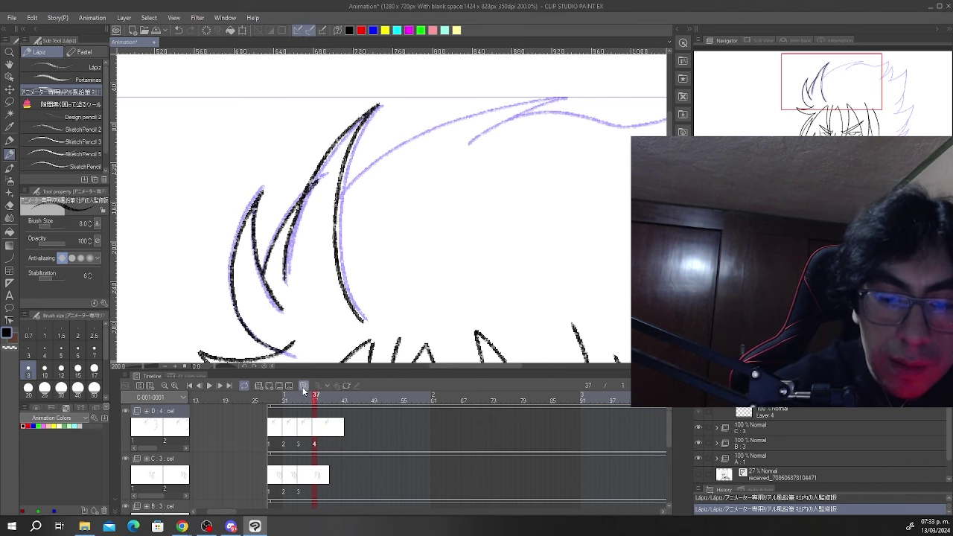
# - Turn off onion skin and flip between frames 36 and 37 to compare the hair spikes in cels 3 and 4
pyautogui.click(303, 387)
pyautogui.scroll(-2, 321, 245)
pyautogui.press('Left')
pyautogui.press('Right')
pyautogui.press('Left')
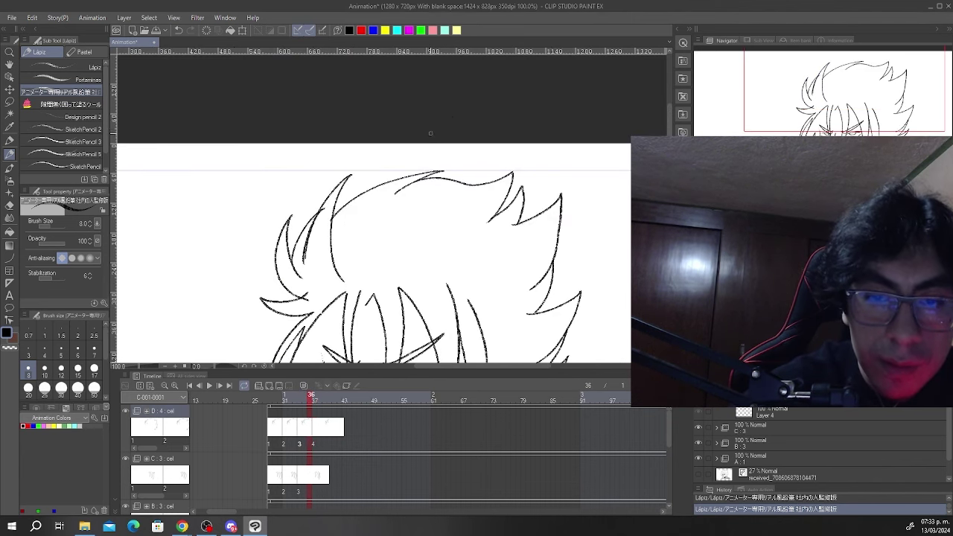
pyautogui.press('Right')
pyautogui.press('Left')
pyautogui.press('Right')
pyautogui.press('Left')
pyautogui.press('Right')
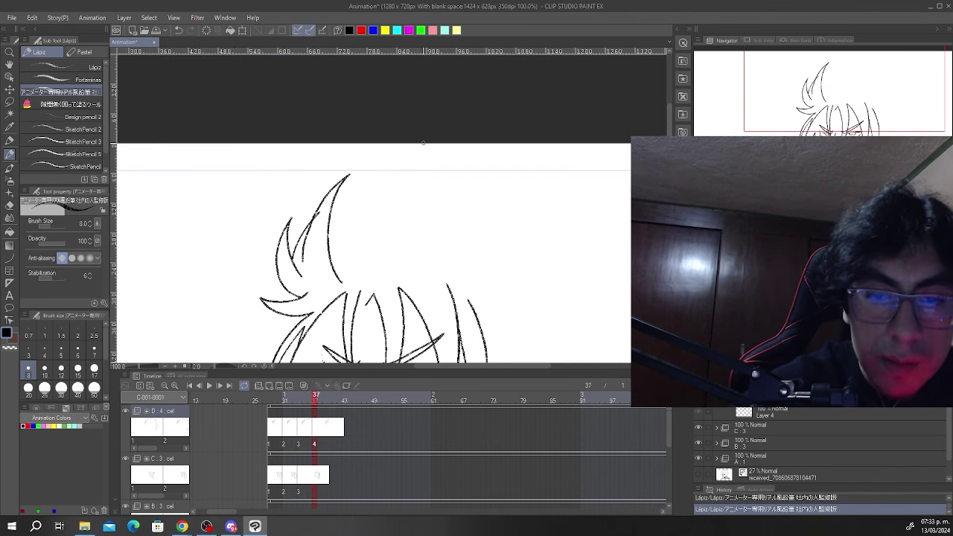
# - Reverse the hair movement on the folder D track with cel 3 at frame 40, cel 2 at frame 43 and cel 1 at frame 46
pyautogui.click(326, 417)
pyautogui.rightClick(330, 421)
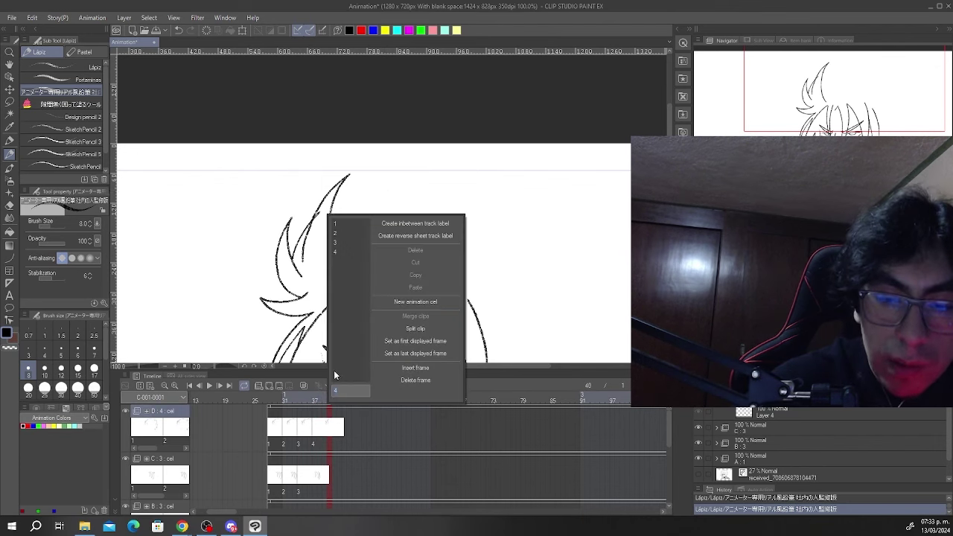
pyautogui.click(345, 244)
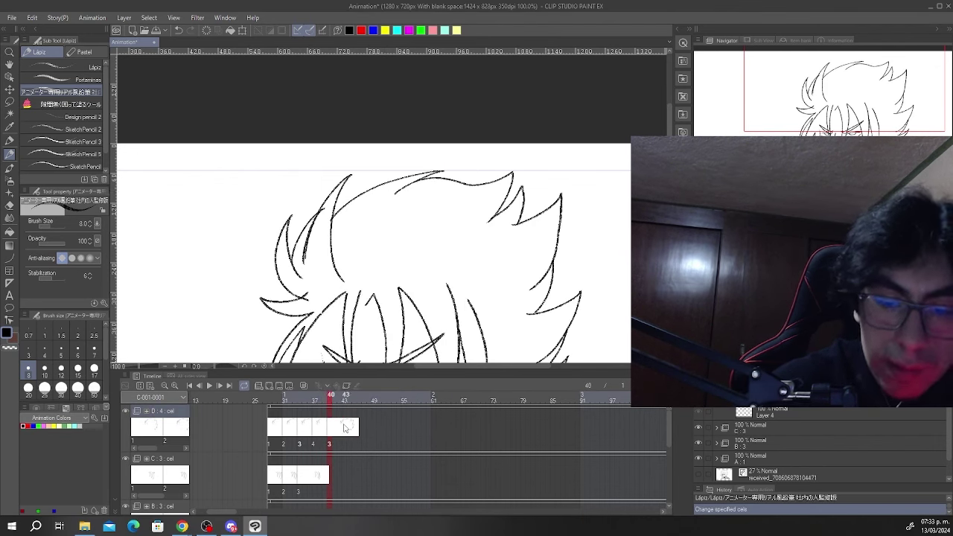
pyautogui.click(344, 428)
pyautogui.rightClick(345, 428)
pyautogui.click(370, 248)
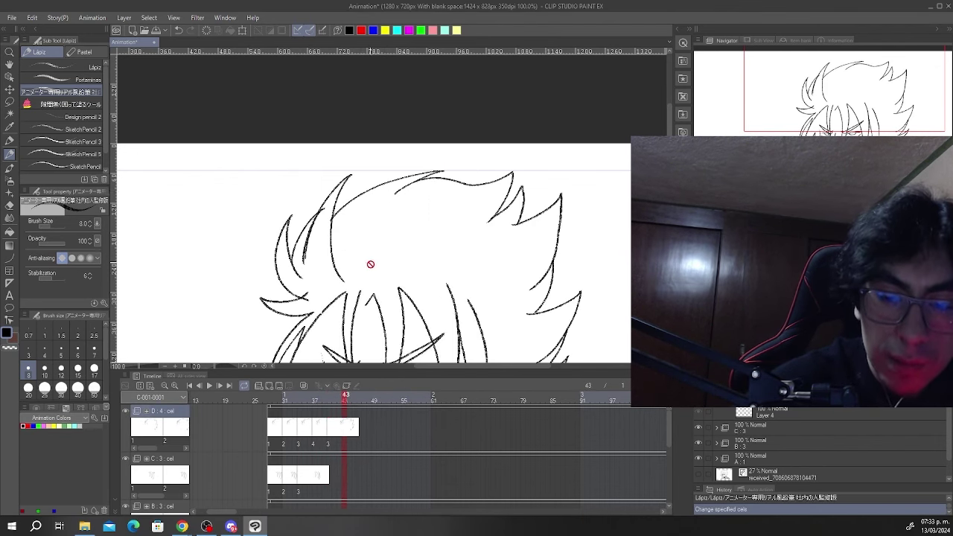
pyautogui.rightClick(344, 425)
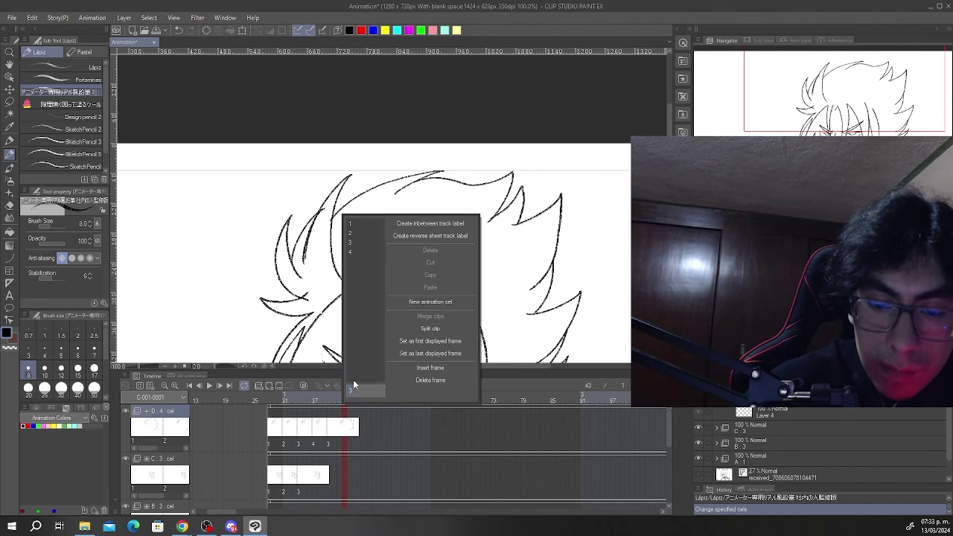
pyautogui.click(357, 237)
pyautogui.rightClick(360, 424)
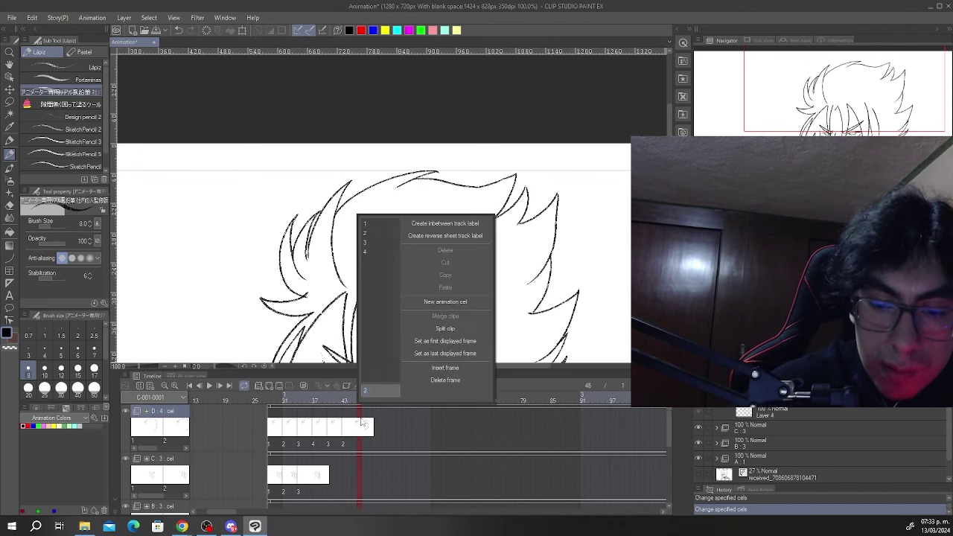
pyautogui.click(372, 220)
# - Play back the extended folder D sequence from before its first cel to review the back-and-forth hair movement
pyautogui.scroll(-3, 467, 192)
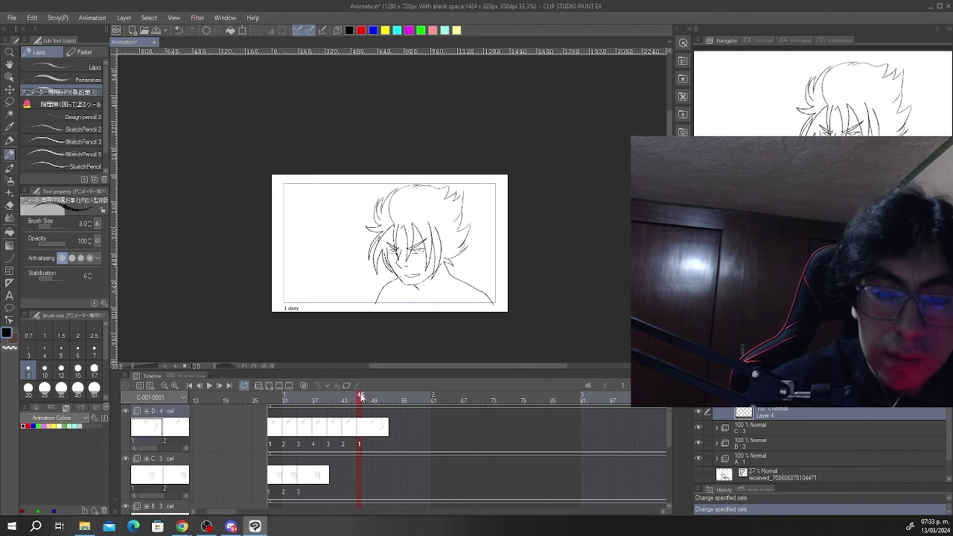
pyautogui.click(236, 396)
pyautogui.click(210, 385)
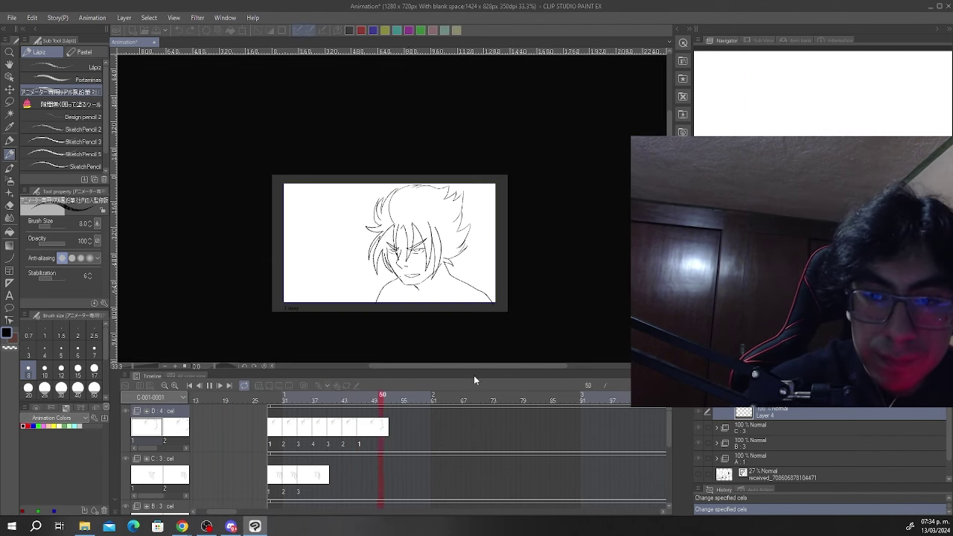
pyautogui.scroll(1, 383, 219)
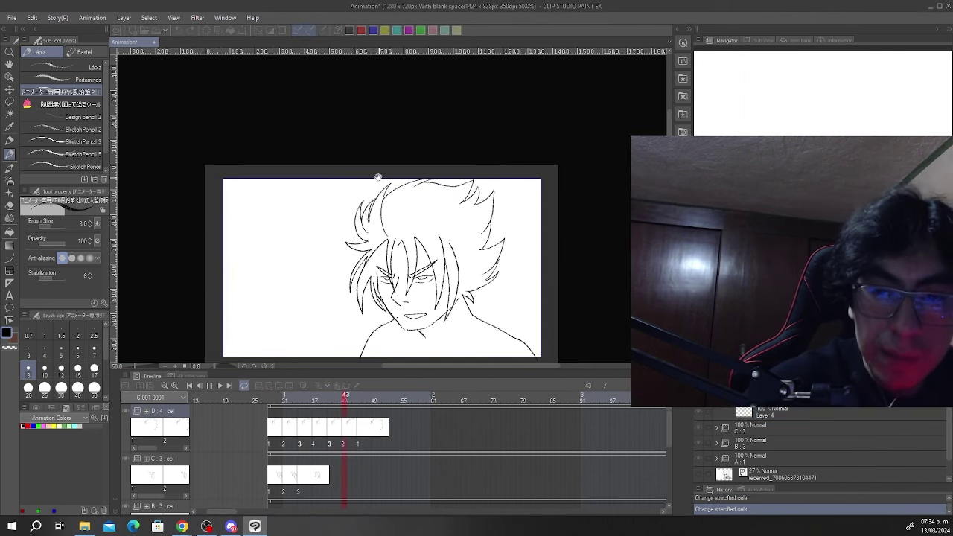
pyautogui.scroll(2, 382, 218)
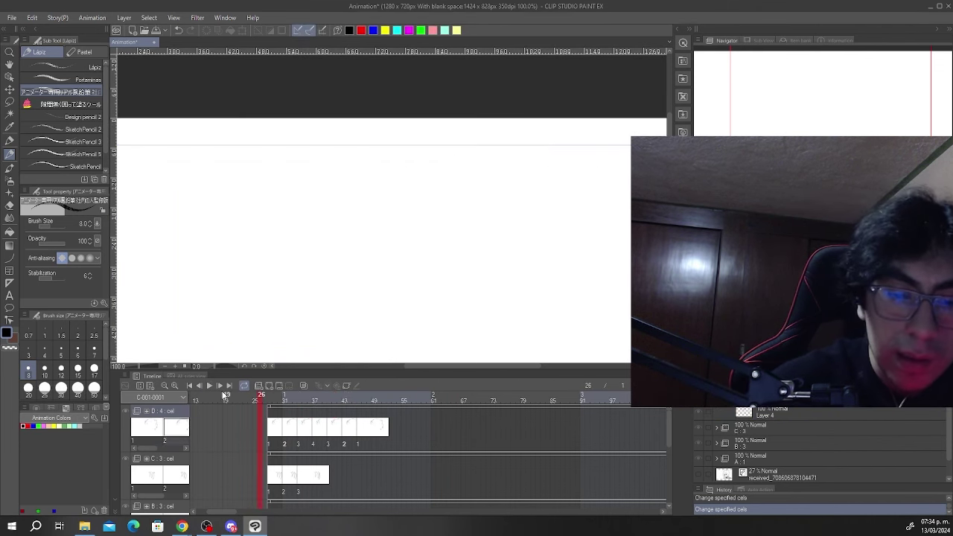
# - Shift the returning cels 3, 2 and 1 on the folder D track one frame later and play back the hair movement
pyautogui.click(339, 401)
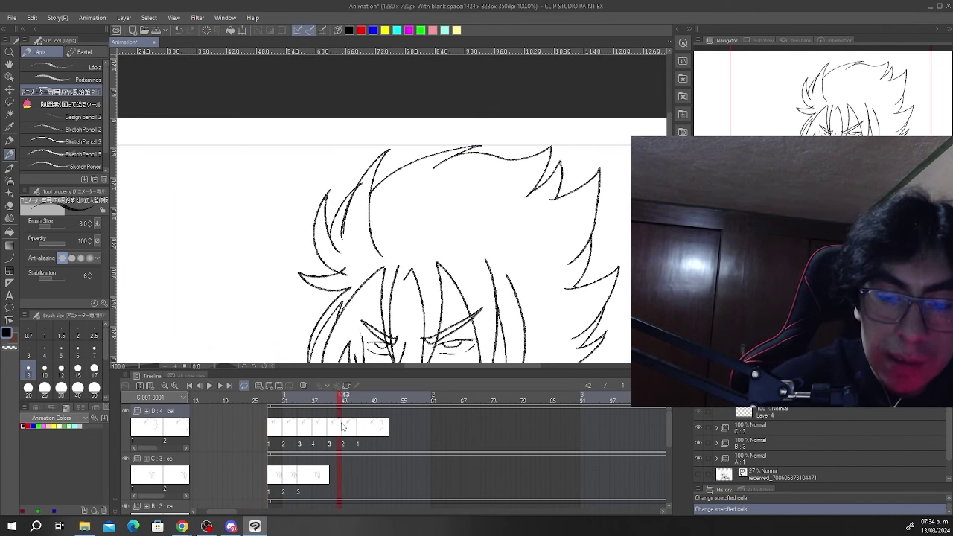
pyautogui.moveTo(330, 431); pyautogui.dragTo(209, 394)
pyautogui.hotkey('ctrl', '-')
pyautogui.click(209, 386)
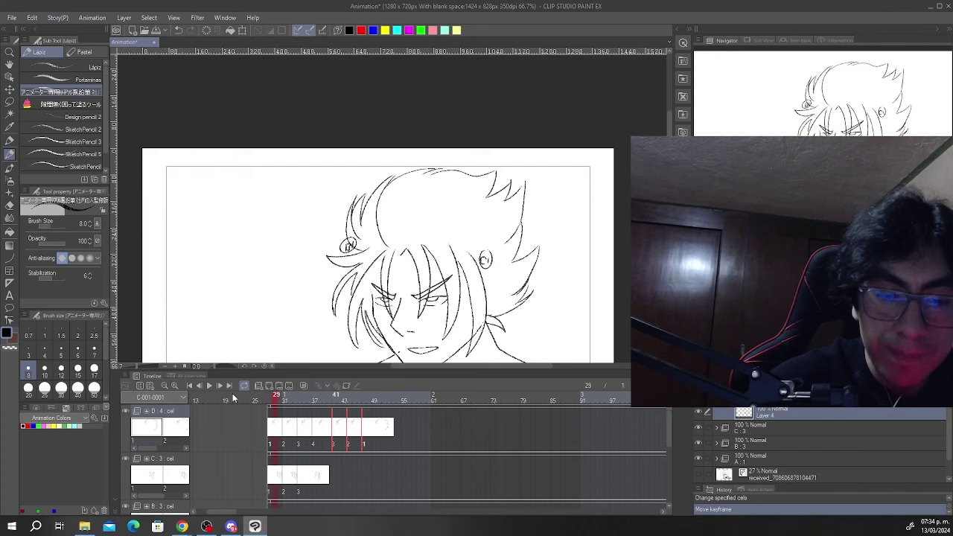
pyautogui.scroll(-1, 253, 354)
pyautogui.scroll(-1, 469, 294)
pyautogui.scroll(1, 468, 296)
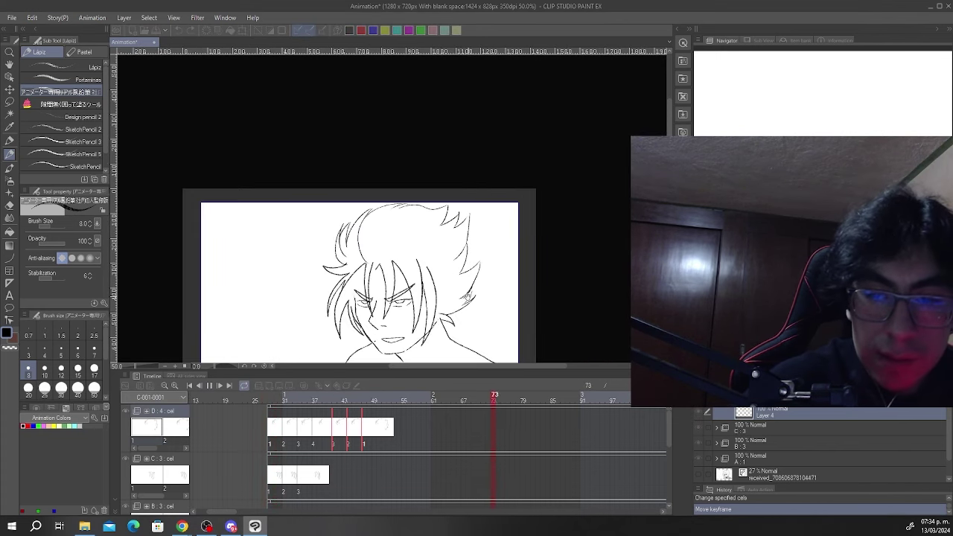
pyautogui.hotkey('ctrl', '-')
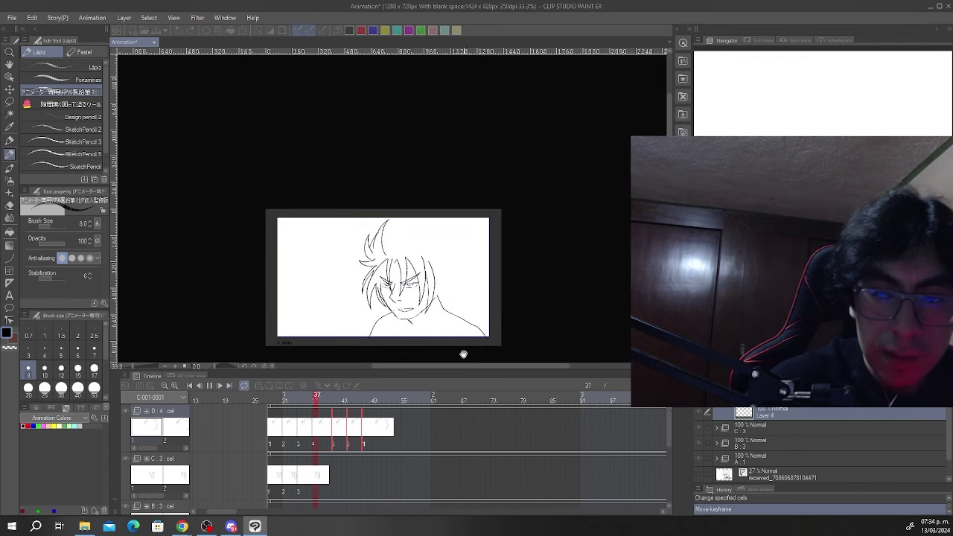
# - Extend the folder C track in reverse with cel 2 at frame 37 and cel 1 at frame 40
pyautogui.moveTo(337, 398); pyautogui.dragTo(322, 430)
pyautogui.rightClick(314, 465)
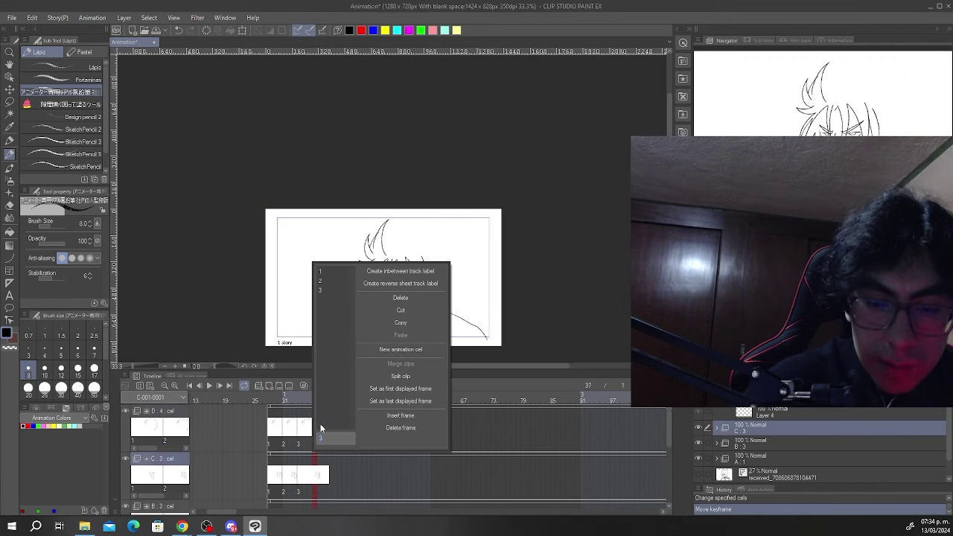
pyautogui.click(344, 286)
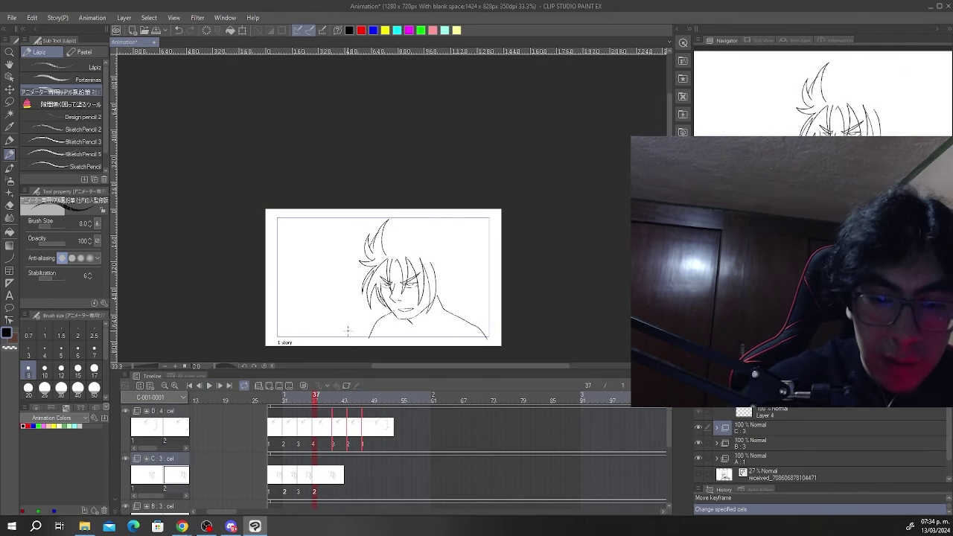
pyautogui.rightClick(328, 471)
pyautogui.click(348, 274)
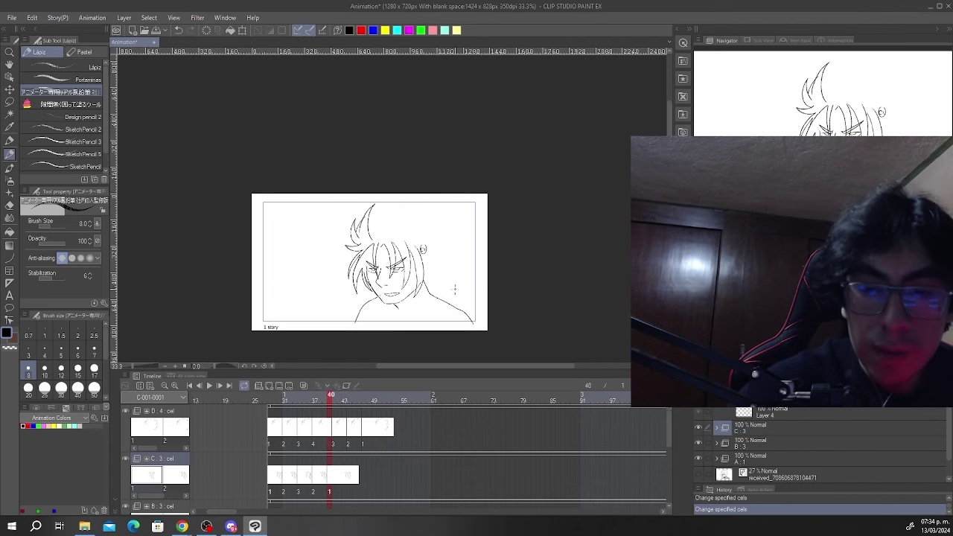
# - Extend the folder B track in reverse with cel 2 at frame 37 and cel 1 at frame 40
pyautogui.moveTo(669, 420); pyautogui.dragTo(669, 435)
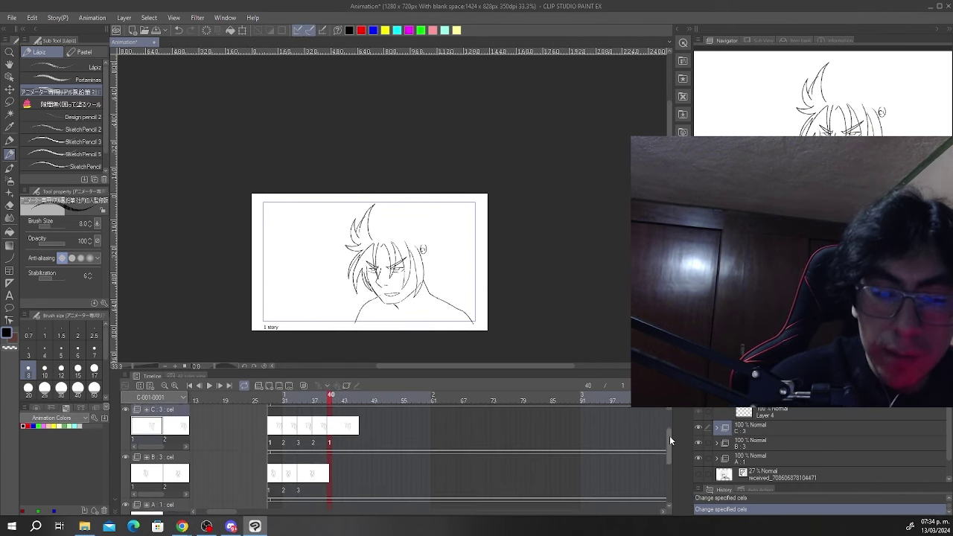
pyautogui.rightClick(314, 470)
pyautogui.click(338, 291)
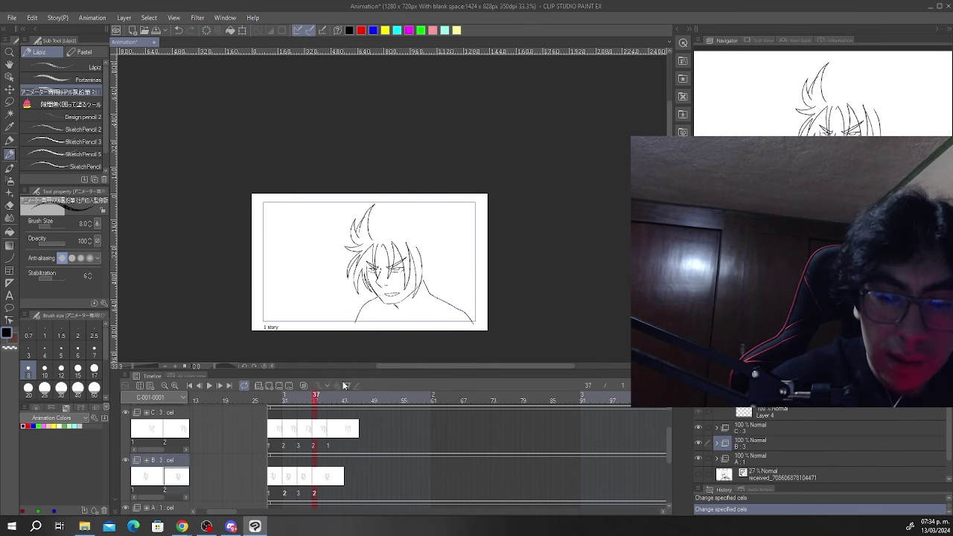
pyautogui.rightClick(329, 469)
pyautogui.click(361, 274)
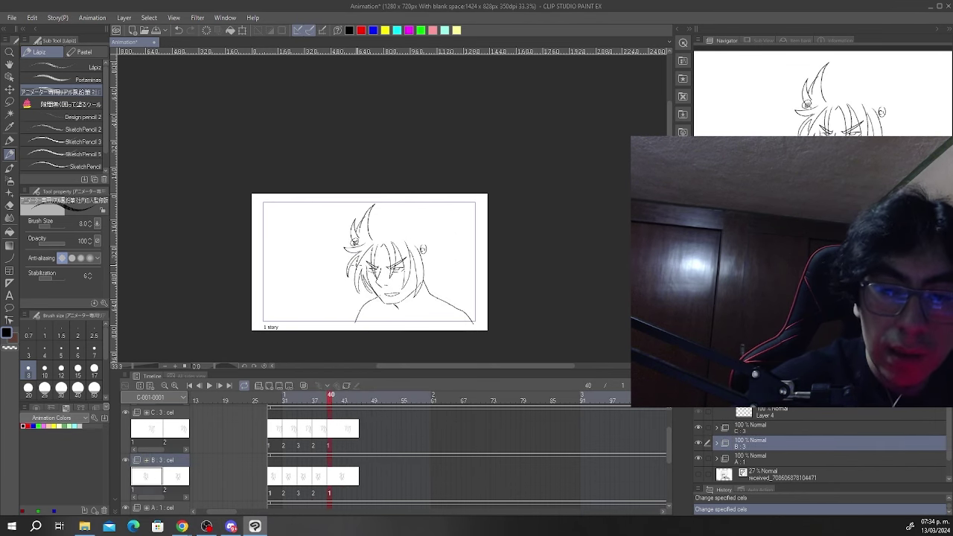
# - Play back the sequence from before the first cels to review the combined movement of folders B, C and D
pyautogui.scroll(1, 449, 221)
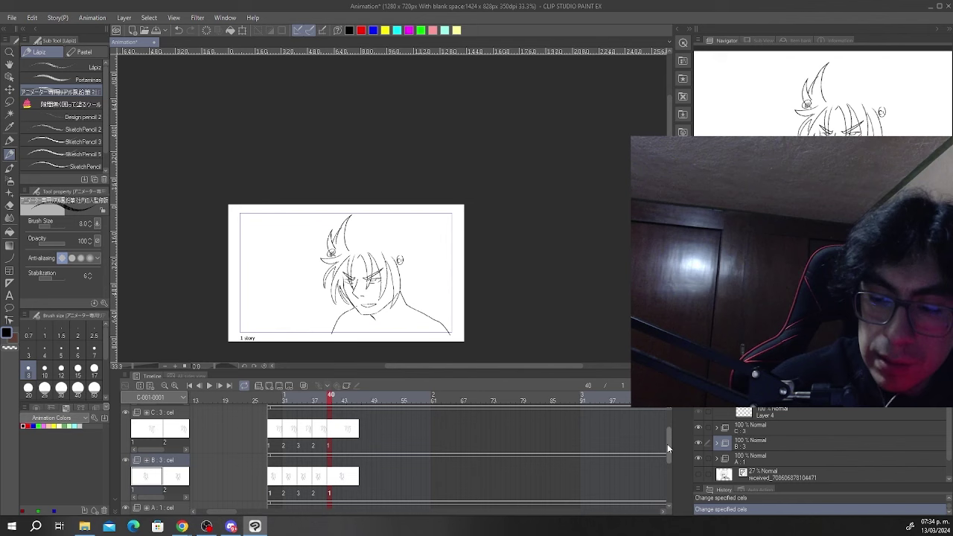
pyautogui.moveTo(668, 445)
pyautogui.mouseDown()
pyautogui.moveTo(668, 427)
pyautogui.moveTo(668, 440)
pyautogui.mouseUp()
pyautogui.moveTo(330, 397); pyautogui.dragTo(212, 400)
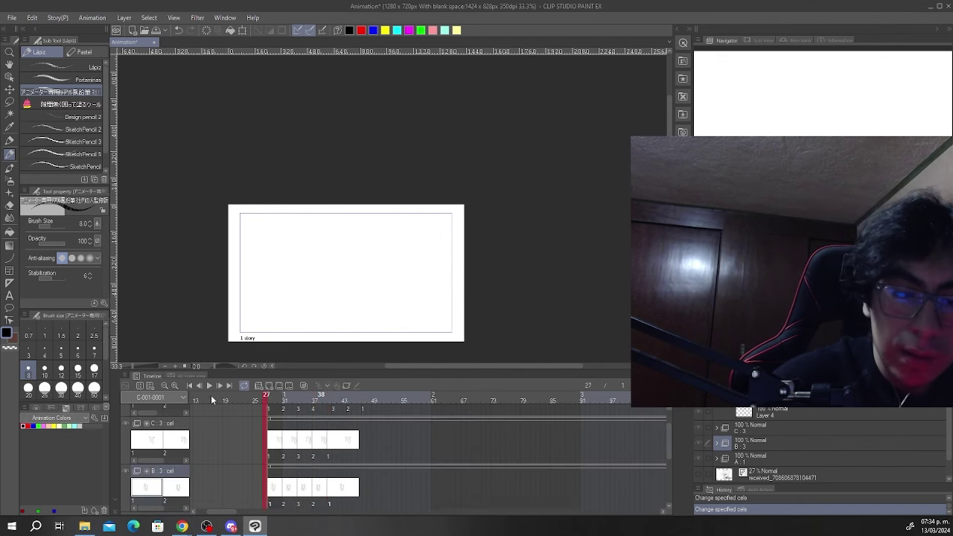
pyautogui.press('Return')
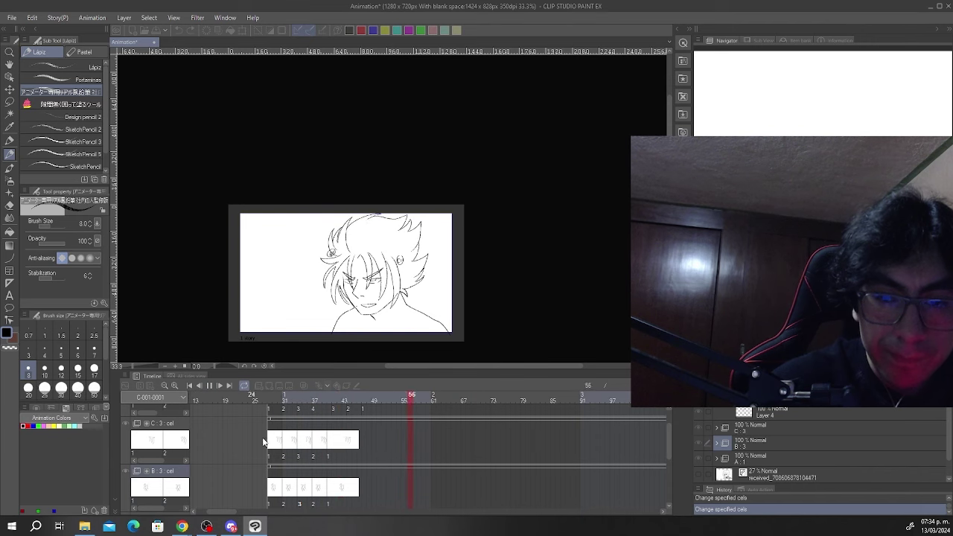
pyautogui.moveTo(289, 400)
pyautogui.mouseDown()
pyautogui.moveTo(334, 404)
pyautogui.moveTo(304, 402)
pyautogui.moveTo(328, 401)
pyautogui.moveTo(315, 400)
pyautogui.mouseUp()
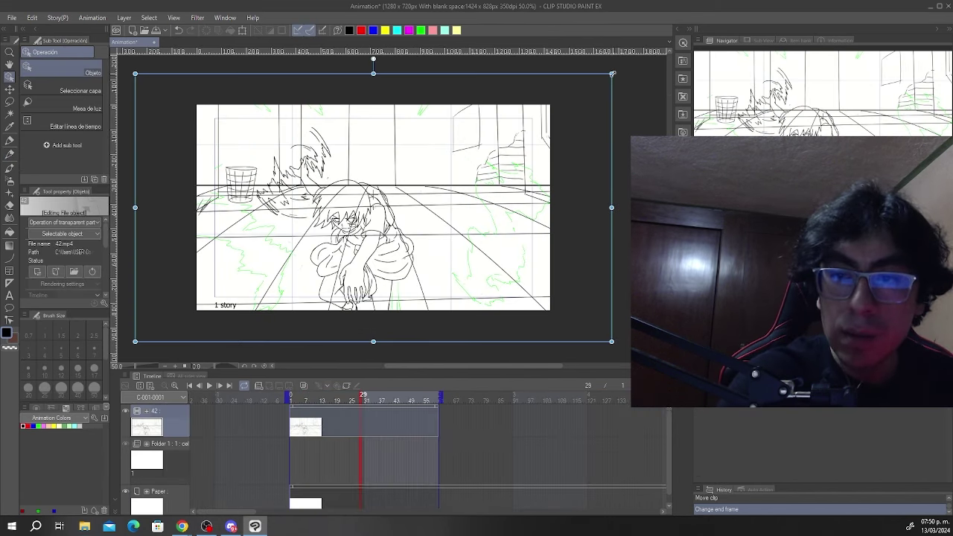
# - Scale the imported 42.mp4 sketch video down to fit within the canvas and review its motion, stopping at frame 37
pyautogui.moveTo(613, 73); pyautogui.dragTo(524, 132)
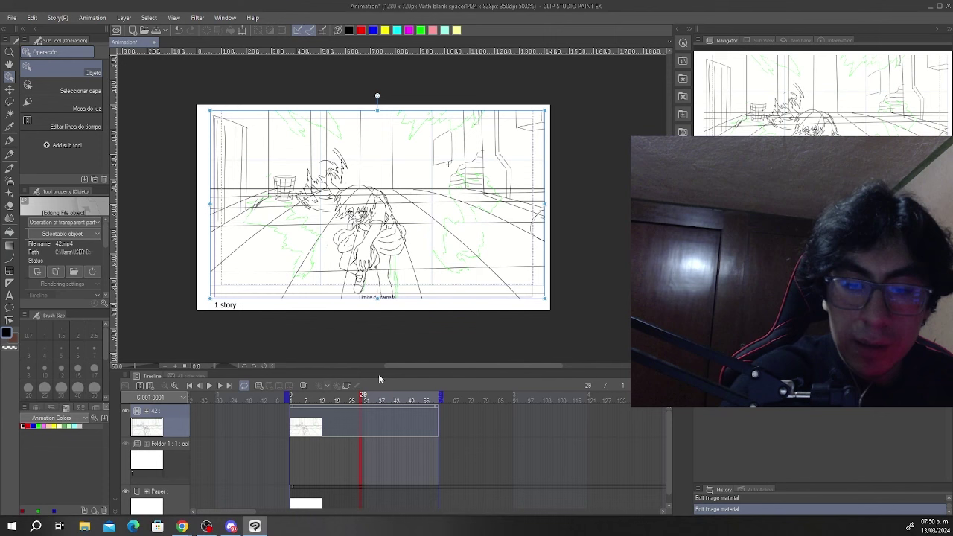
pyautogui.click(211, 386)
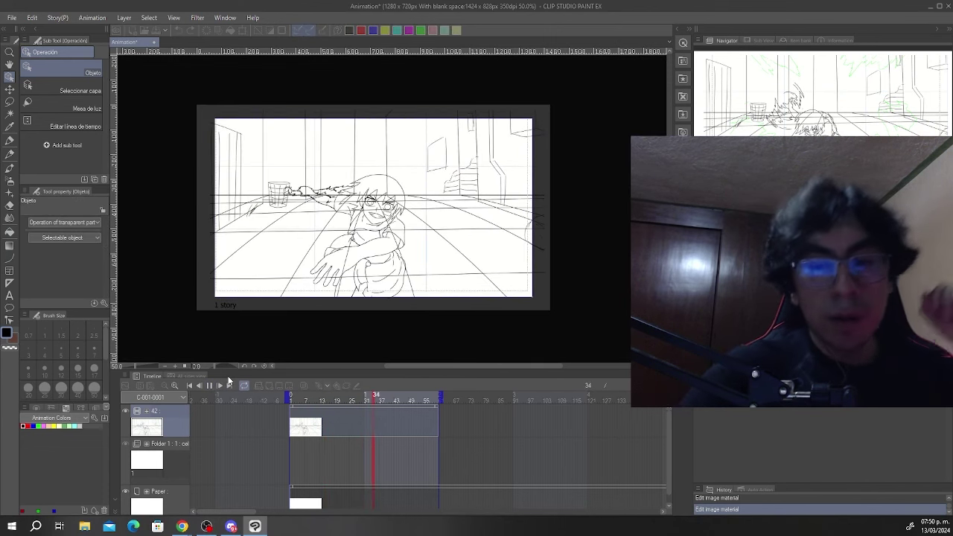
pyautogui.moveTo(304, 401)
pyautogui.mouseDown()
pyautogui.moveTo(338, 414)
pyautogui.moveTo(328, 417)
pyautogui.moveTo(380, 421)
pyautogui.mouseUp()
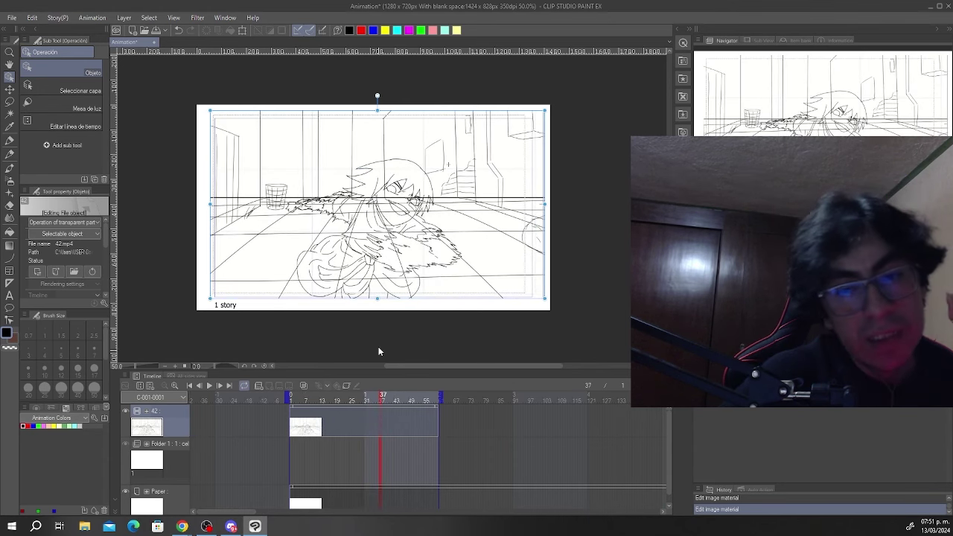
# - Lower the opacity of the 42.mp4 video layer and select Folder 1 for inking with the pencil
pyautogui.press('p')
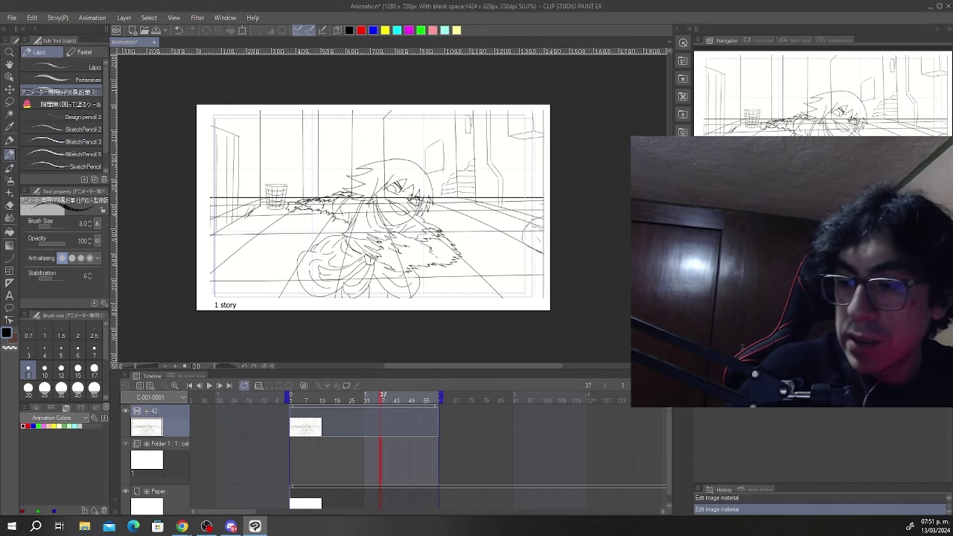
pyautogui.click(160, 411)
pyautogui.click(834, 246)
pyautogui.click(170, 444)
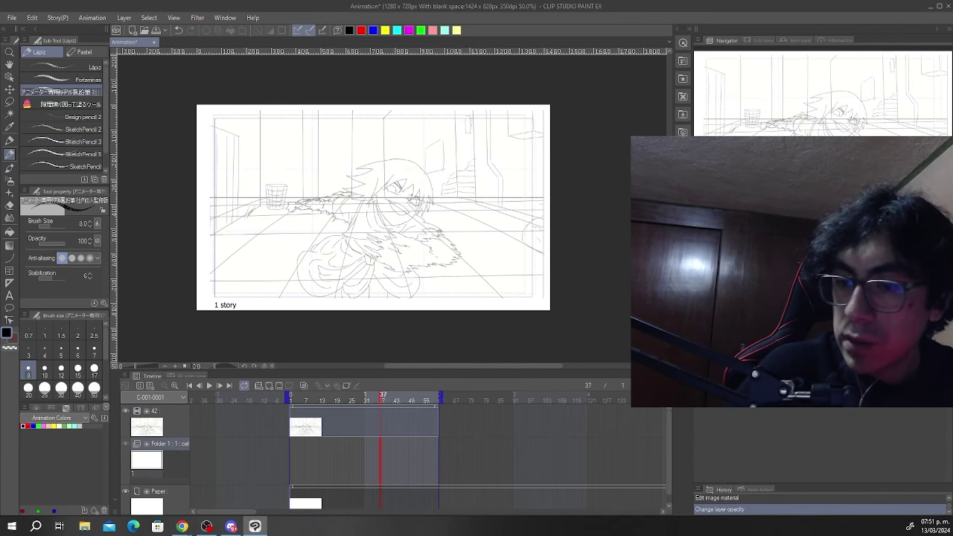
# - Assign cel 1 to frame 37 on the Folder 1 track and inspect the sketched face up close
pyautogui.scroll(3, 414, 206)
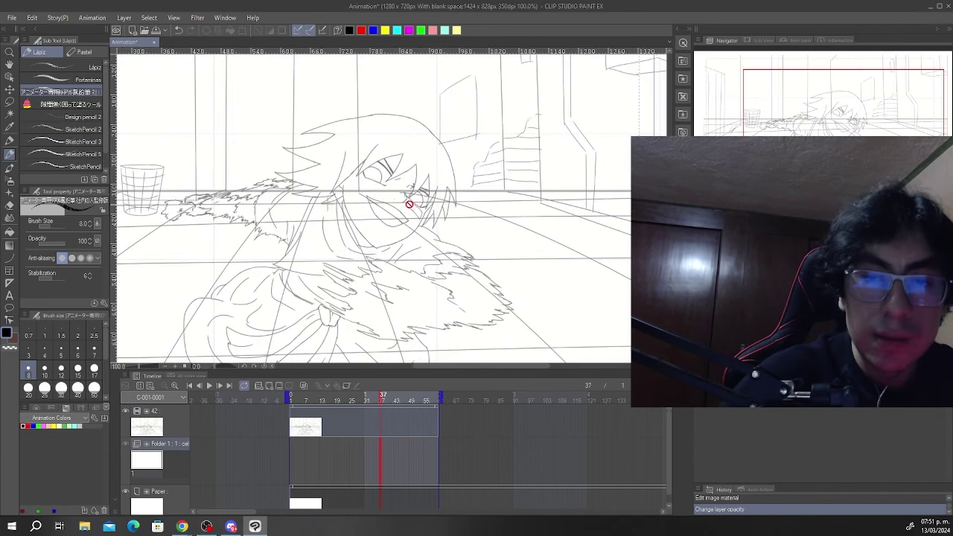
pyautogui.rightClick(379, 450)
pyautogui.click(396, 368)
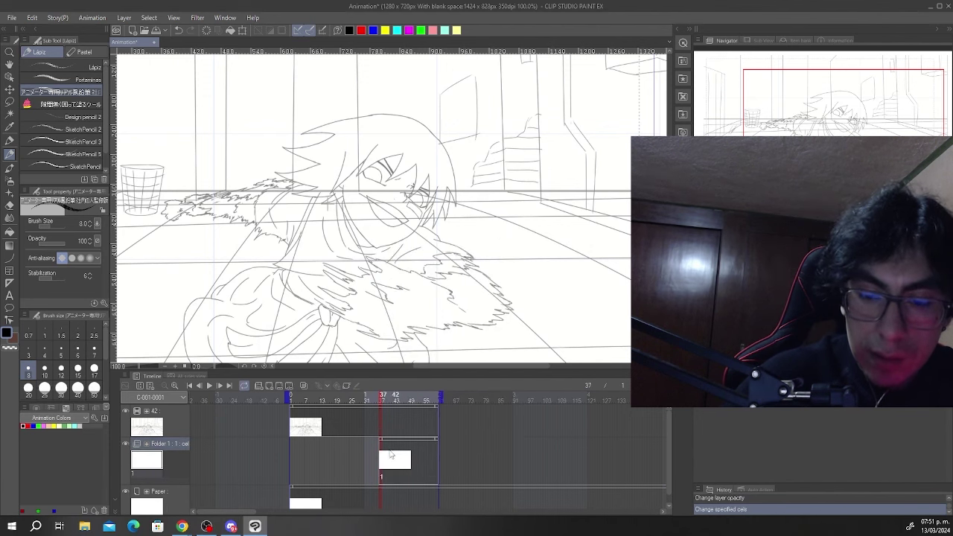
pyautogui.scroll(-1, 416, 208)
pyautogui.scroll(5, 417, 204)
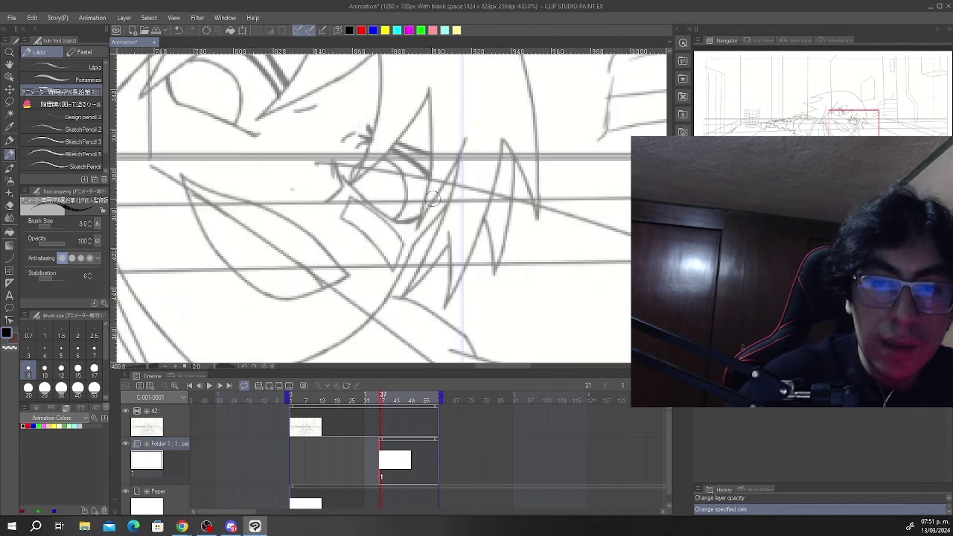
pyautogui.scroll(-2, 436, 199)
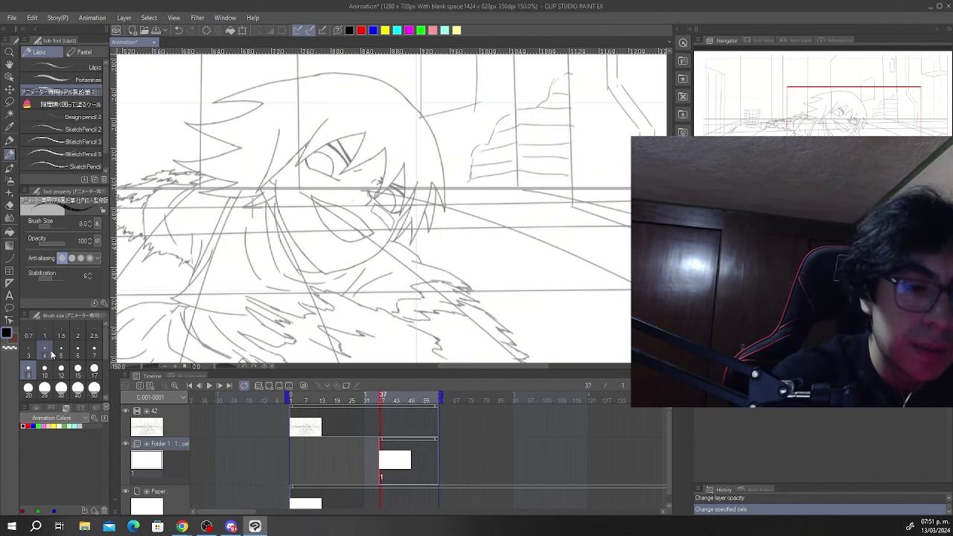
pyautogui.scroll(-3, 421, 332)
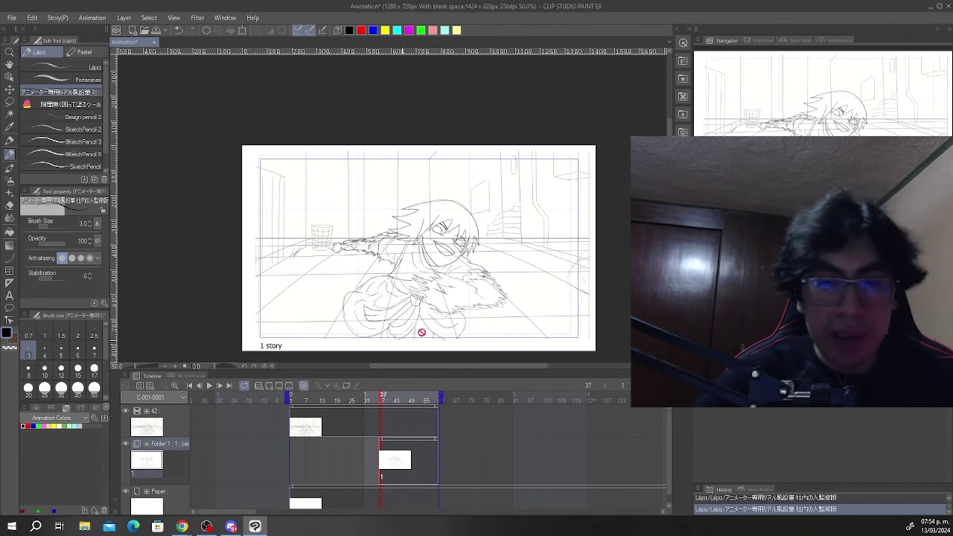
# - Enlarge the inked character on cel 1 with Scale/Rotate and reposition it so it extends beyond the sketch's outline
pyautogui.hotkey('ctrl', 't')
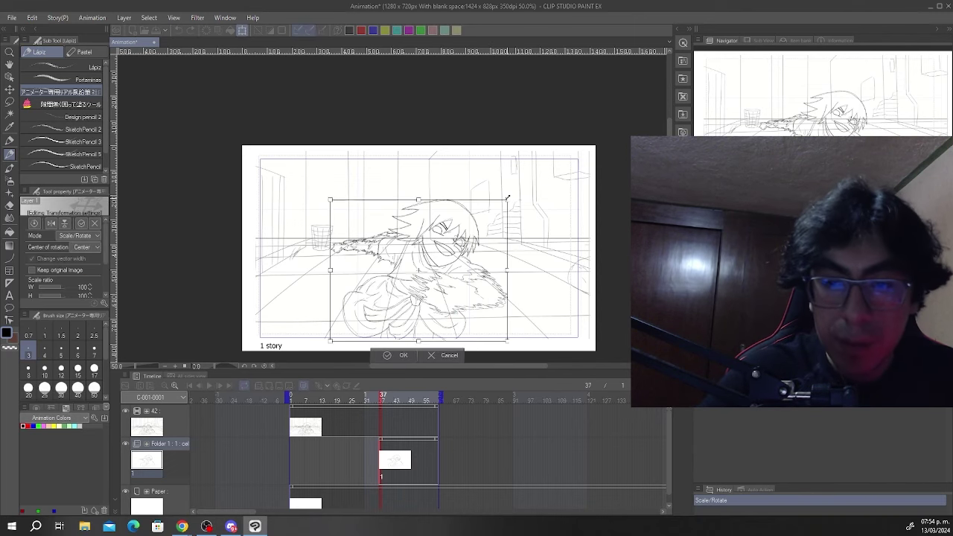
pyautogui.moveTo(511, 196); pyautogui.dragTo(566, 154)
pyautogui.scroll(-1, 548, 188)
pyautogui.moveTo(524, 223); pyautogui.dragTo(522, 224)
pyautogui.moveTo(536, 176); pyautogui.dragTo(538, 175)
pyautogui.click(438, 318)
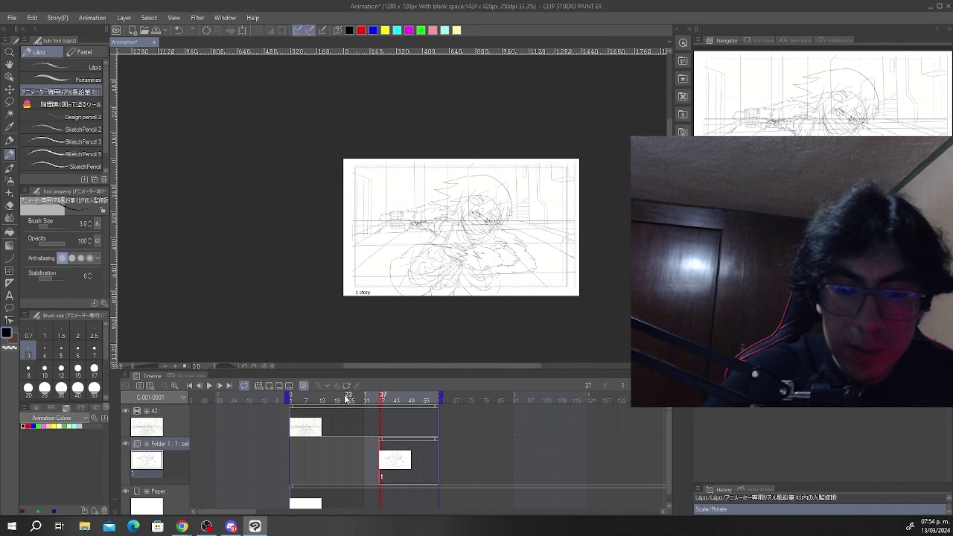
pyautogui.scroll(1, 523, 265)
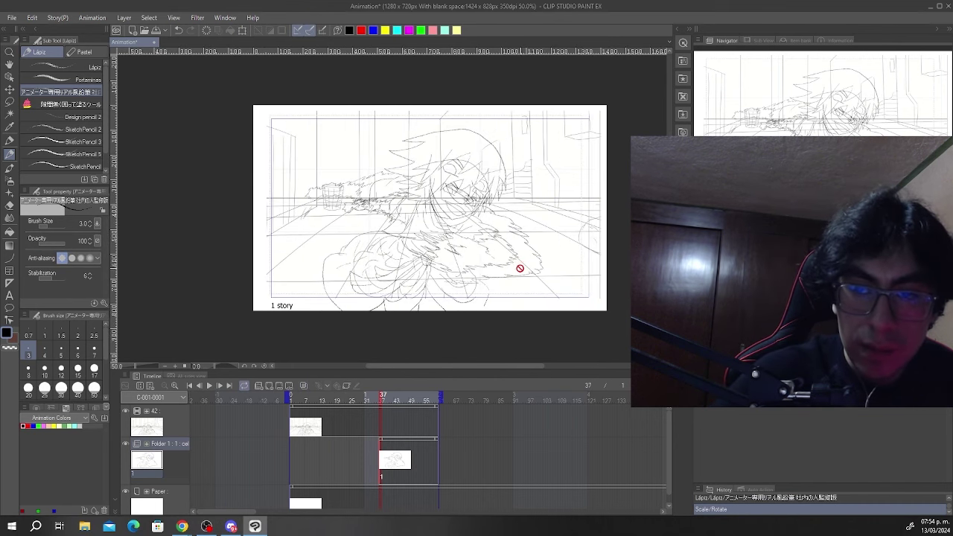
# - Compare frames 37 and 41 and add a new animation cel to Folder 1 at frame 41
pyautogui.moveTo(382, 402)
pyautogui.mouseDown()
pyautogui.moveTo(373, 402)
pyautogui.moveTo(391, 397)
pyautogui.mouseUp()
pyautogui.click(381, 401)
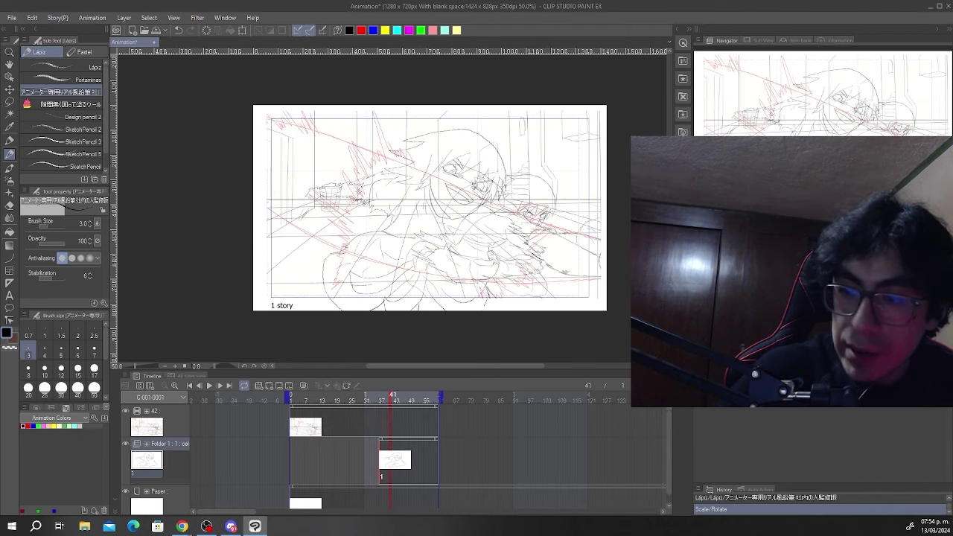
pyautogui.click(277, 385)
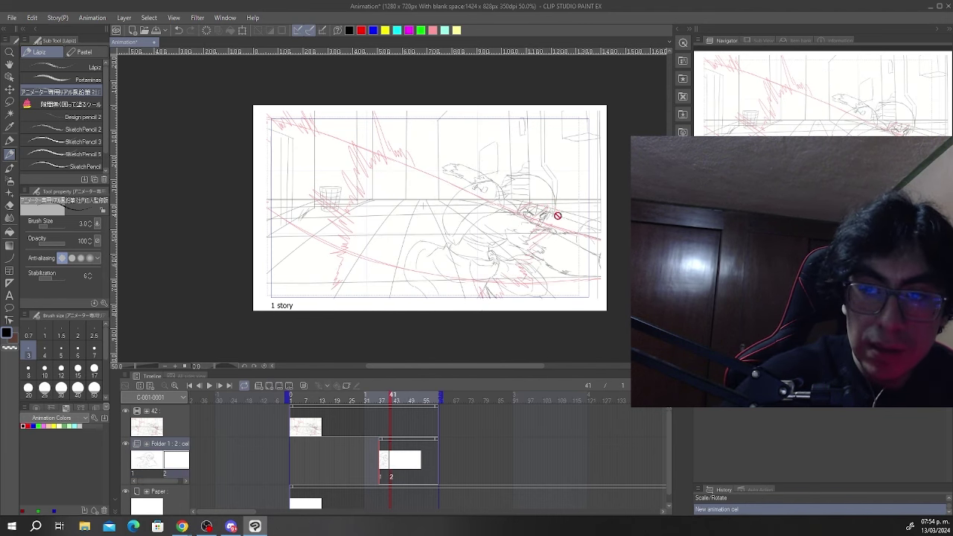
pyautogui.scroll(1, 596, 207)
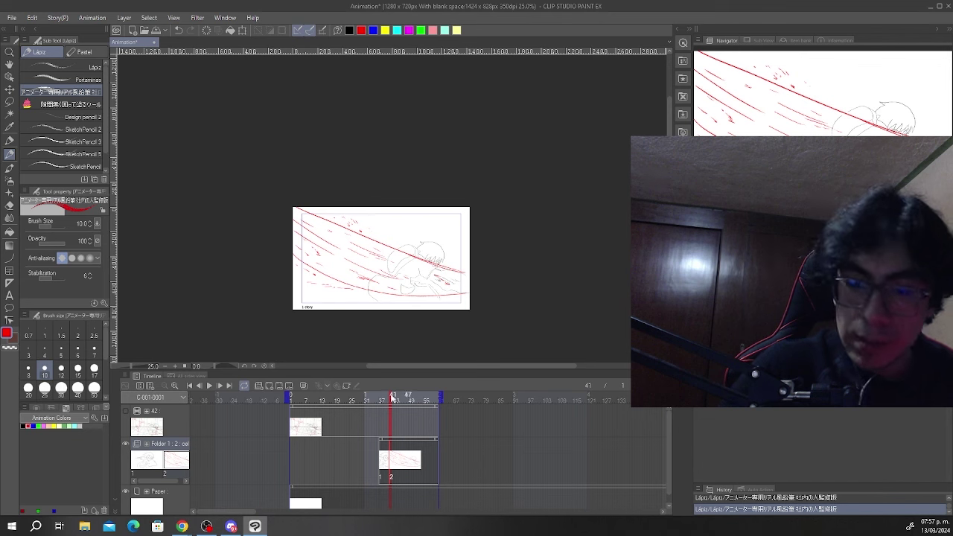
# - Scale the cel 2 drawing at frame 41 to 111 % and shift it slightly to line up with the previous cel
pyautogui.scroll(1, 436, 270)
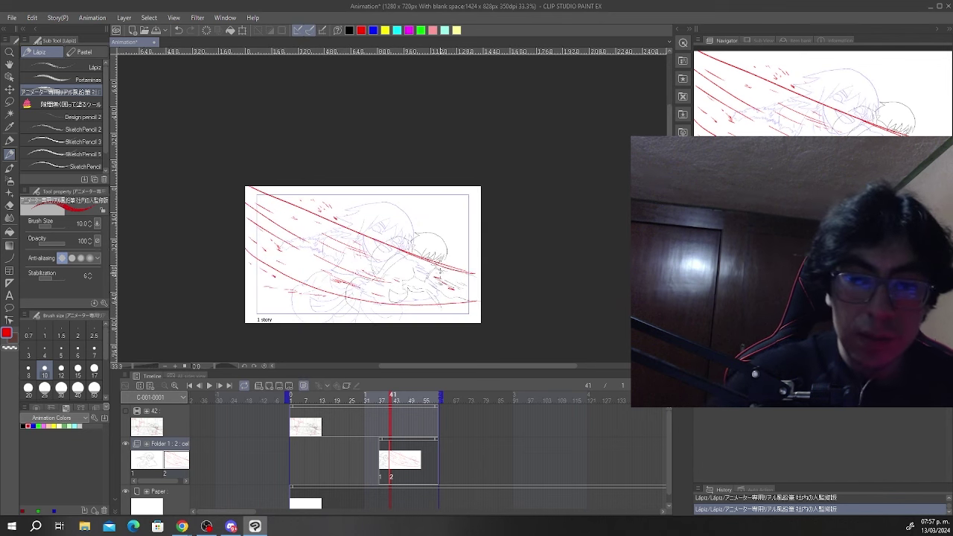
pyautogui.hotkey('ctrl', 't')
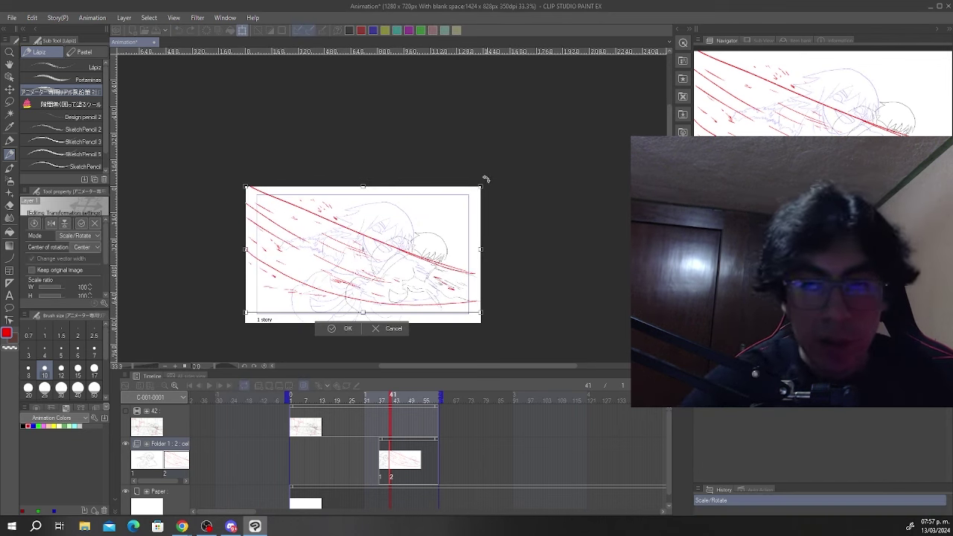
pyautogui.moveTo(482, 184); pyautogui.dragTo(494, 179)
pyautogui.moveTo(471, 241); pyautogui.dragTo(463, 244)
pyautogui.moveTo(485, 182); pyautogui.dragTo(491, 179)
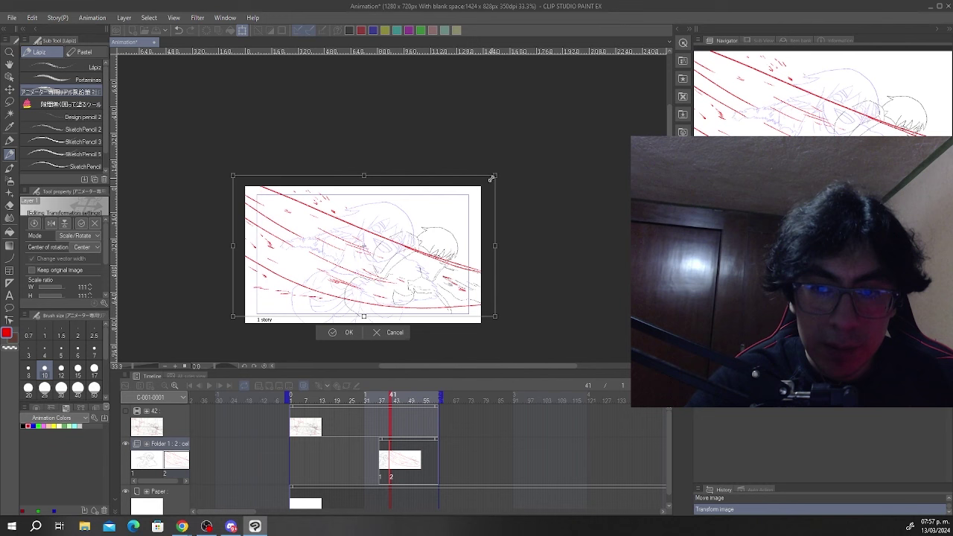
pyautogui.moveTo(467, 231); pyautogui.dragTo(463, 230)
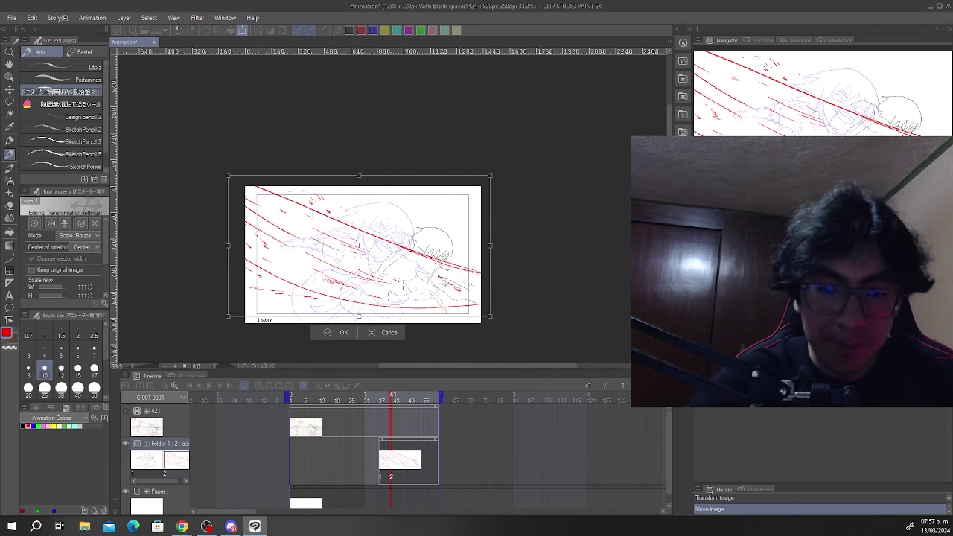
pyautogui.press('Return')
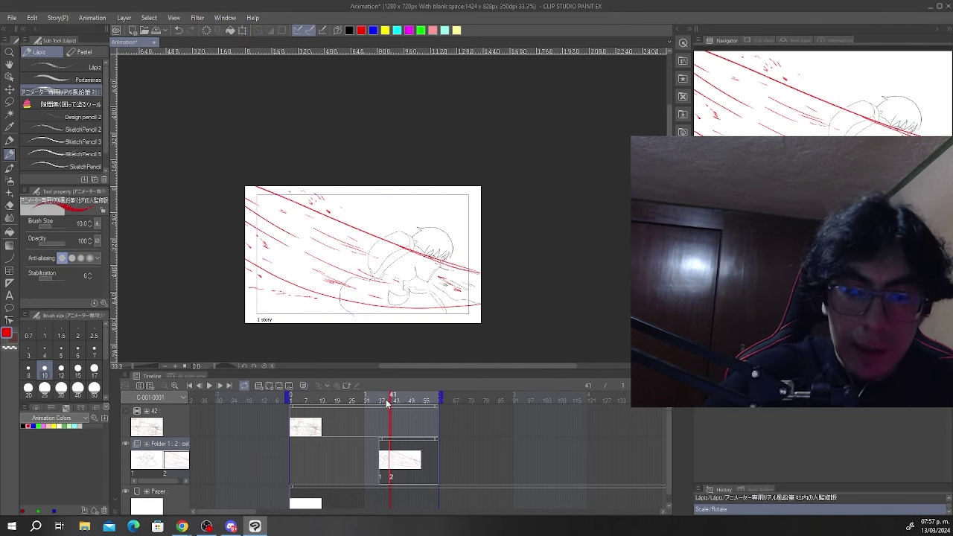
# - Add a new animation cel to Folder 1 at frame 44 and enable onion skin to show the previous cel
pyautogui.moveTo(384, 403); pyautogui.dragTo(392, 403)
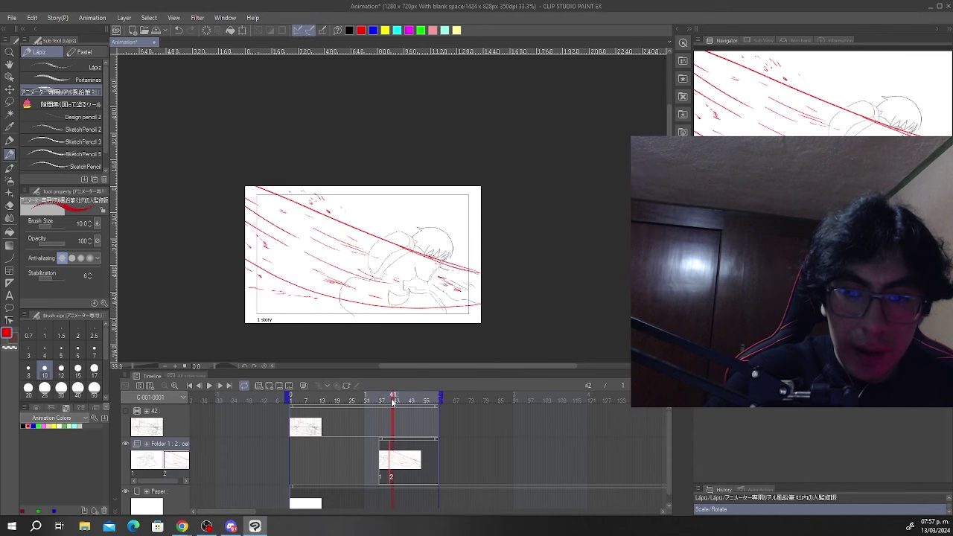
pyautogui.click(274, 386)
pyautogui.click(303, 386)
# - Draw sweeping red diagonal speed lines across cel 3 with the pencil at brush size 15, replacing the thinner first stroke
pyautogui.moveTo(481, 236); pyautogui.dragTo(328, 187)
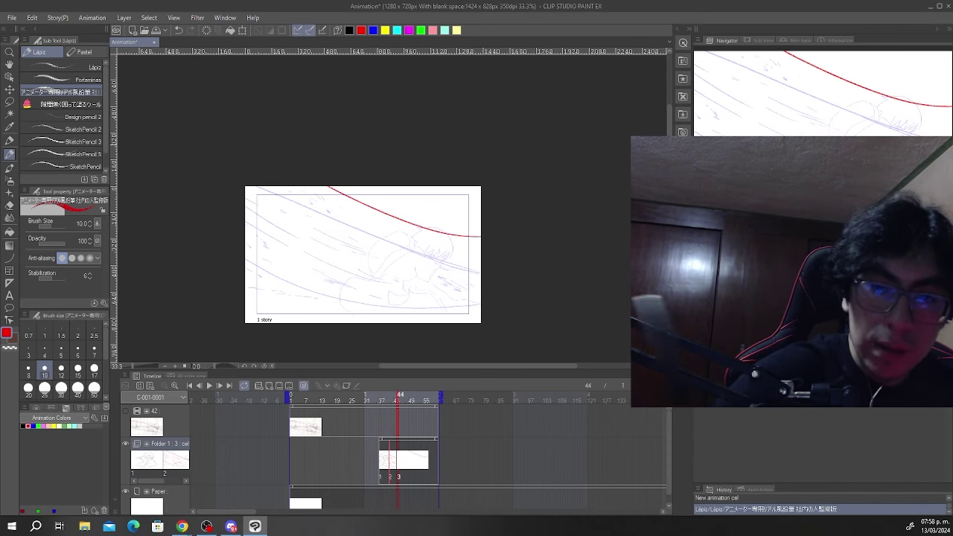
pyautogui.hotkey('ctrl', 'z')
pyautogui.click(77, 368)
pyautogui.hotkey('ctrl', 'y')
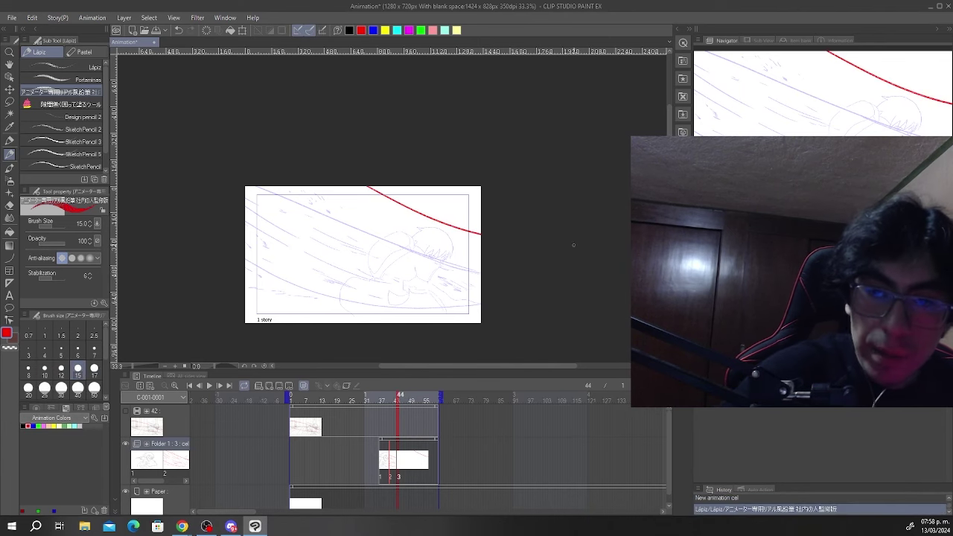
pyautogui.moveTo(212, 255)
pyautogui.mouseDown()
pyautogui.moveTo(312, 318)
pyautogui.moveTo(538, 349)
pyautogui.mouseUp()
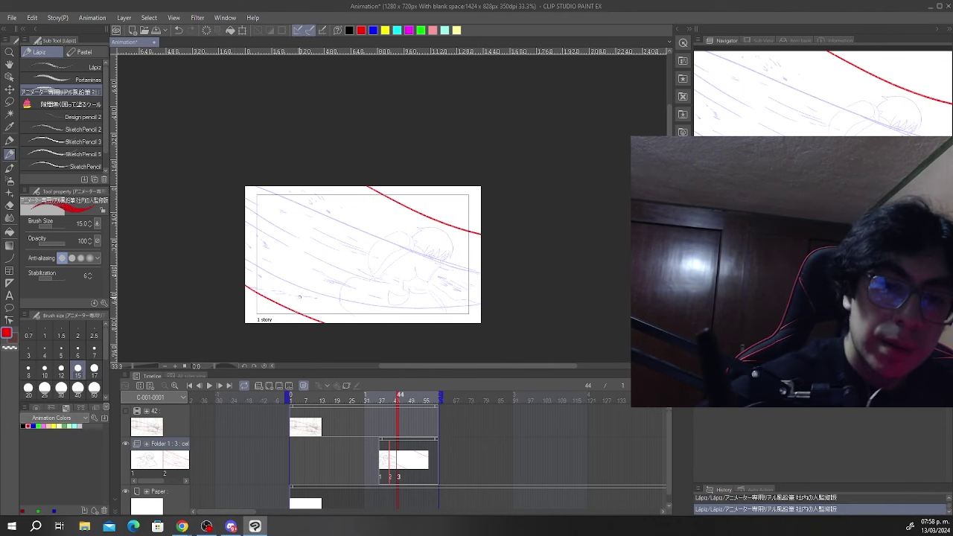
pyautogui.moveTo(299, 296); pyautogui.dragTo(307, 300)
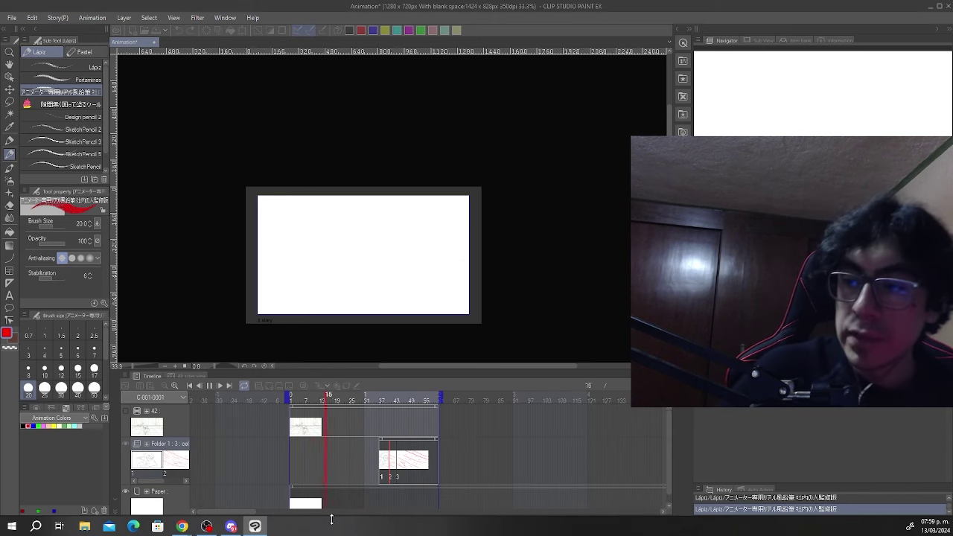
# - Stop playback, check the speed lines against the 42 sketch, and add a new animation cel to Folder 1 at frame 46
pyautogui.click(531, 354)
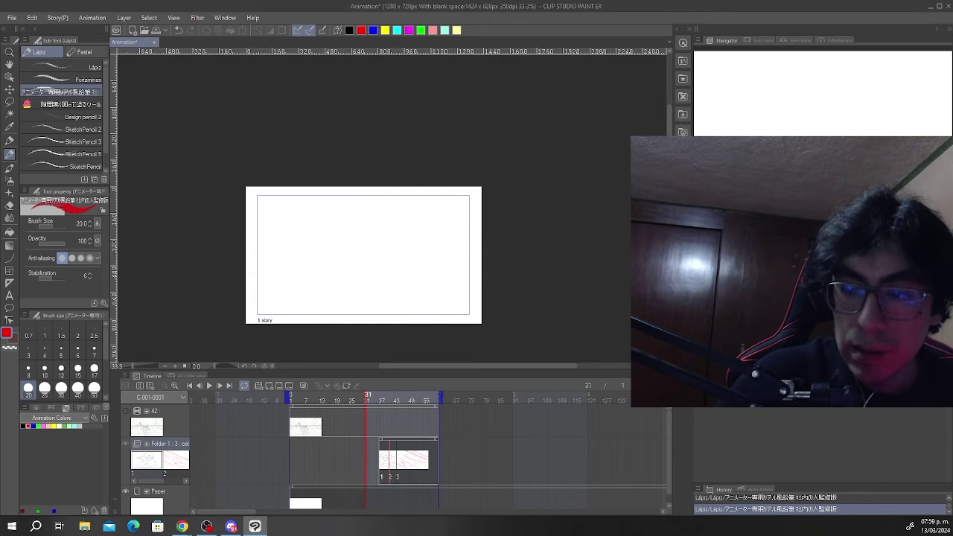
pyautogui.moveTo(382, 403)
pyautogui.mouseDown()
pyautogui.moveTo(412, 405)
pyautogui.moveTo(393, 404)
pyautogui.moveTo(403, 406)
pyautogui.mouseUp()
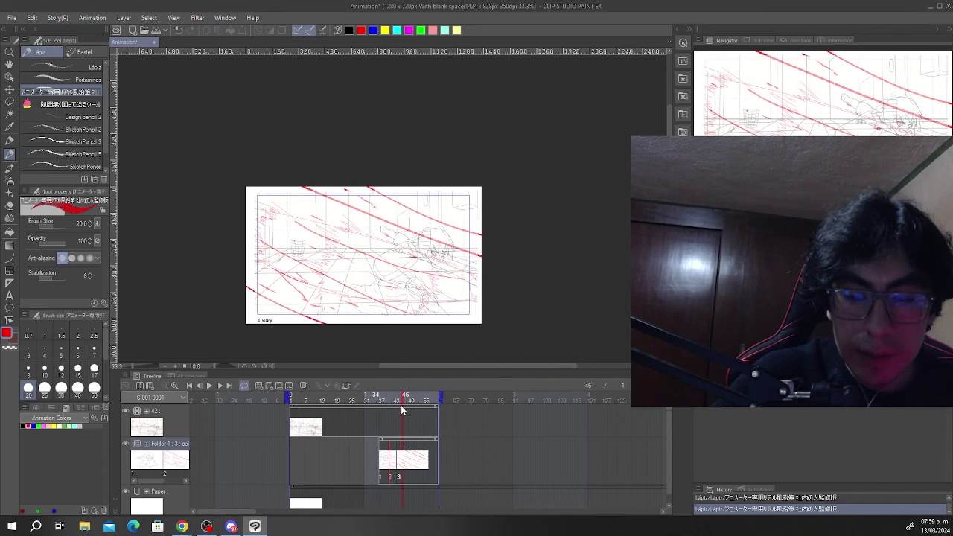
pyautogui.click(269, 385)
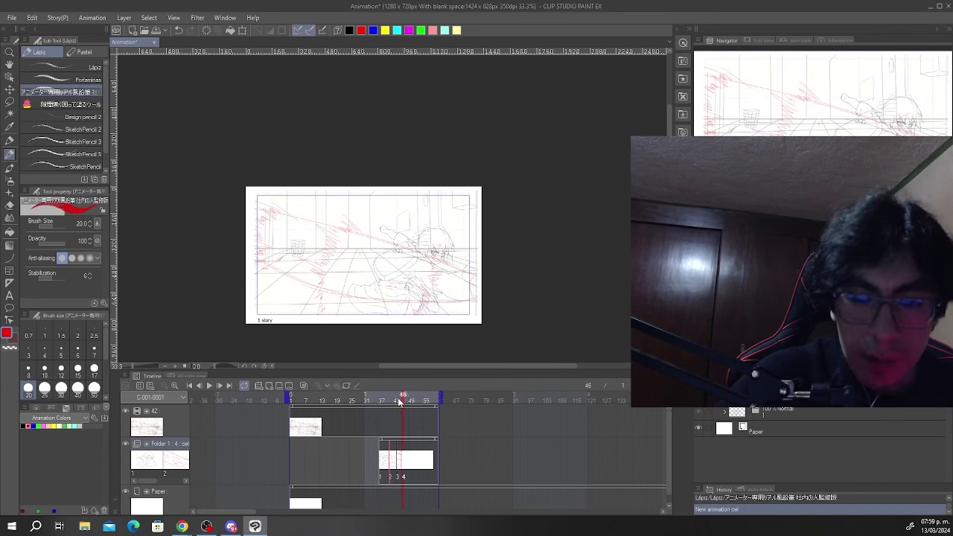
pyautogui.moveTo(393, 402); pyautogui.dragTo(403, 403)
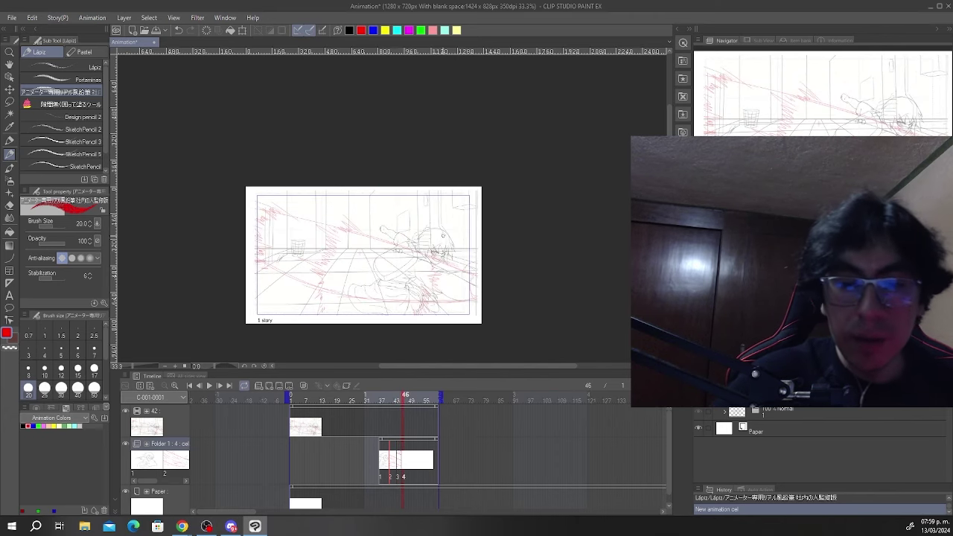
pyautogui.scroll(2, 468, 274)
pyautogui.scroll(-2, 469, 273)
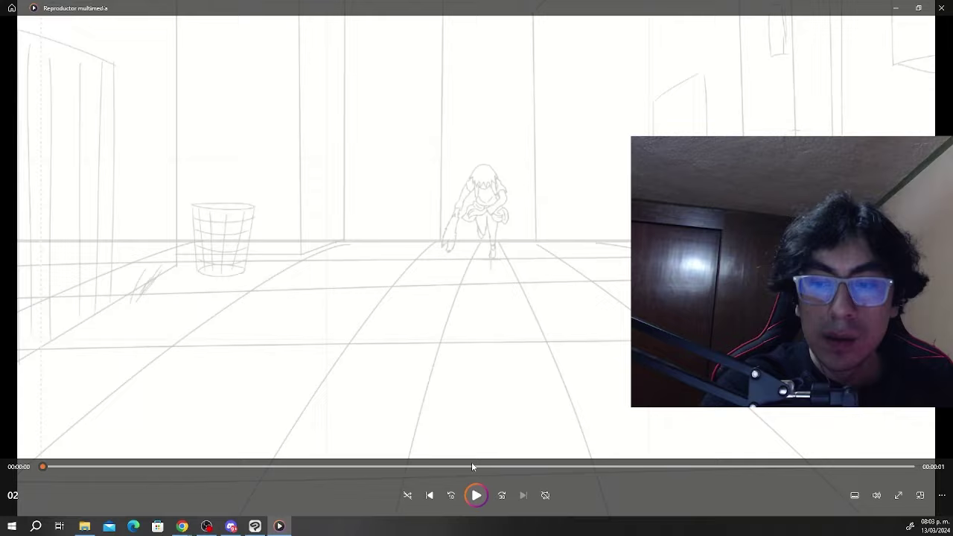
# - Switch to Reproductor multimedia and play the attack scene clip repeatedly to examine the charge and the red speed lines
pyautogui.click(477, 493)
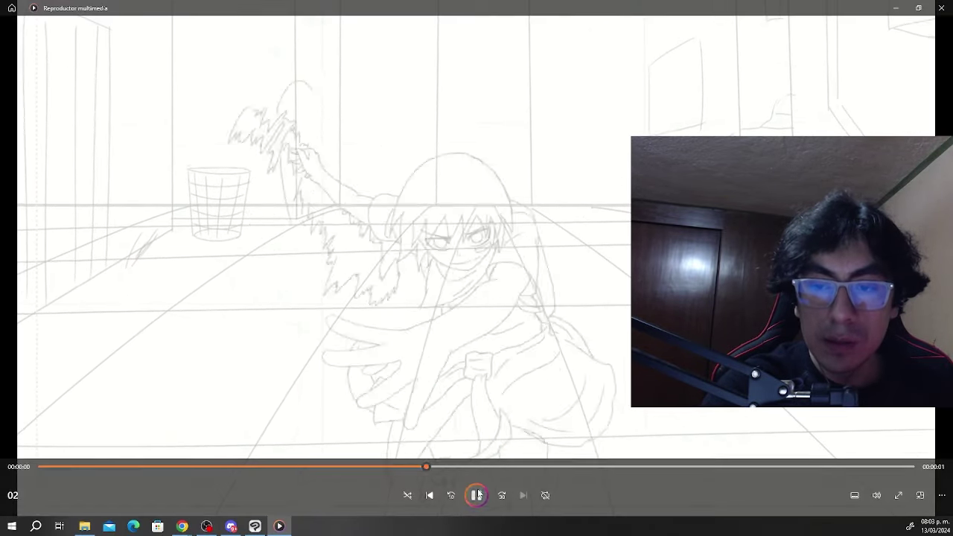
pyautogui.click(476, 493)
pyautogui.click(478, 494)
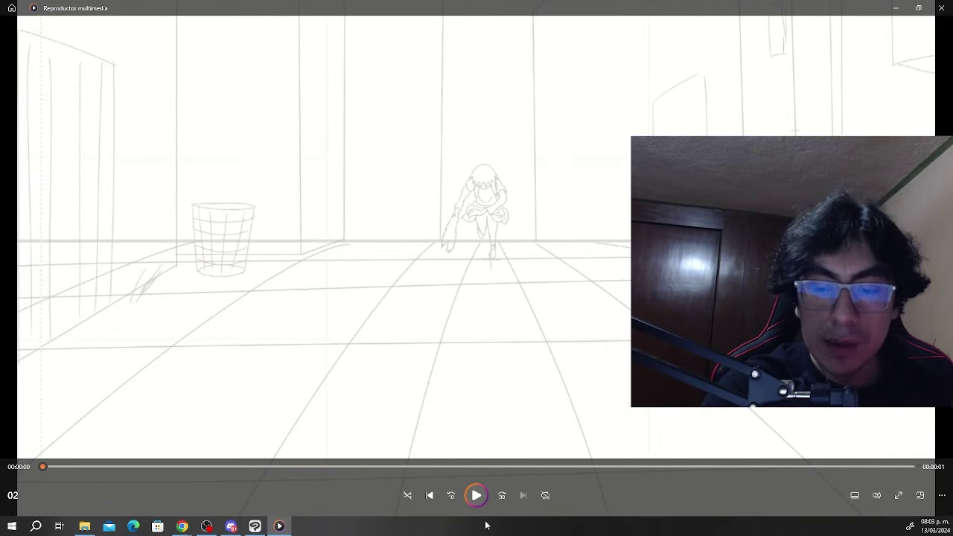
pyautogui.click(477, 496)
pyautogui.click(479, 495)
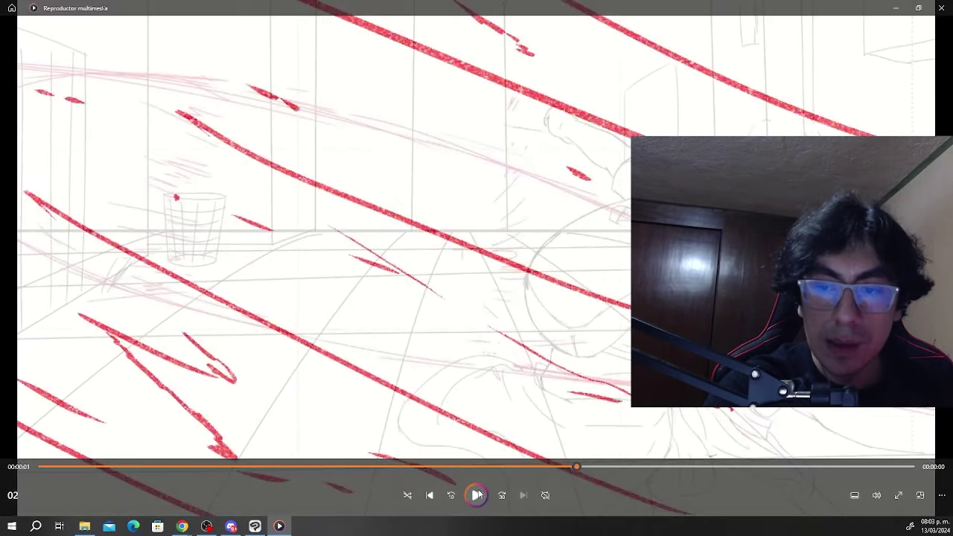